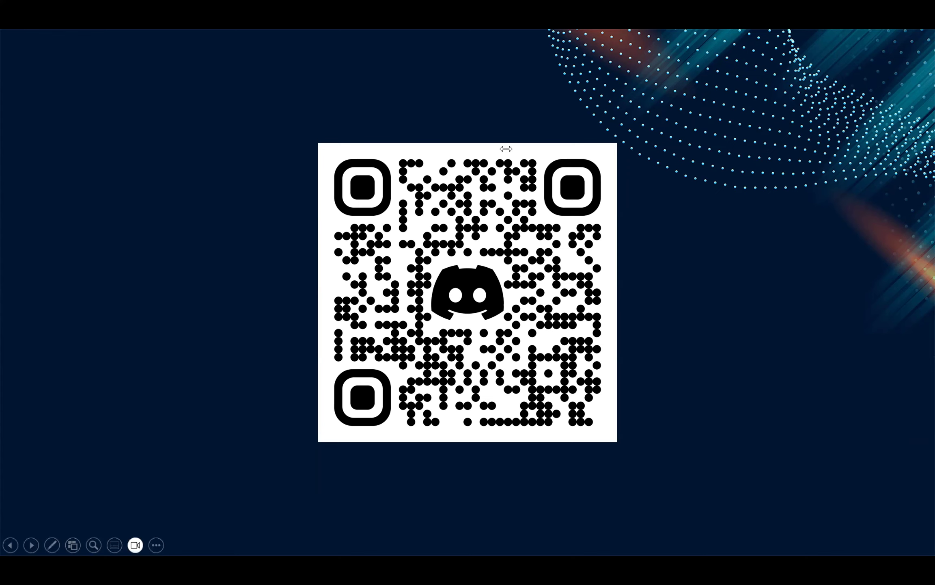
Step: Advance the slide show to the Introduction slide and switch to Unity Hub
key(Right)
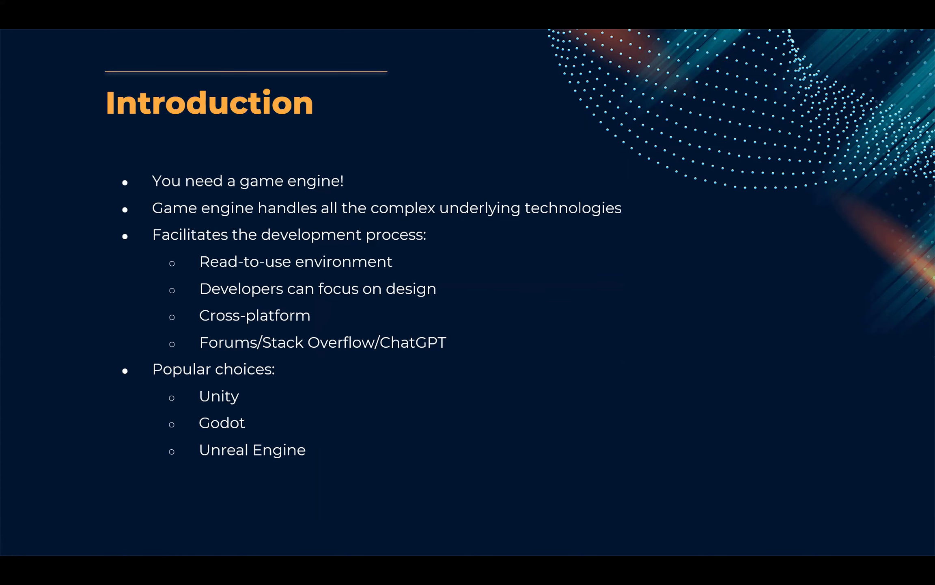
key(alt+Tab)
click(566, 303)
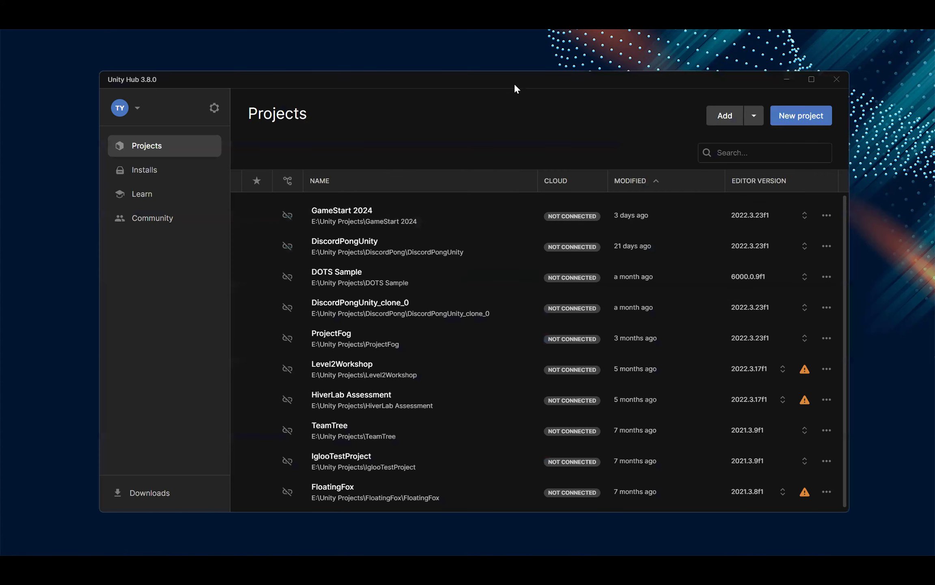
Step: Shrink the Unity Hub window and reposition it over the slide
drag(516, 84, 421, 75)
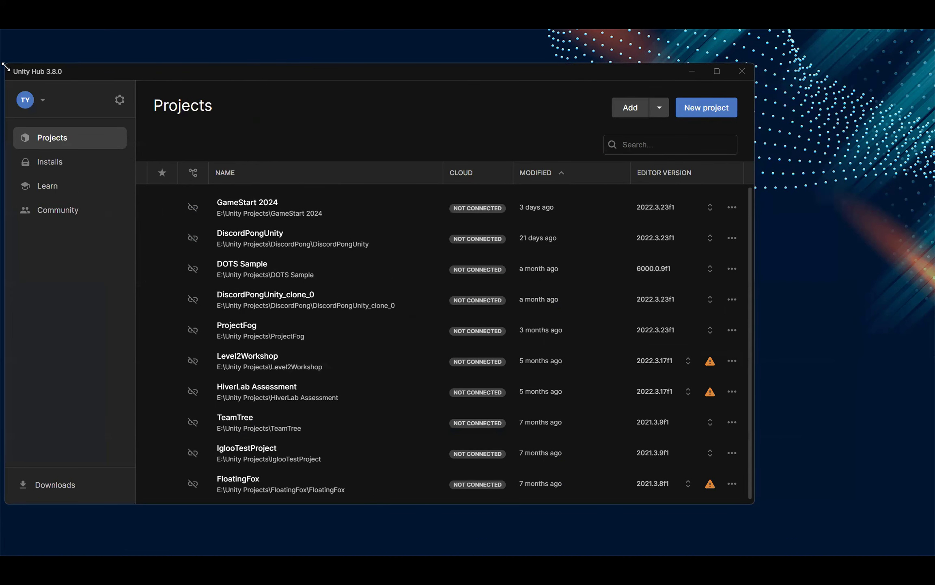
drag(6, 66, 94, 110)
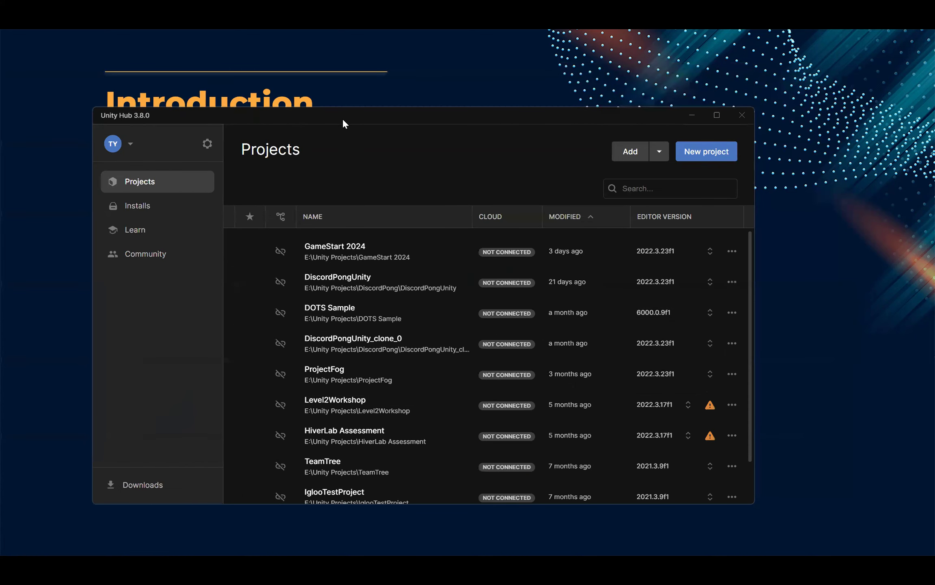
drag(343, 120, 312, 101)
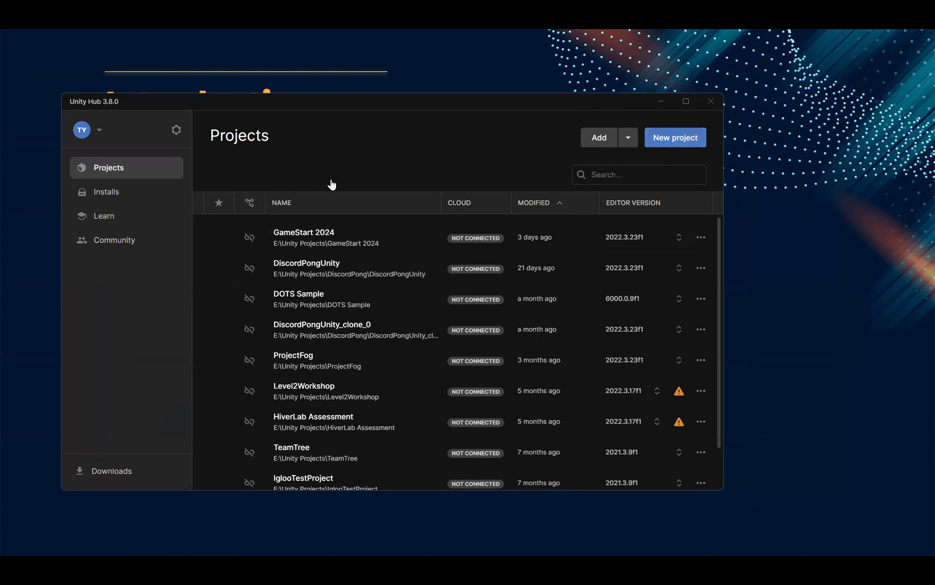
Step: Review the Unity editor versions installed on this computer
click(111, 191)
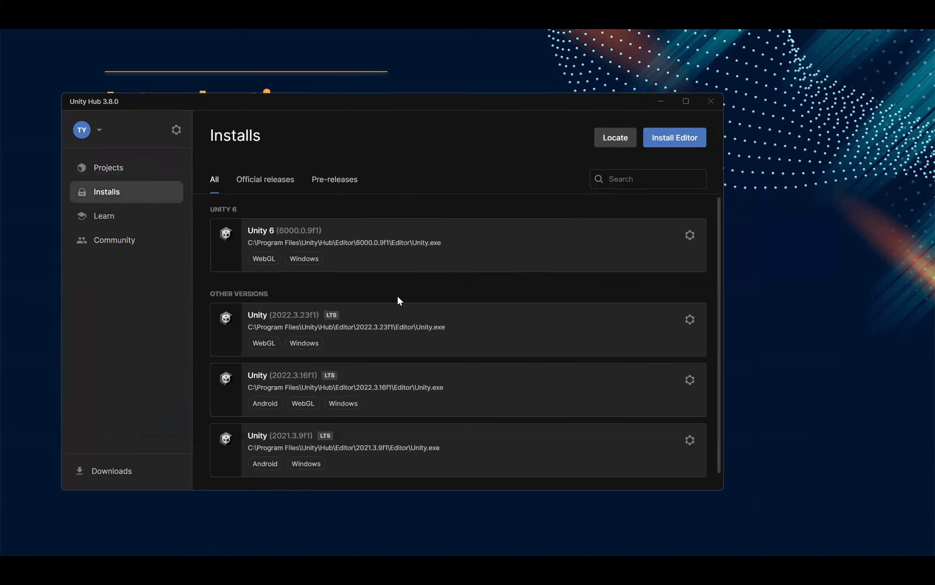
scroll(397, 294, down, 1)
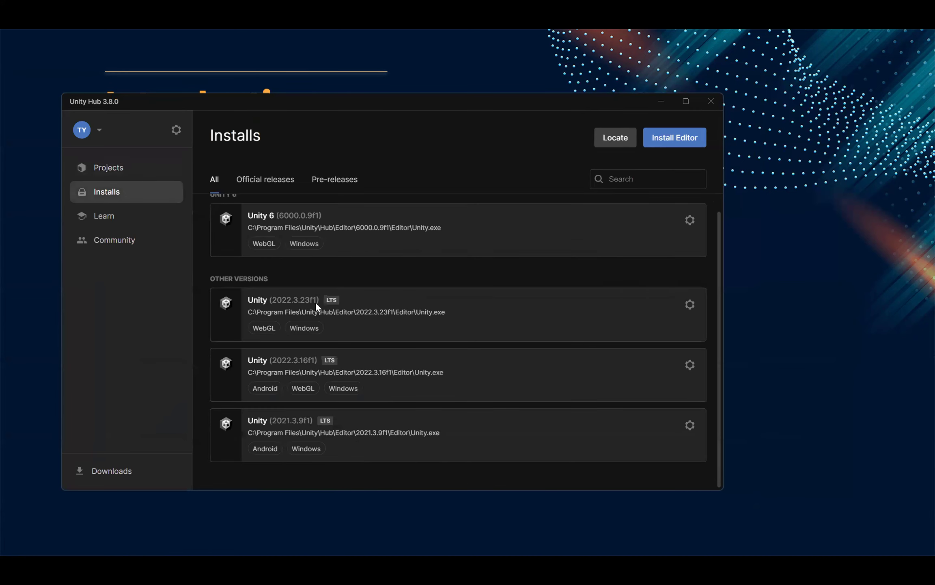
click(142, 170)
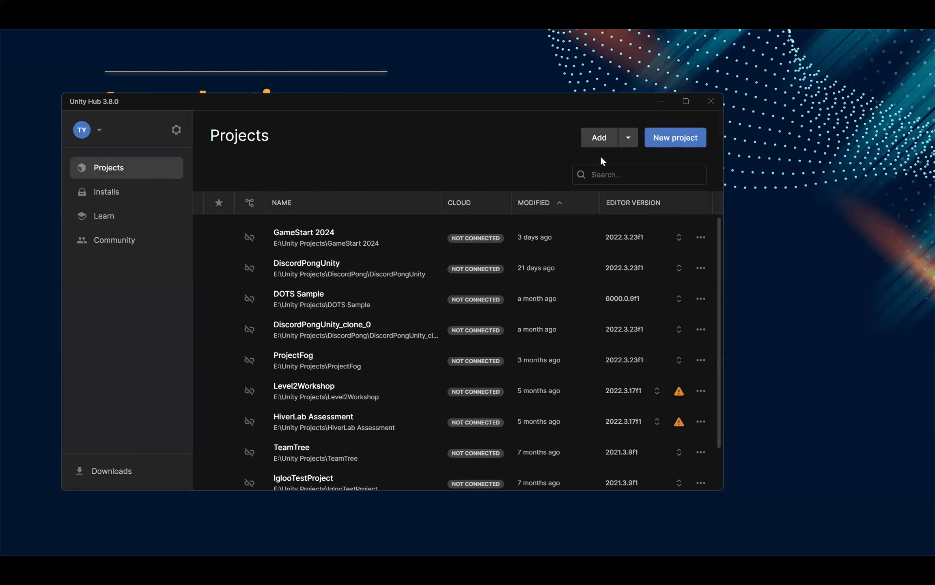
click(121, 189)
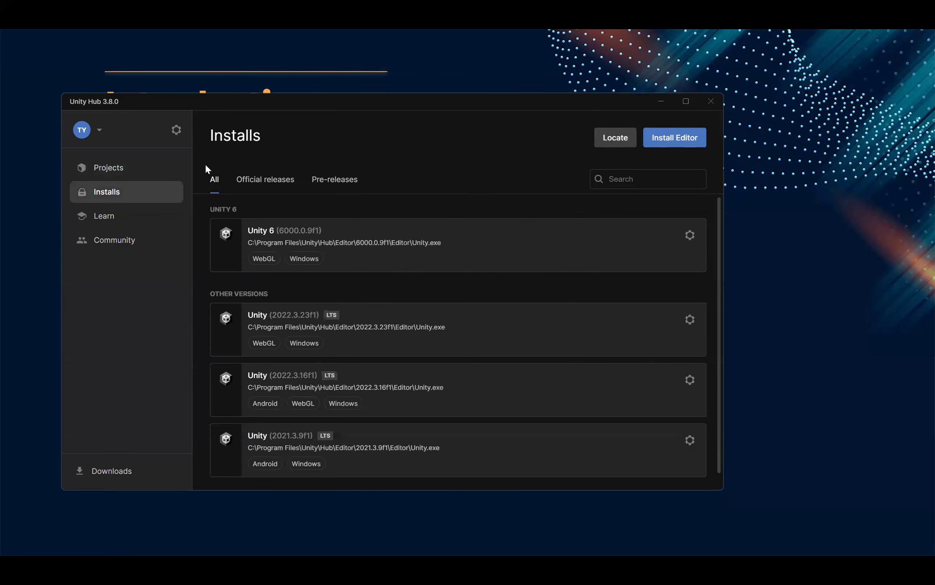
Step: Examine the add-on modules and required disk space for installing Unity 2022.3.43f1 LTS, then close the installer without installing
click(685, 137)
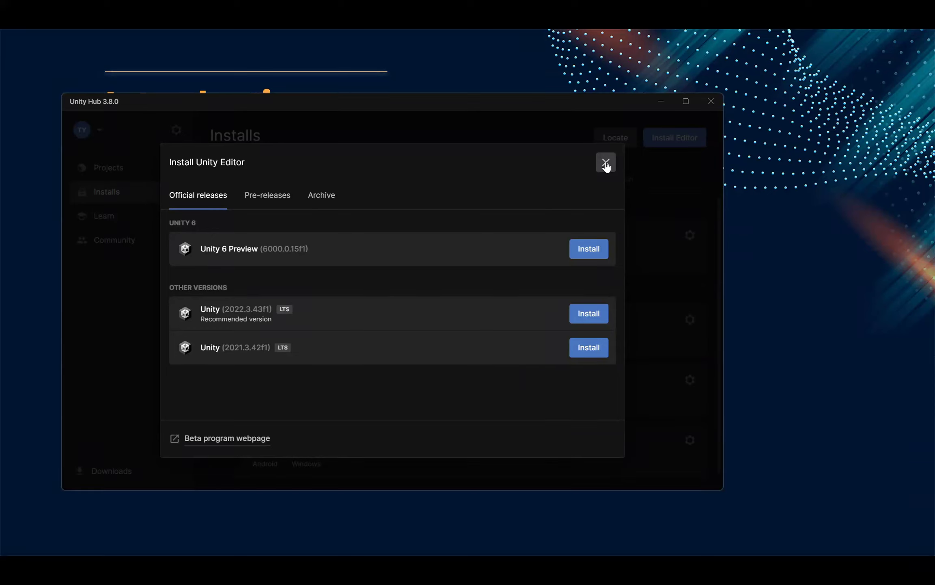
click(594, 316)
scroll(305, 243, down, 10)
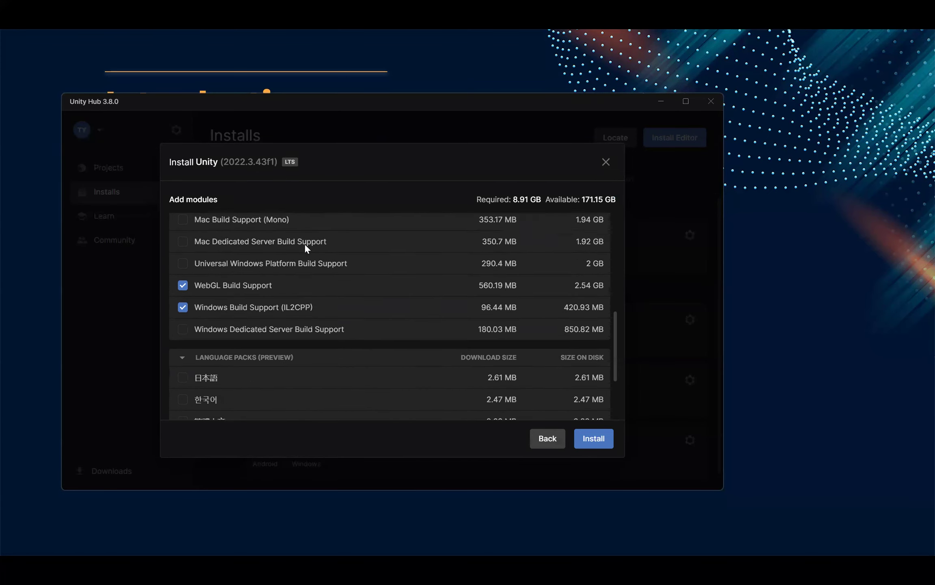
scroll(305, 243, up, 10)
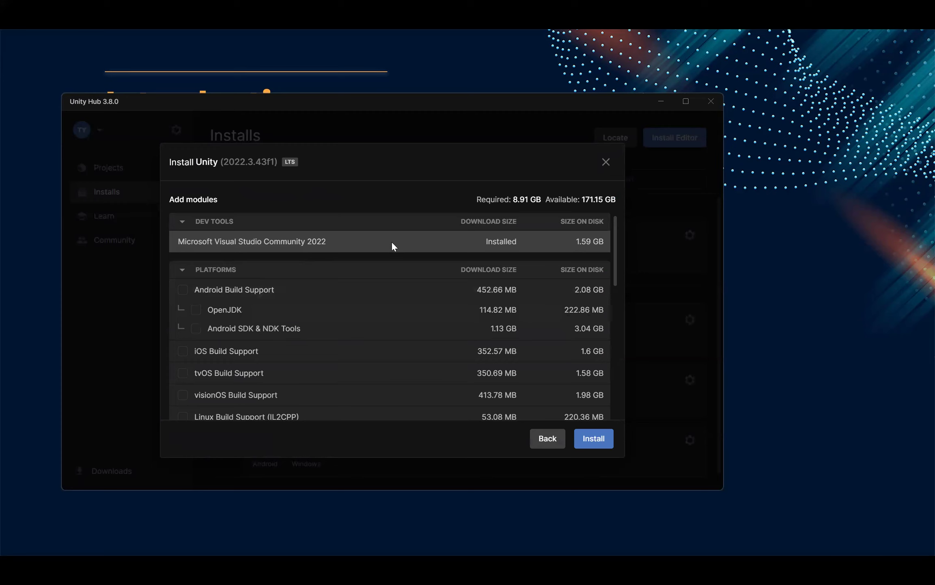
scroll(470, 232, down, 2)
scroll(470, 231, up, 2)
scroll(342, 301, down, 2)
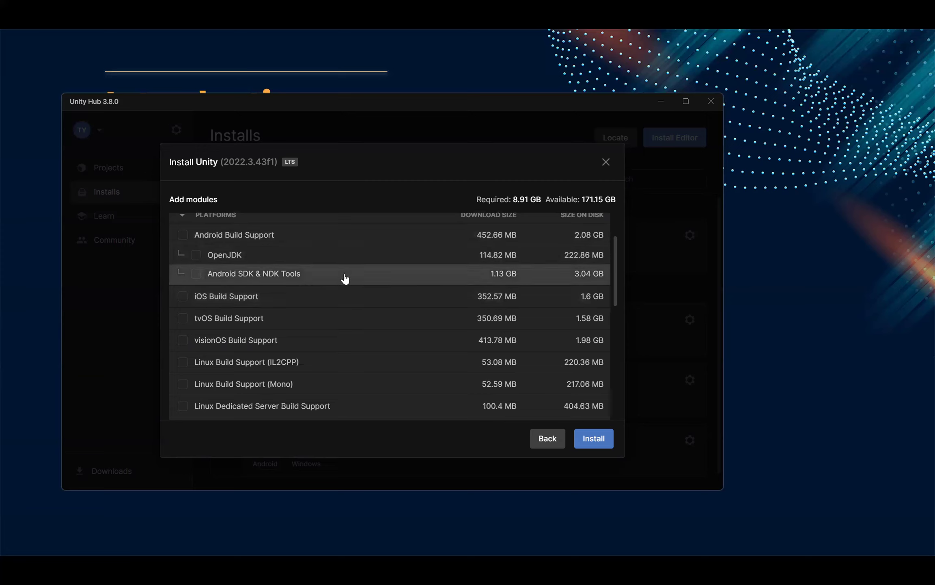
scroll(345, 275, down, 2)
scroll(339, 269, up, 2)
scroll(330, 271, down, 10)
scroll(309, 297, up, 7)
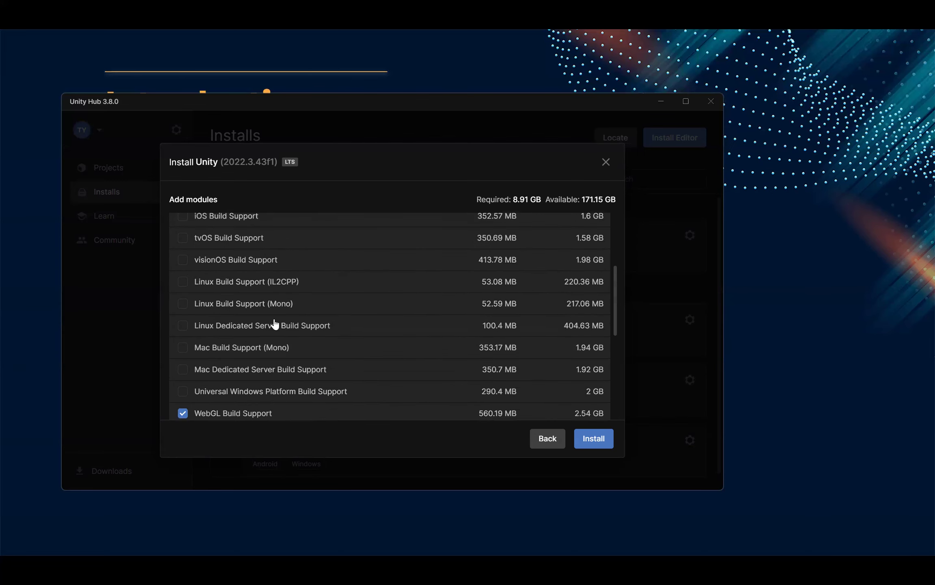
scroll(245, 292, up, 4)
scroll(251, 264, down, 10)
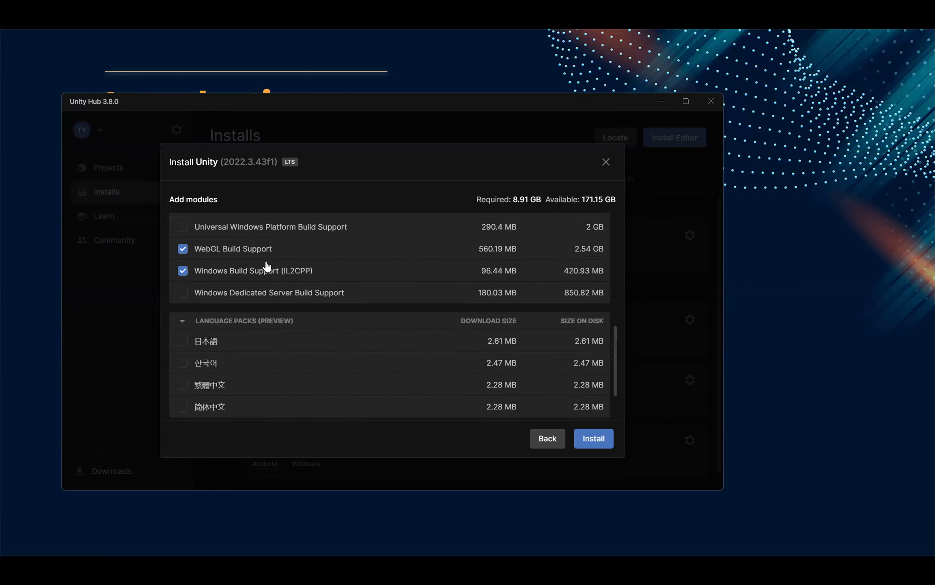
scroll(284, 316, up, 2)
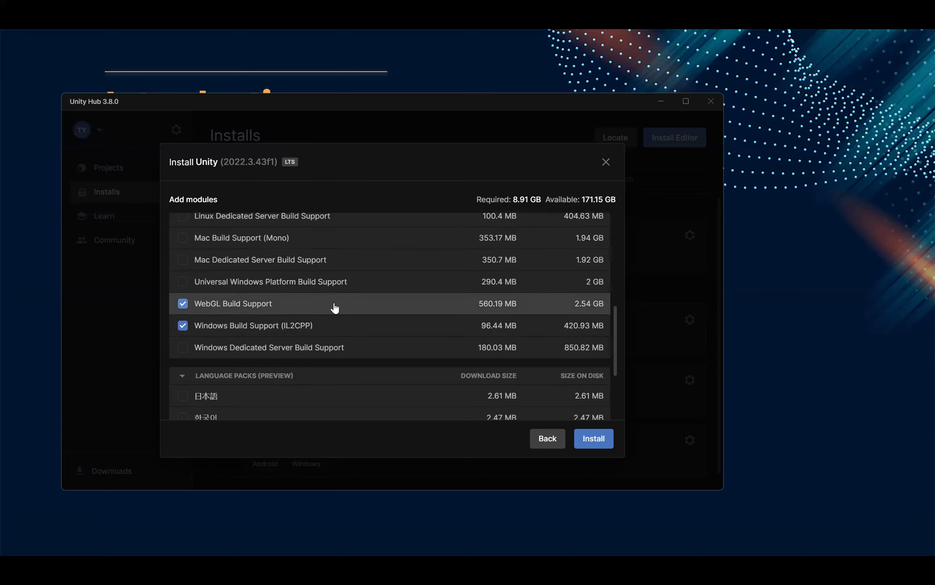
scroll(335, 308, up, 6)
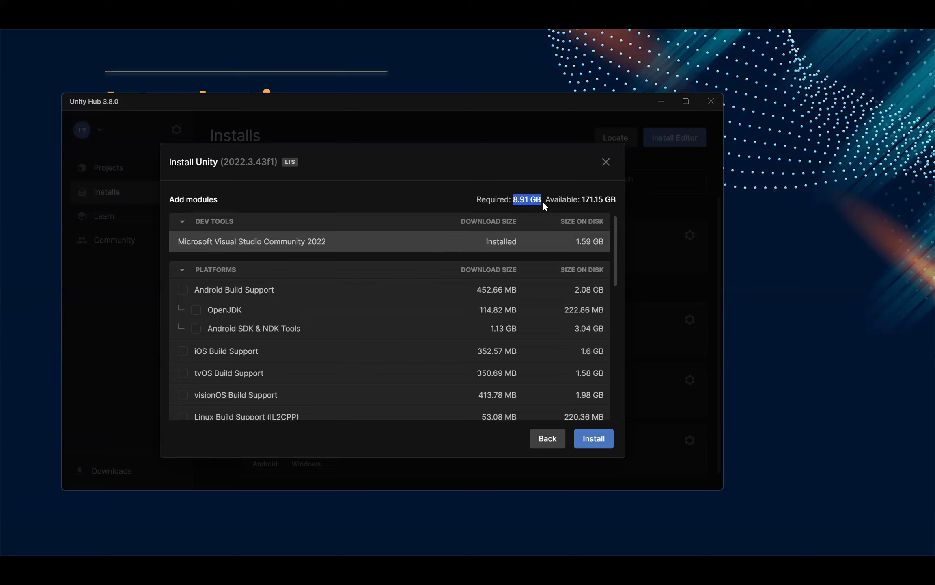
click(492, 204)
click(605, 162)
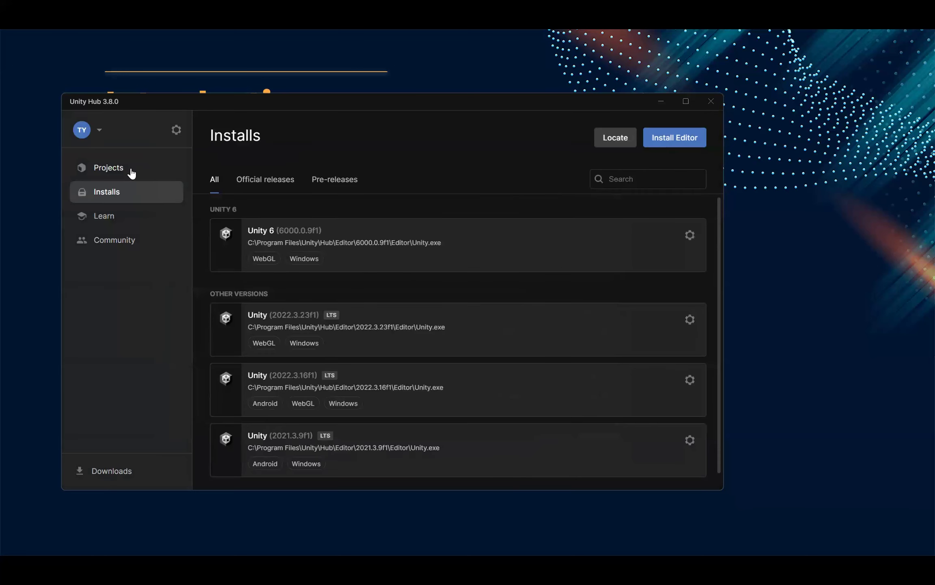
Step: Start a new project and choose the Universal 2D core template
click(131, 173)
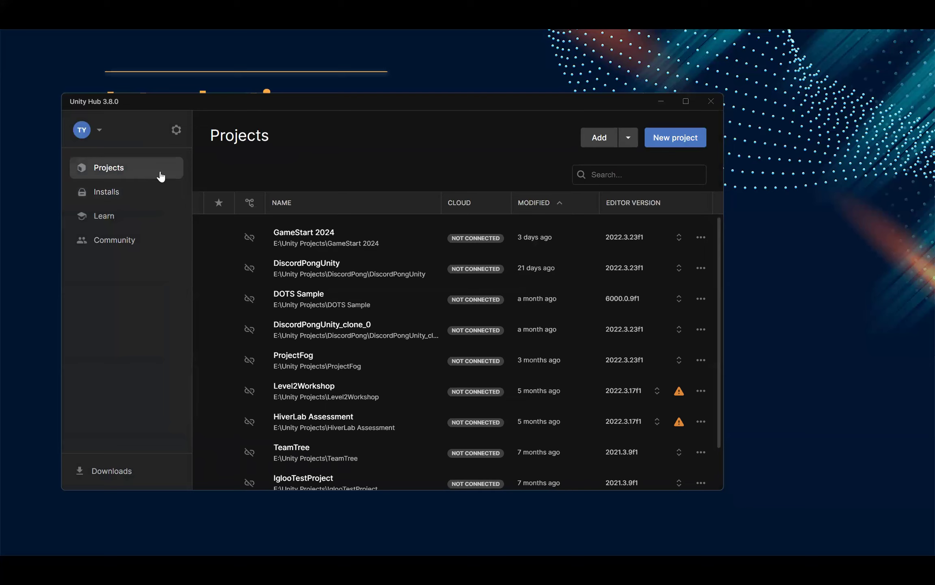
click(676, 138)
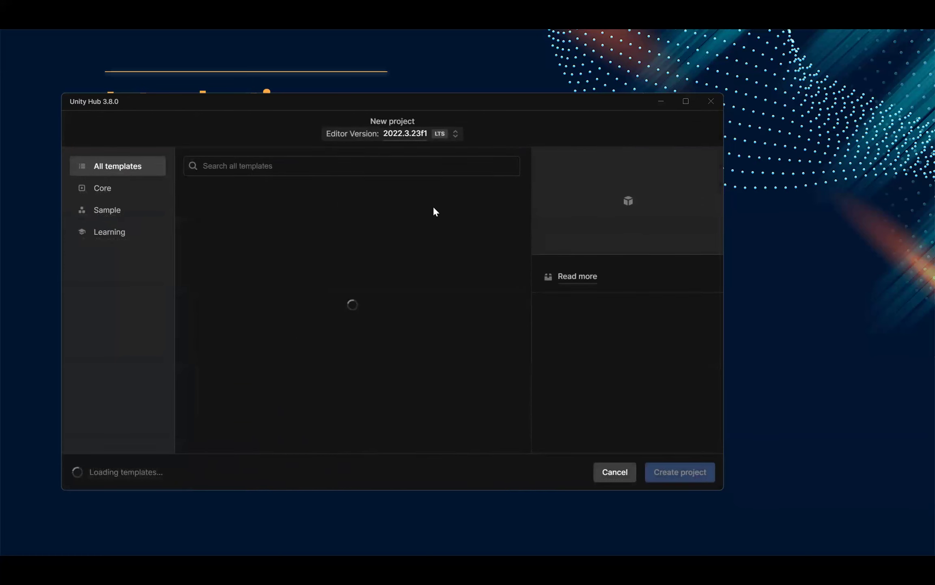
click(589, 372)
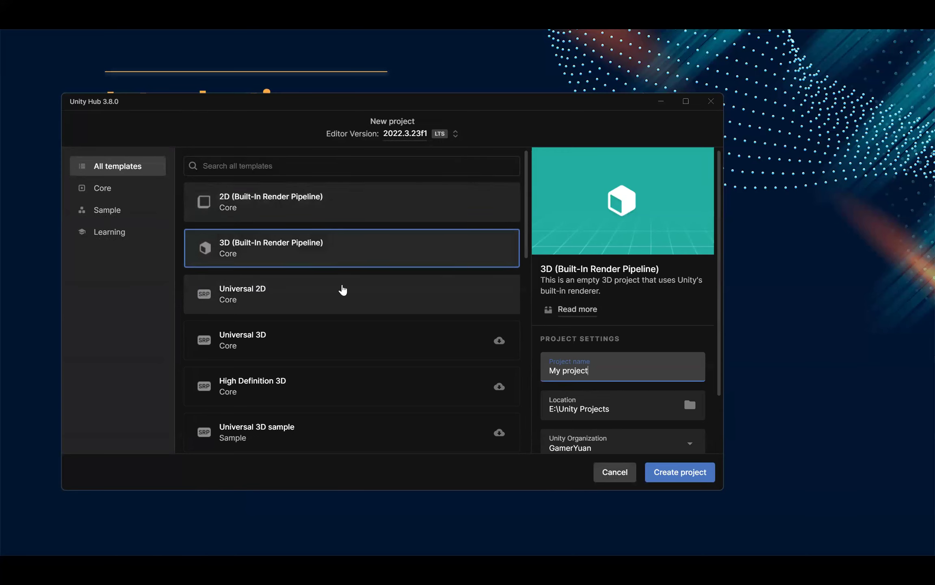
click(242, 301)
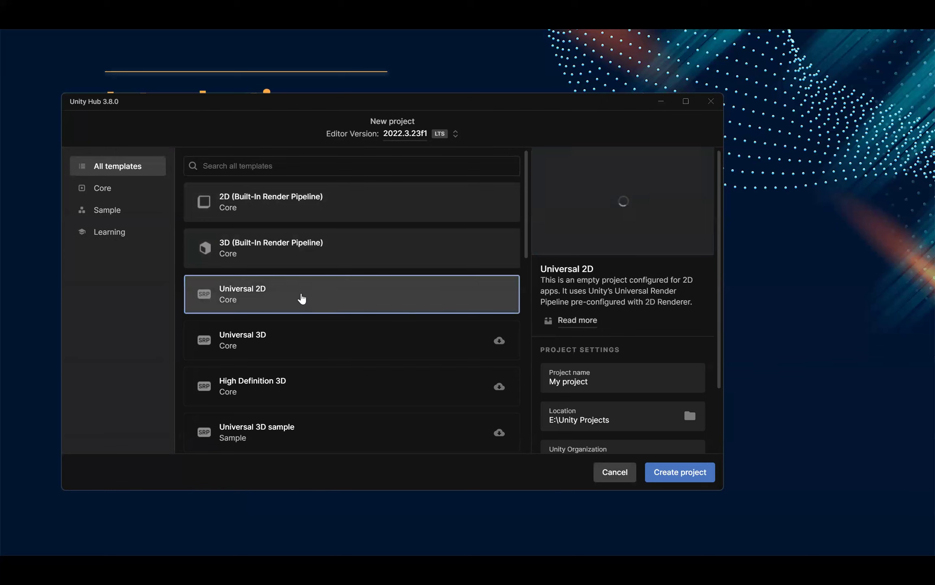
Step: Name the new project GameStart 2024 Tutorial
scroll(640, 289, down, 3)
click(639, 301)
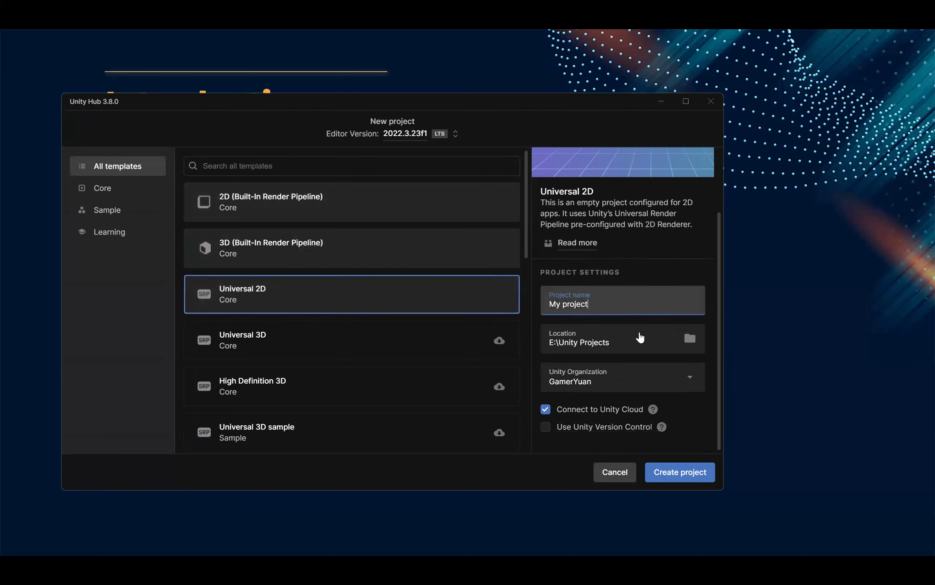
key(ctrl+a)
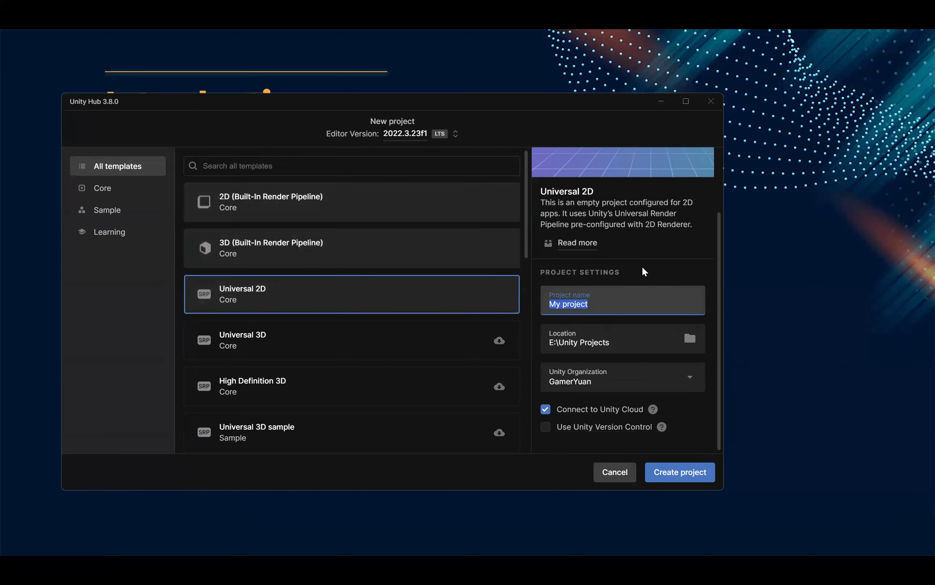
key(BackSpace)
text(Gam,e)
key(BackSpace)
key(BackSpace)
text(eStart 2024)
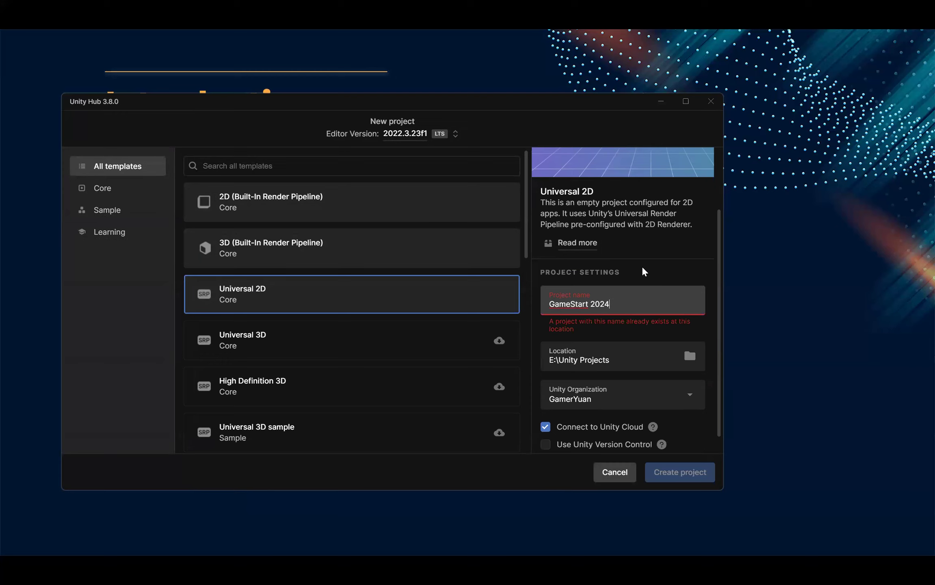
text( Tutorial)
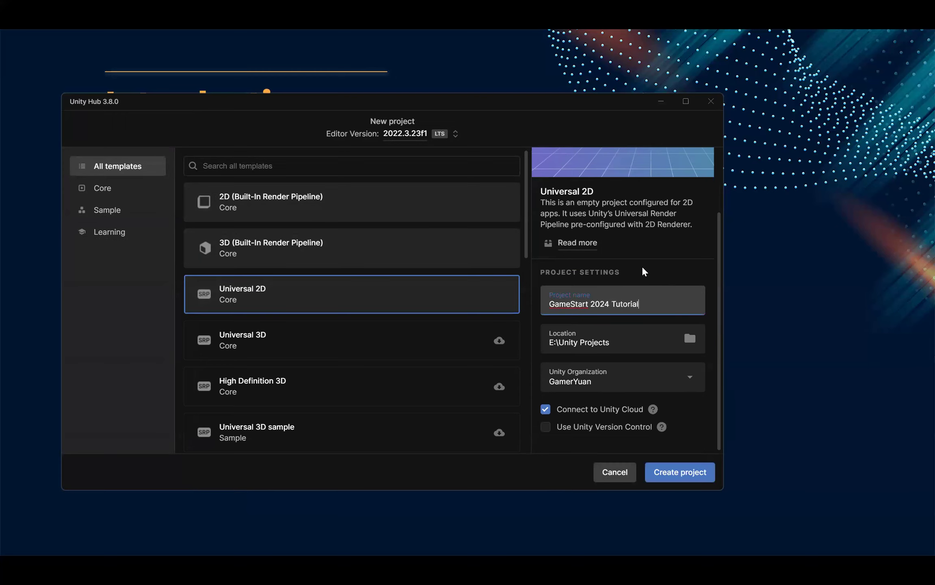
Step: Choose E:\Unity Projects as the project location and keep the preselected Unity organization
click(574, 335)
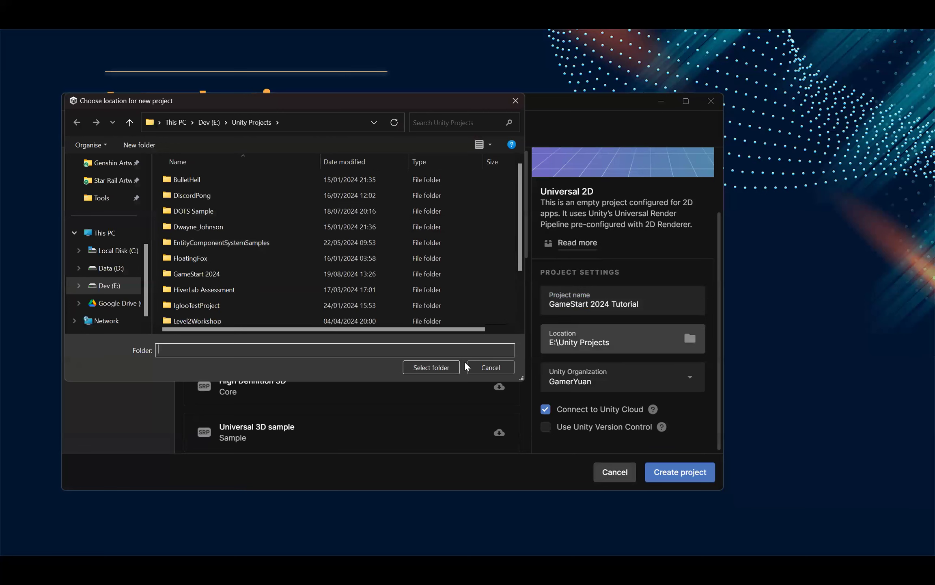
click(433, 367)
click(615, 381)
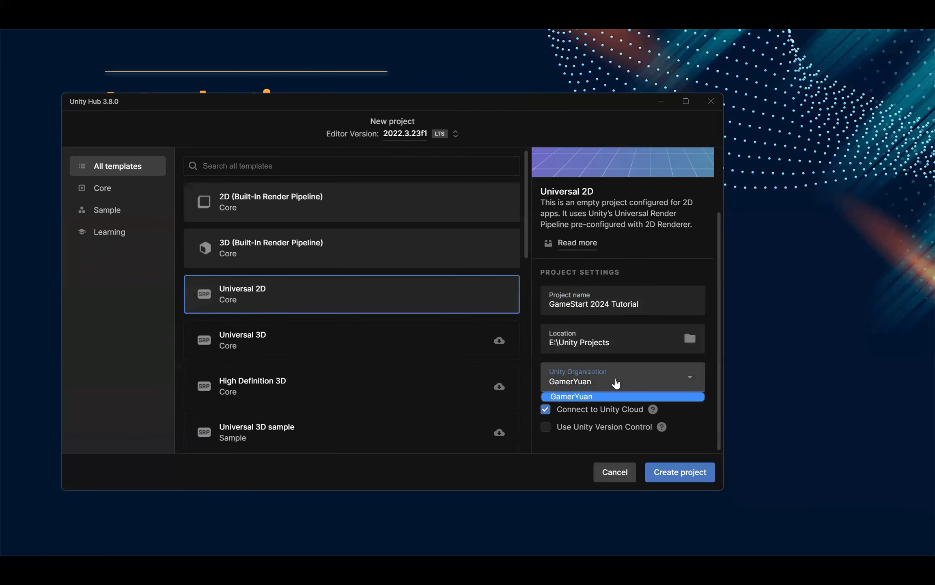
click(615, 382)
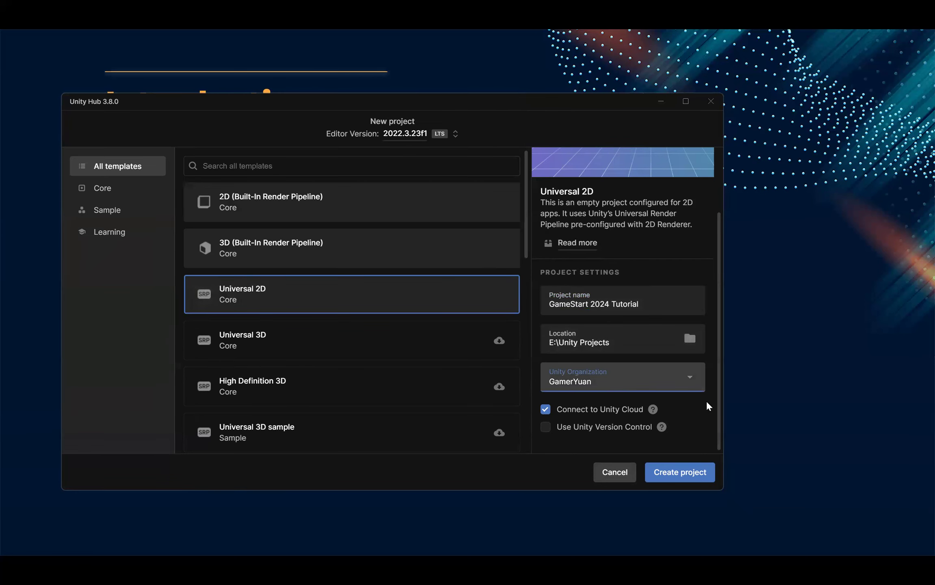
click(707, 403)
Step: Turn off Connect to Unity Cloud and create the project
click(546, 411)
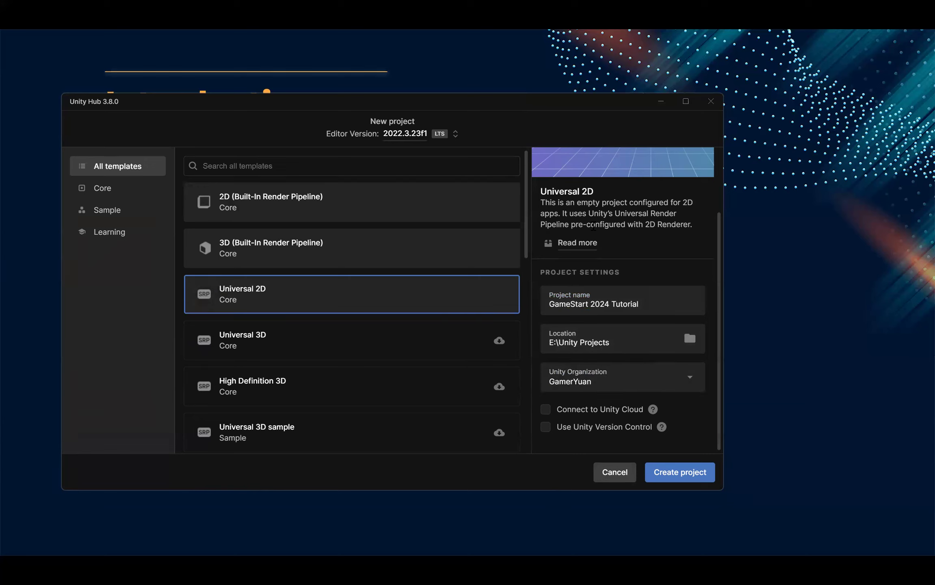
scroll(602, 276, up, 2)
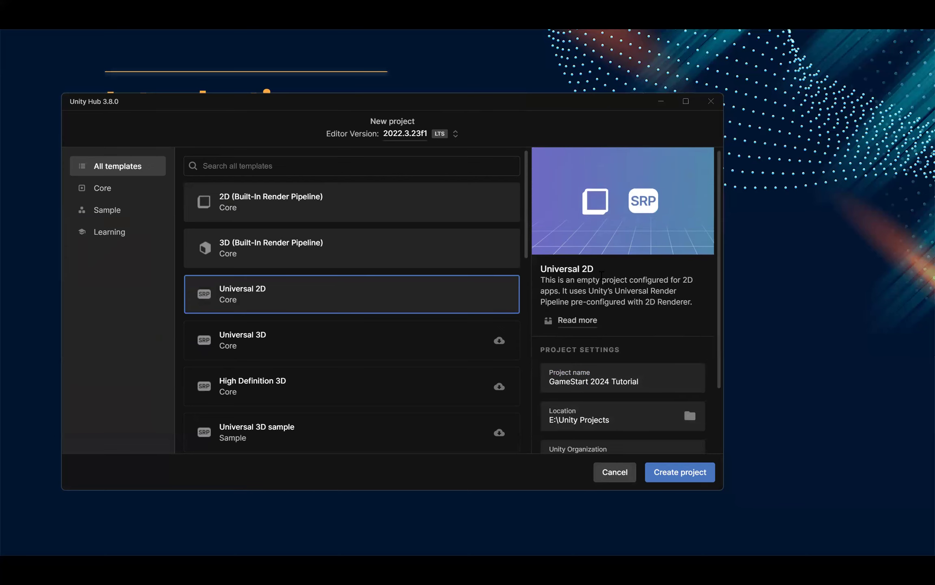
scroll(602, 276, down, 2)
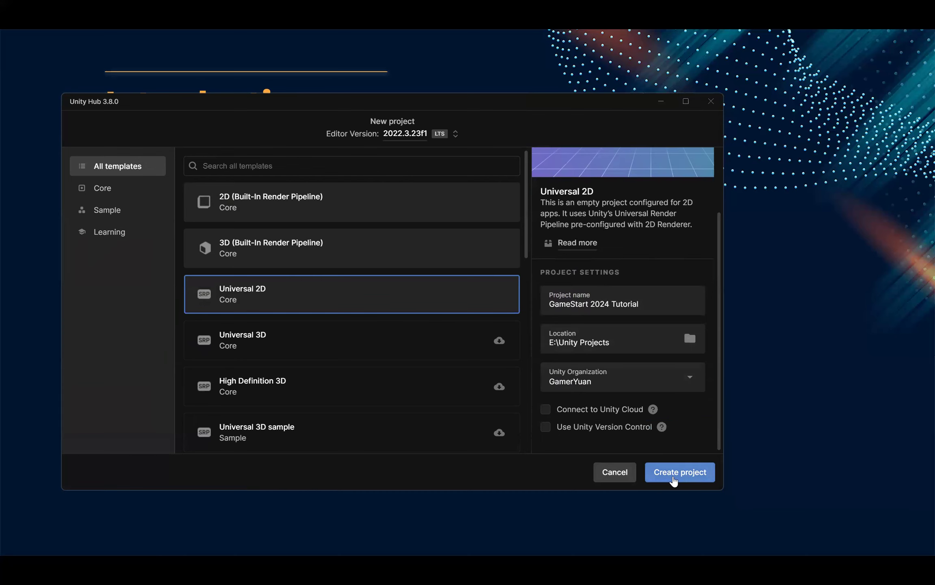
click(672, 478)
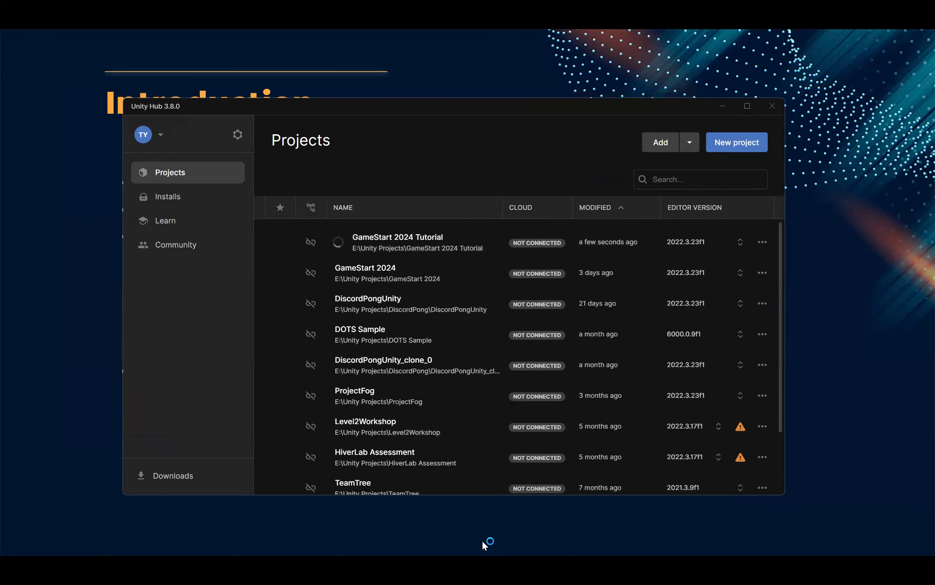
Step: Shift the Unity Hub window slightly and switch to the Workshop Week 1 slide show
drag(506, 113, 501, 113)
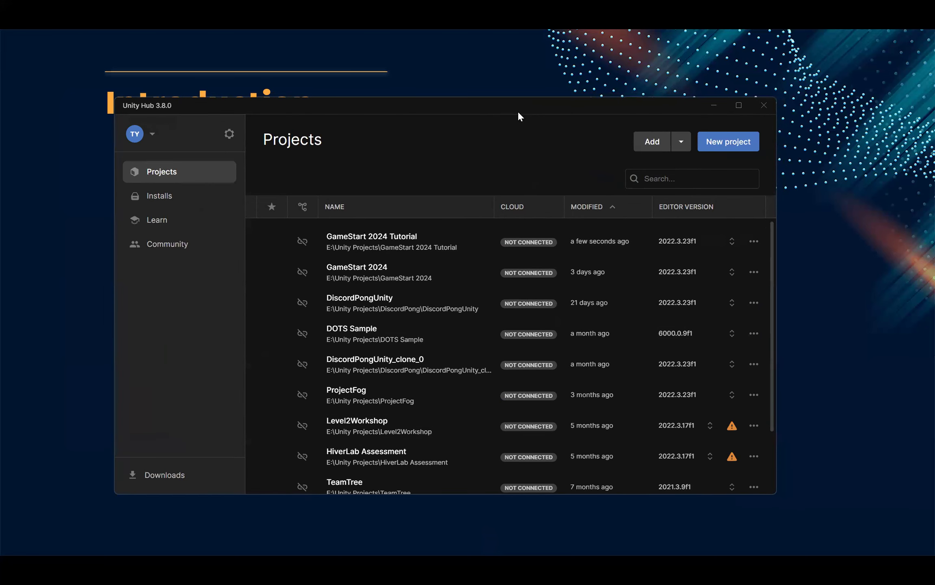
key(alt+Tab)
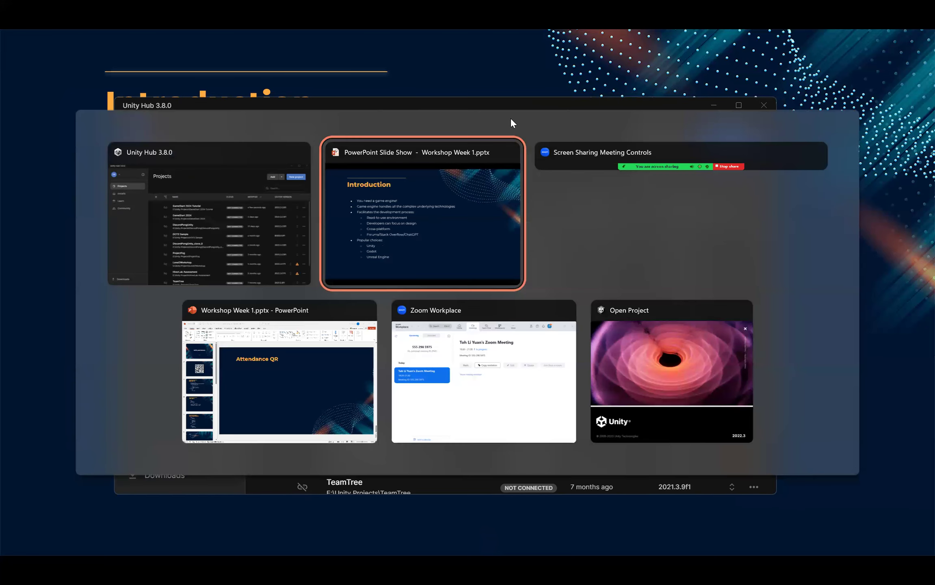
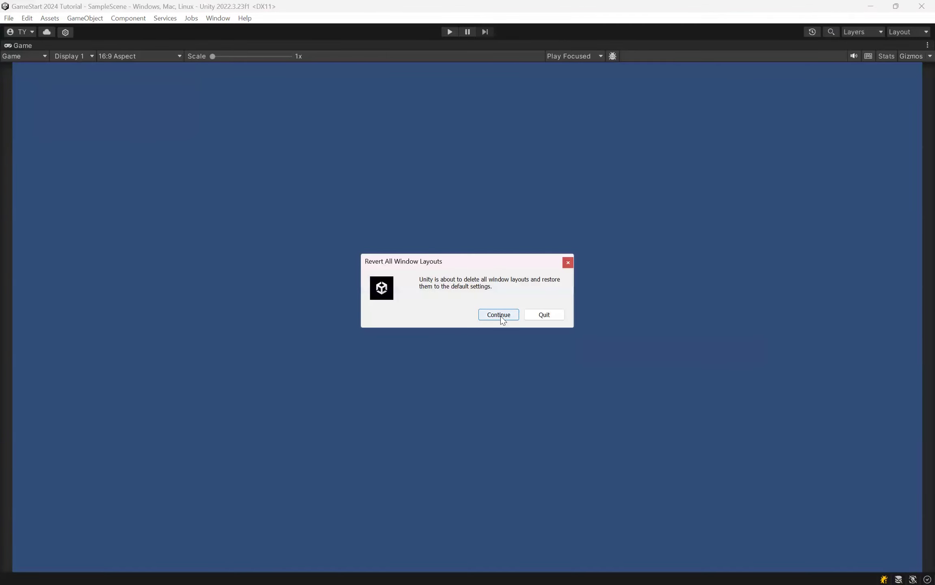
Step: Restore all window layouts to the default settings, and check the Console before returning to the project's assets
click(501, 316)
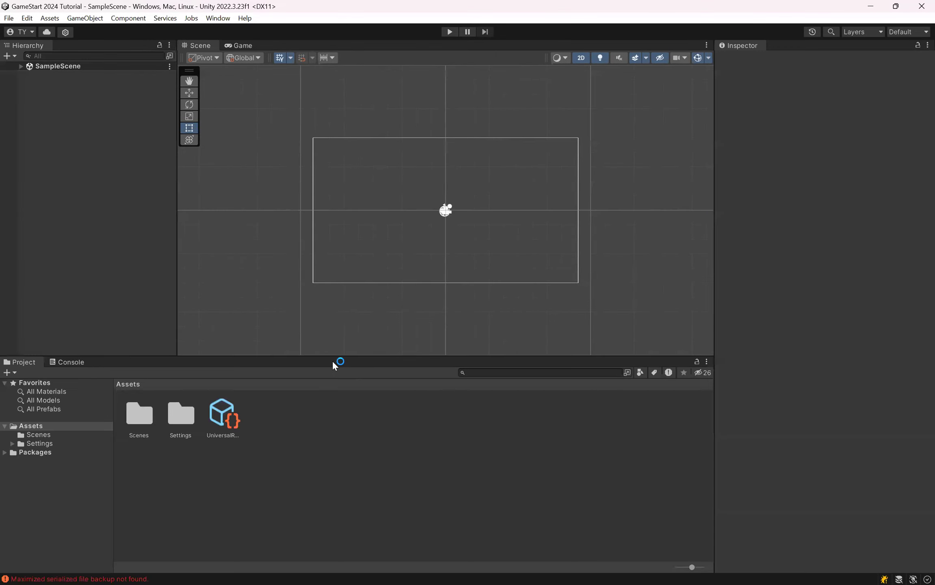
click(62, 364)
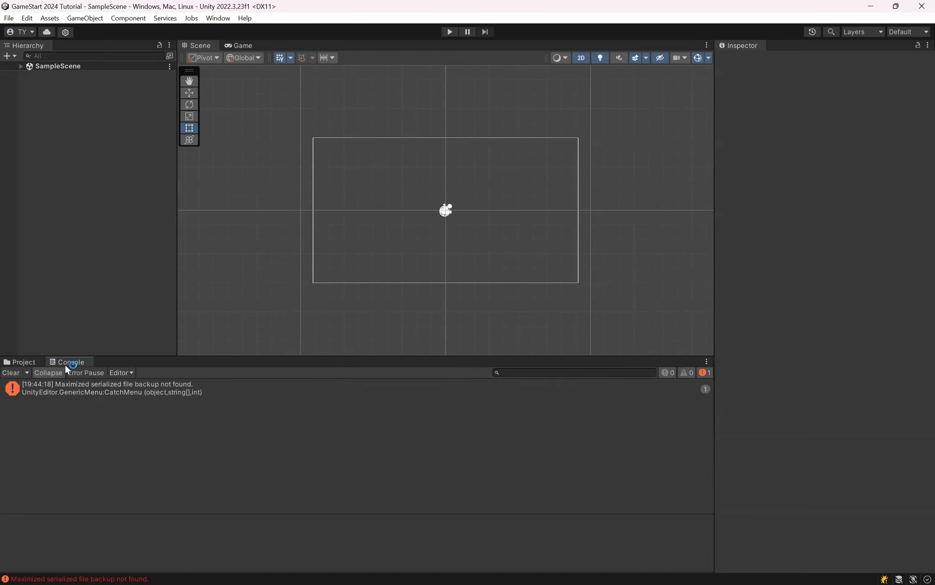
click(30, 366)
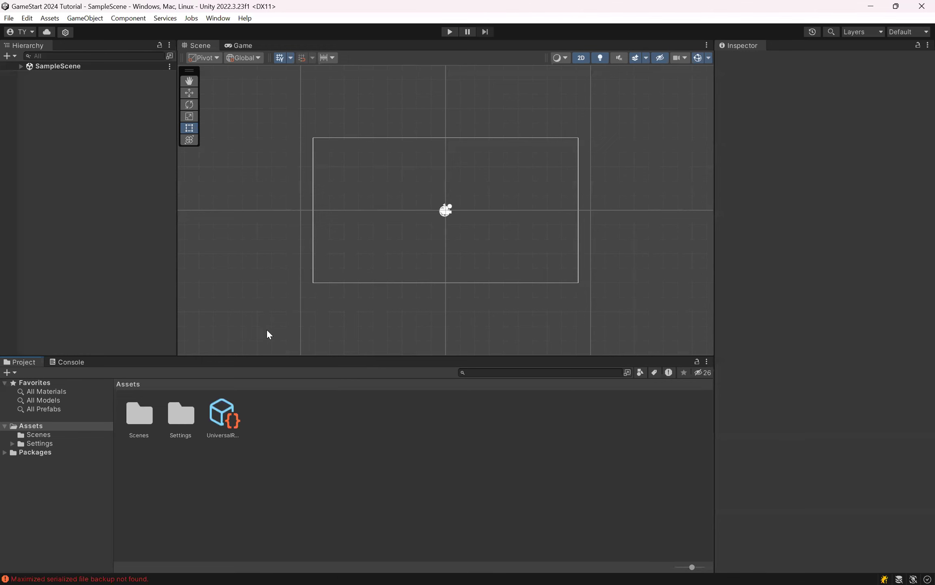
click(100, 194)
Step: Switch to Unity Hub and review the installed editor versions before returning to the projects list
key(alt+Tab)
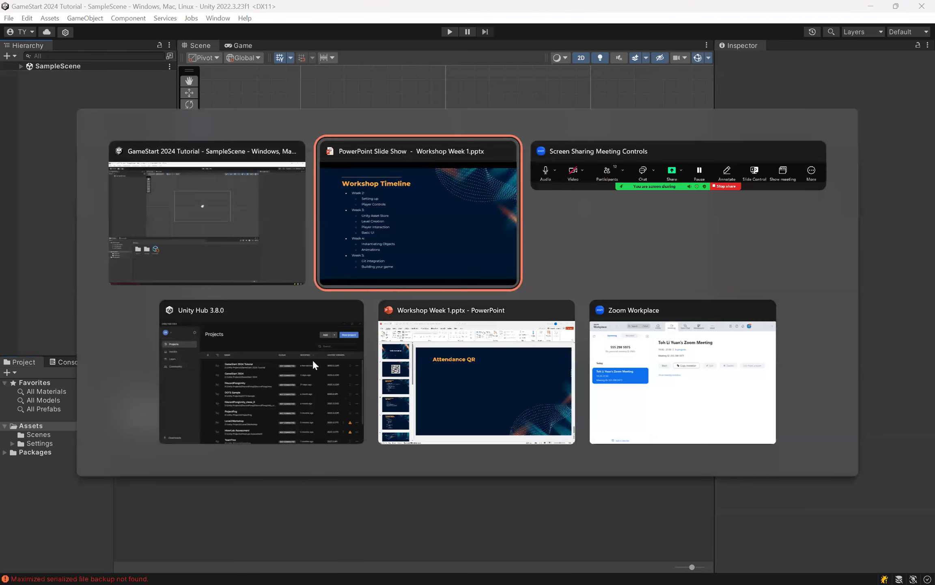
key(alt+Tab)
key(alt+Tab)
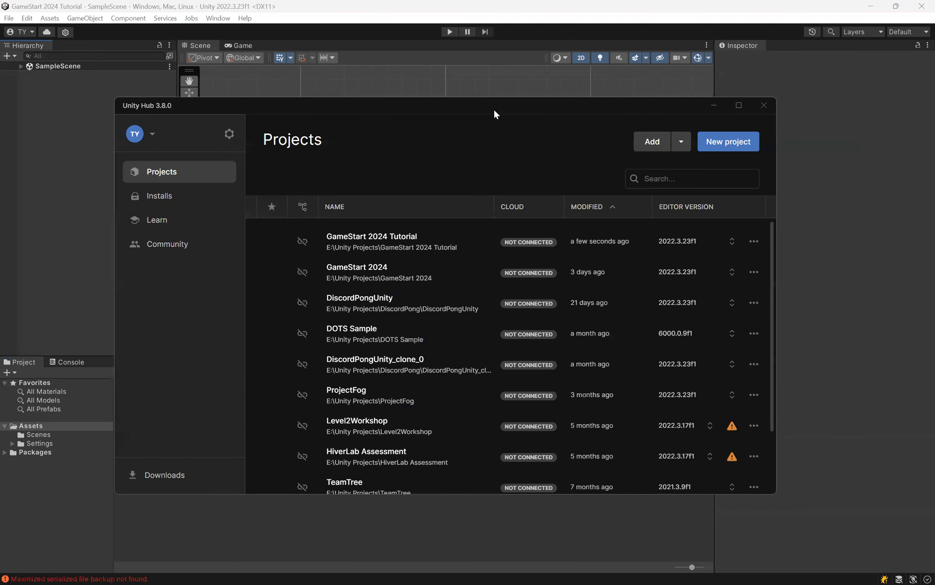
drag(495, 110, 441, 107)
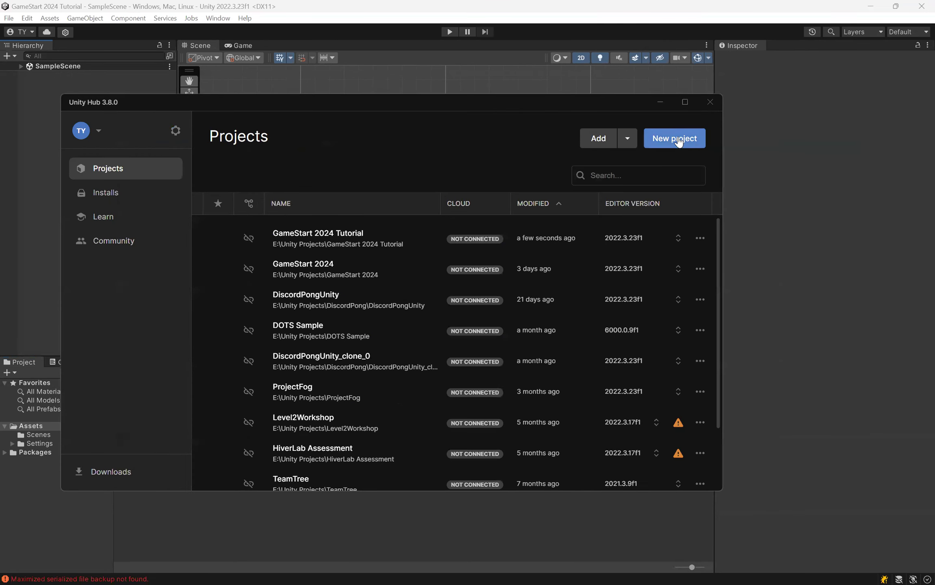
click(145, 194)
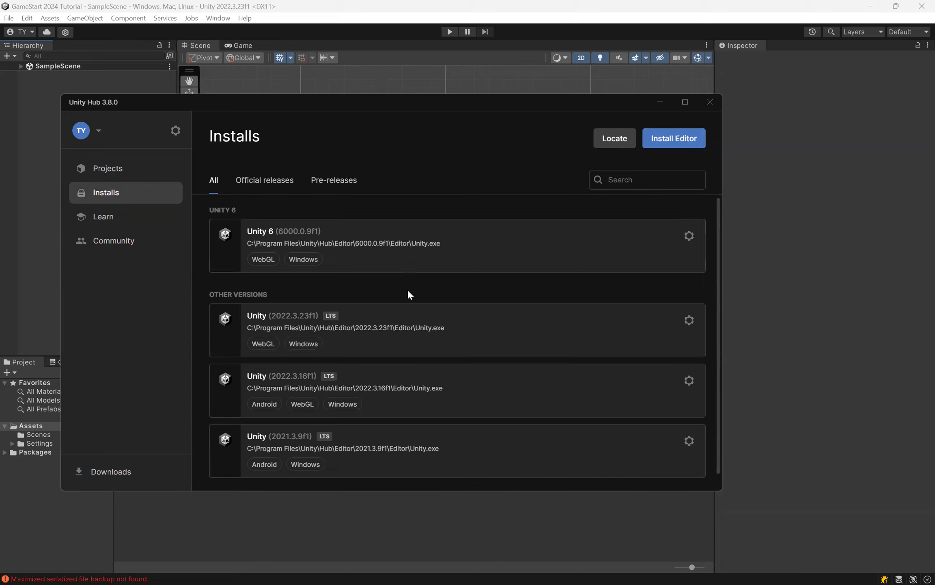
click(133, 175)
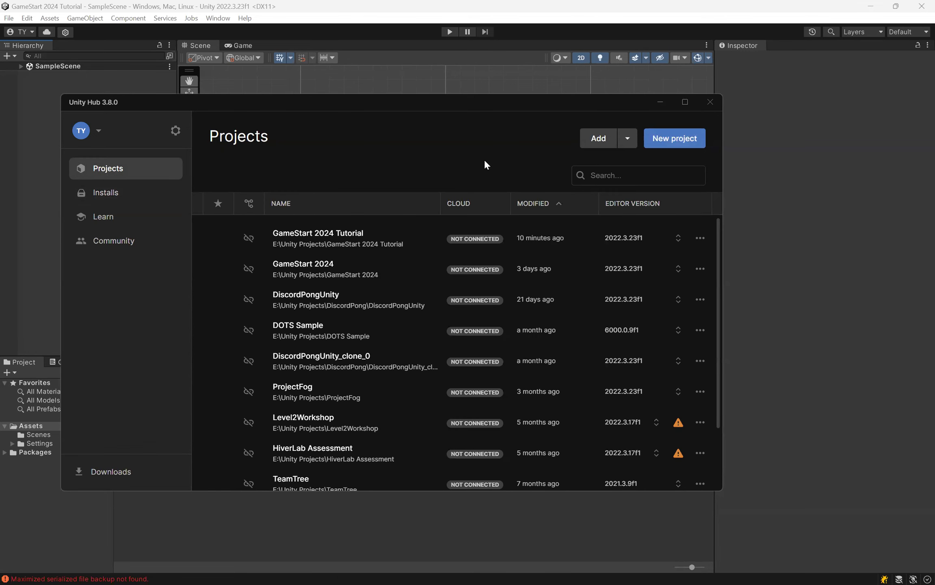
drag(486, 105, 493, 105)
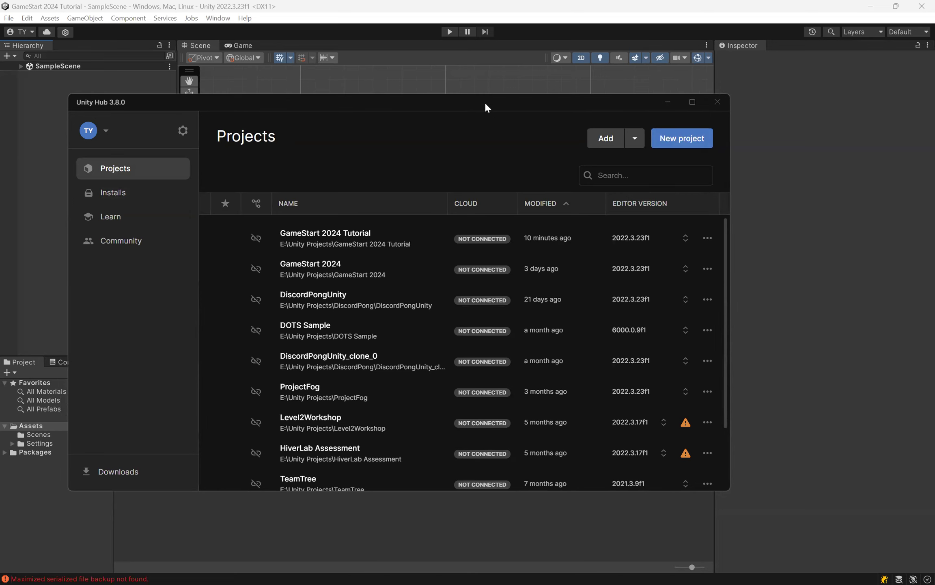
drag(486, 103, 499, 104)
drag(380, 105, 365, 102)
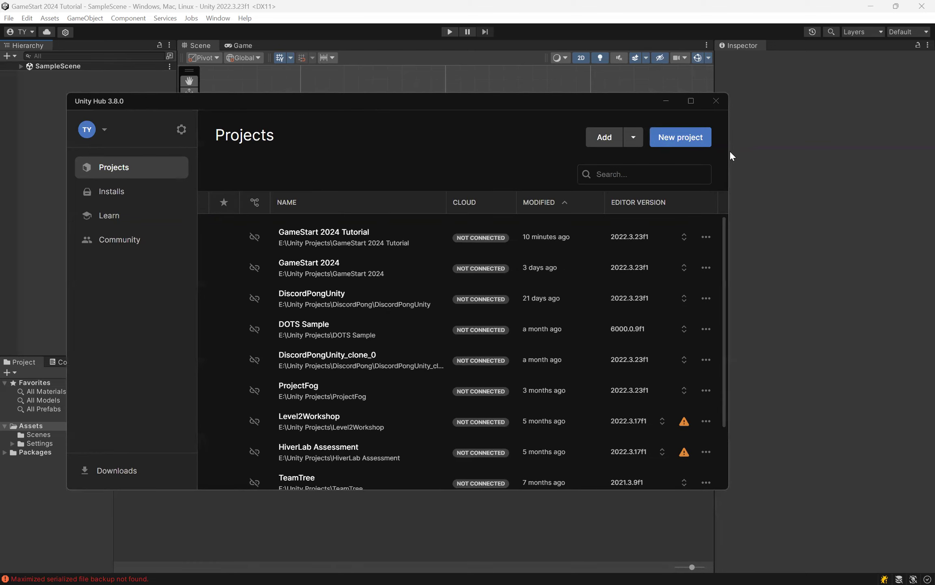
Step: Set up a demonstration Universal 2D project in E:\Unity Projects with Connect to Unity Cloud turned off, and cancel its creation
click(684, 146)
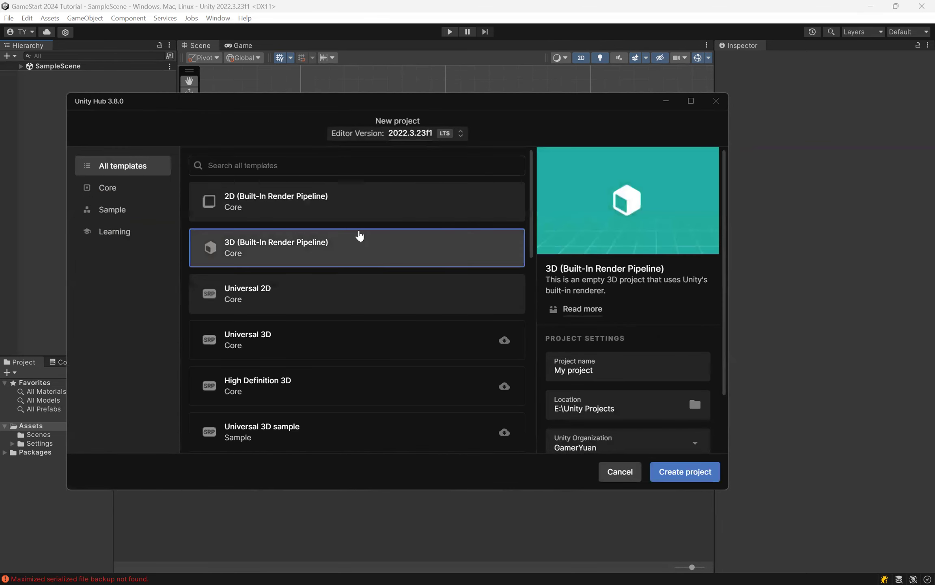
click(289, 310)
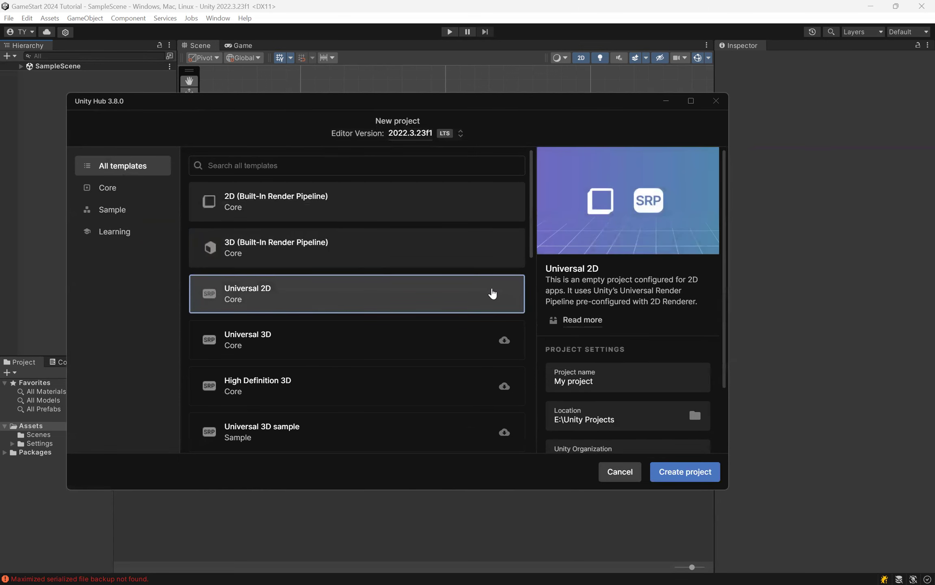
scroll(620, 301, down, 3)
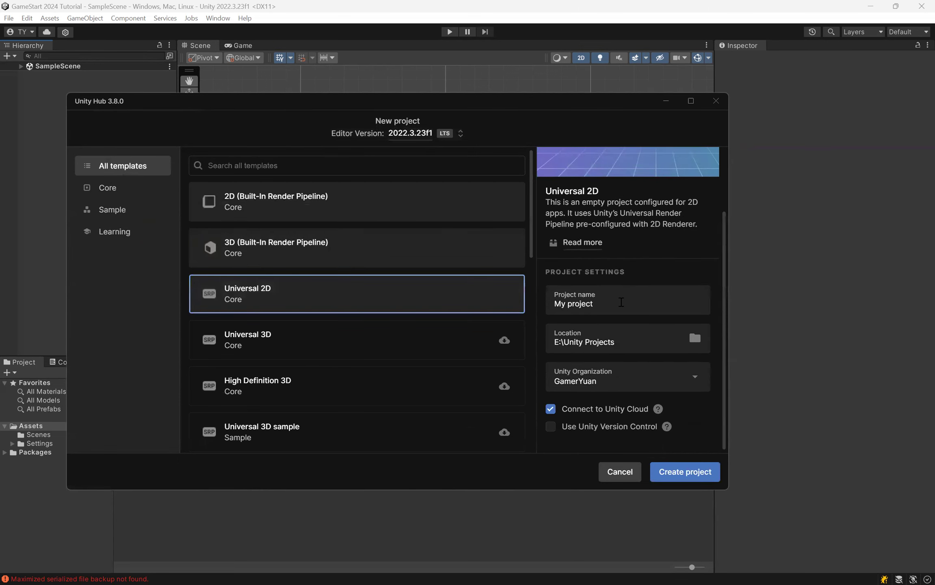
double_click(618, 302)
click(632, 343)
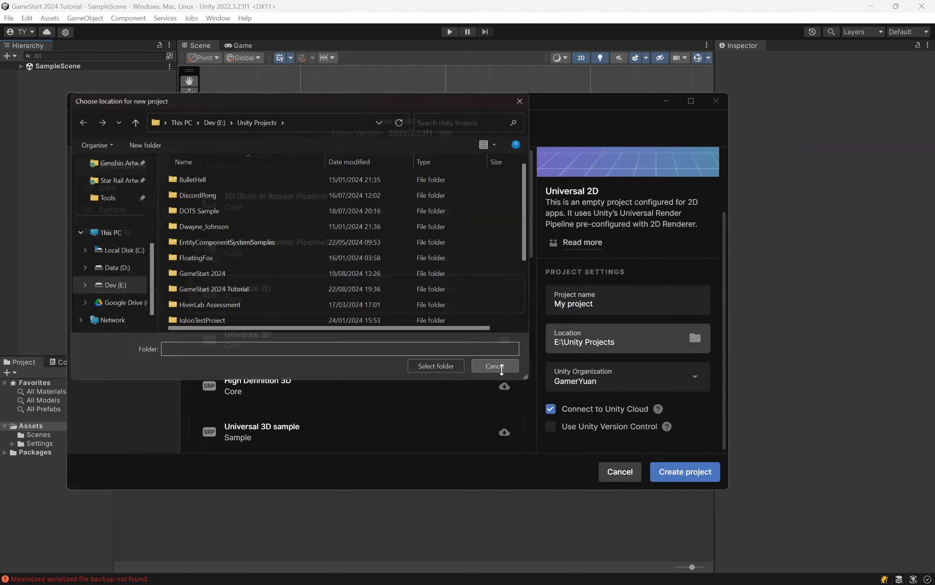
click(498, 366)
click(562, 412)
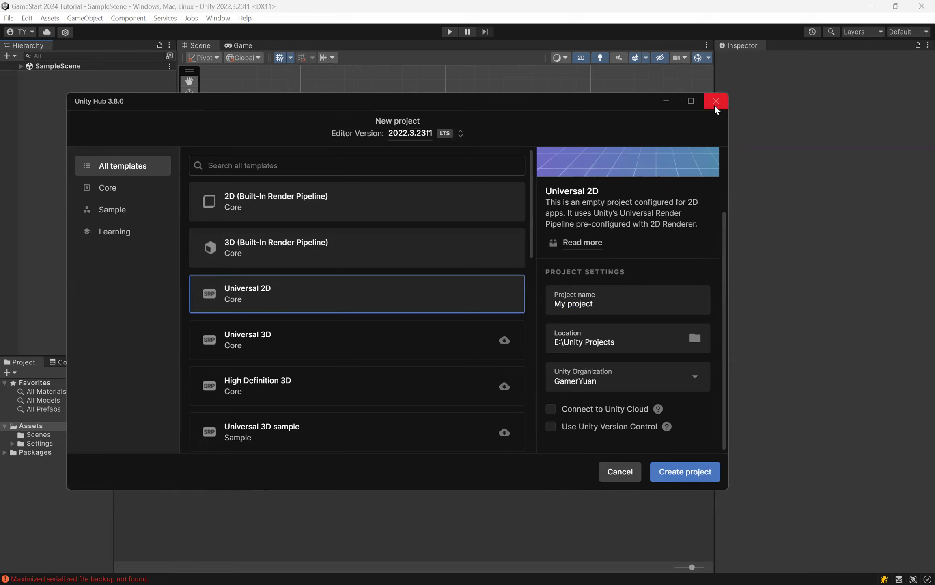
click(620, 472)
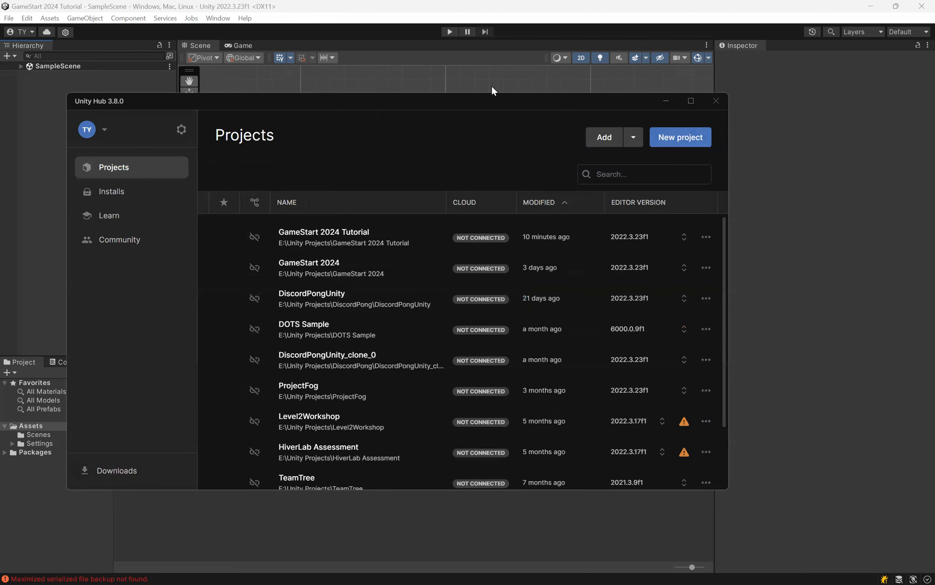
Step: Minimize Unity Hub to return to the Unity editor, and narrow the Inspector and Hierarchy to widen the Scene view
drag(507, 104, 527, 106)
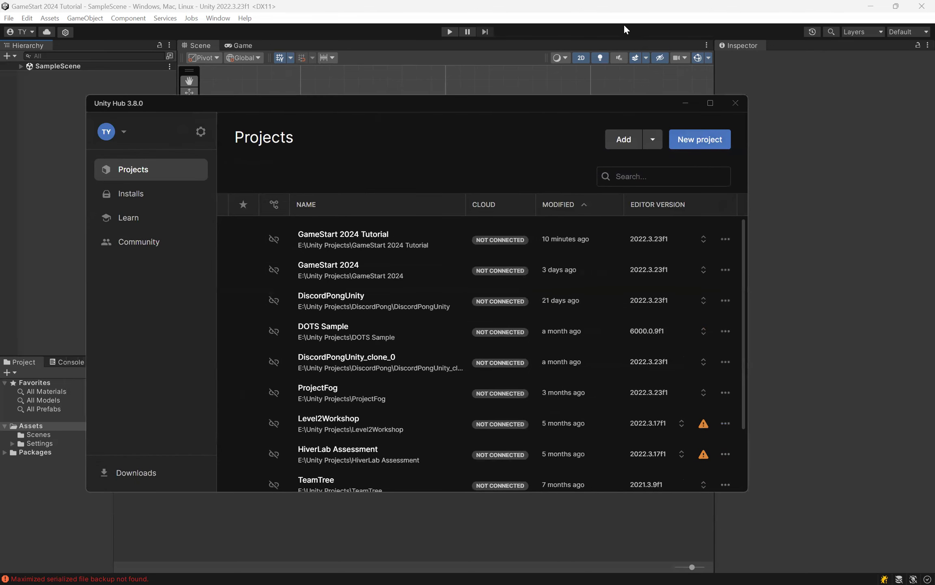
click(685, 104)
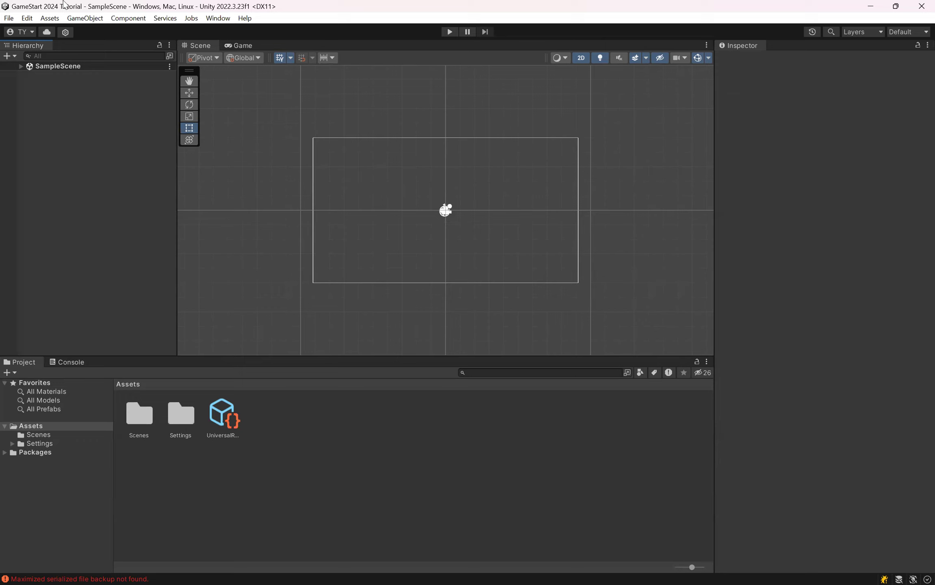
click(226, 20)
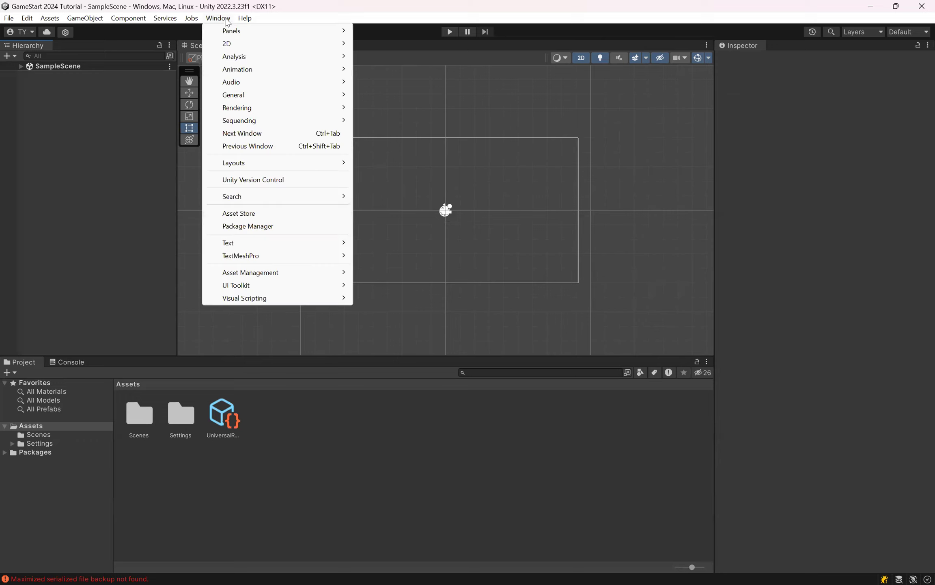
click(228, 20)
click(742, 46)
drag(713, 126, 748, 132)
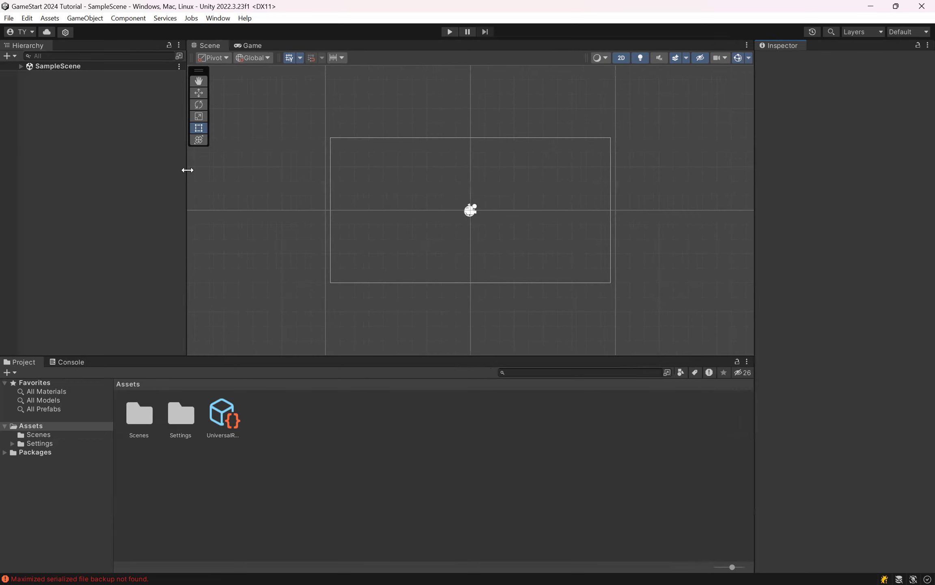
drag(187, 171, 170, 174)
Step: Switch to the Workshop Week 1 slide show, advance to the Week 1 Player movement slide, and return to the Unity editor
key(alt+Tab)
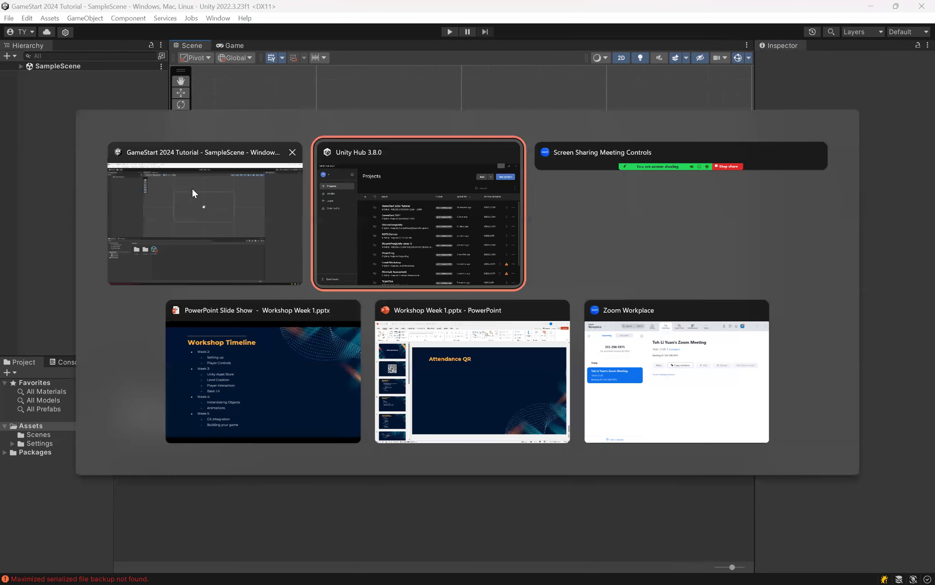
click(219, 332)
key(Right)
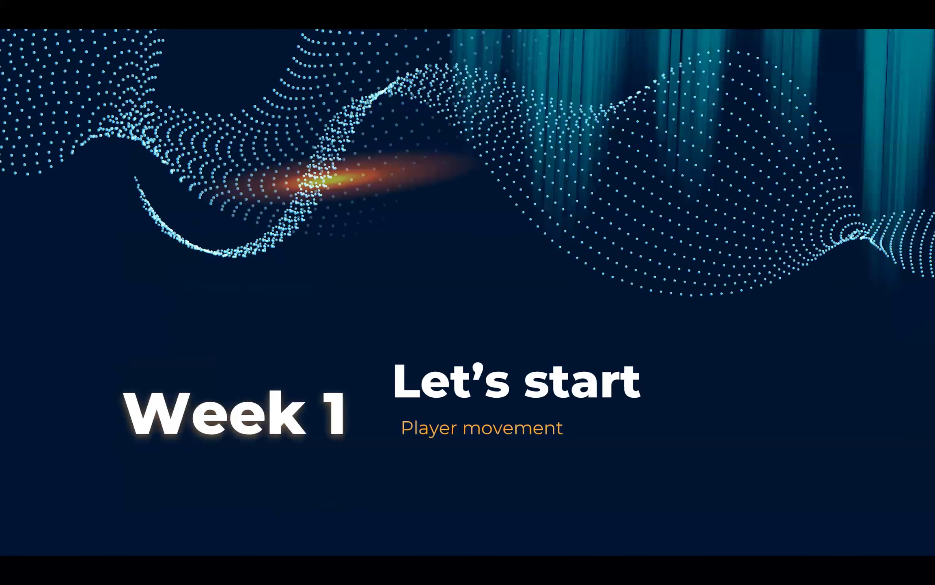
key(alt+Tab)
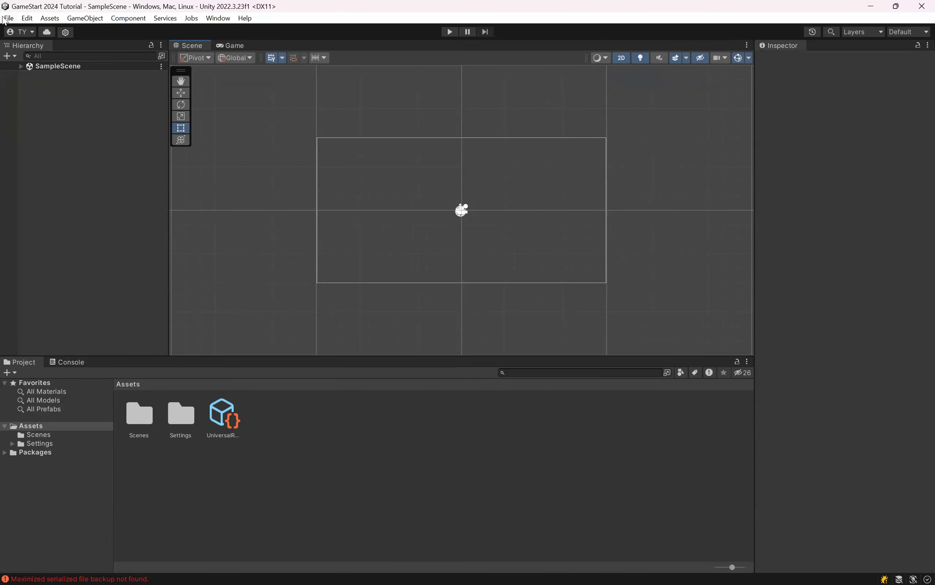
click(29, 17)
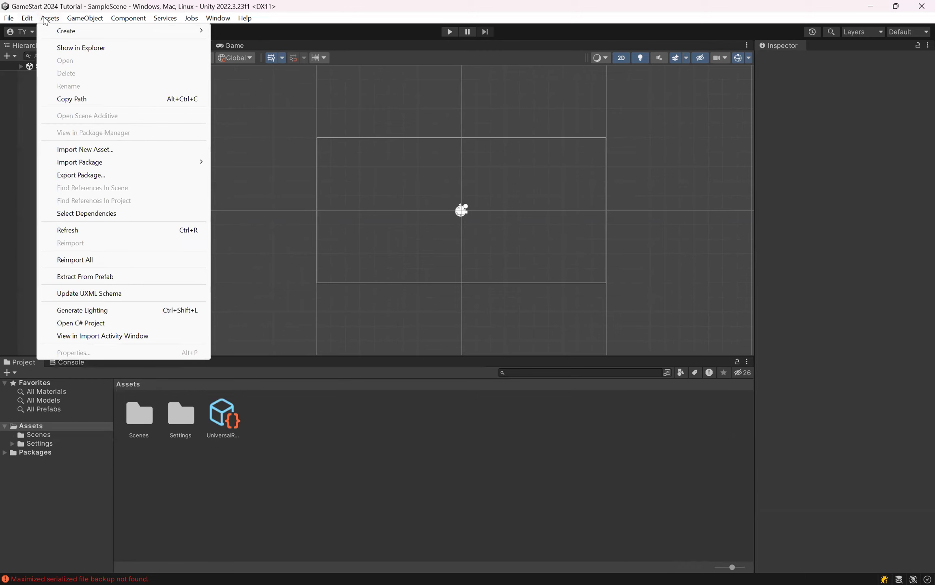
click(49, 19)
click(91, 18)
click(86, 18)
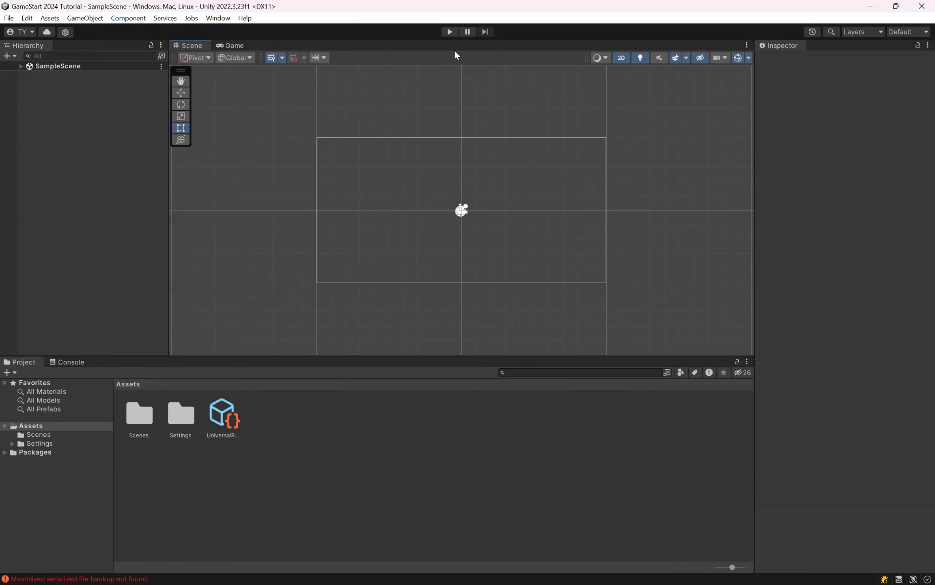
click(218, 18)
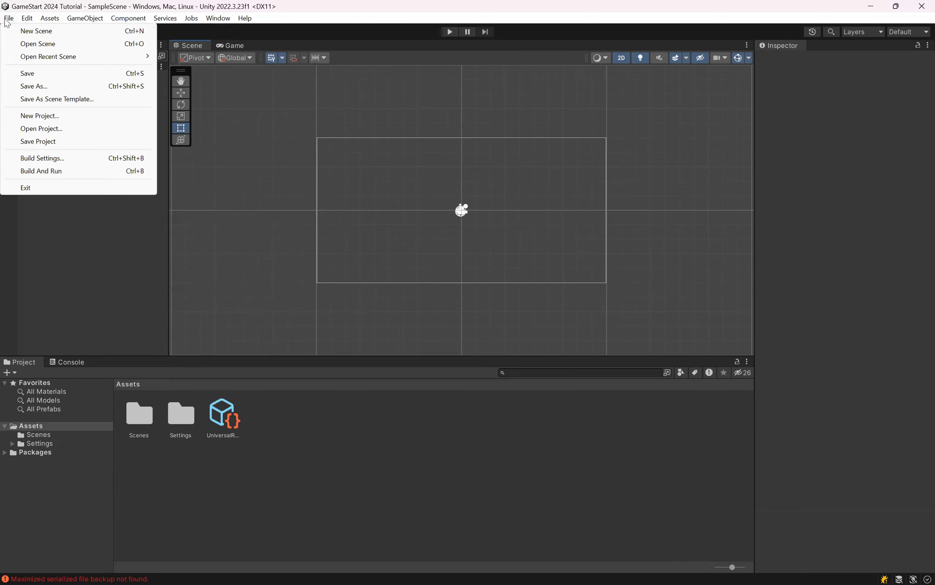
click(7, 21)
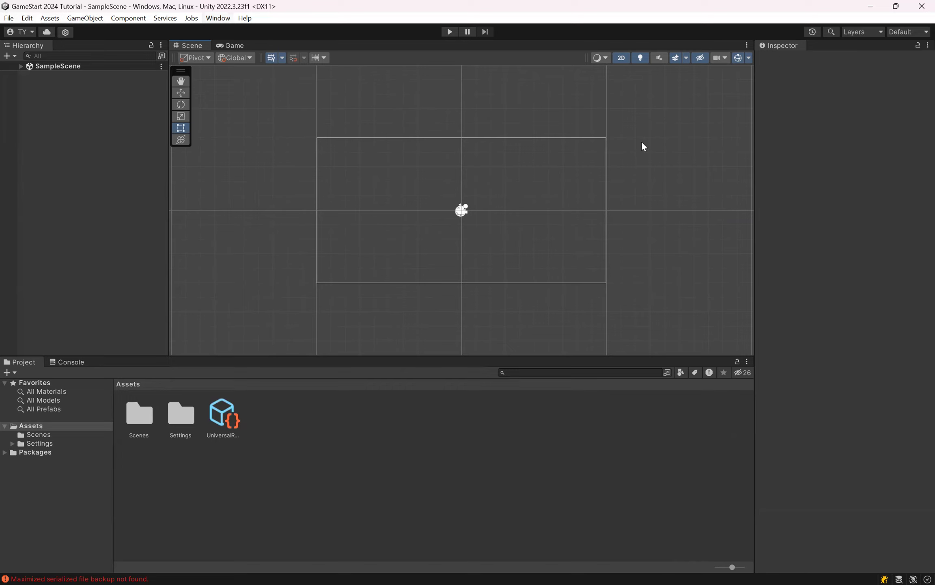
Step: Expand SampleScene in the Hierarchy and select the Main Camera to examine its view area and component settings
click(117, 140)
click(24, 68)
click(21, 66)
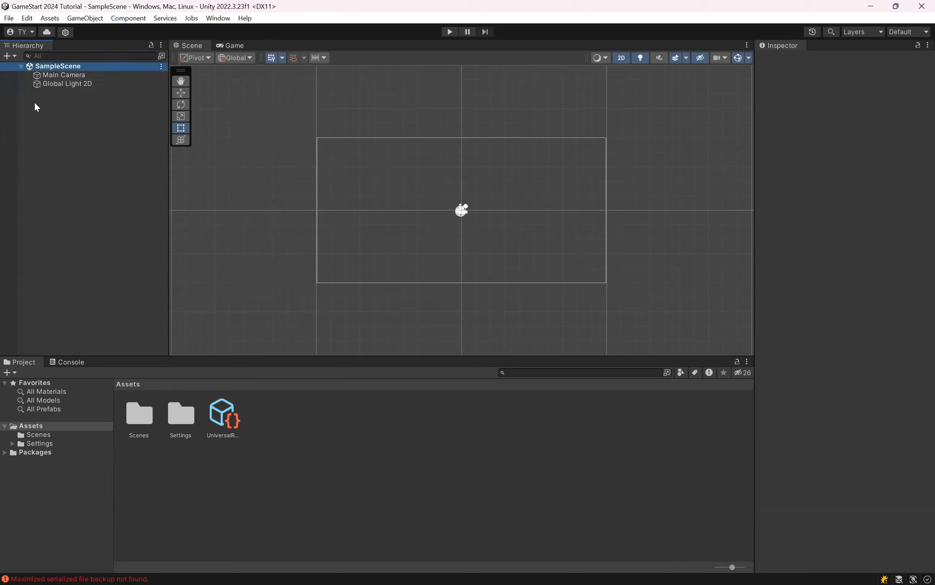
click(75, 163)
scroll(404, 210, up, 2)
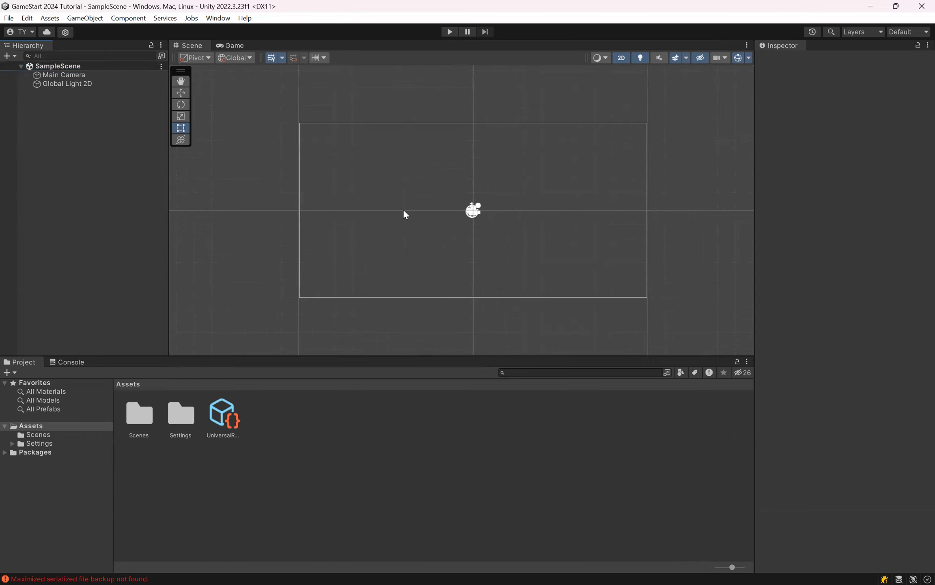
middle_drag(404, 209, 366, 240)
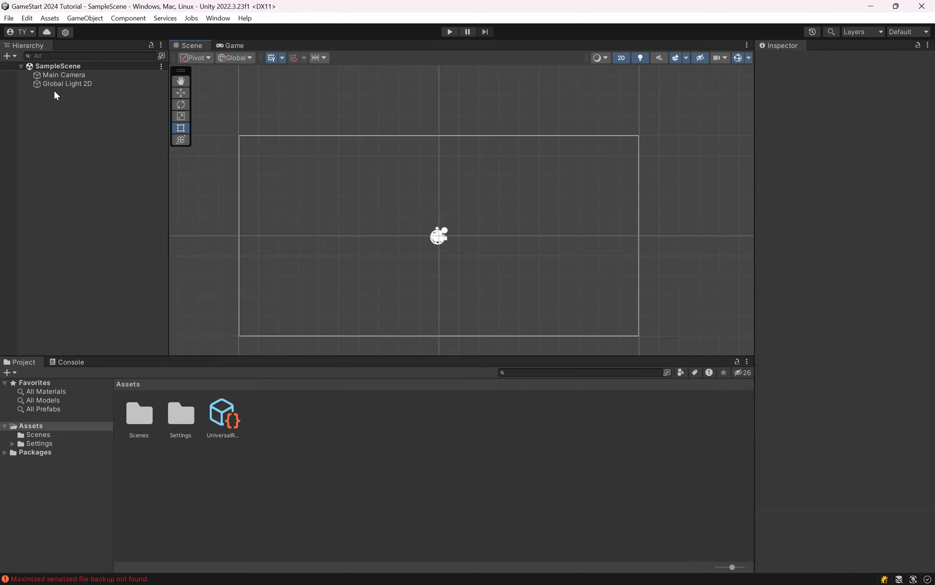
click(58, 75)
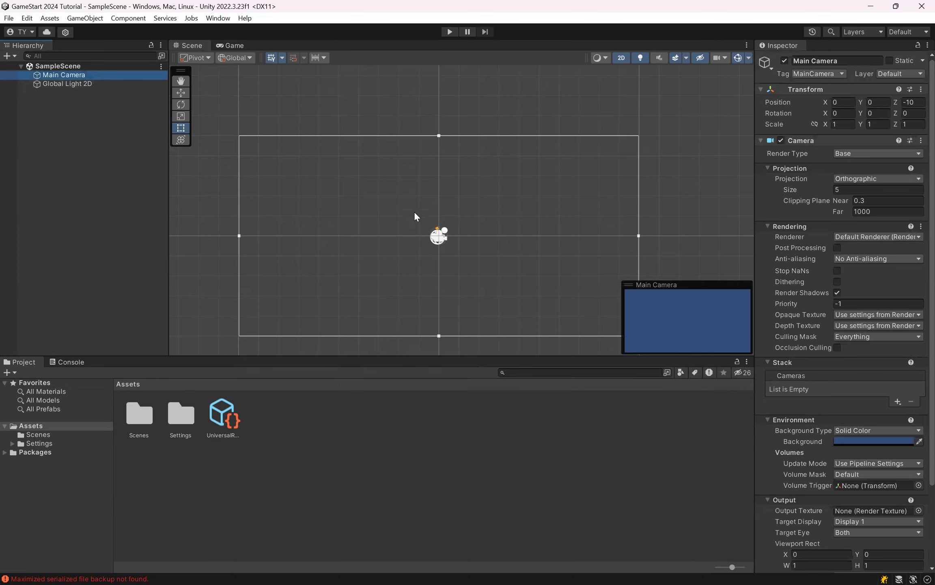
Step: Add a 2D Circle sprite to SampleScene, keep its default name, and clear the selection
right_click(127, 175)
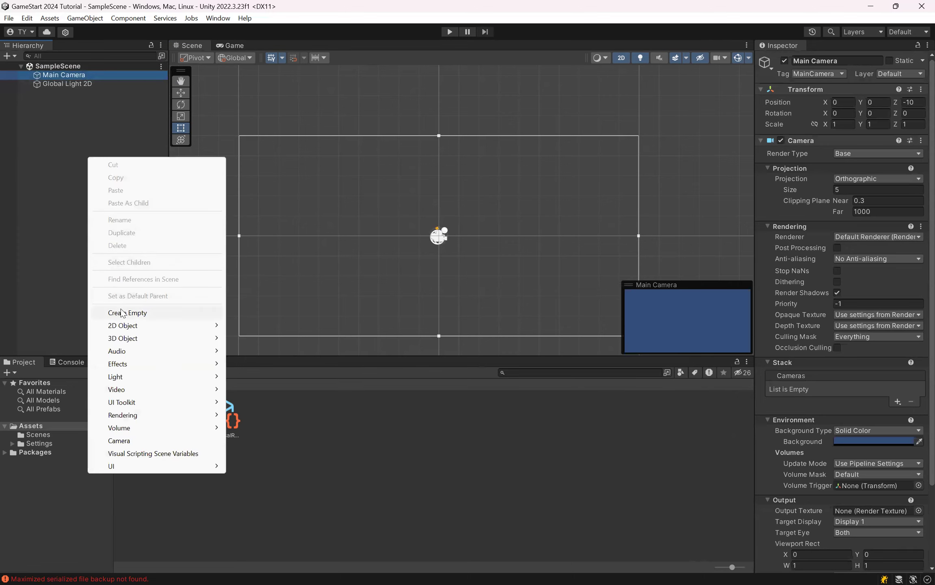
mouse_move(130, 326)
mouse_move(275, 325)
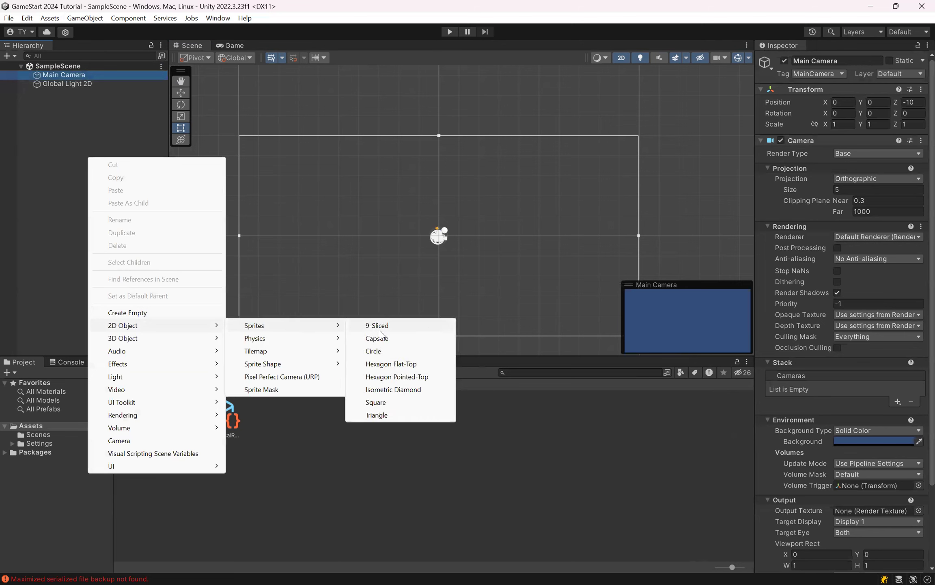
click(373, 350)
scroll(461, 147, up, 2)
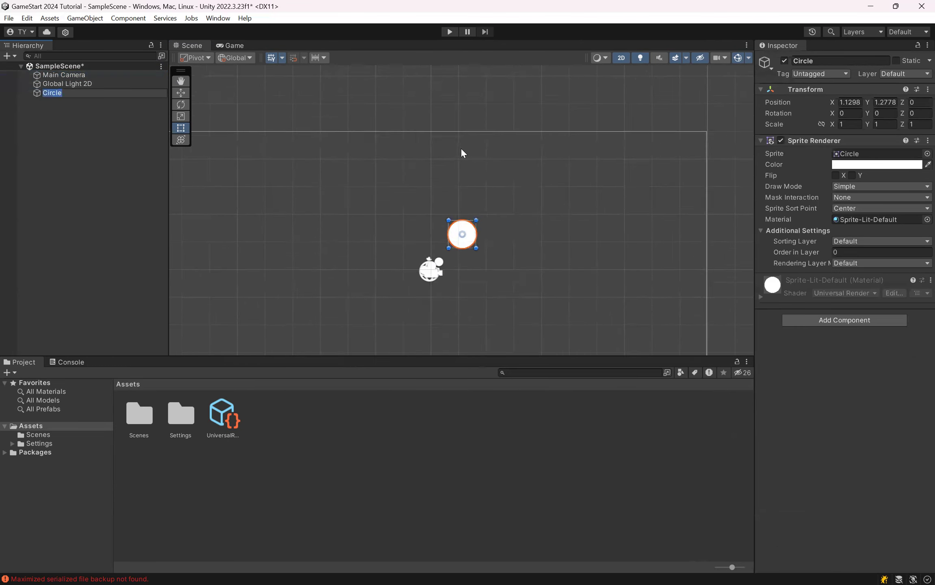
scroll(462, 153, down, 2)
click(72, 156)
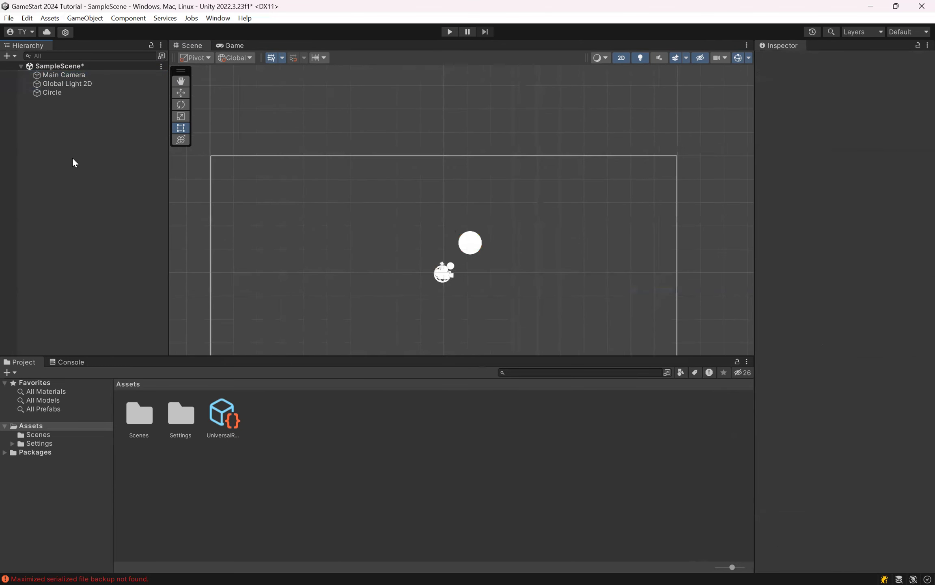
Step: Select the Main Camera to check the circle in its preview, and clear the selection without creating another object
click(95, 77)
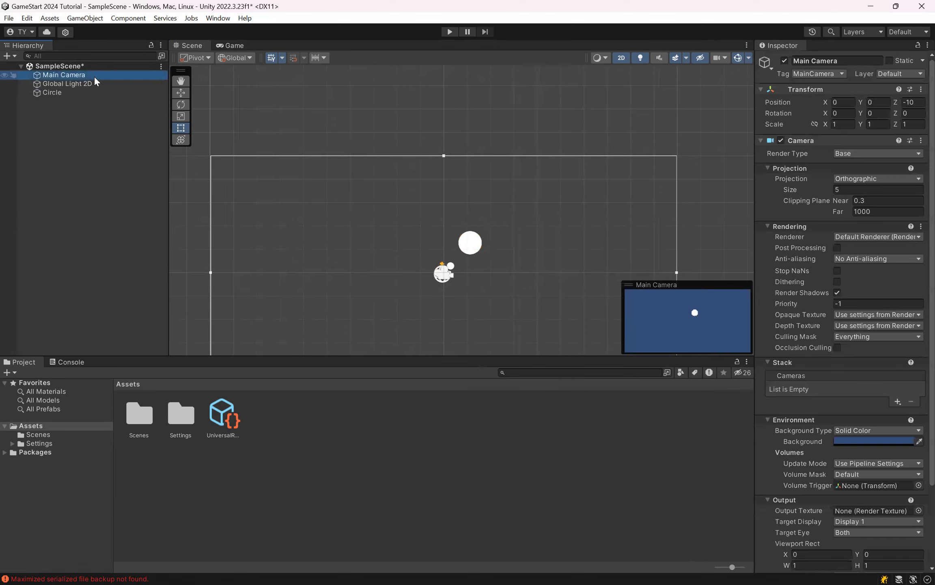
click(99, 104)
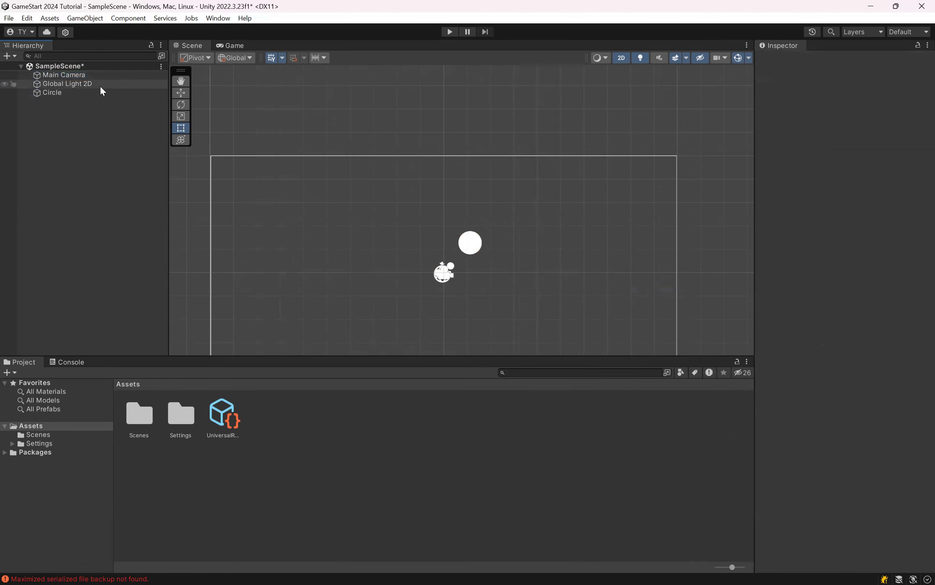
right_click(59, 149)
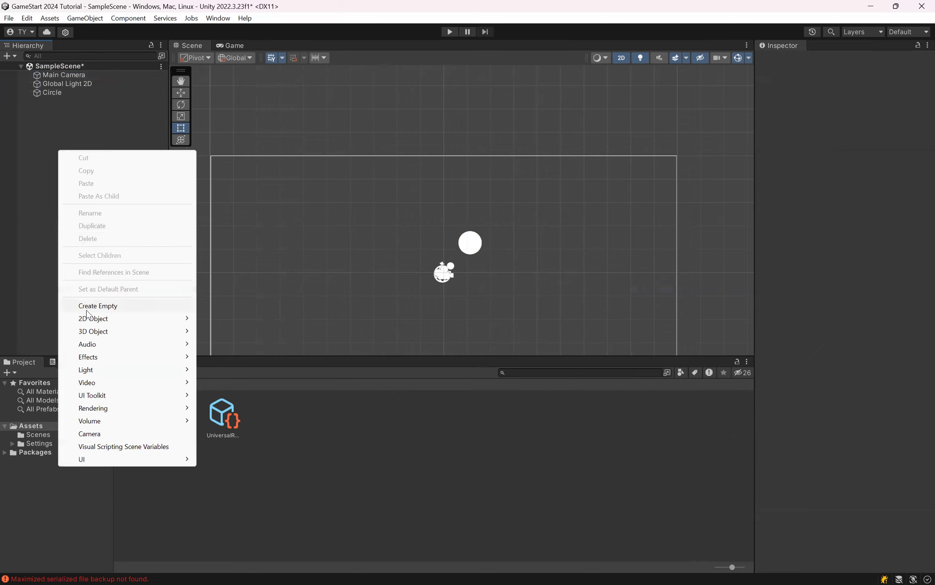
click(39, 227)
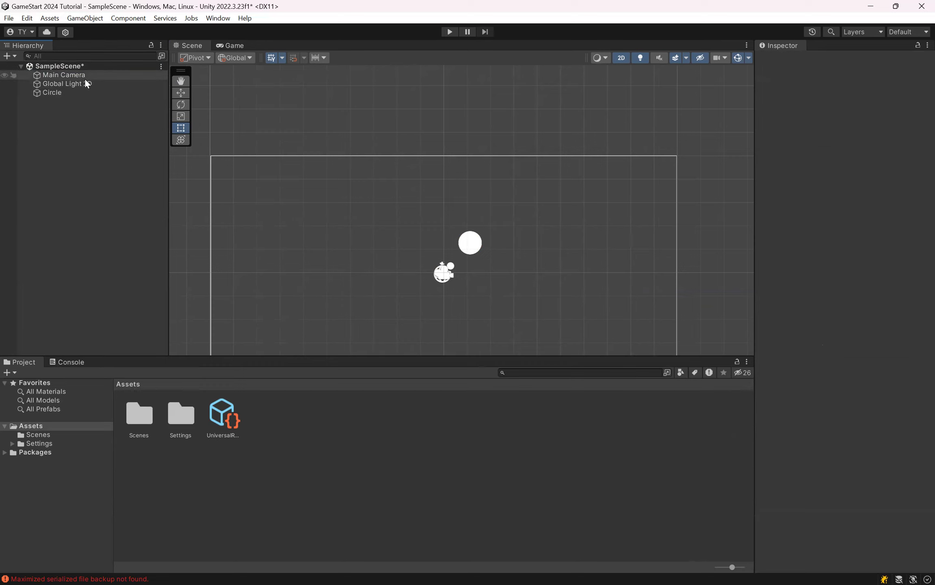
Step: Delete the Circle object from SampleScene and save the scene
click(63, 94)
key(Delete)
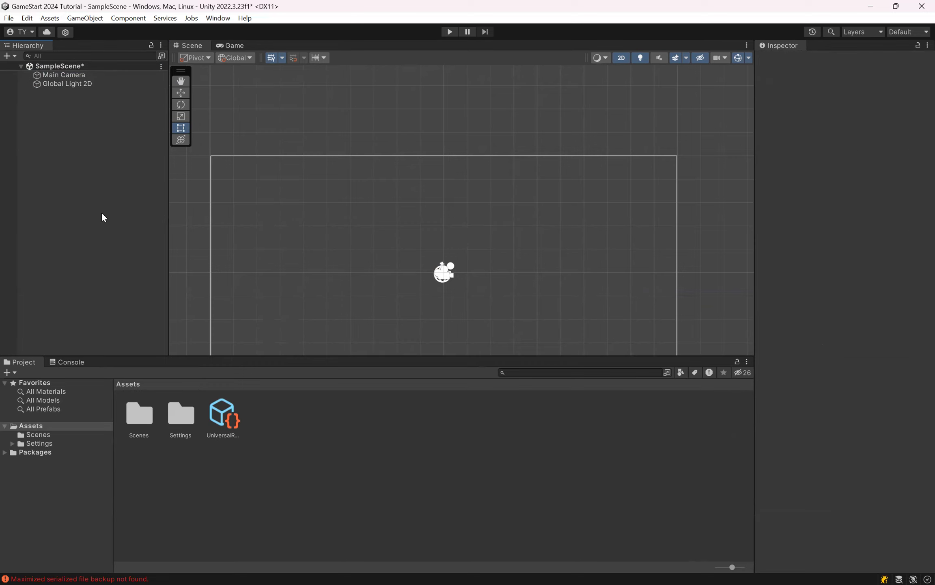
key(ctrl+s)
Step: Examine the camera's rectangular boundary in the Scene view from different distances, and select the Main Camera to show its preview
scroll(418, 201, down, 5)
middle_drag(418, 202, 422, 144)
scroll(455, 157, down, 2)
middle_drag(478, 148, 478, 214)
scroll(467, 245, up, 8)
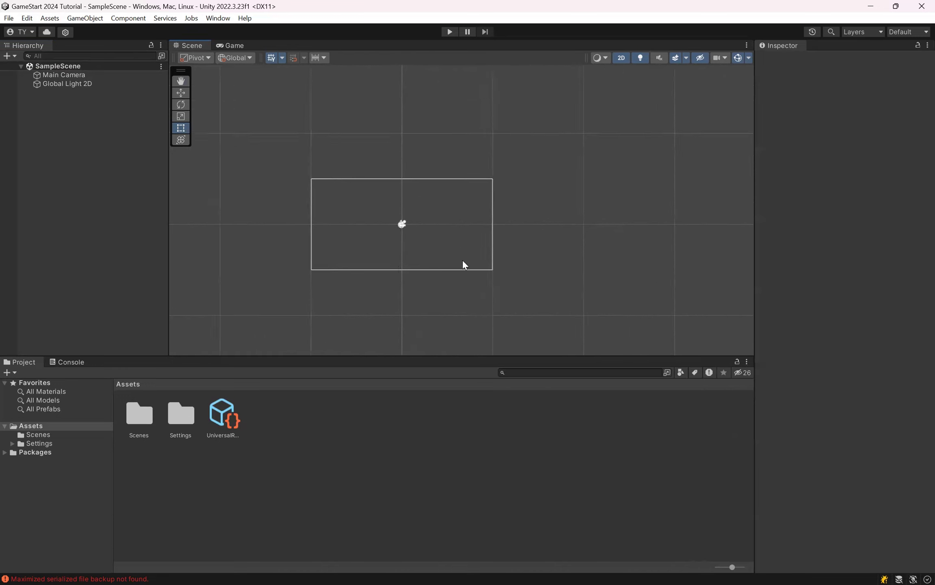
scroll(394, 208, up, 3)
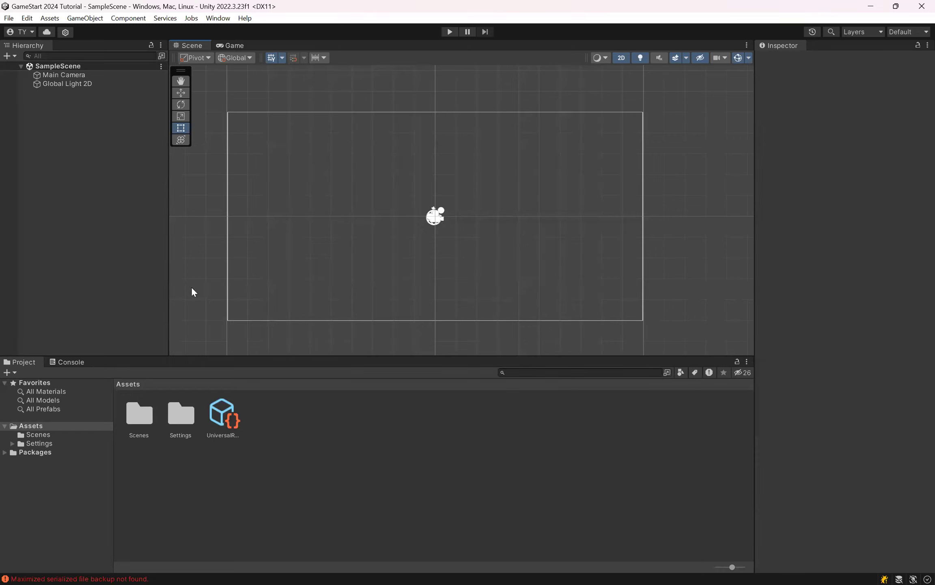
scroll(412, 177, down, 3)
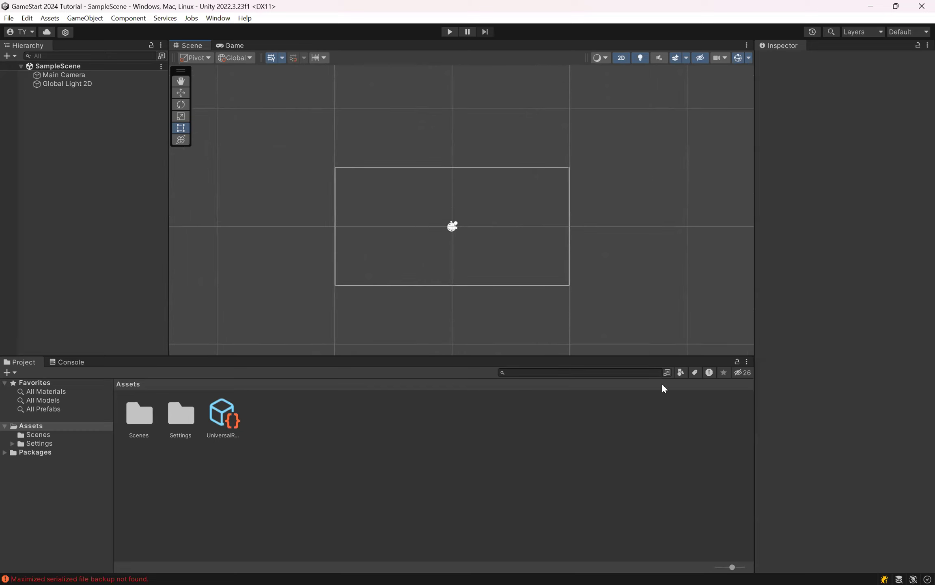
scroll(446, 191, up, 2)
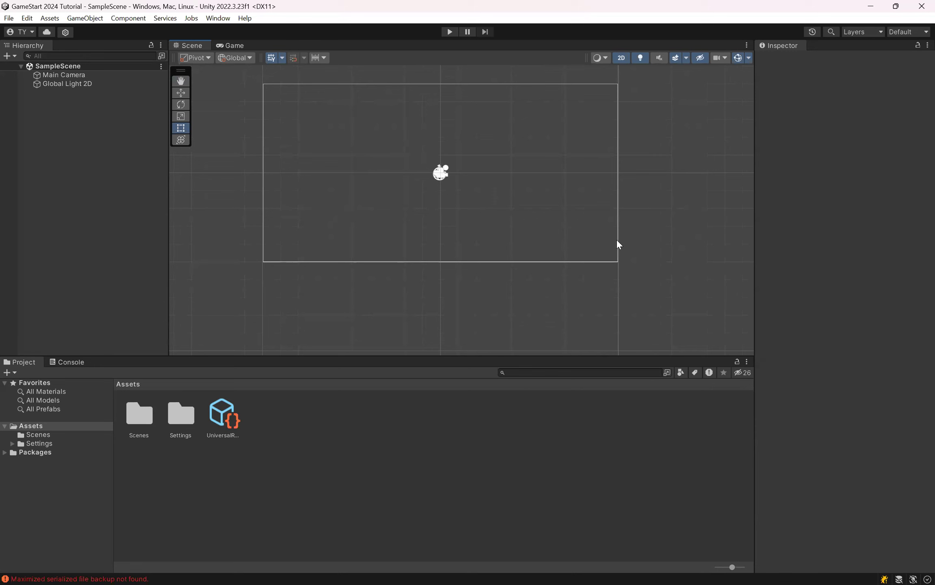
click(79, 78)
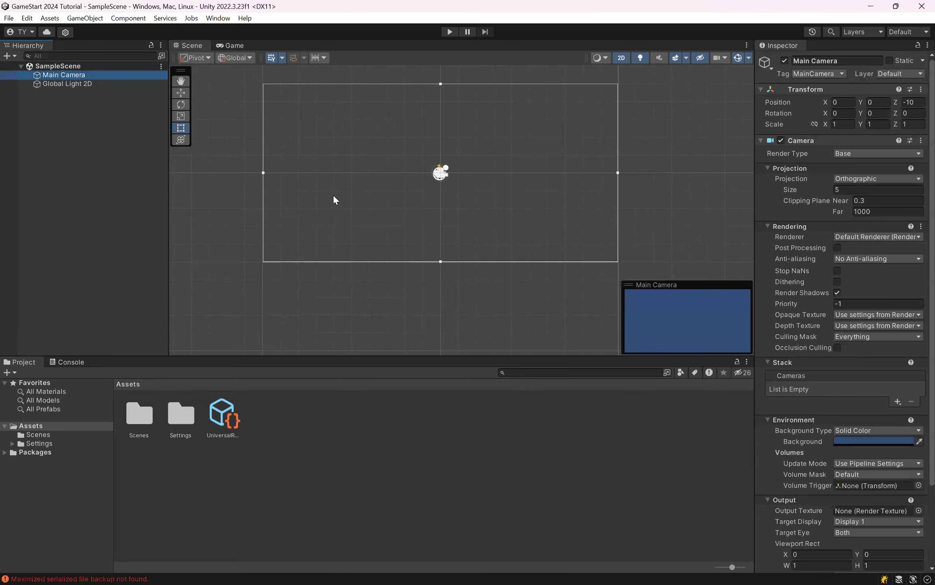
scroll(349, 199, up, 2)
middle_drag(394, 154, 334, 179)
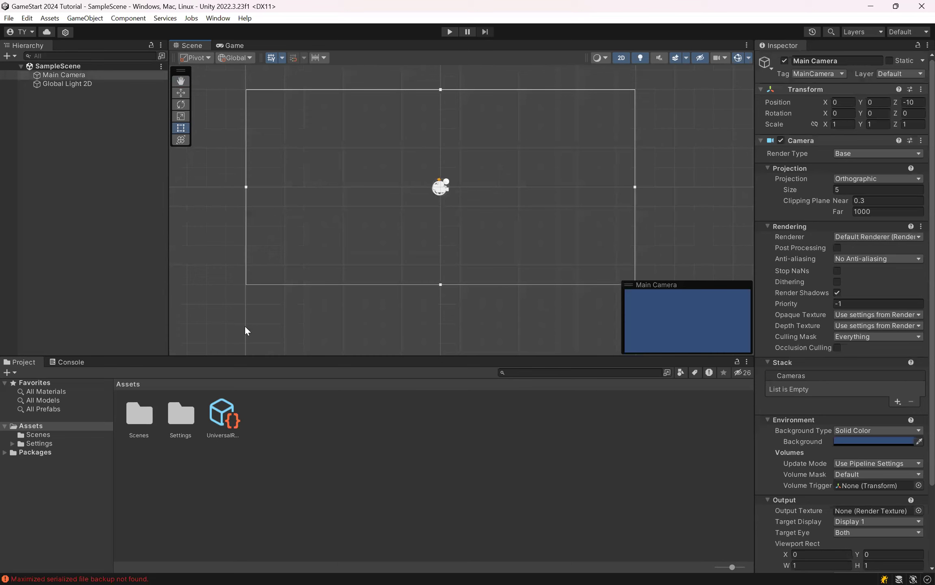
Step: Add a 2D Circle sprite to SampleScene and keep its default name
right_click(77, 142)
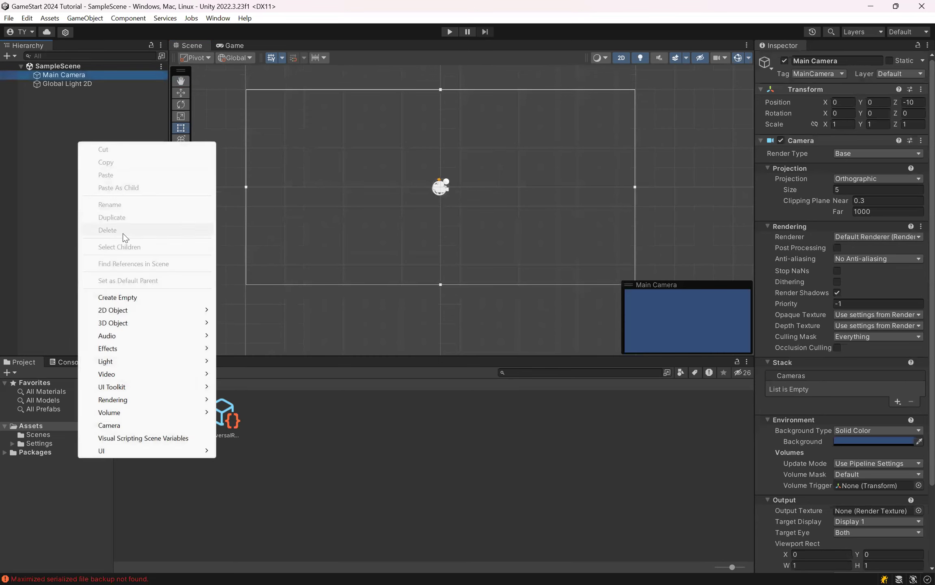
mouse_move(105, 310)
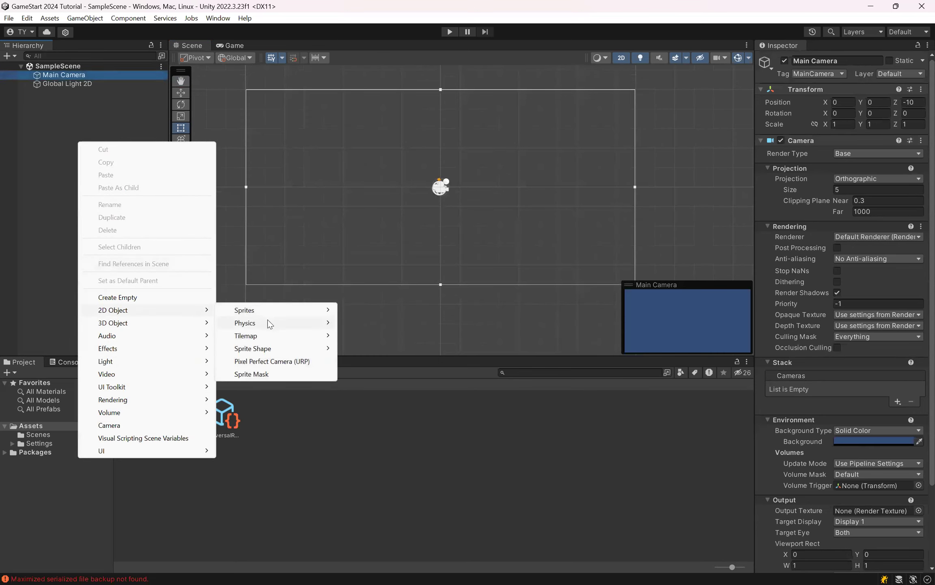
mouse_move(263, 312)
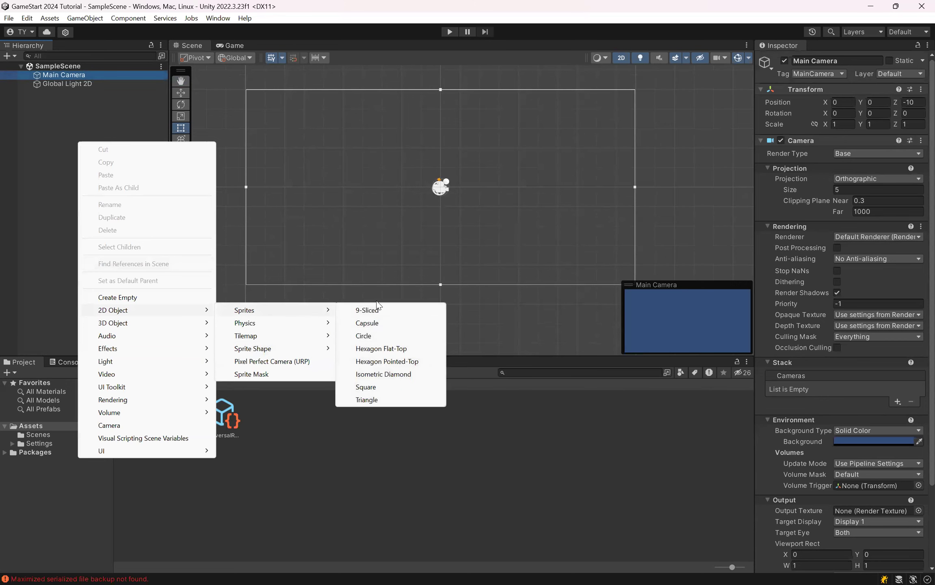
click(378, 334)
click(70, 123)
click(77, 93)
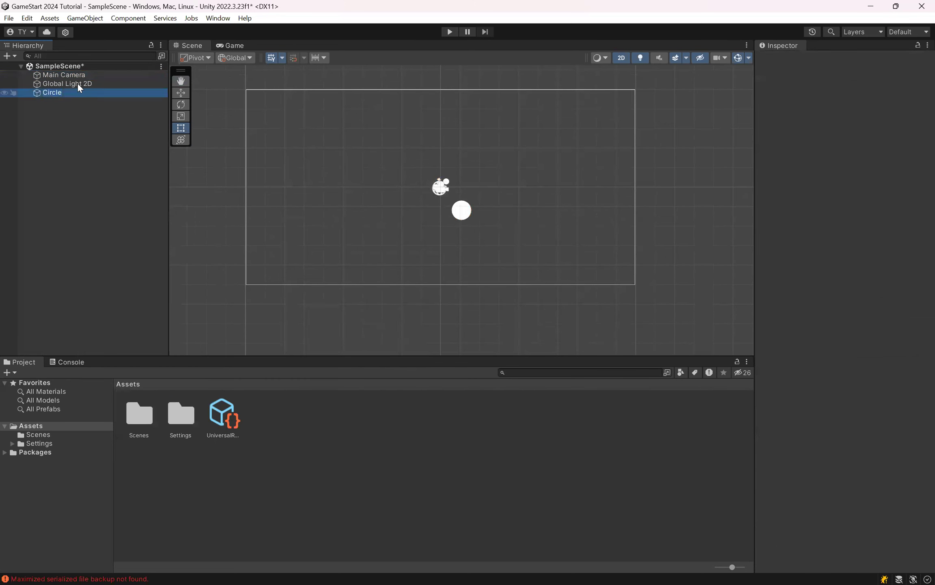
Step: Select the Main Camera and enlarge its preview in both width and height to examine how the circle appears in it
click(78, 76)
middle_drag(468, 173, 455, 211)
scroll(451, 252, down, 2)
scroll(461, 247, up, 3)
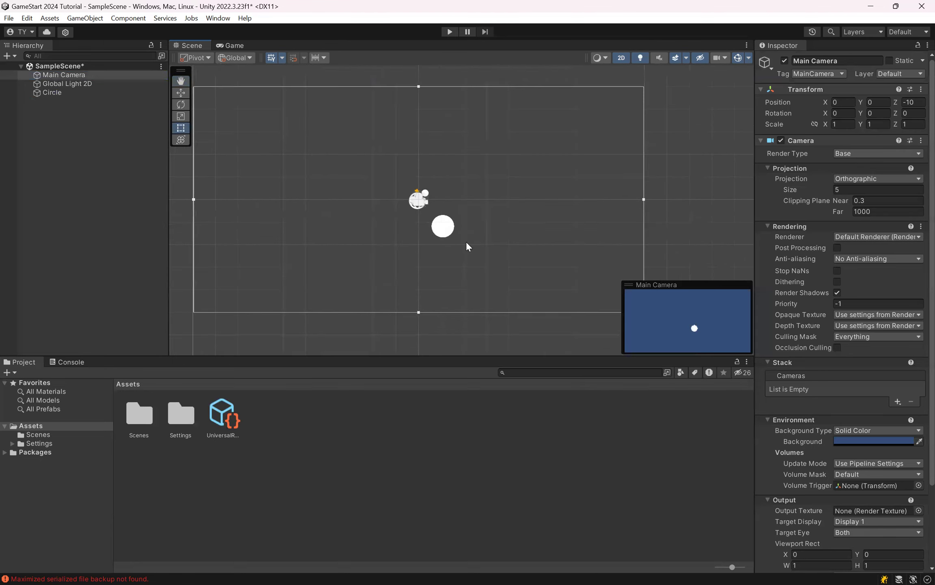
drag(620, 303, 486, 307)
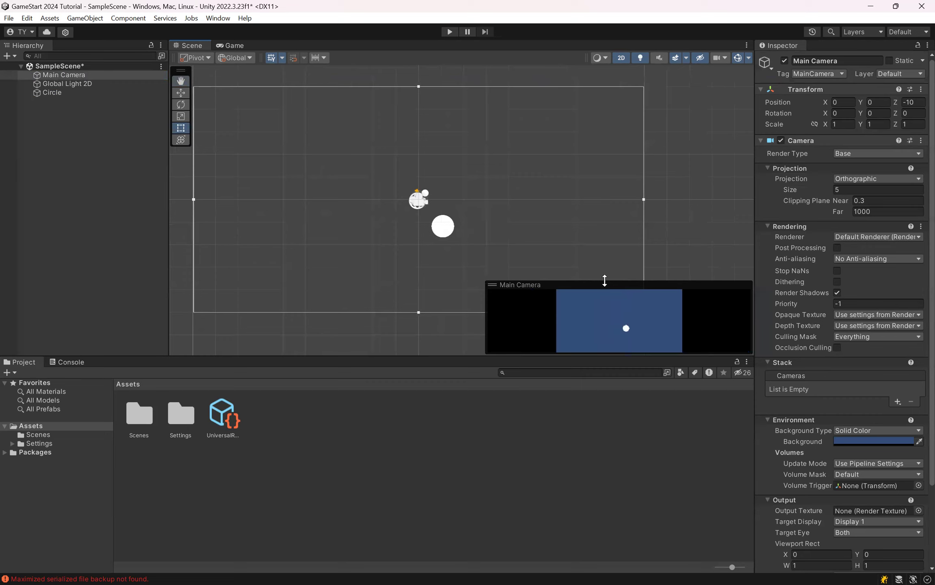
drag(605, 280, 607, 203)
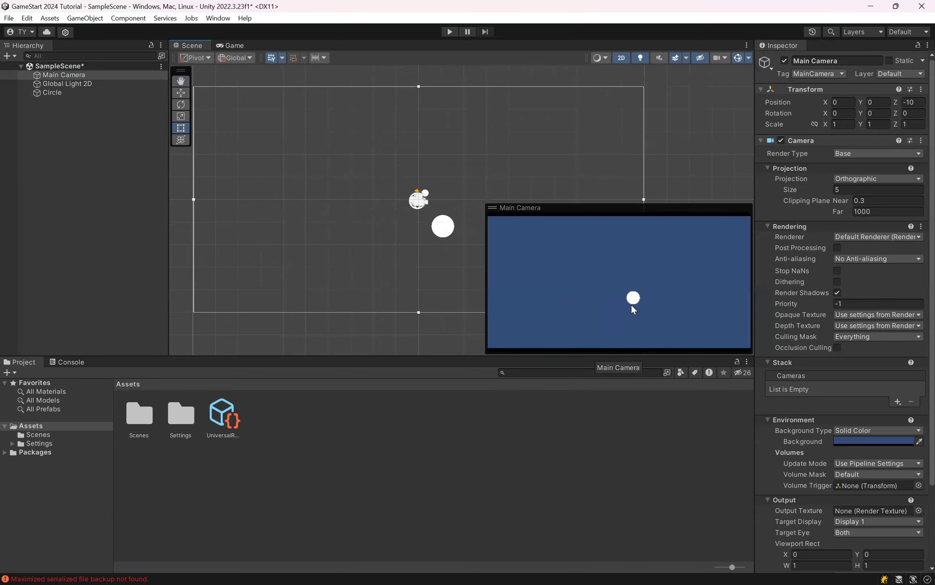
Step: Move the circle horizontally to the right beyond the camera's boundary, and select the Main Camera to check its preview
click(109, 92)
key(w)
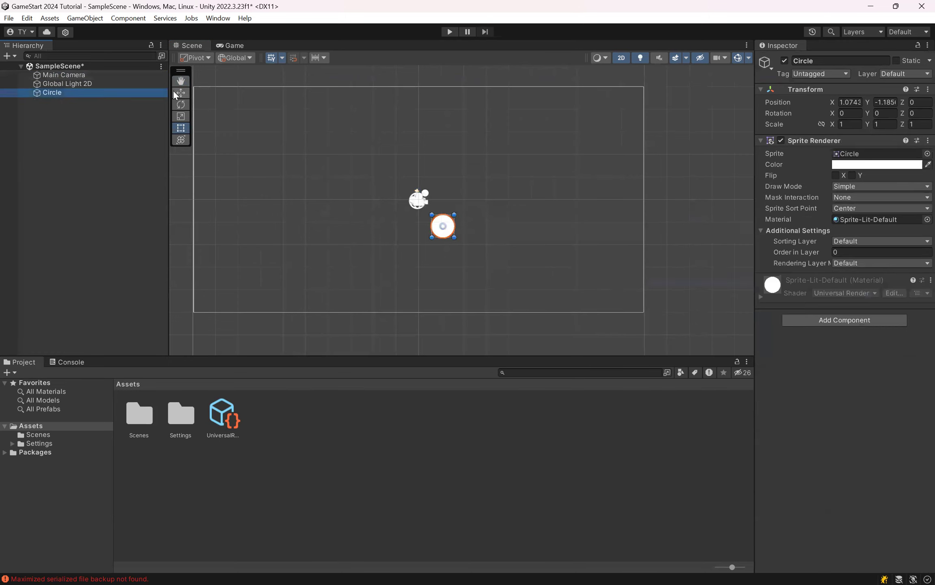
drag(486, 225, 730, 225)
click(72, 76)
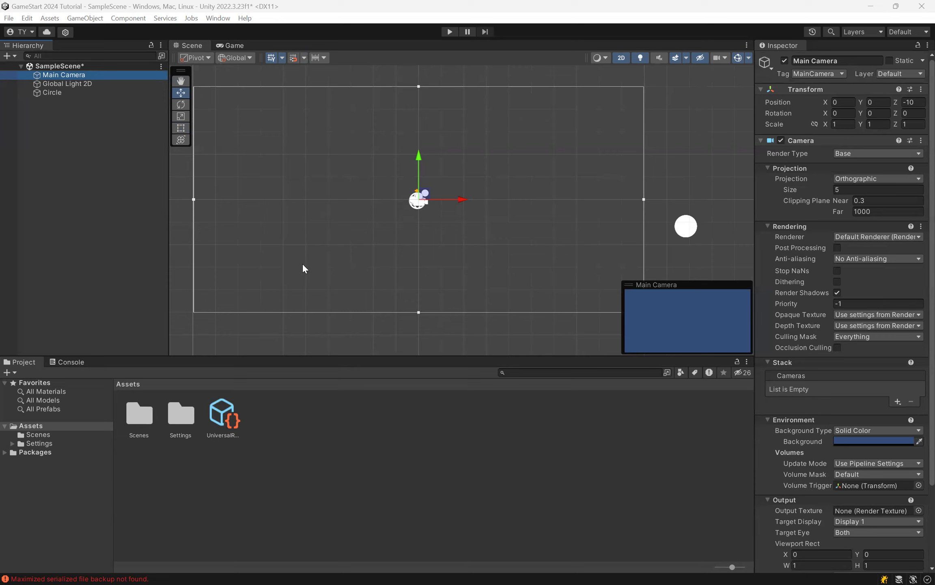
Step: Remove the circle lying outside the camera's boundary from SampleScene and save the scene
click(57, 91)
key(Delete)
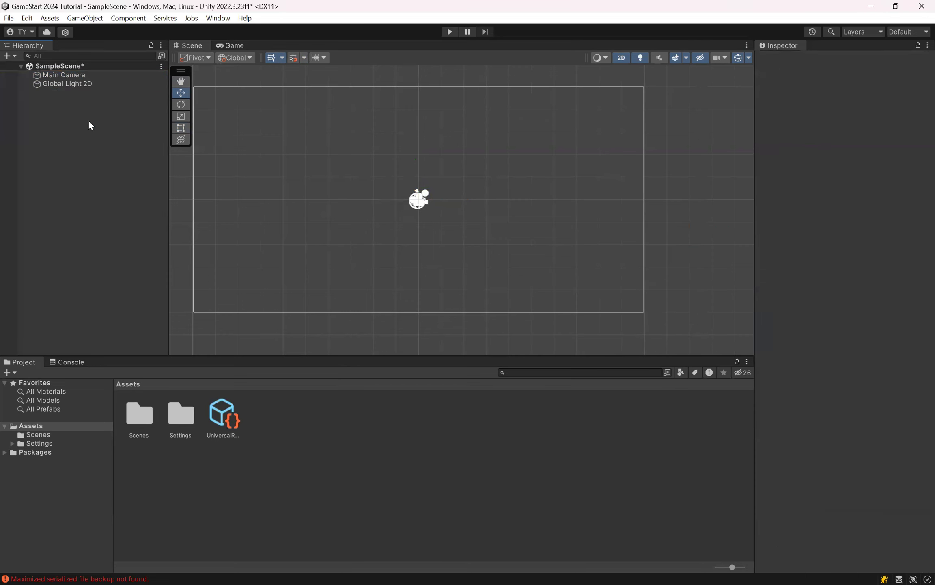
key(ctrl+s)
Step: Show the Game view and narrow the Inspector slightly to widen it
click(231, 45)
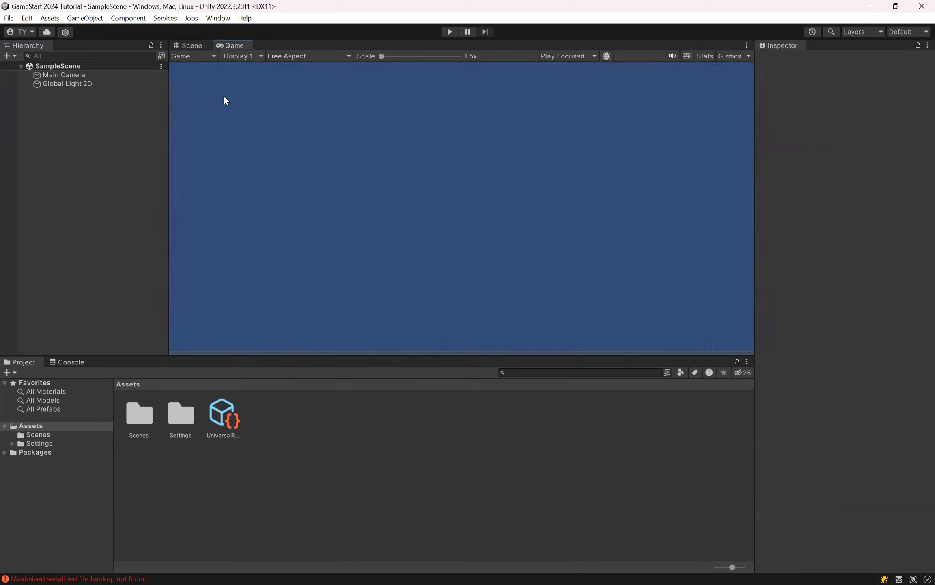
drag(750, 287, 773, 290)
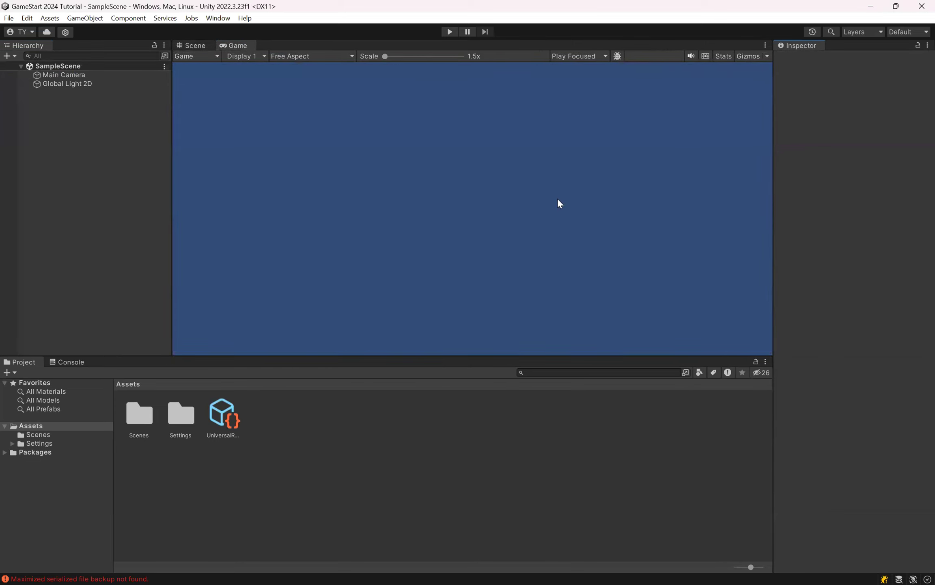
click(451, 176)
Step: Look through the project's folder tree, expanding and collapsing the Settings folder, and view the contents of Assets
click(79, 382)
click(12, 443)
click(11, 444)
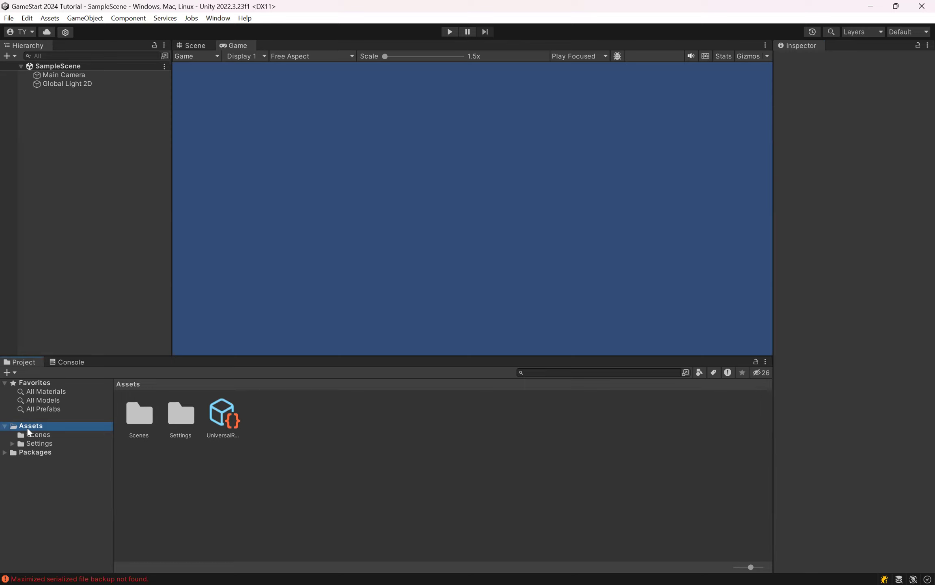
click(194, 458)
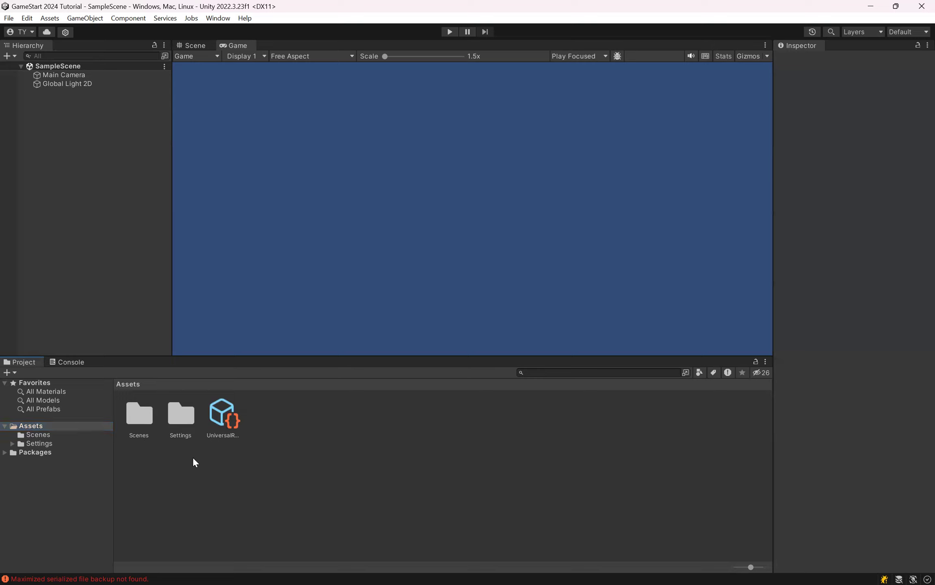
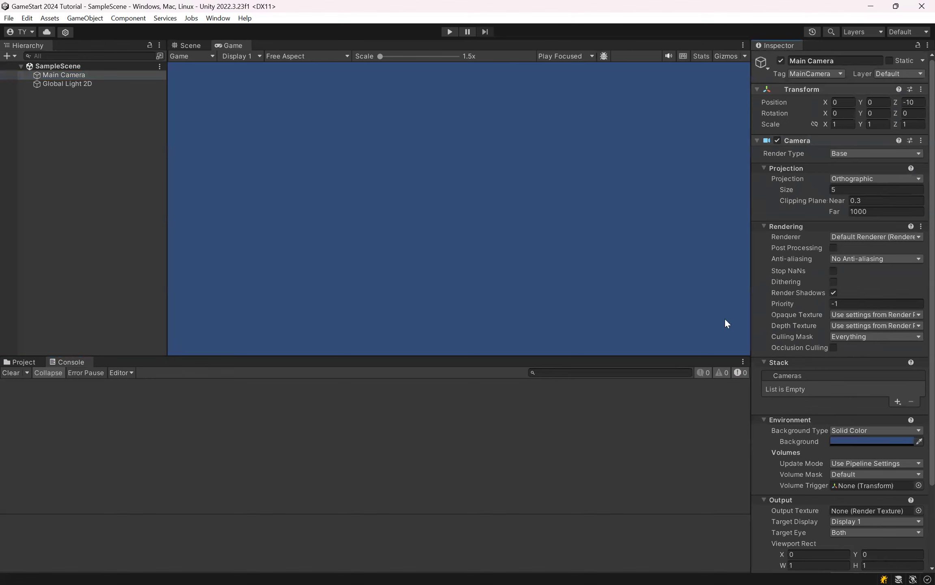
Step: Narrow the Hierarchy and look through all of the Main Camera's components and their properties in the Inspector
drag(167, 177, 146, 177)
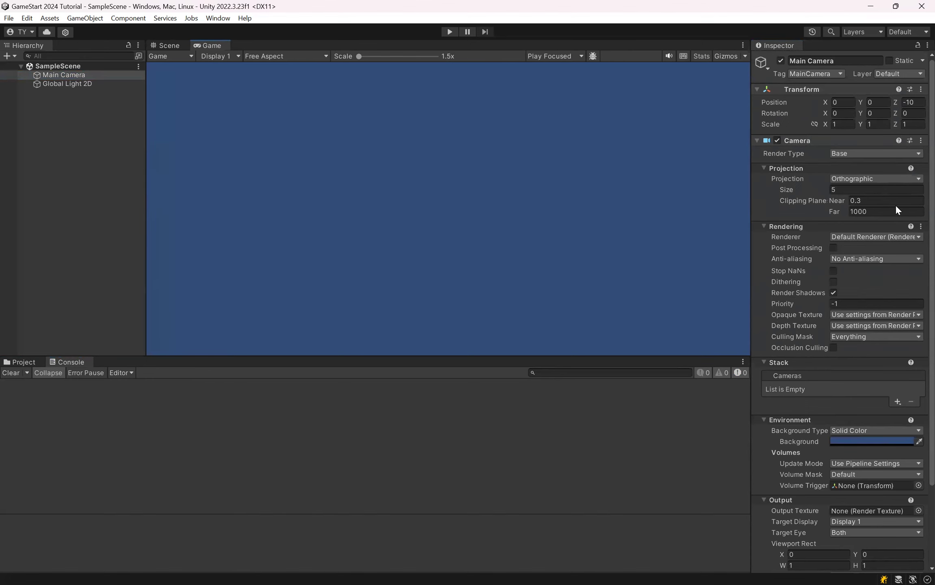
scroll(896, 204, down, 3)
scroll(896, 204, up, 3)
scroll(765, 147, down, 5)
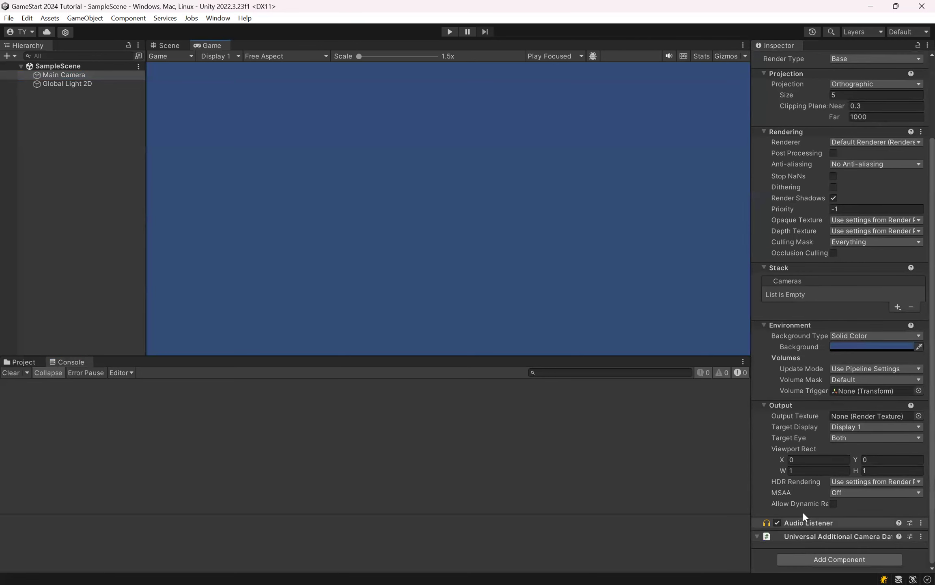
scroll(822, 432, up, 5)
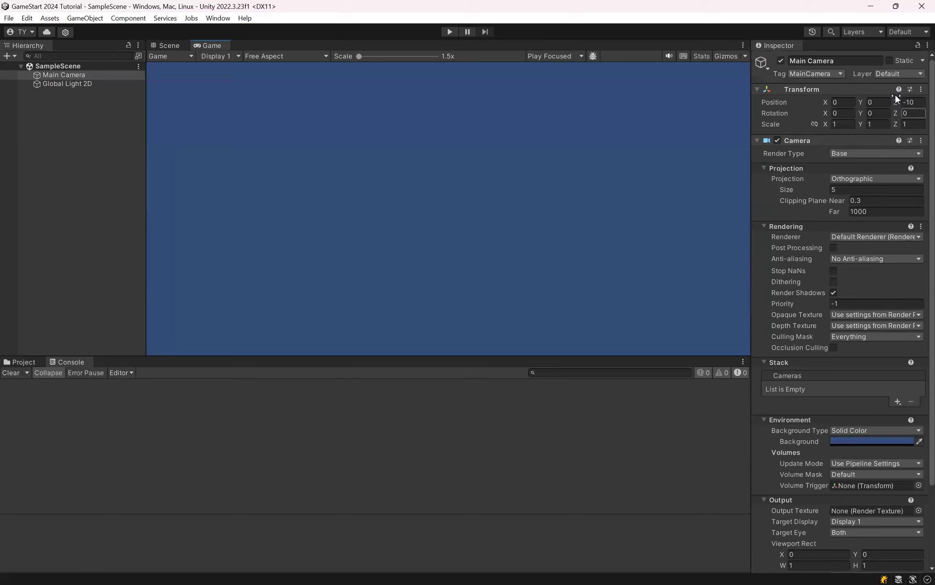
scroll(875, 262, down, 5)
scroll(875, 262, up, 5)
Step: Show the selected Main Camera in the Scene view and save the scene
click(94, 73)
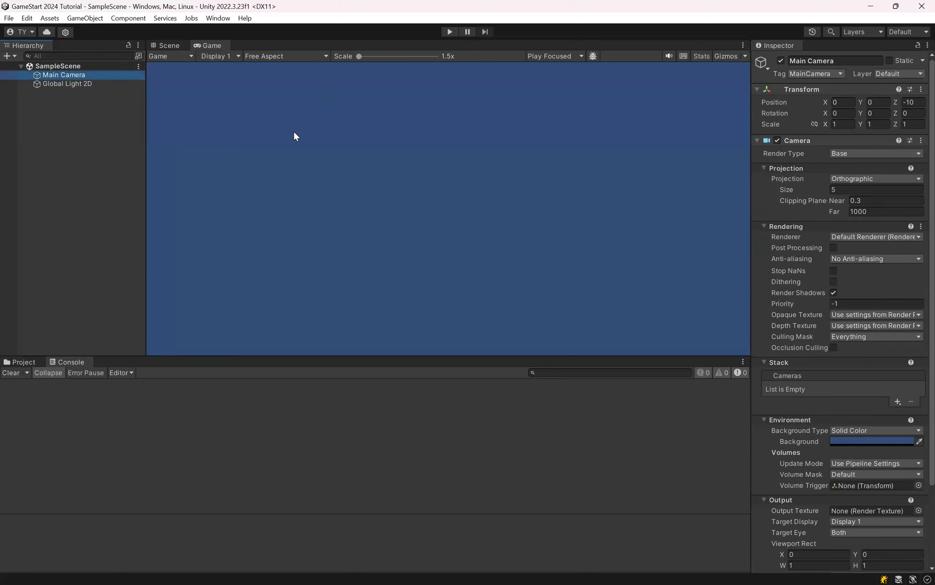
click(168, 45)
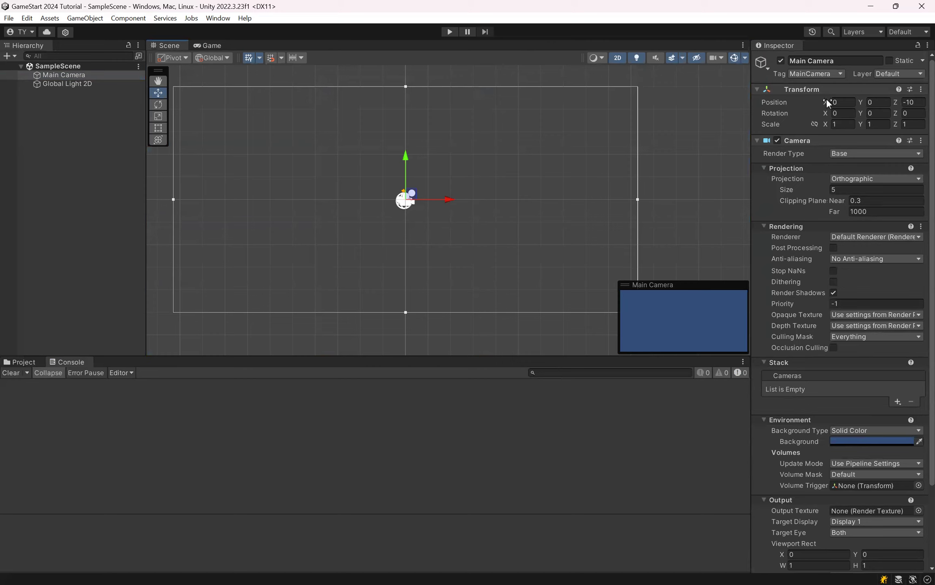
mouse_move(448, 198)
mouse_down()
mouse_move(536, 202)
mouse_move(378, 208)
mouse_move(451, 208)
mouse_up()
key(ctrl+s)
Step: Collapse the Main Camera's Camera and Universal Additional Camera Data components, expand Camera again, and clear the selection
click(758, 140)
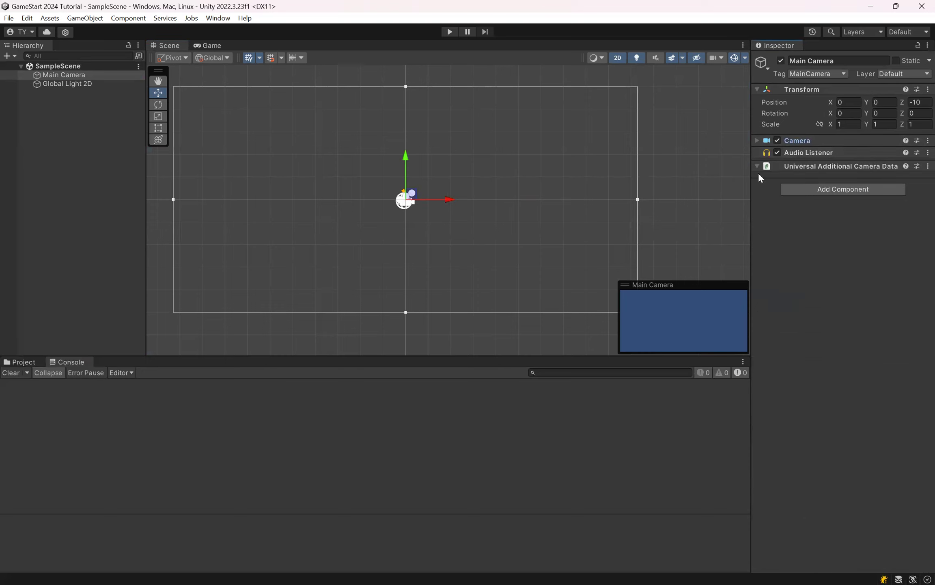
click(757, 166)
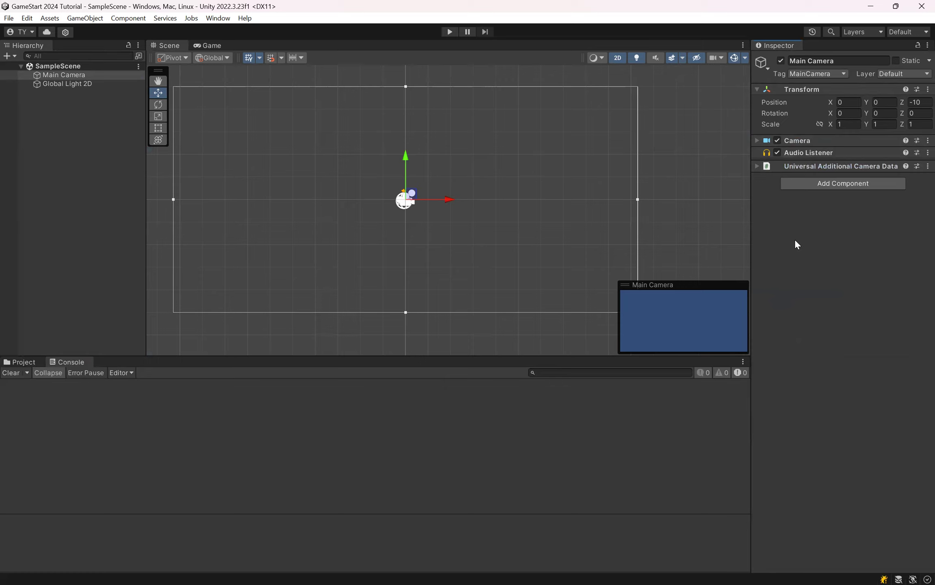
click(757, 140)
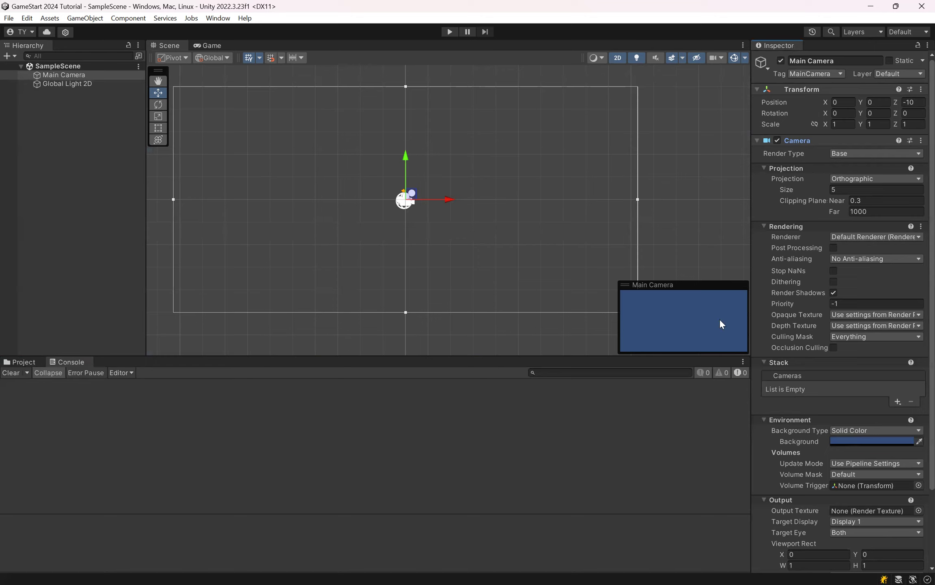
click(329, 134)
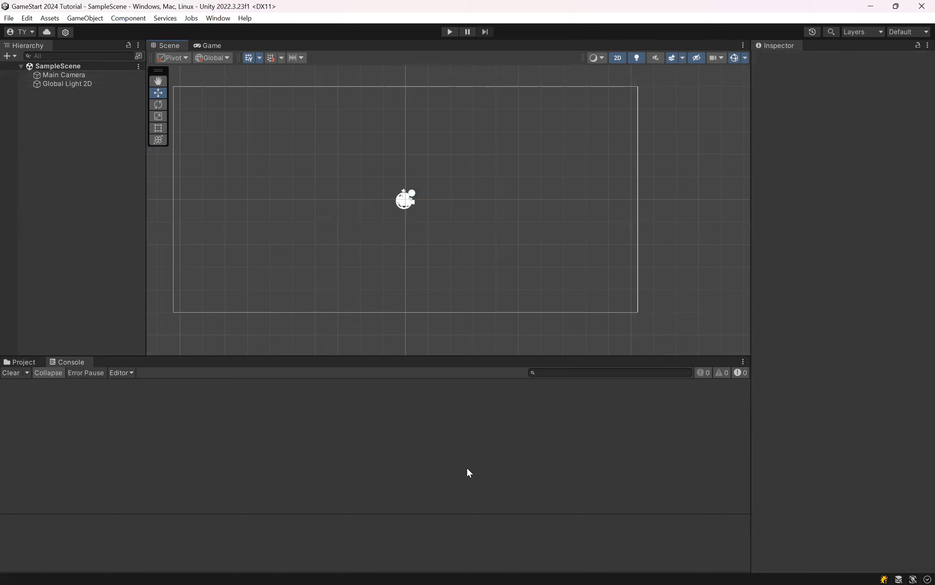
Step: Show the Project window, re-dock the Inspector beside the Scene view and above the Project window, and narrow the Hierarchy and Inspector
click(12, 362)
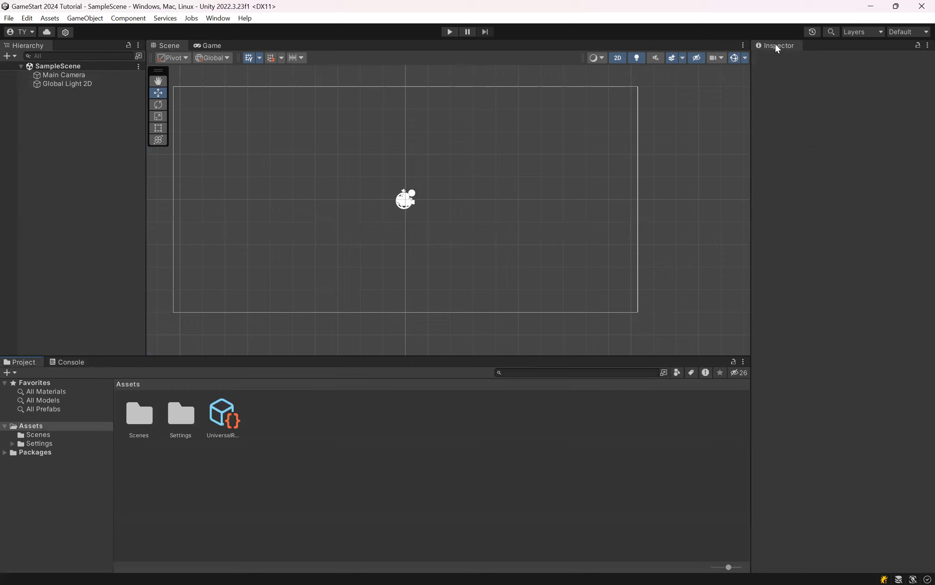
drag(786, 47, 250, 53)
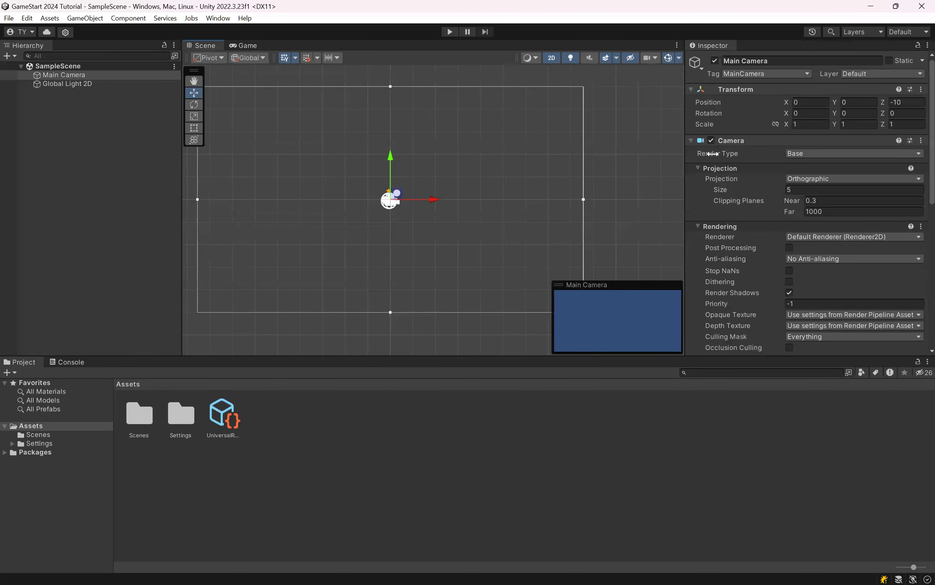
drag(713, 153, 685, 160)
click(706, 45)
drag(706, 45, 643, 105)
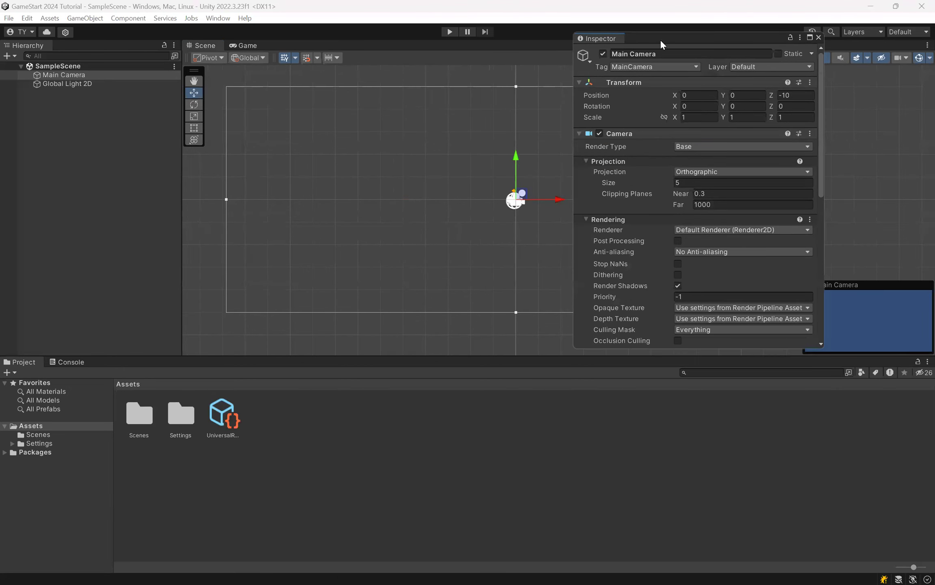
drag(659, 39, 845, 115)
drag(685, 219, 716, 203)
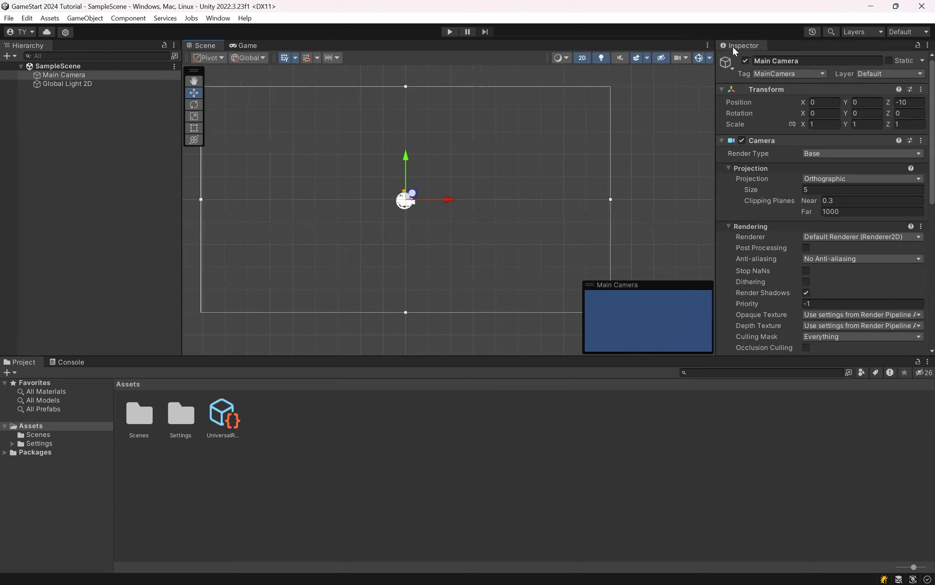
drag(180, 157, 156, 157)
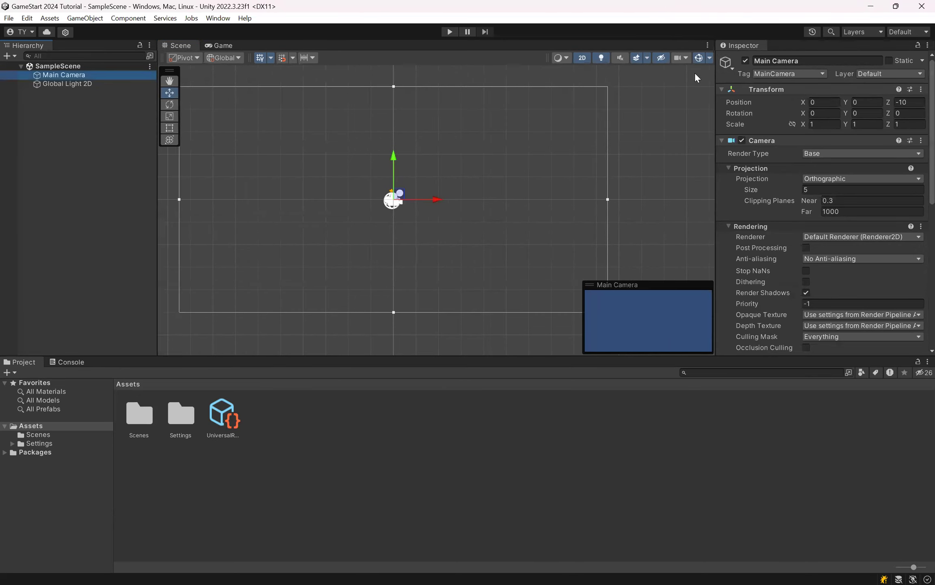
drag(717, 94, 730, 94)
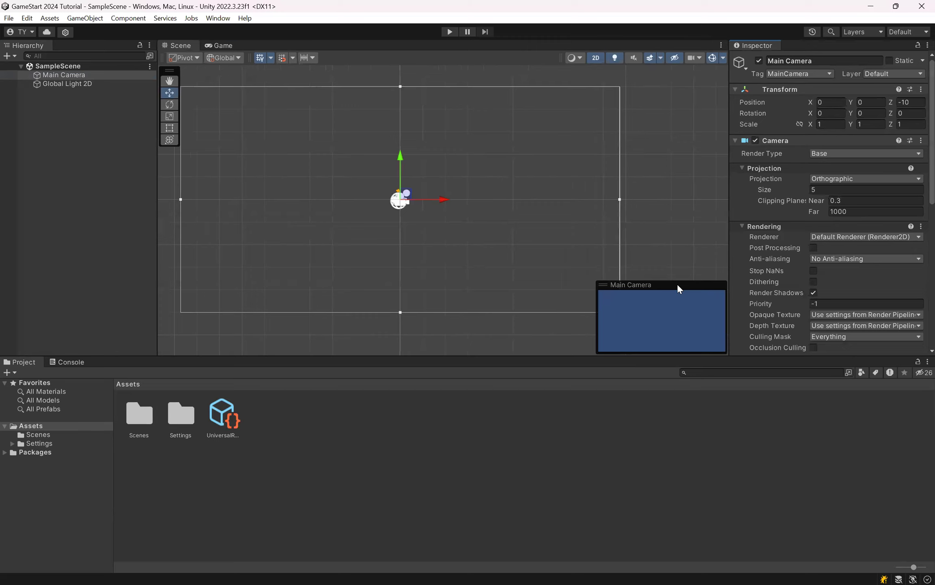
Step: Compare the Game and Scene views, and dock the Game view between the Scene view and the Inspector
click(221, 45)
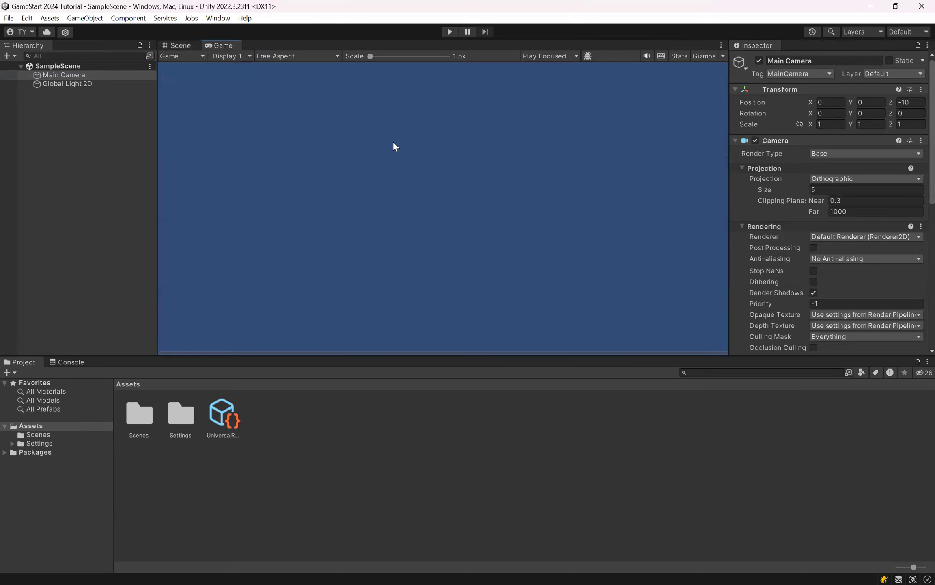
click(188, 43)
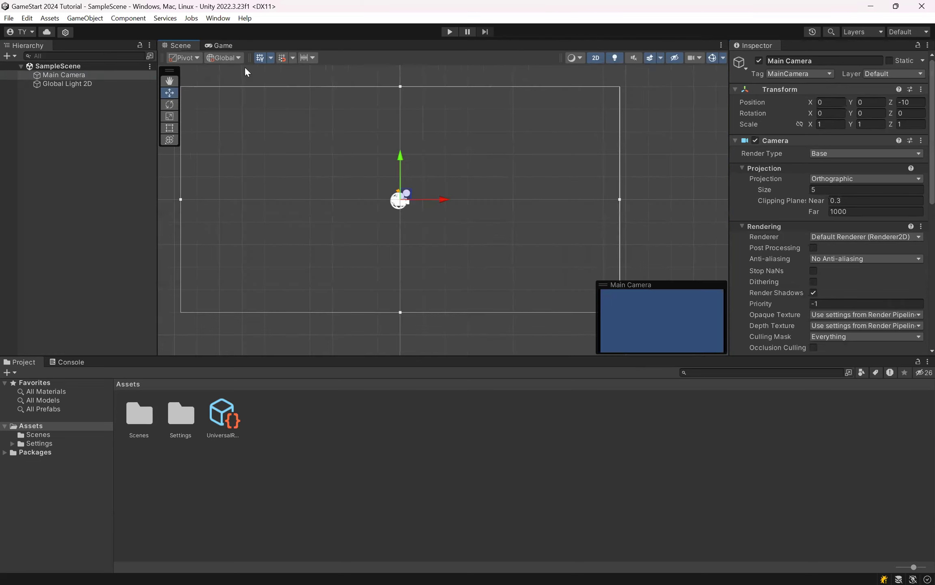
drag(222, 49, 202, 52)
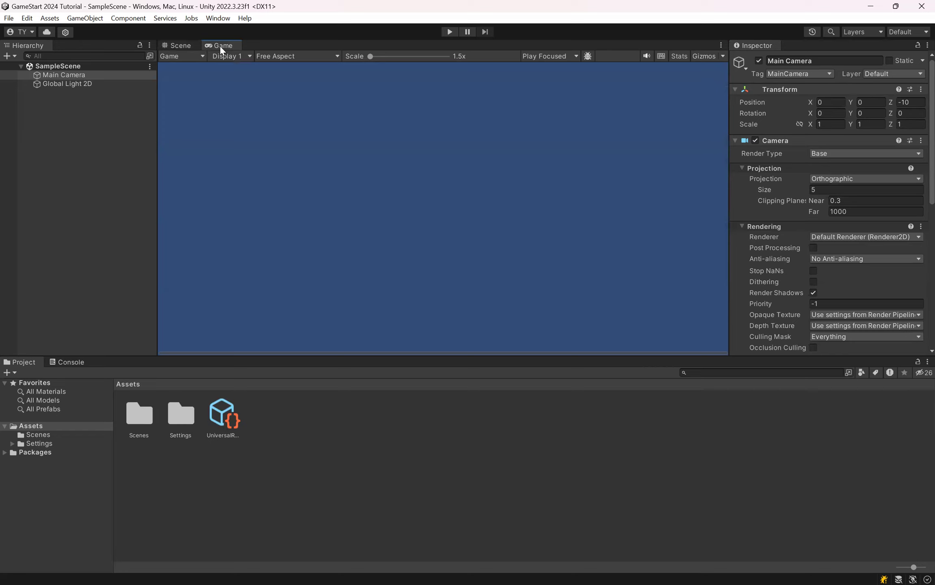
drag(220, 45, 246, 94)
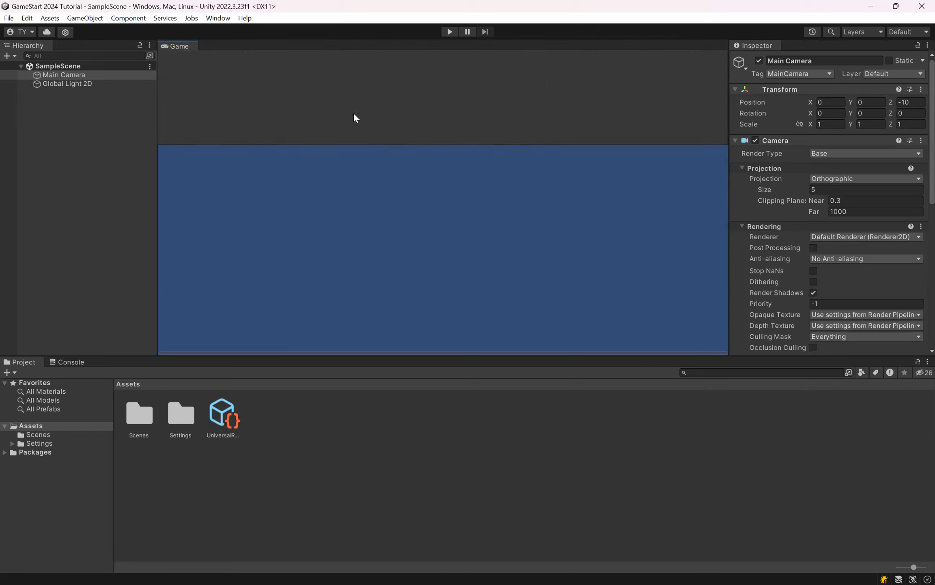
drag(525, 127, 630, 199)
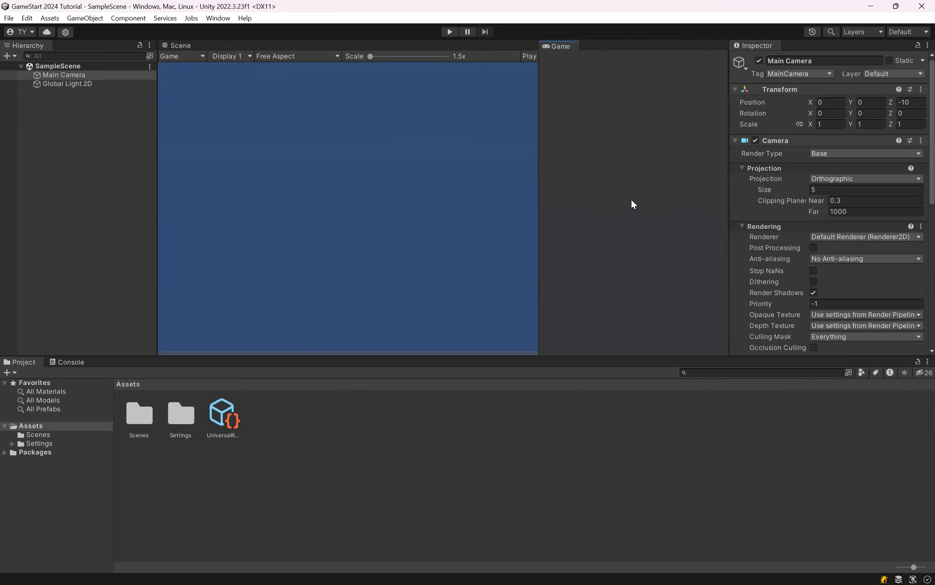
Step: Widen the Game view beside the Scene view and frame the whole camera boundary in the Scene view with nothing selected
drag(526, 164, 479, 188)
scroll(292, 144, down, 6)
middle_drag(328, 177, 411, 189)
scroll(410, 189, up, 3)
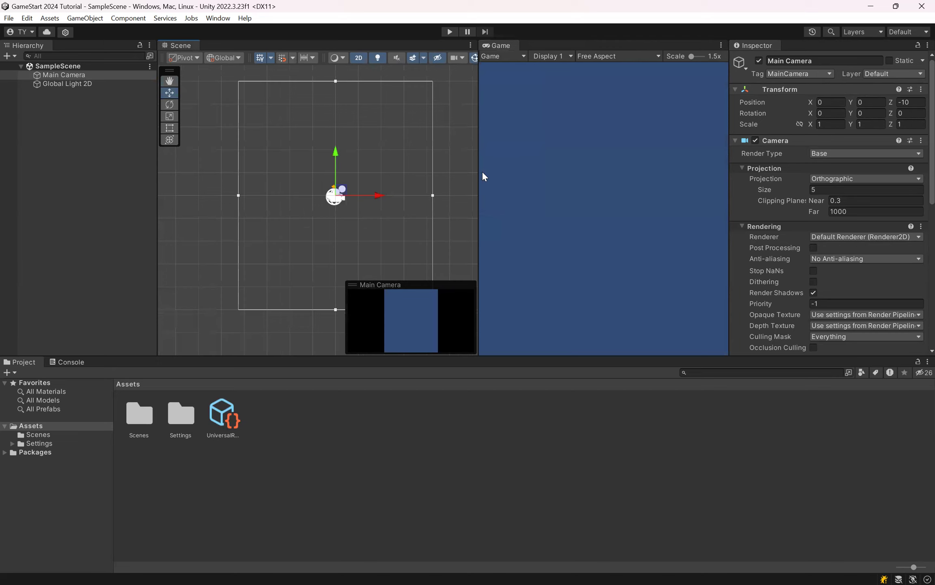
drag(480, 171, 446, 179)
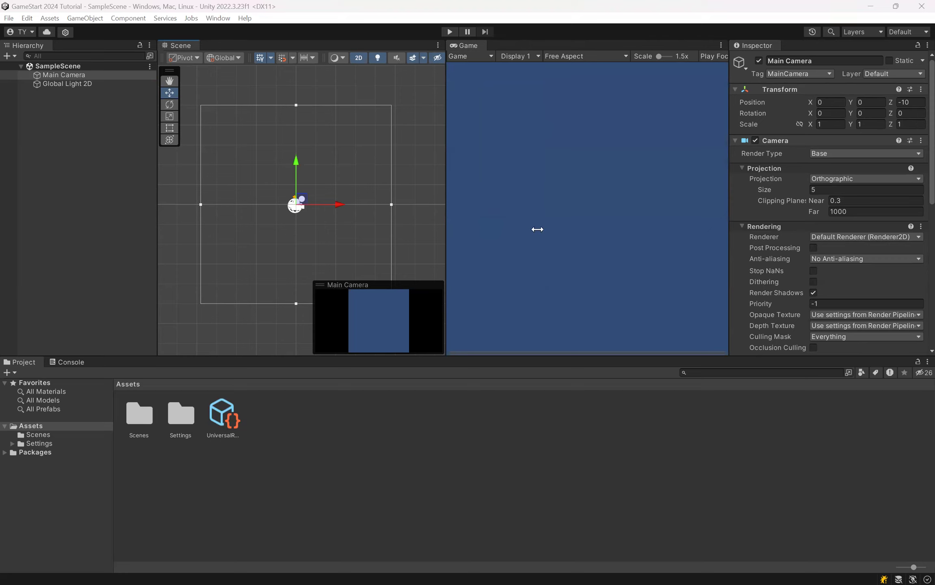
scroll(277, 181, down, 2)
scroll(276, 181, up, 3)
mouse_move(276, 181)
middle_down()
mouse_move(271, 167)
mouse_move(287, 171)
mouse_move(292, 191)
middle_up()
scroll(292, 193, up, 1)
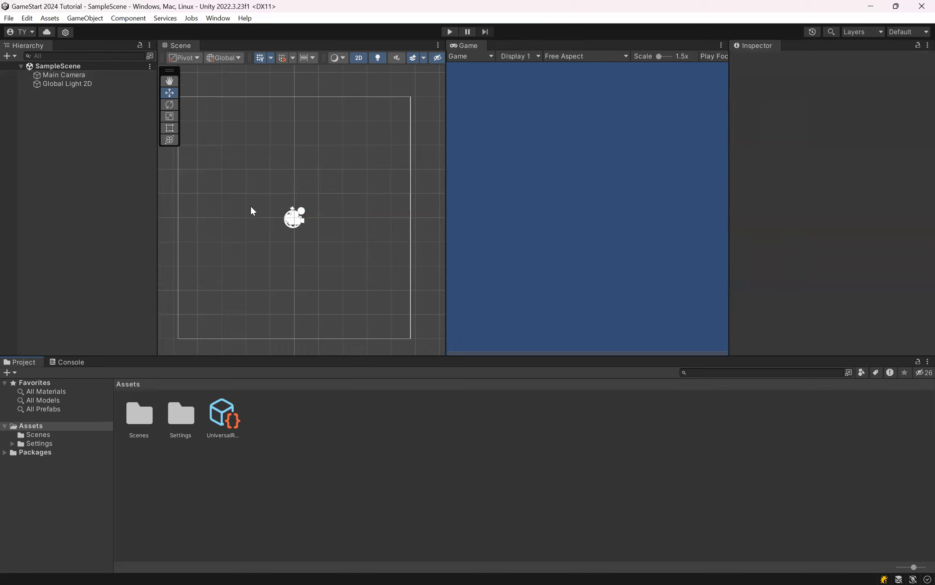
middle_drag(273, 188, 283, 170)
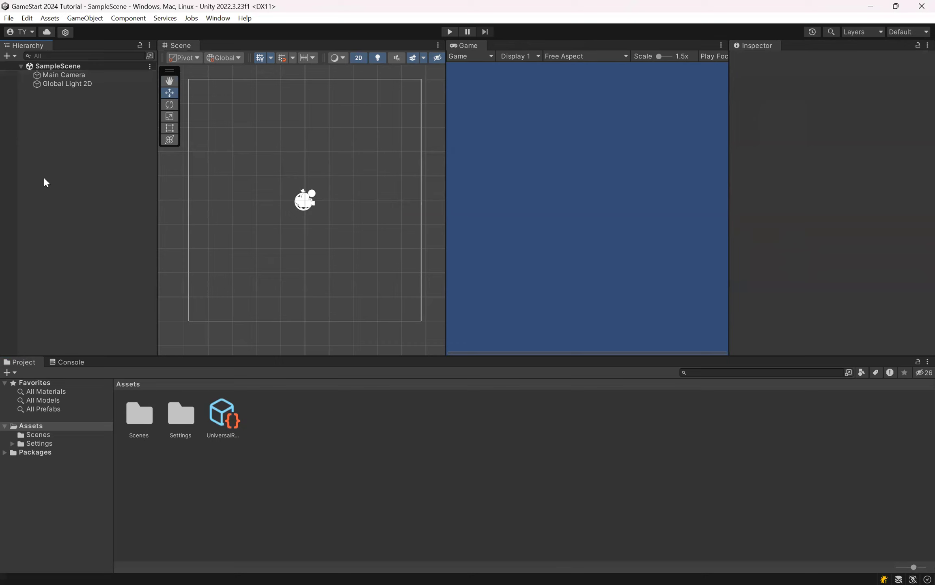
Step: Look through the object types that can be created in the Hierarchy, including the 2D Object category, without creating any
right_click(56, 153)
mouse_move(120, 326)
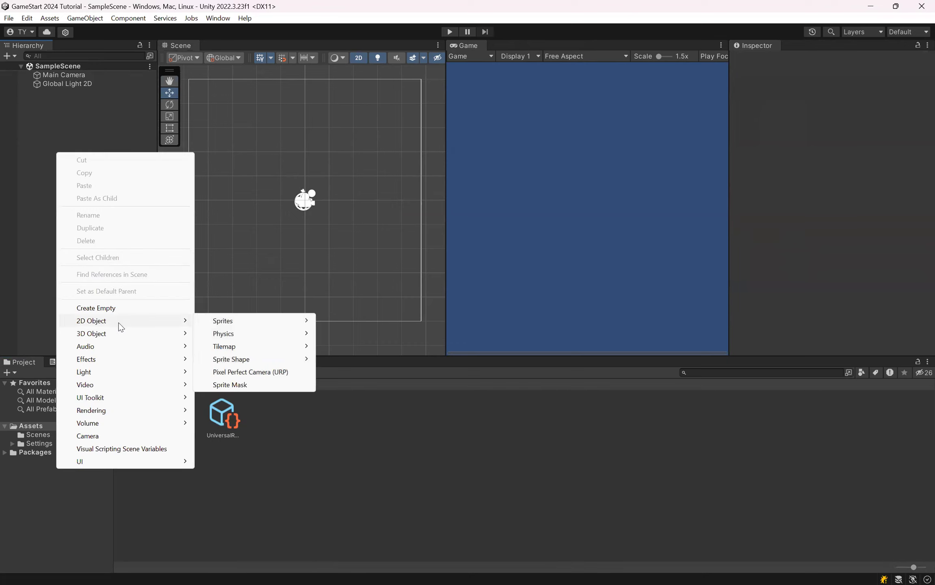
click(26, 199)
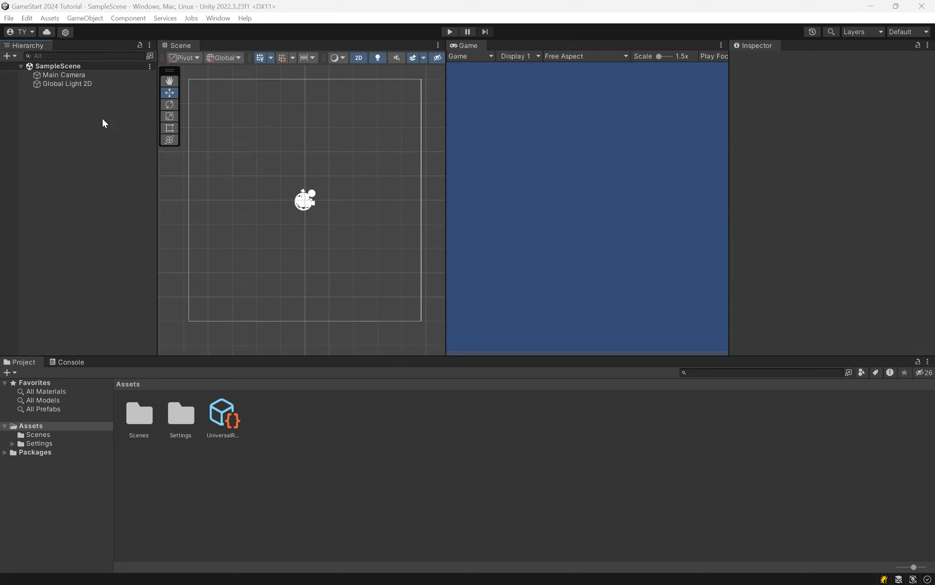
right_click(98, 130)
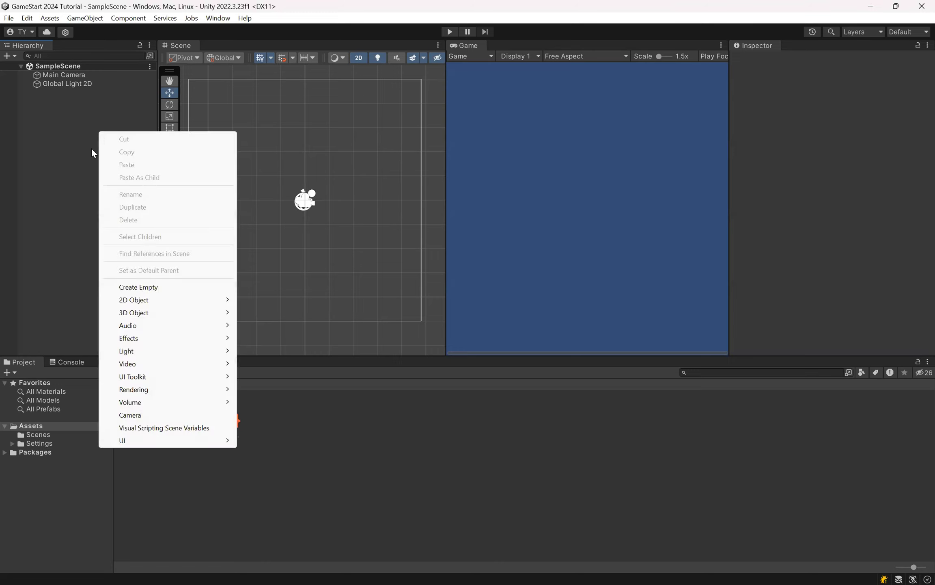
click(67, 162)
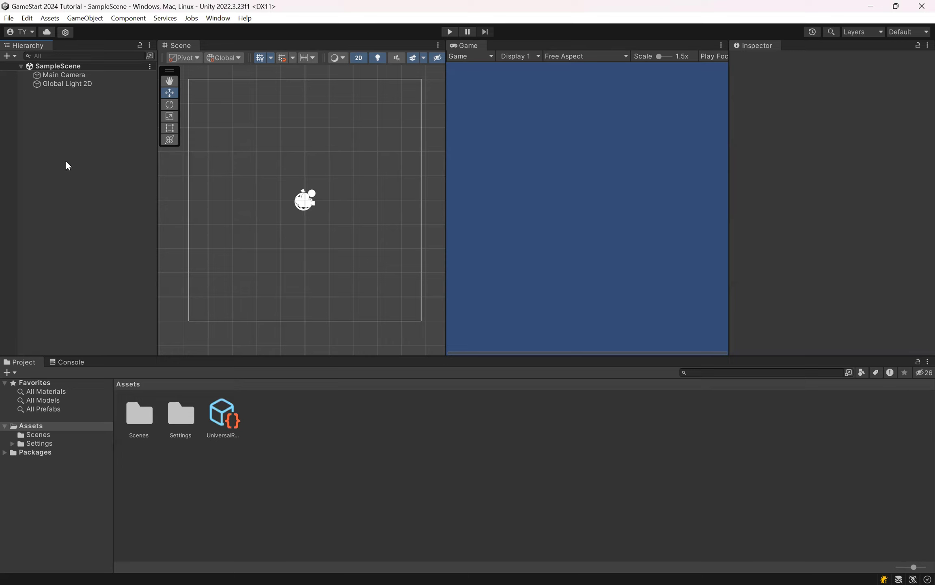
right_click(75, 138)
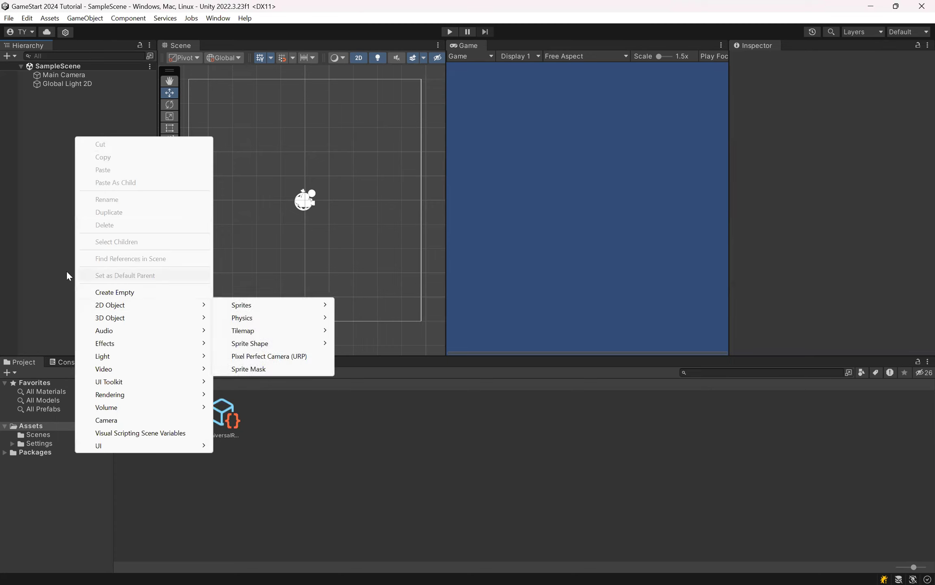
click(24, 237)
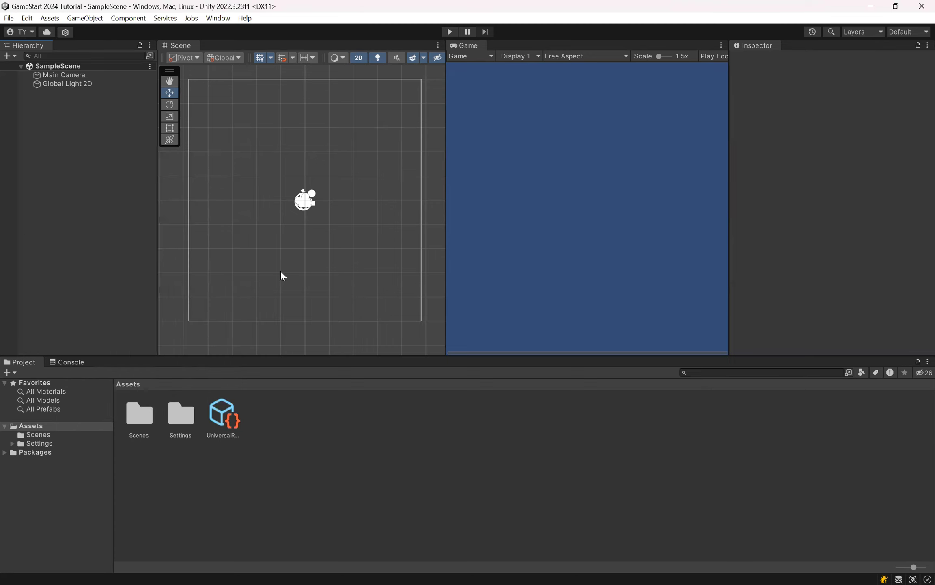
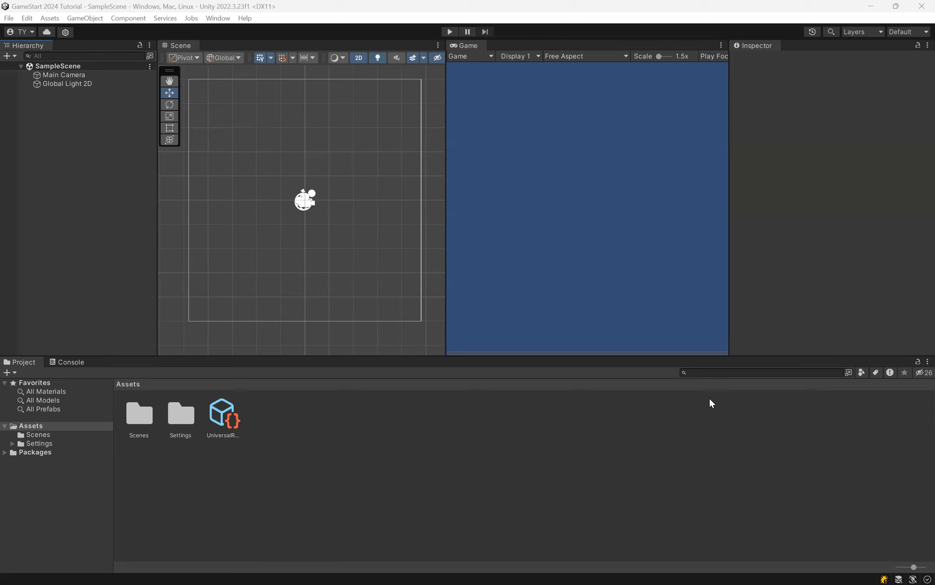
right_click(62, 157)
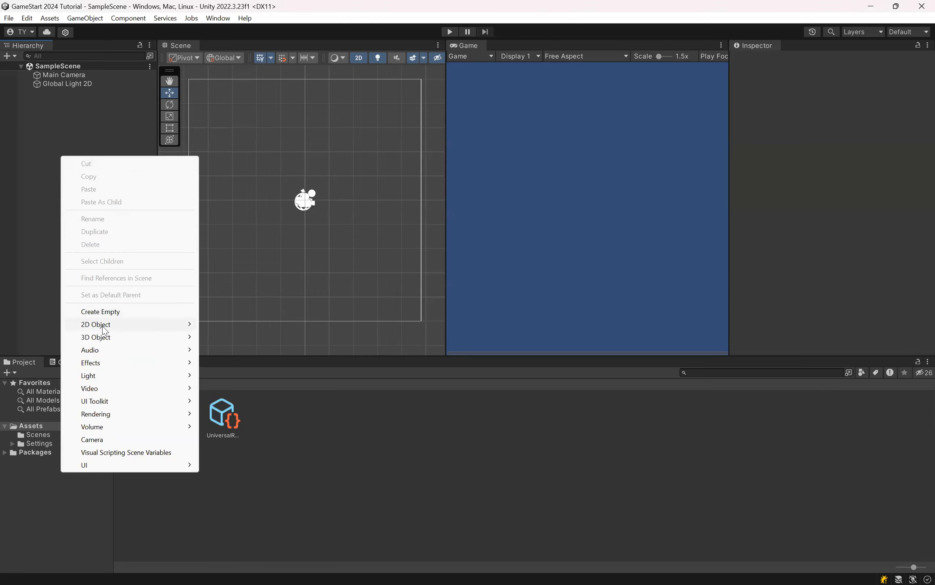
mouse_move(105, 325)
click(34, 176)
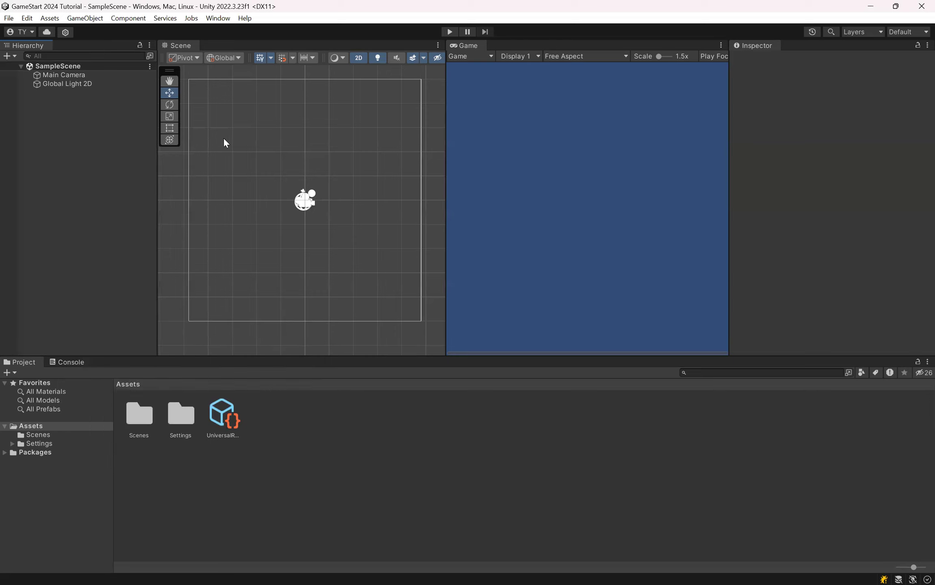
right_click(67, 146)
click(42, 159)
right_click(45, 162)
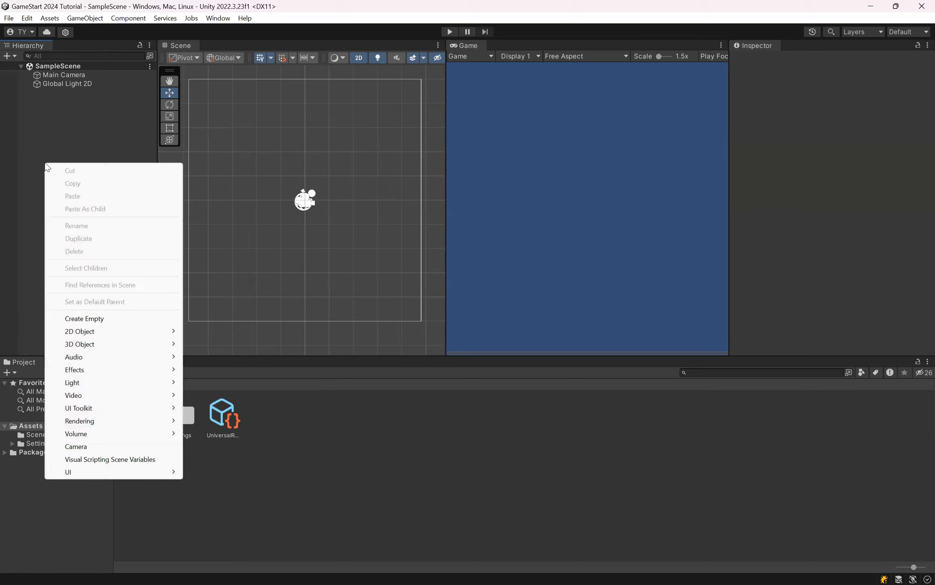
click(349, 205)
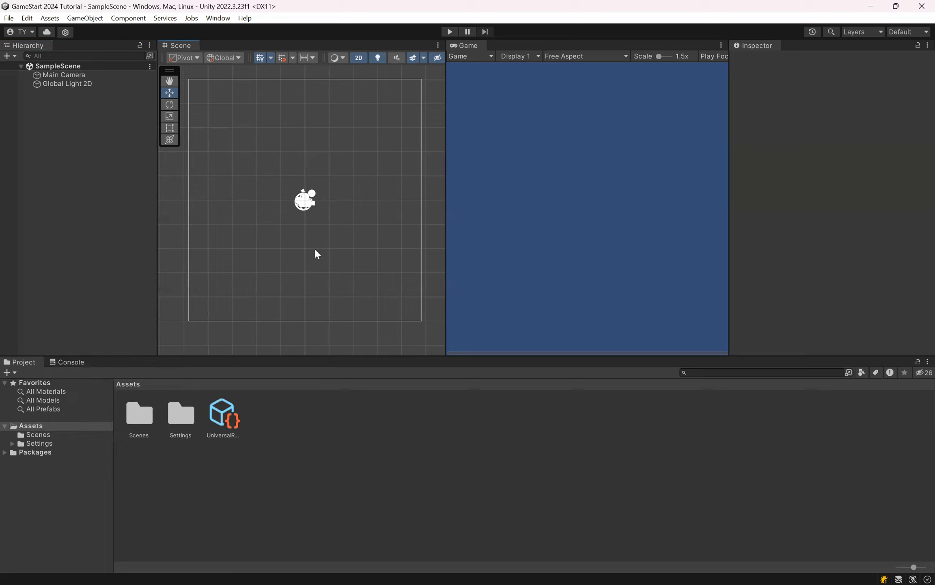
scroll(334, 165, down, 1)
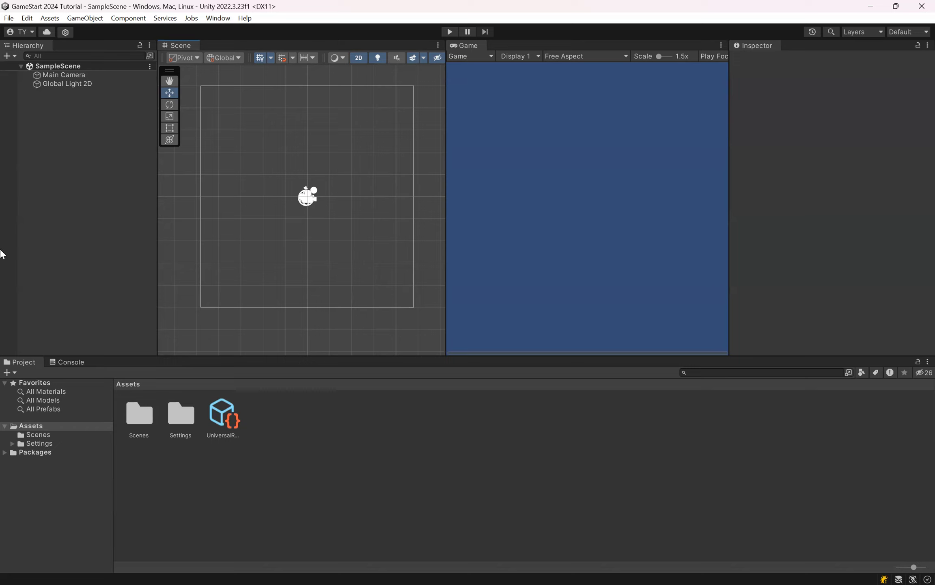
Step: Create a 2D Square sprite in the Hierarchy
right_click(61, 166)
right_click(53, 153)
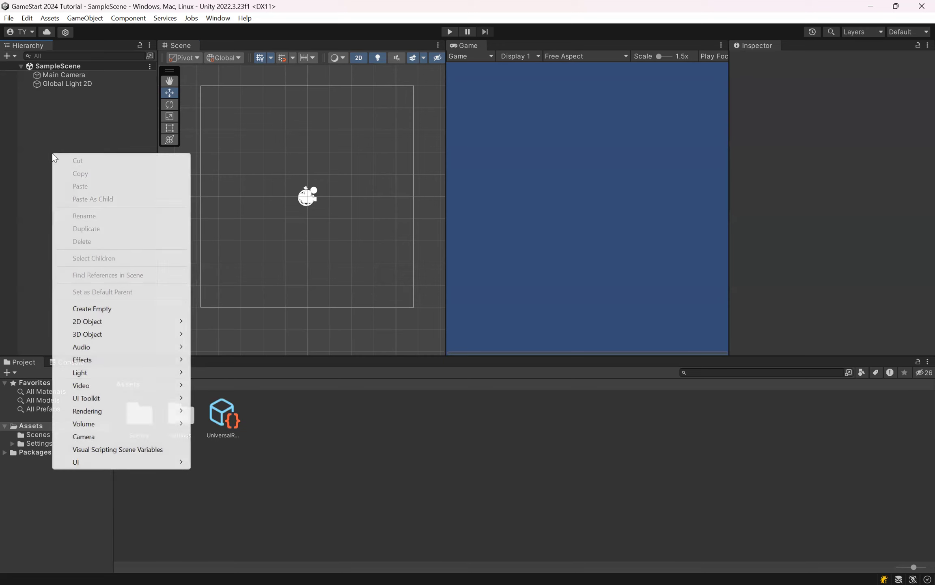
mouse_move(90, 327)
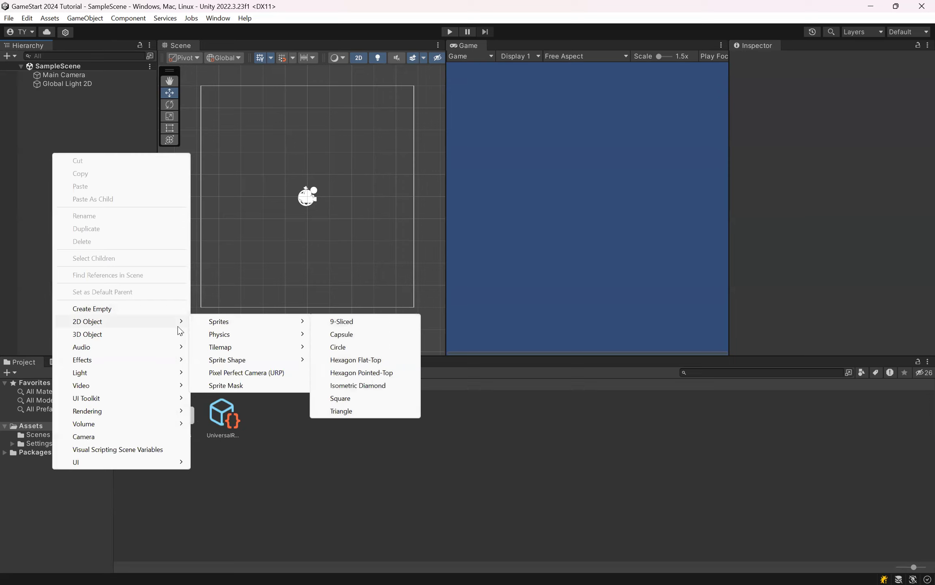
mouse_move(217, 322)
click(348, 402)
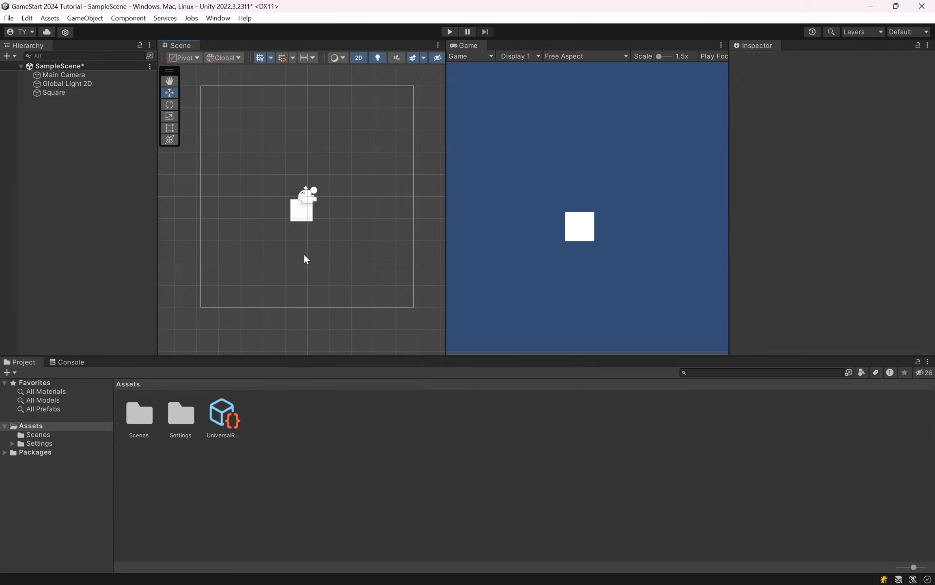
Step: Select the square through both the Hierarchy and the Scene view, clearing the selection in between
click(64, 96)
click(70, 142)
click(303, 209)
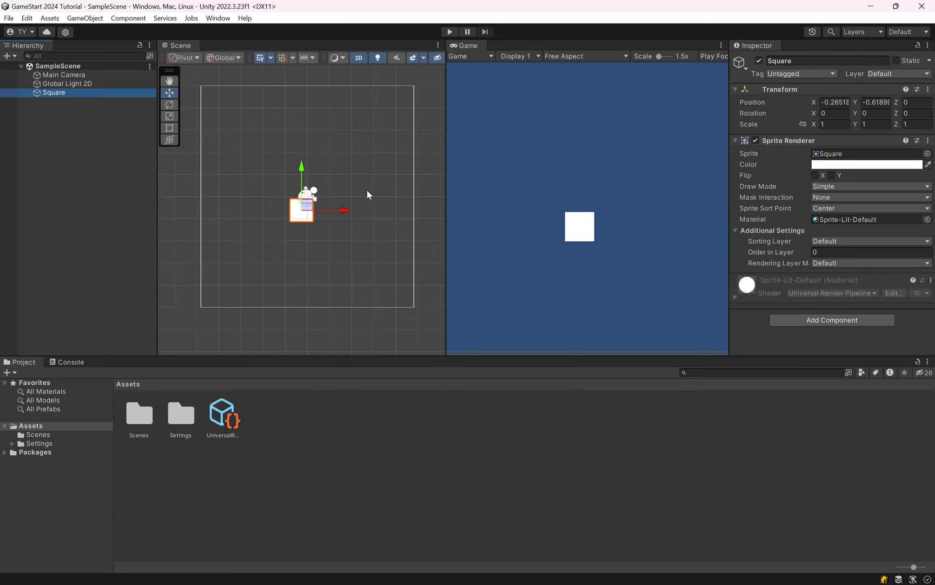
click(244, 134)
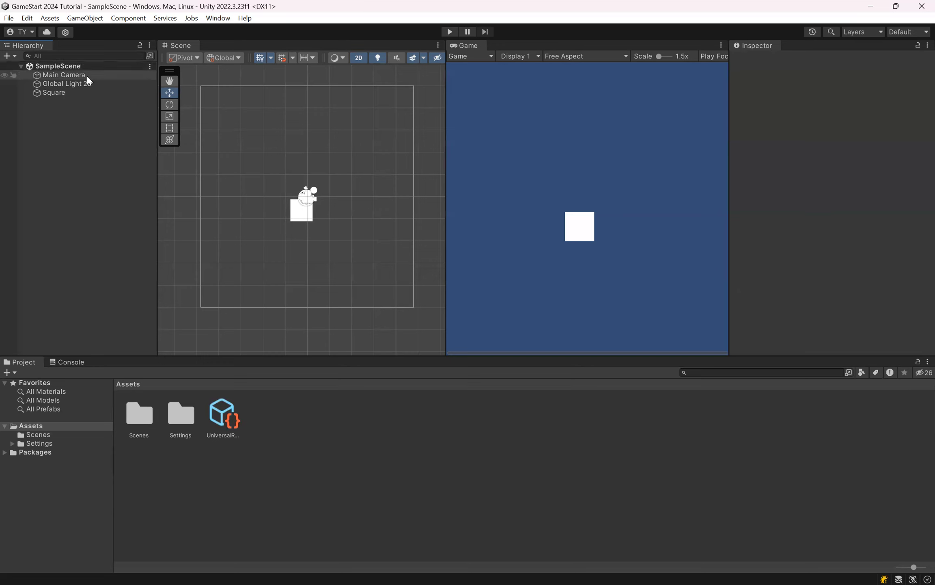
click(74, 97)
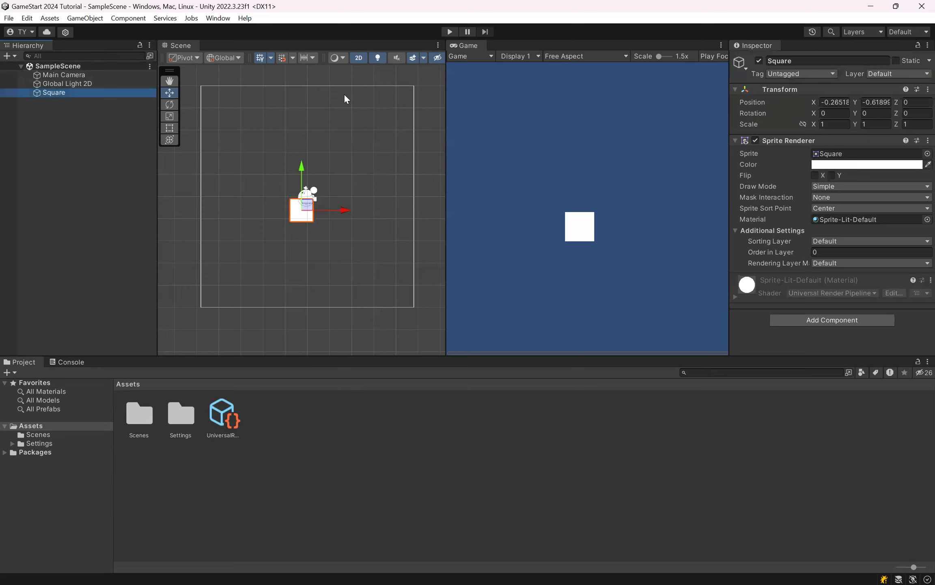
Step: Zoom the Scene view around the selected square and pan it with the Hand tool
scroll(321, 160, down, 6)
scroll(323, 161, up, 6)
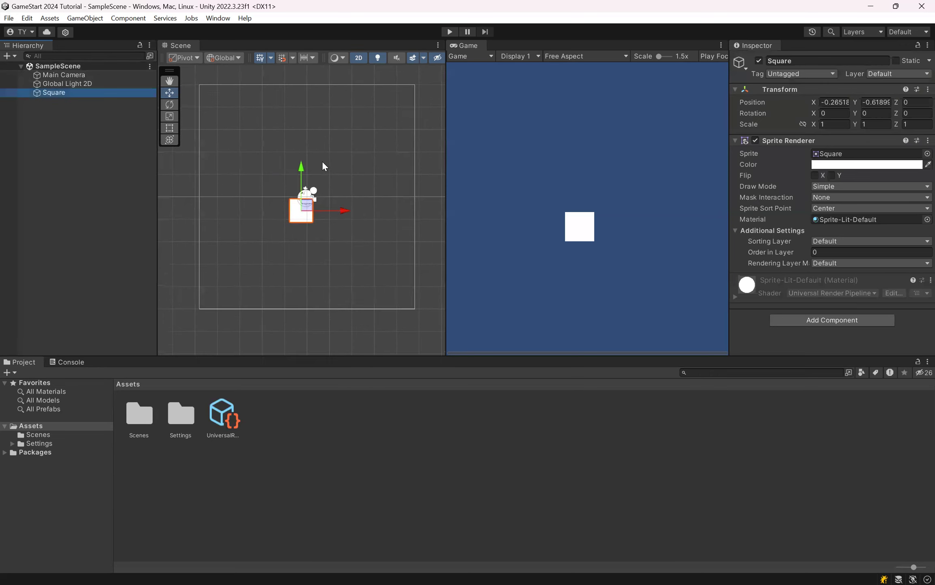
middle_drag(323, 161, 325, 178)
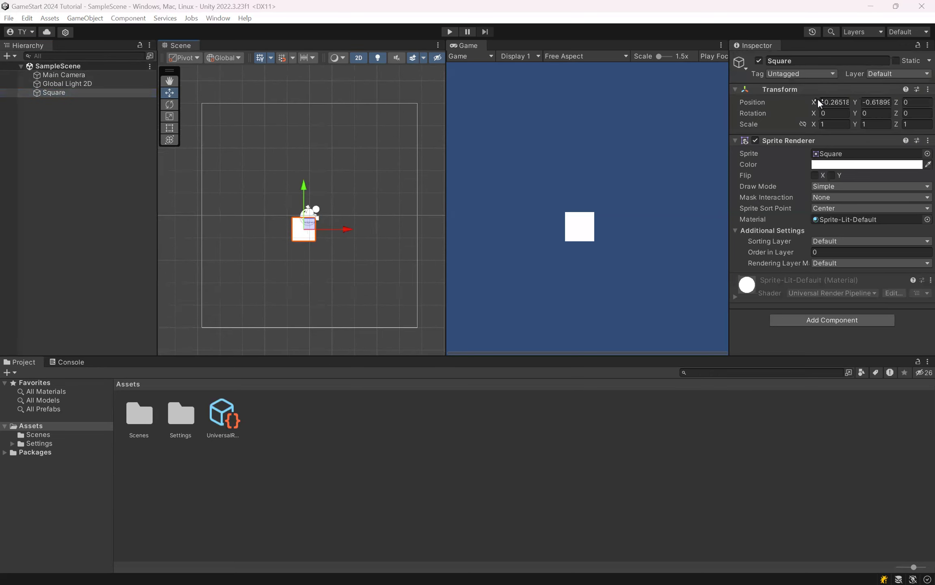
click(170, 81)
drag(338, 136, 369, 148)
drag(309, 179, 384, 109)
drag(384, 155, 337, 110)
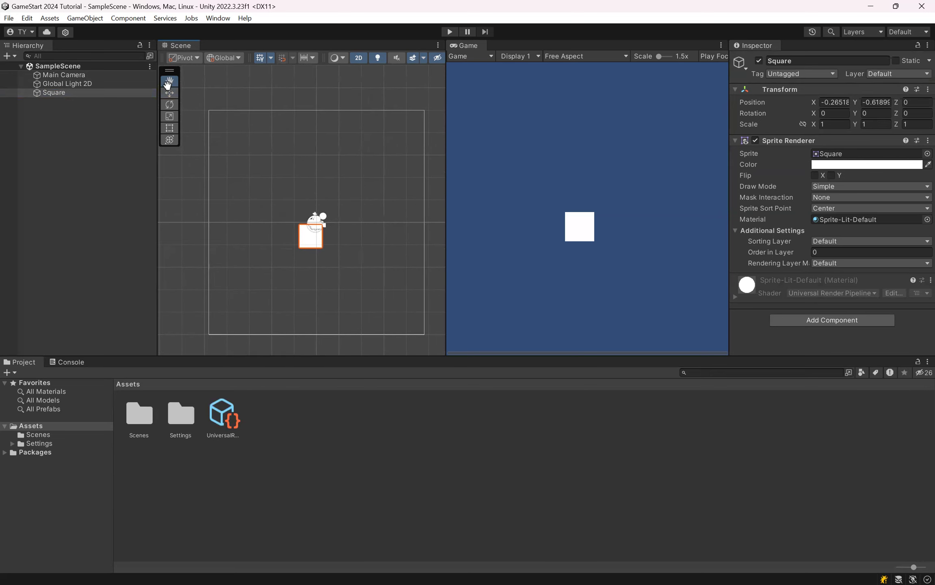
Step: Move the square along its X and Y axes with the Move tool to about X 0.01, Y -2.56
click(170, 94)
click(82, 86)
click(86, 94)
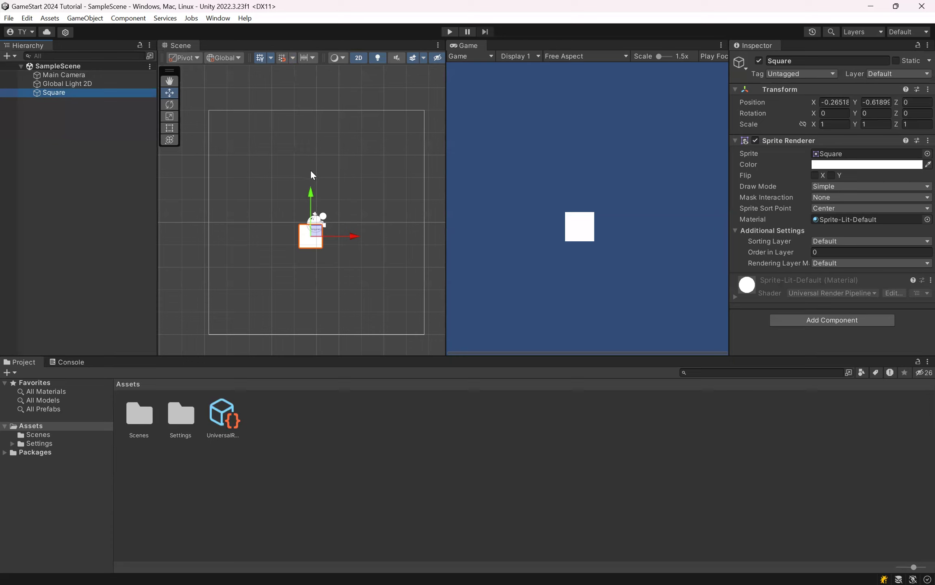
mouse_move(358, 235)
mouse_down()
mouse_move(404, 230)
mouse_move(293, 232)
mouse_move(411, 272)
mouse_move(361, 225)
mouse_move(343, 228)
mouse_move(375, 281)
mouse_move(319, 179)
mouse_move(299, 235)
mouse_move(352, 173)
mouse_move(322, 228)
mouse_move(357, 239)
mouse_up()
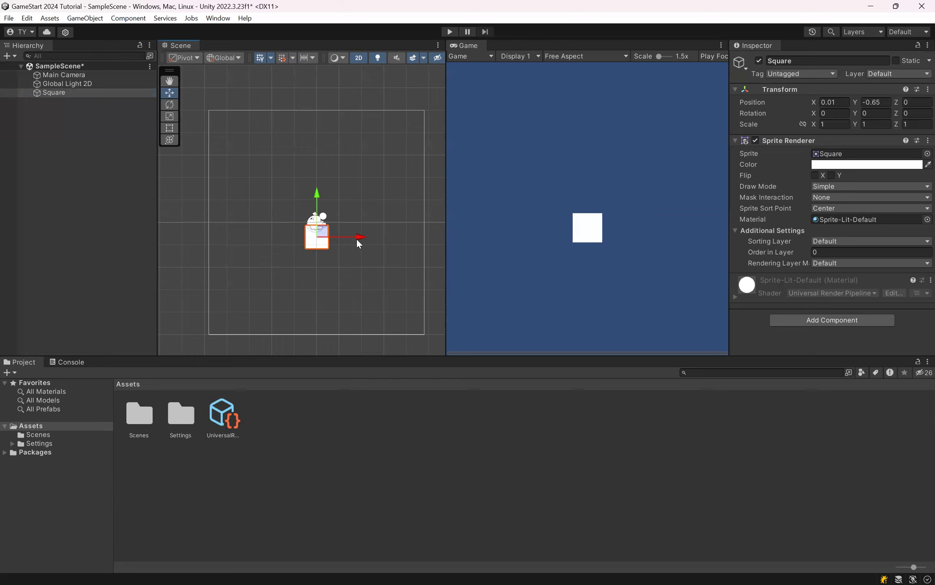
drag(317, 194, 325, 237)
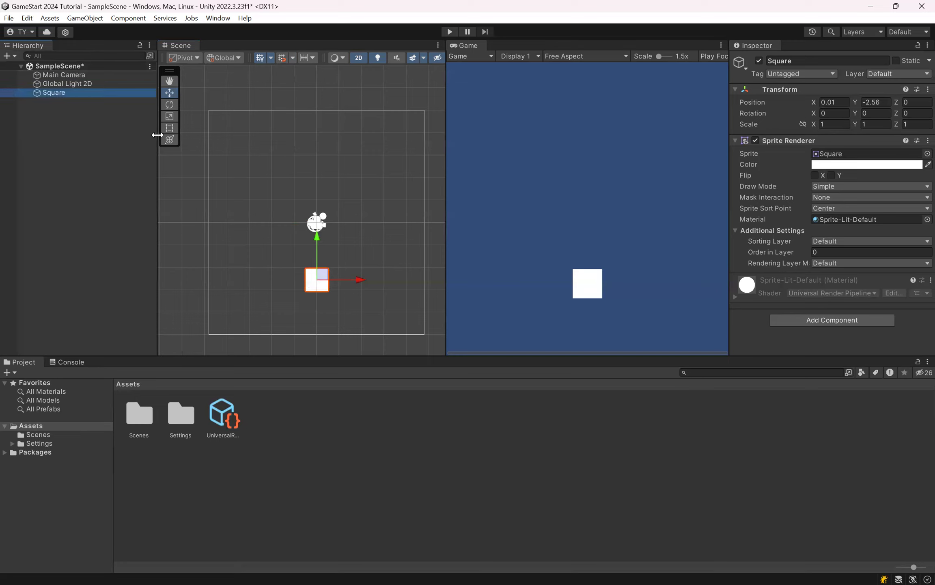
Step: Try X positions of 1, 2 and 3 for the square and settle on 0
click(831, 102)
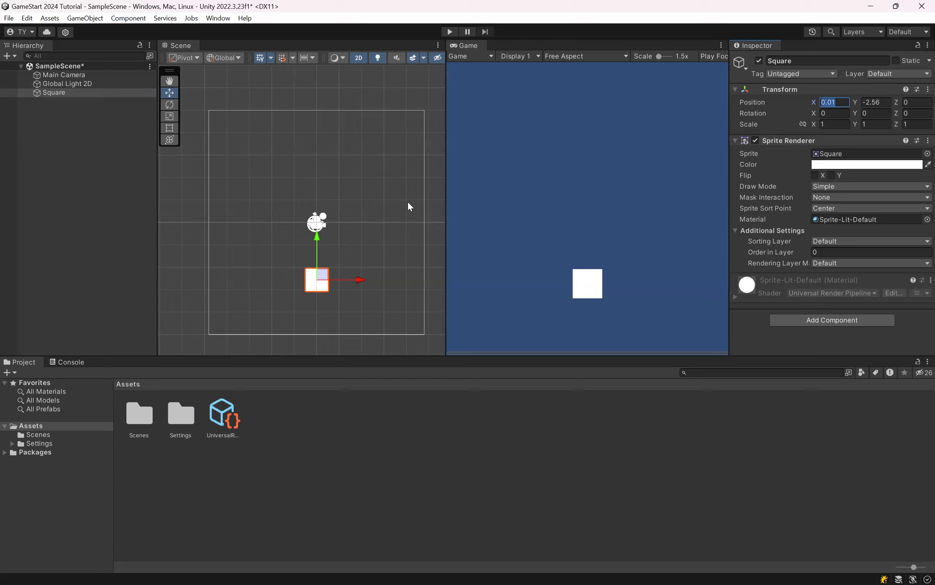
text(1)
key(BackSpace)
text(2)
key(BackSpace)
text(3)
key(BackSpace)
text(1)
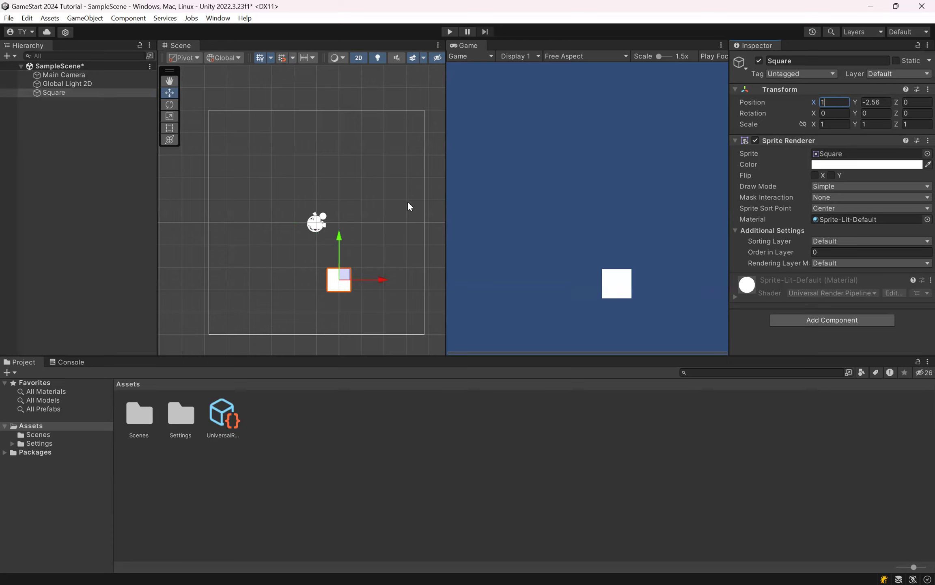
key(BackSpace)
text(0)
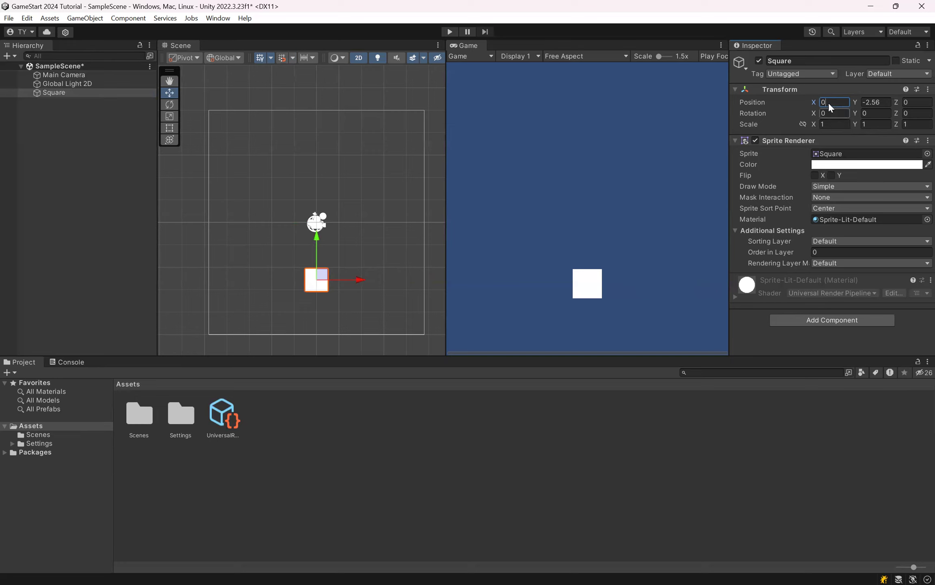
Step: Set the square's Y position to -2.5 and save the scene
click(874, 102)
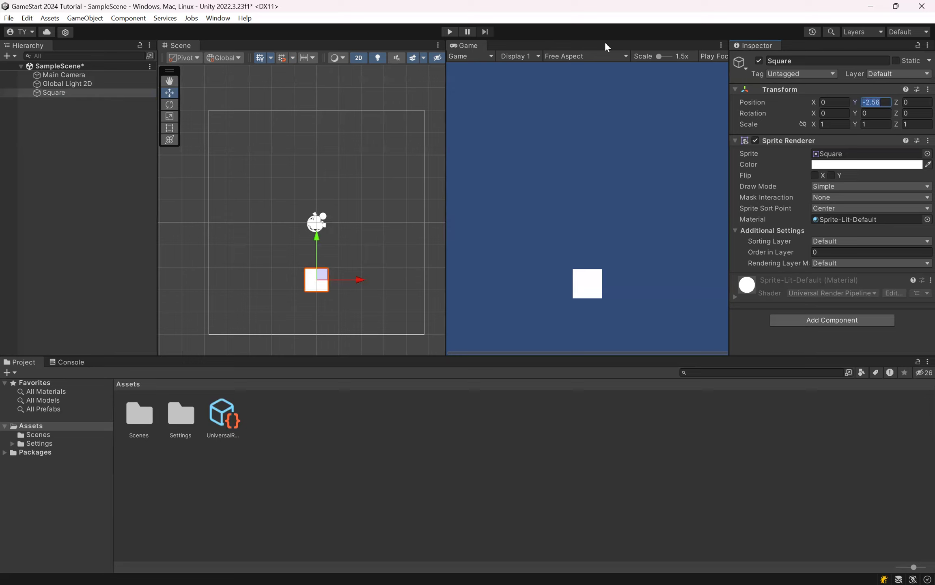
text(-2.5)
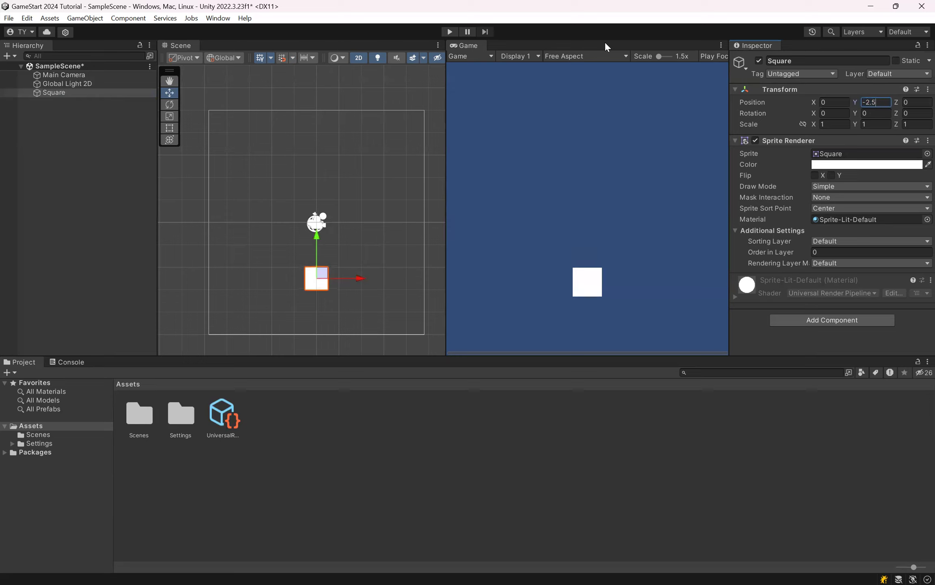
click(356, 207)
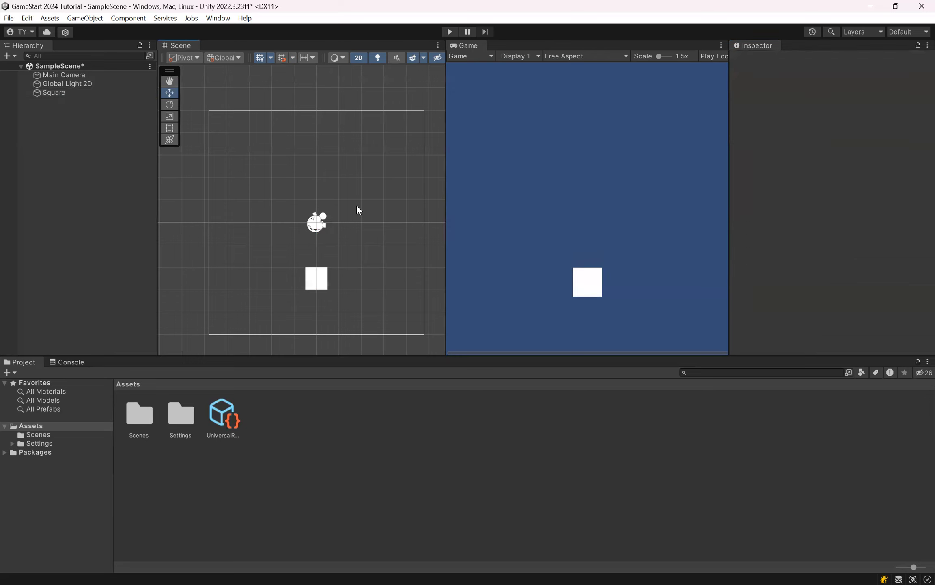
key(ctrl+s)
Step: Try rotating the square in the view plane with the Rotate tool, and undo each rotation
click(63, 92)
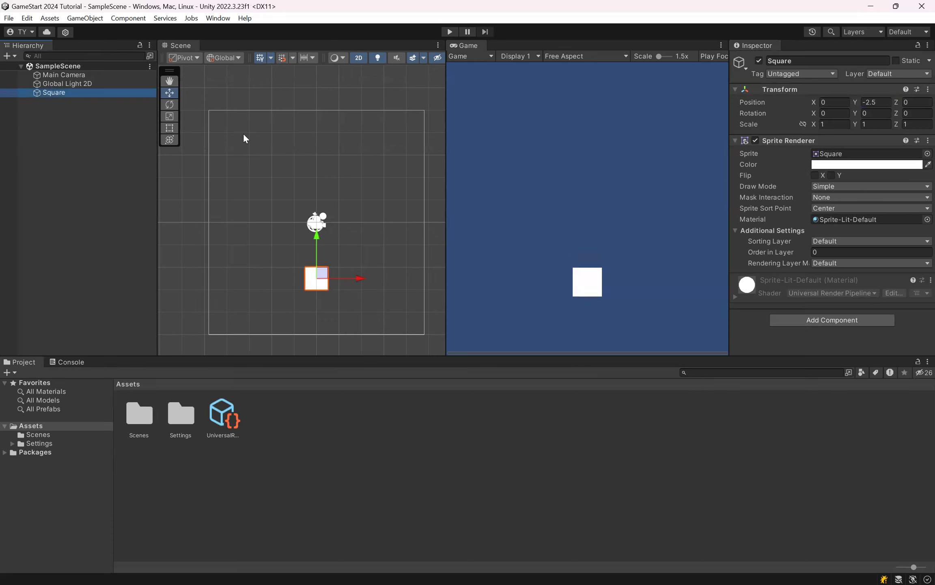
click(168, 96)
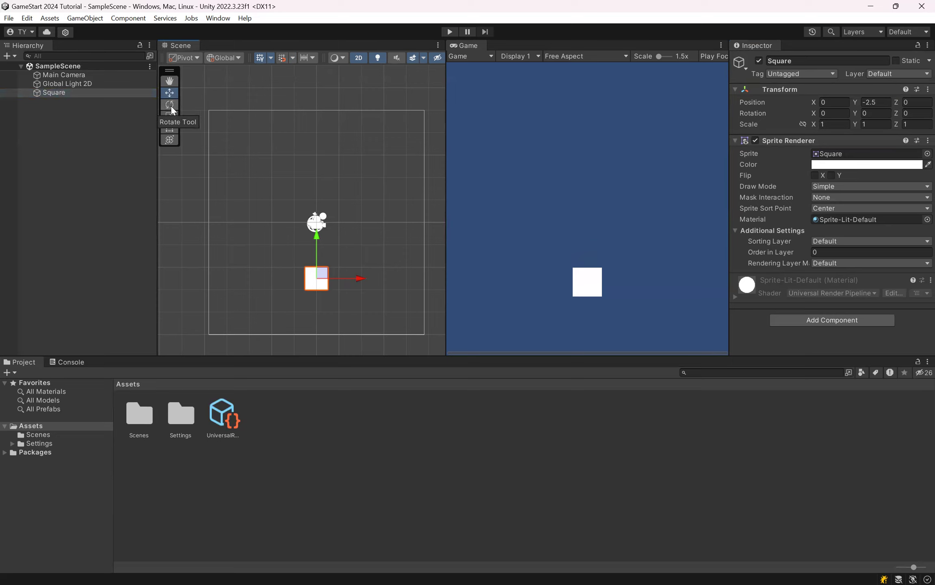
click(170, 105)
drag(279, 257, 236, 269)
key(ctrl+z)
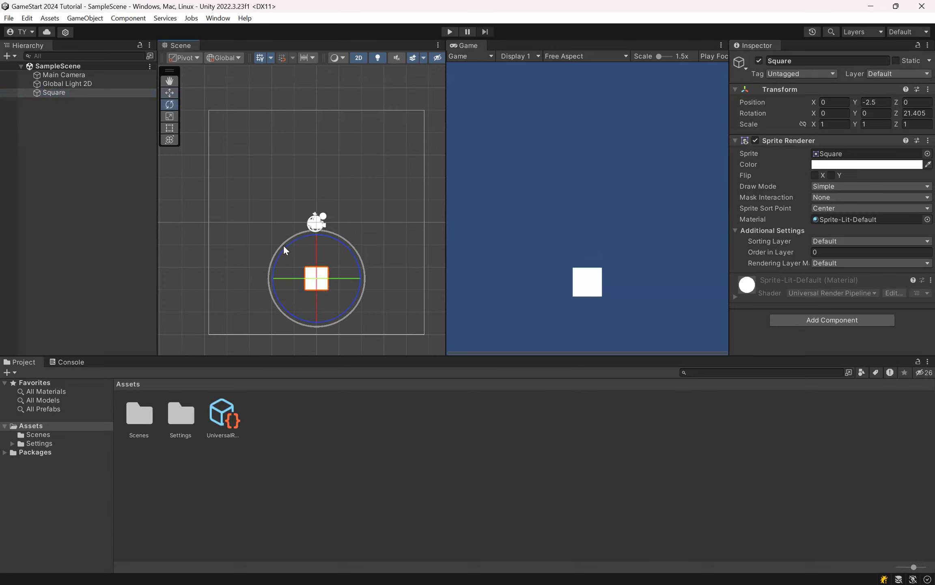
drag(316, 251, 283, 359)
key(ctrl+z)
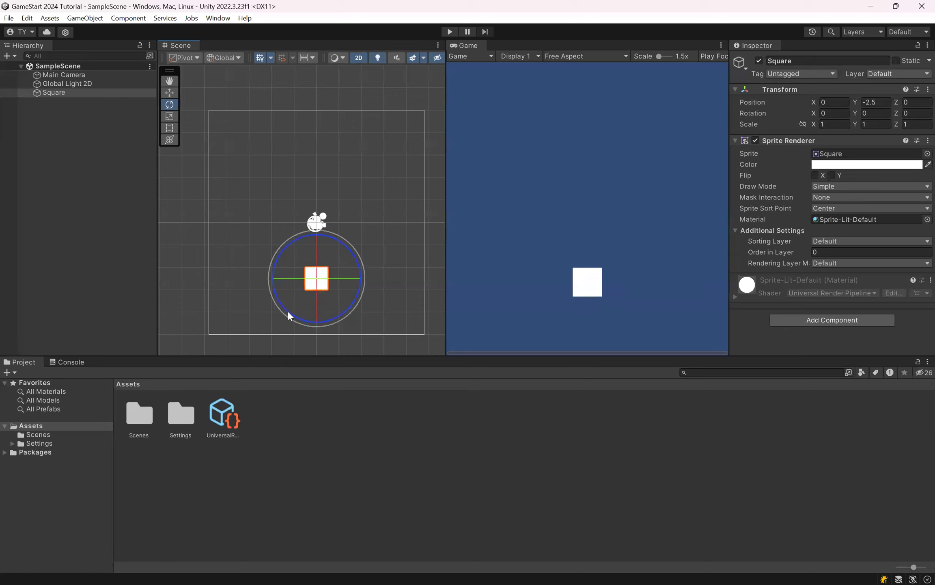
drag(297, 315, 206, 269)
key(ctrl+z)
Step: Try rotating the square about its Y axis, undo the rotations and save the scene
drag(295, 278, 342, 285)
key(ctrl+z)
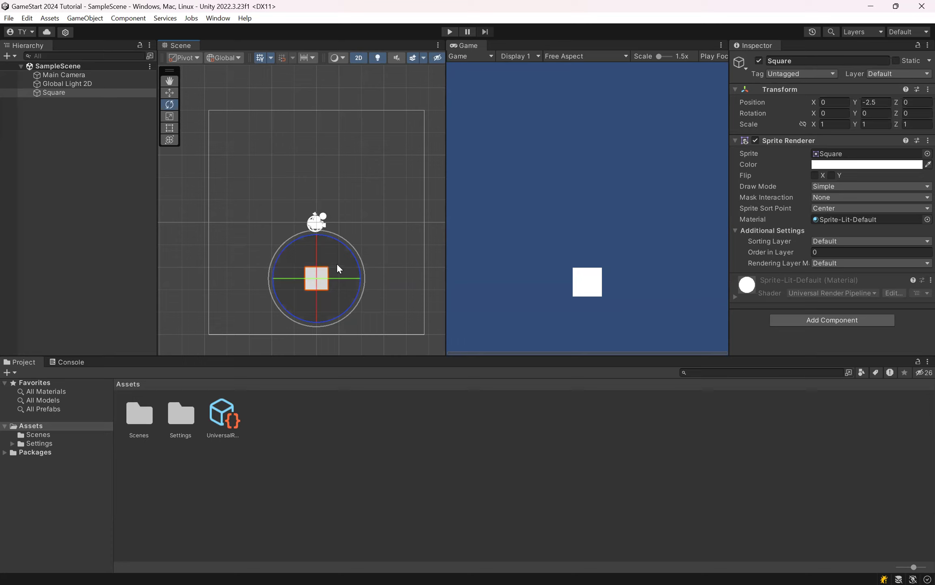
drag(340, 279, 418, 283)
key(ctrl+z)
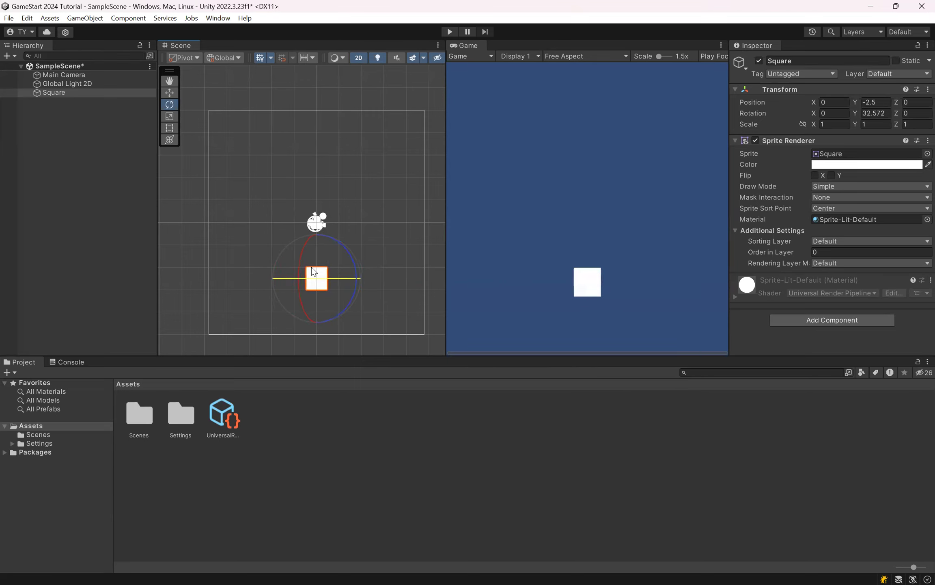
key(ctrl+s)
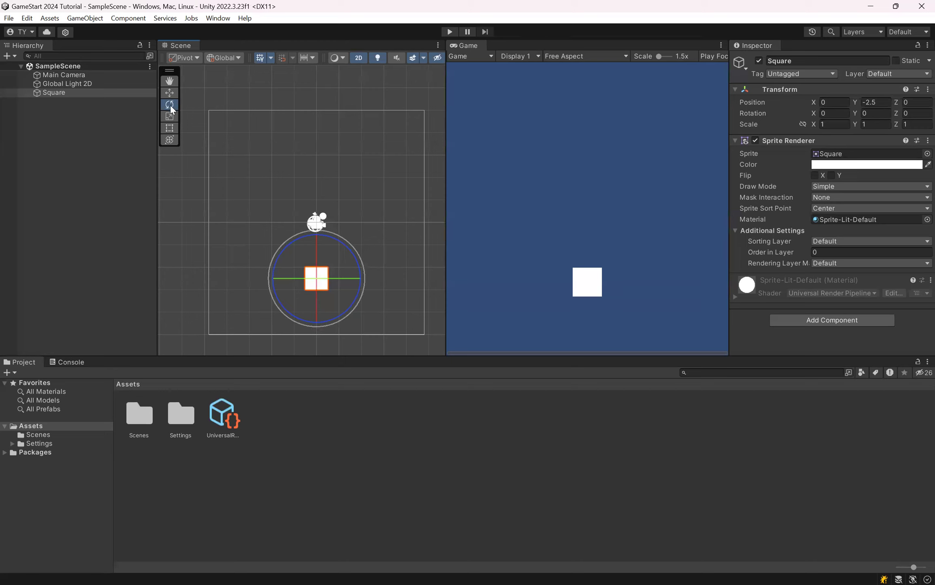
Step: Stretch the square with the Scale tool to about 9.04 in X and 1.425 in Y
click(169, 117)
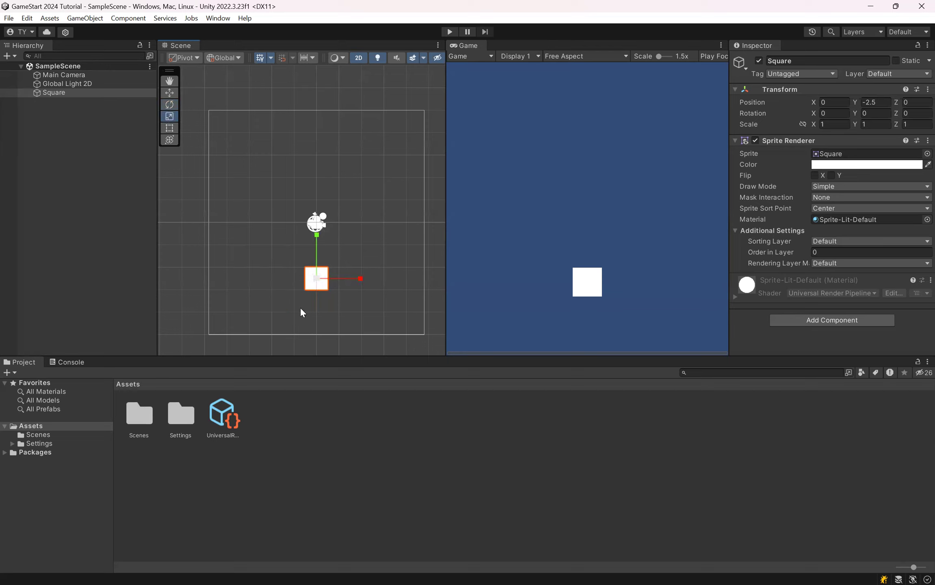
drag(360, 278, 513, 276)
drag(315, 243, 344, 223)
mouse_move(360, 279)
mouse_down()
mouse_move(428, 280)
mouse_move(374, 278)
mouse_up()
Step: Try scaling the stretched square uniformly on all axes, and undo each attempt
mouse_move(314, 279)
mouse_down()
mouse_move(313, 296)
mouse_move(323, 266)
mouse_move(316, 281)
mouse_up()
key(ctrl+z)
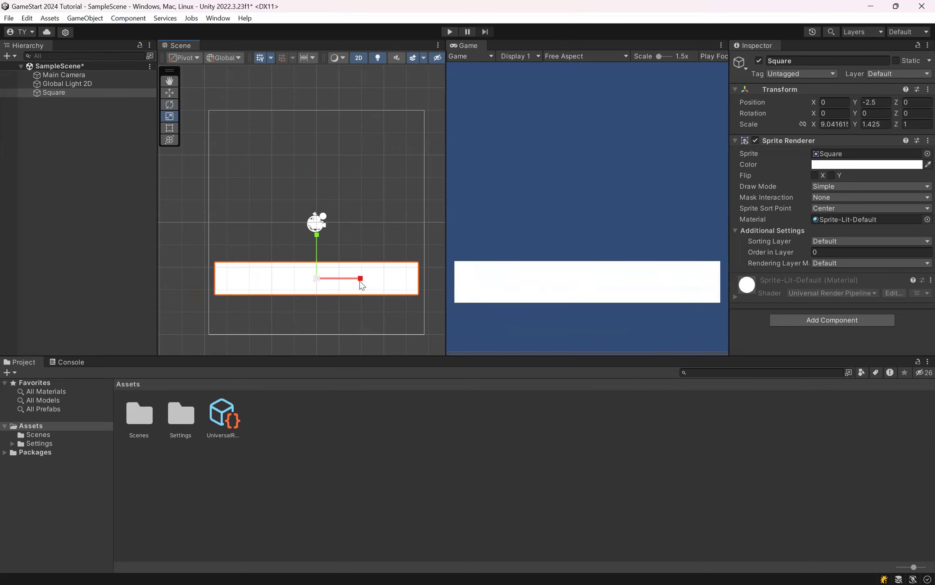
mouse_move(317, 279)
mouse_down()
mouse_move(355, 274)
mouse_move(314, 282)
mouse_move(350, 287)
mouse_move(323, 279)
mouse_up()
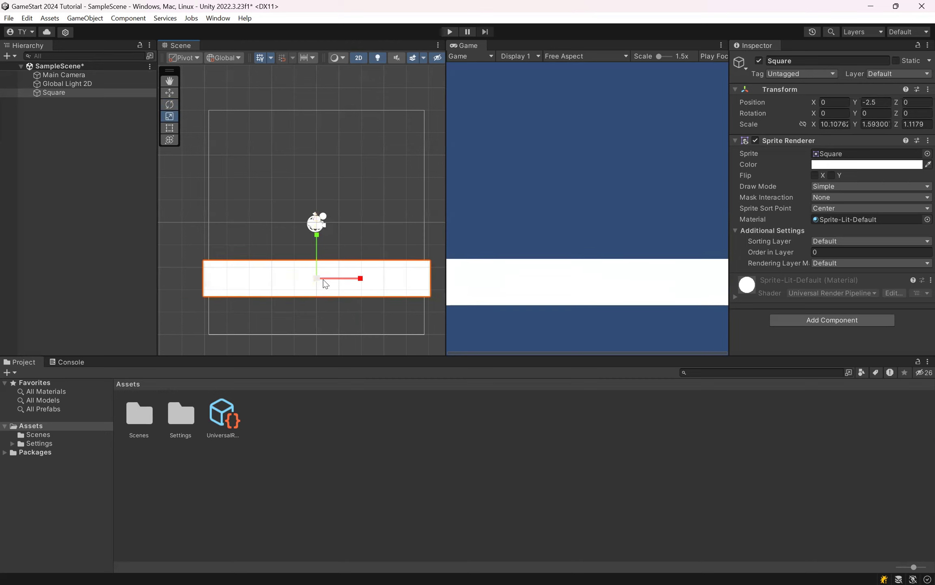
key(ctrl+z)
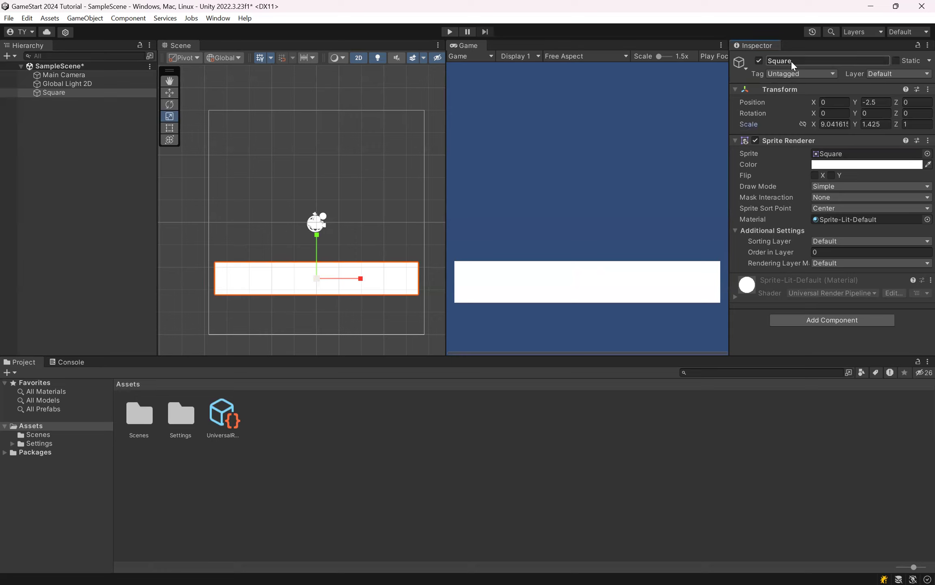
Step: Set the square's X scale to 5 and save the scene
click(814, 126)
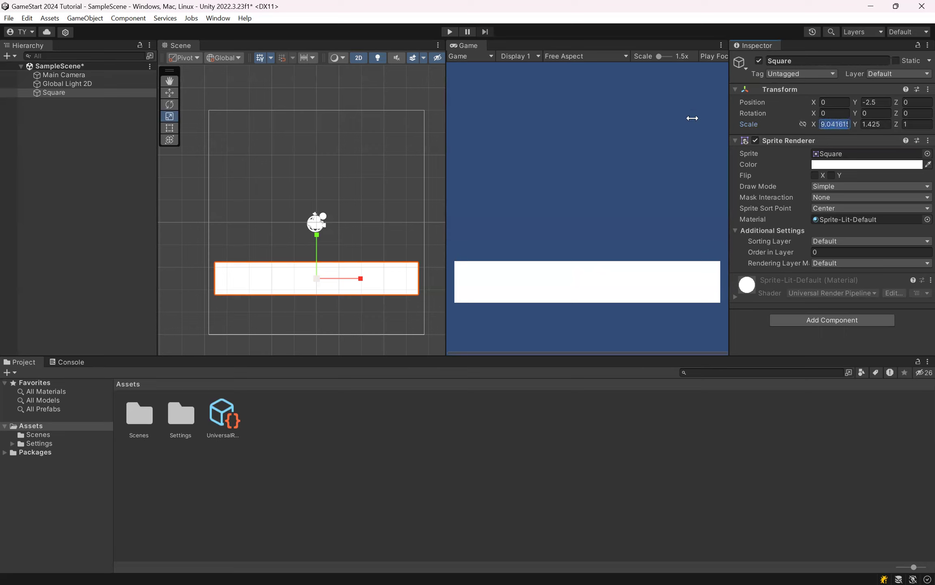
text(9)
key(BackSpace)
text(10)
key(BackSpace)
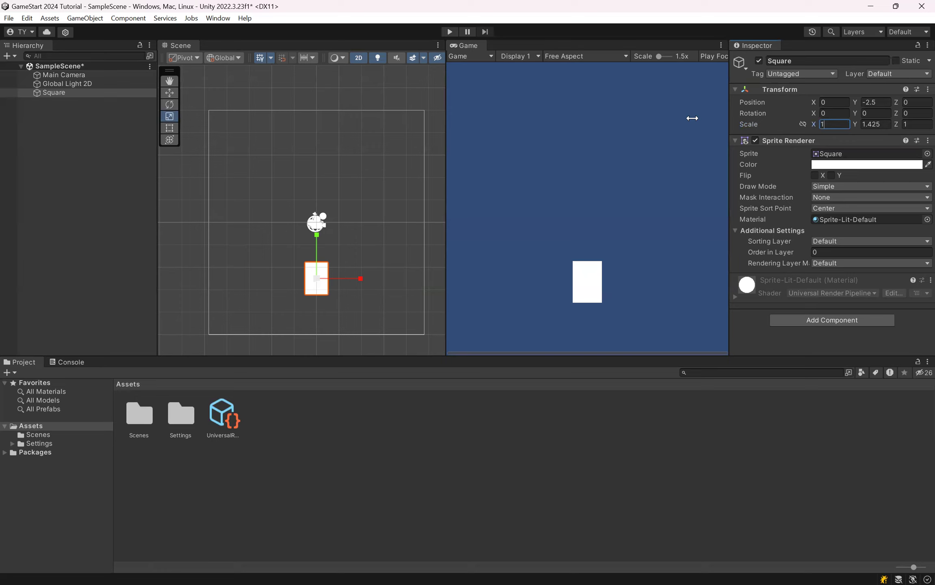
key(BackSpace)
text(5)
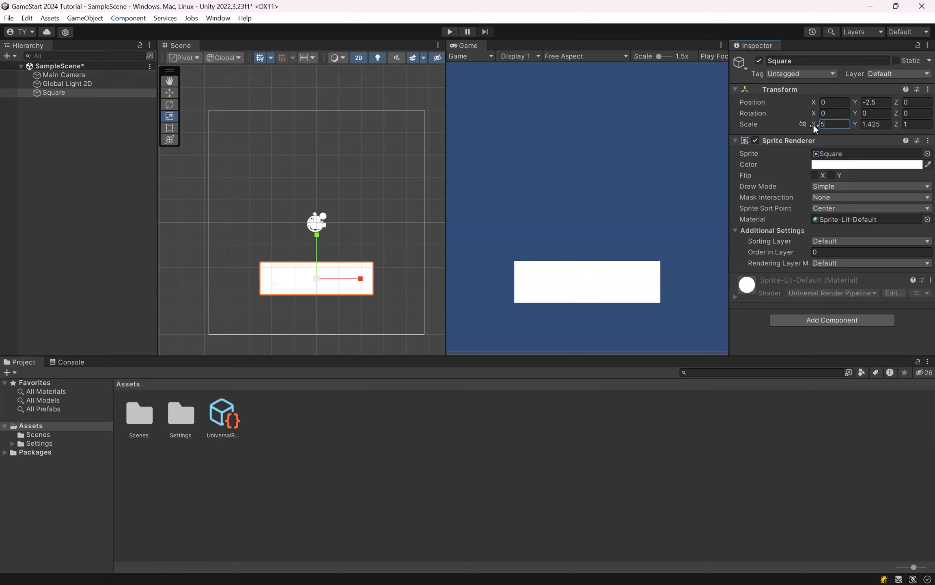
click(883, 125)
click(895, 131)
click(813, 124)
drag(838, 123, 894, 128)
key(ctrl+s)
Step: Try stretching the square sideways and vertically with the Rect tool, and undo the resizes
click(172, 130)
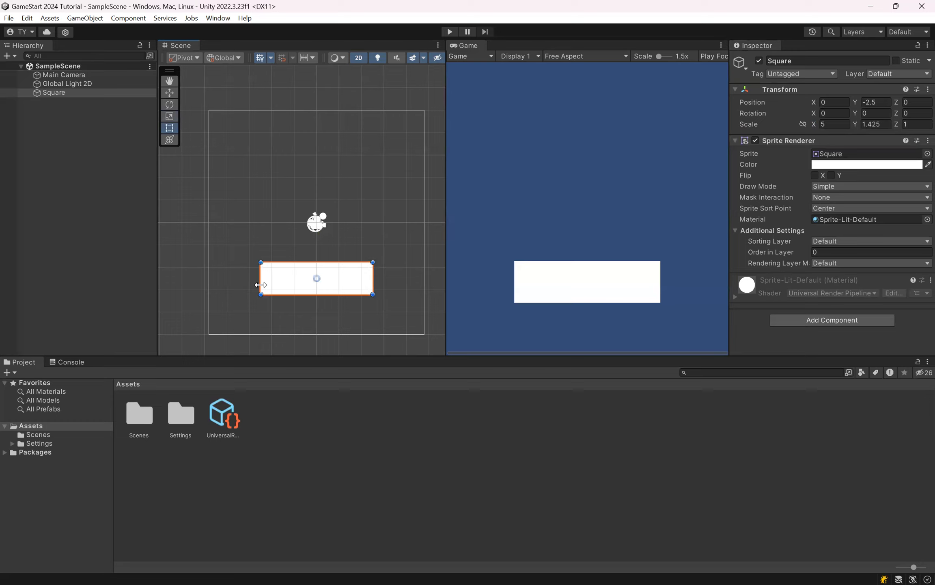
drag(261, 284, 217, 280)
drag(373, 280, 411, 280)
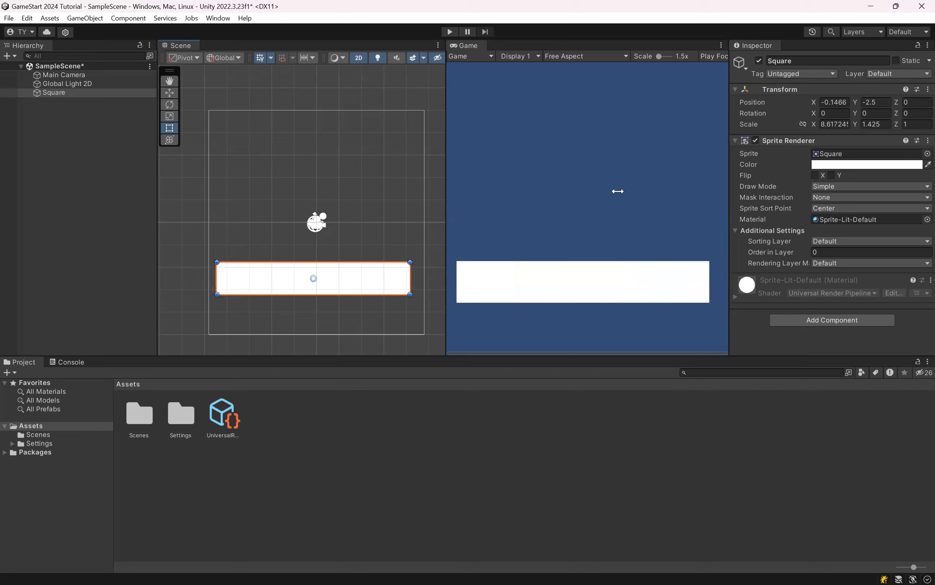
drag(339, 262, 372, 208)
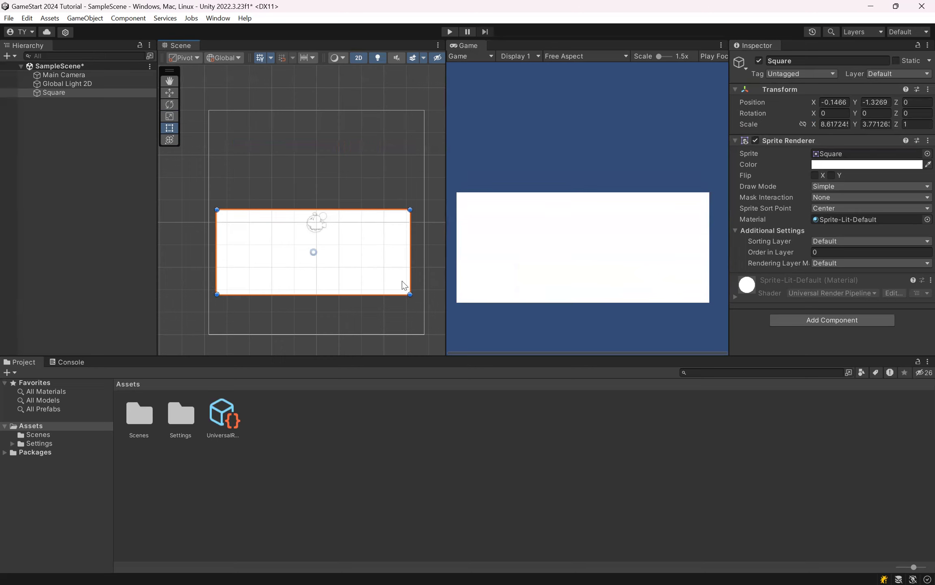
mouse_move(349, 296)
mouse_down()
mouse_move(345, 361)
mouse_move(347, 242)
mouse_move(351, 283)
mouse_up()
drag(350, 312, 318, 265)
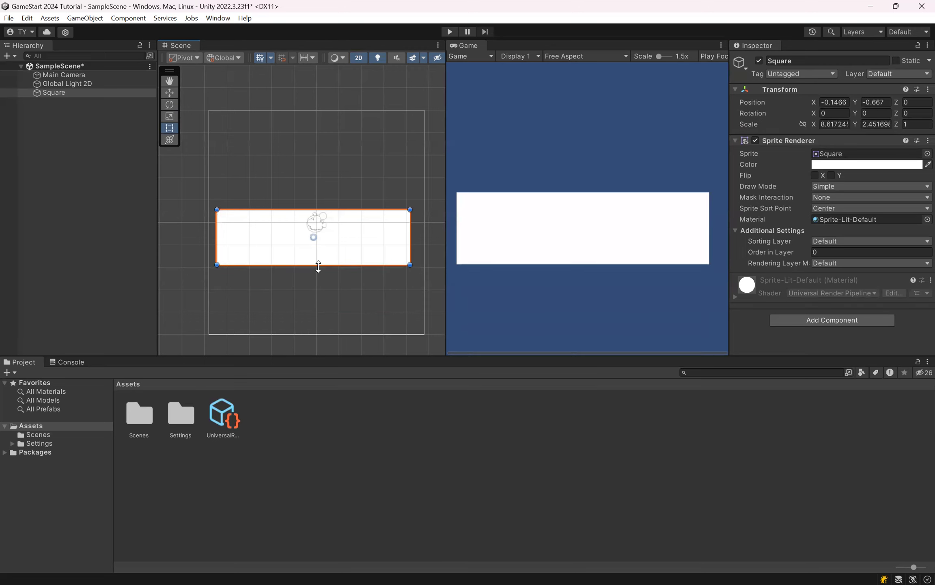
key(ctrl+z)
key(ctrl+z)
key(ctrl+z)
key(ctrl+z)
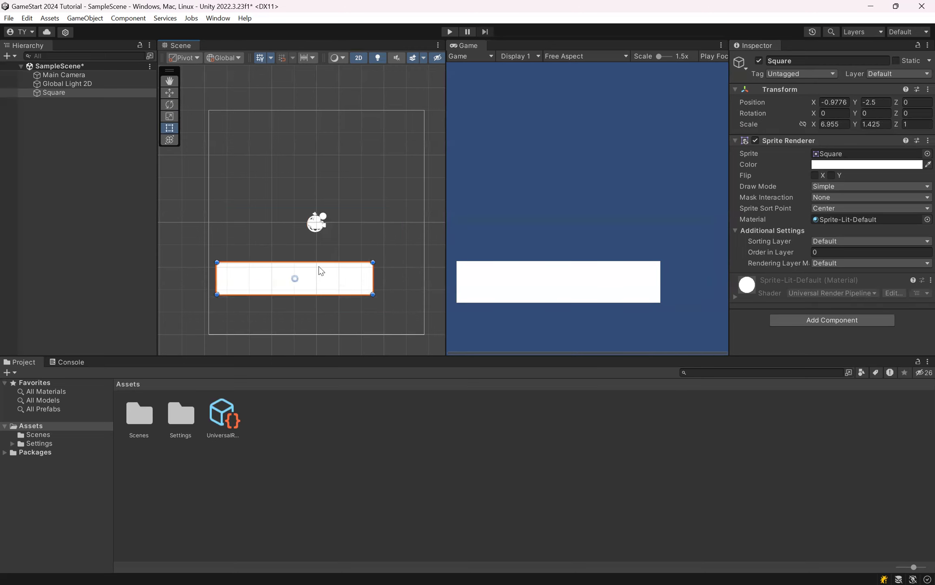
Step: Try the combined Transform tool on the square, undo the change and return to the Hand tool
click(169, 140)
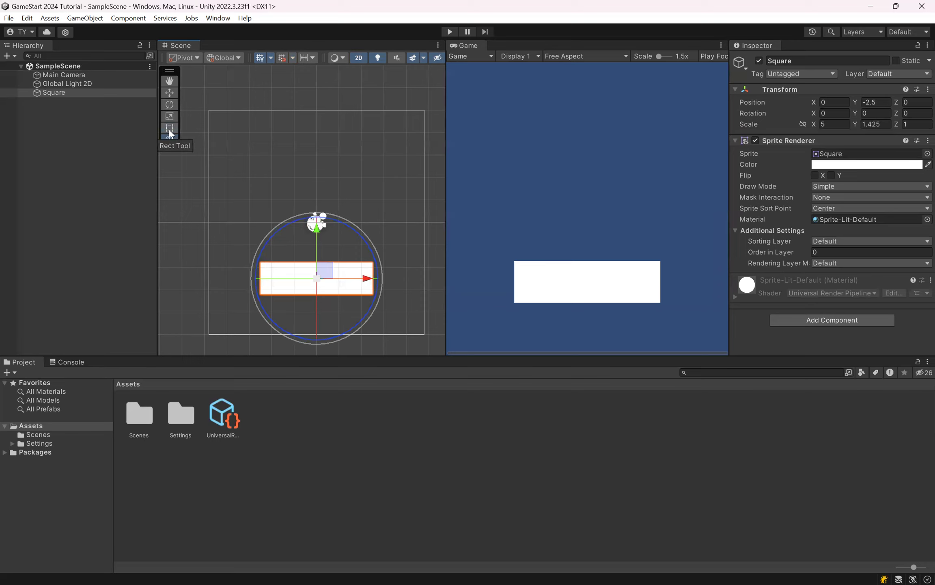
drag(345, 239, 340, 193)
key(ctrl+z)
click(174, 81)
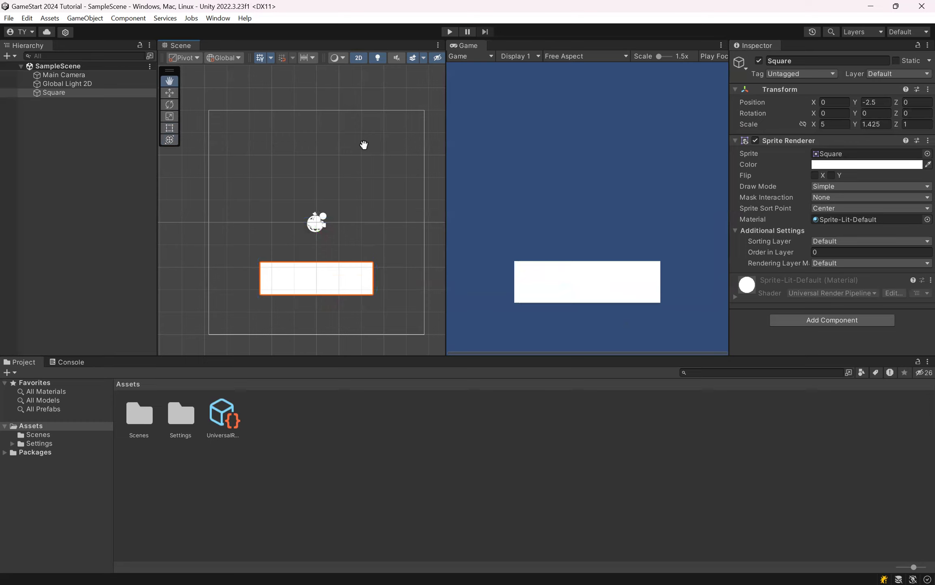
Step: Set the square's X scale to 15 so it spans the camera's full width, and save the scene
click(820, 123)
text(10)
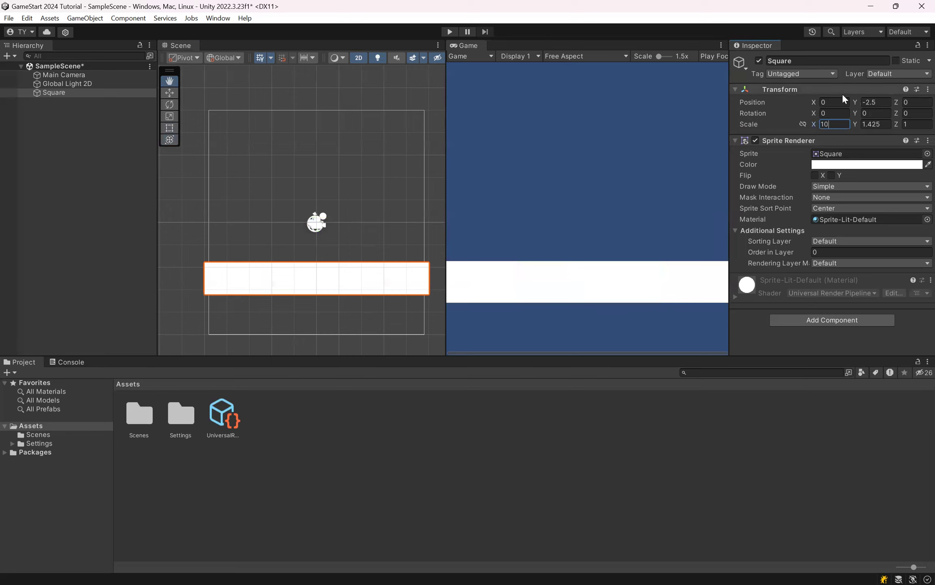
key(ctrl+s)
text(15)
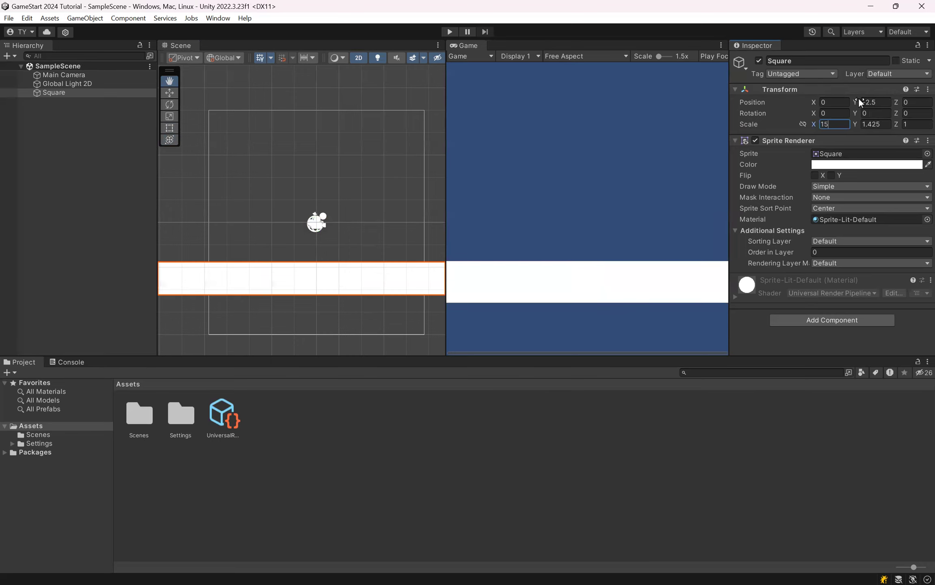
scroll(385, 199, down, 4)
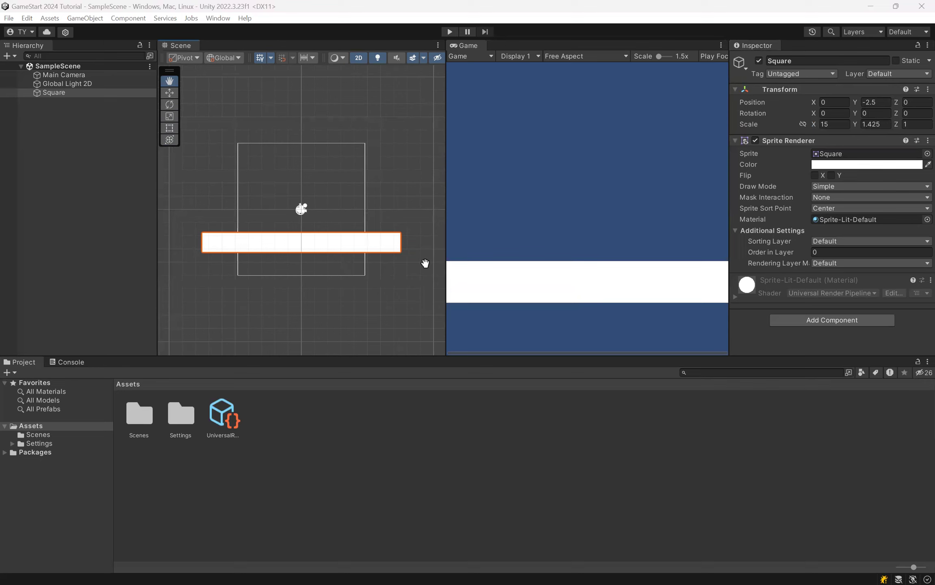
Step: Add a 2D circle sprite to the scene with its default name, and save the scene
right_click(61, 129)
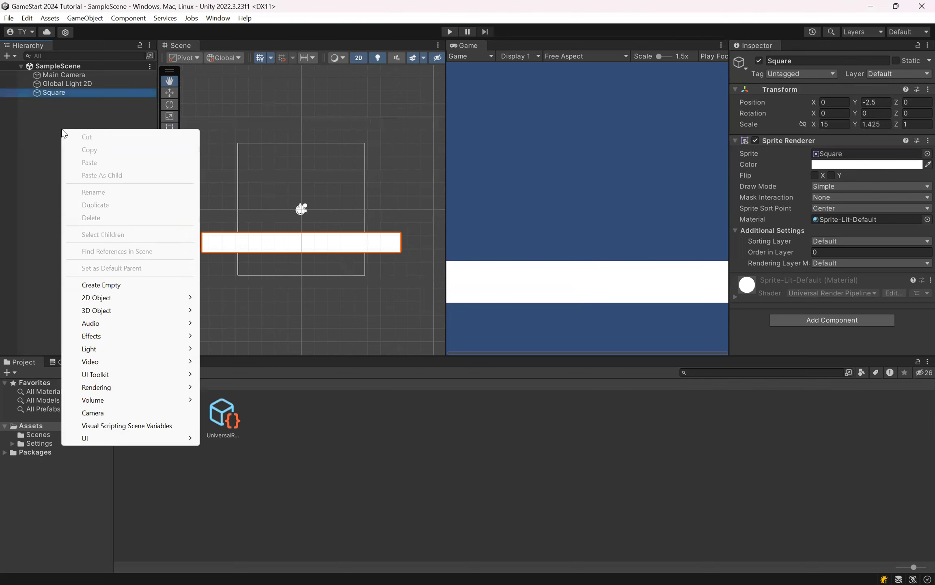
mouse_move(120, 304)
mouse_move(244, 300)
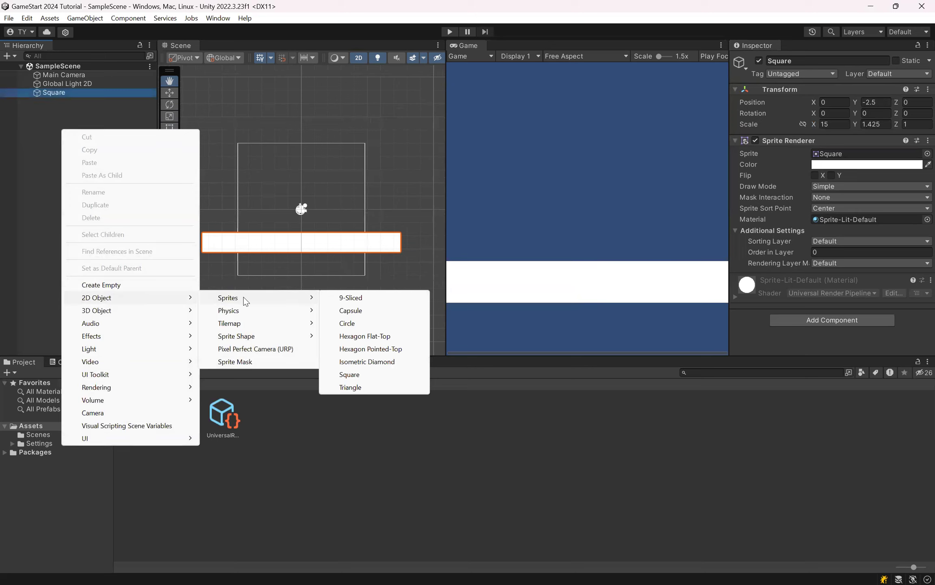
click(359, 322)
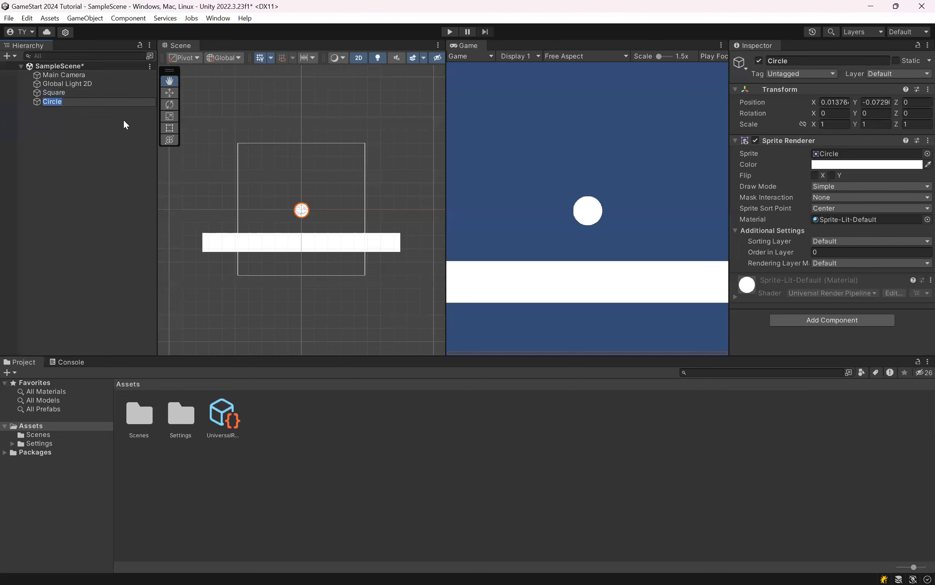
key(ctrl+s)
click(106, 122)
click(50, 101)
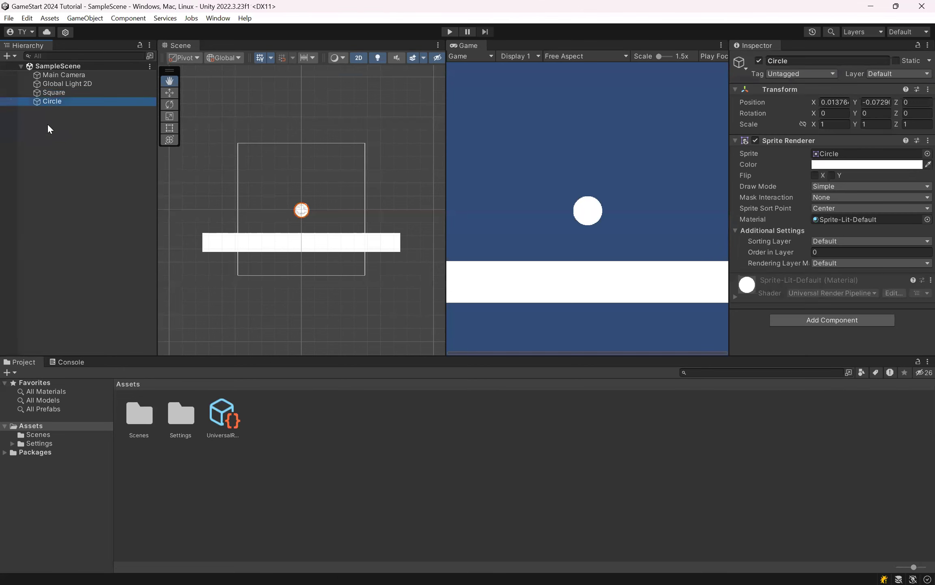
right_click(48, 129)
mouse_move(98, 291)
mouse_move(286, 298)
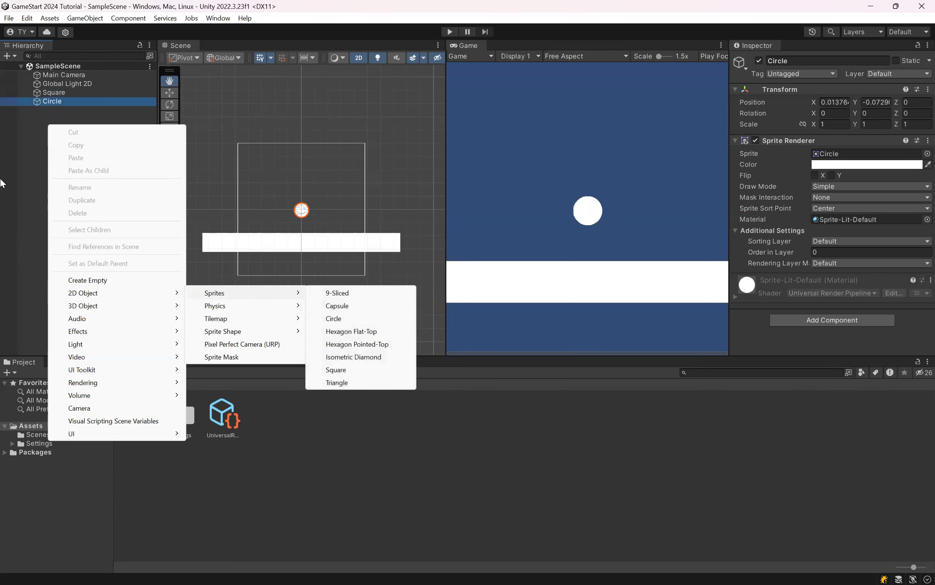
click(25, 138)
click(54, 95)
drag(58, 101, 62, 118)
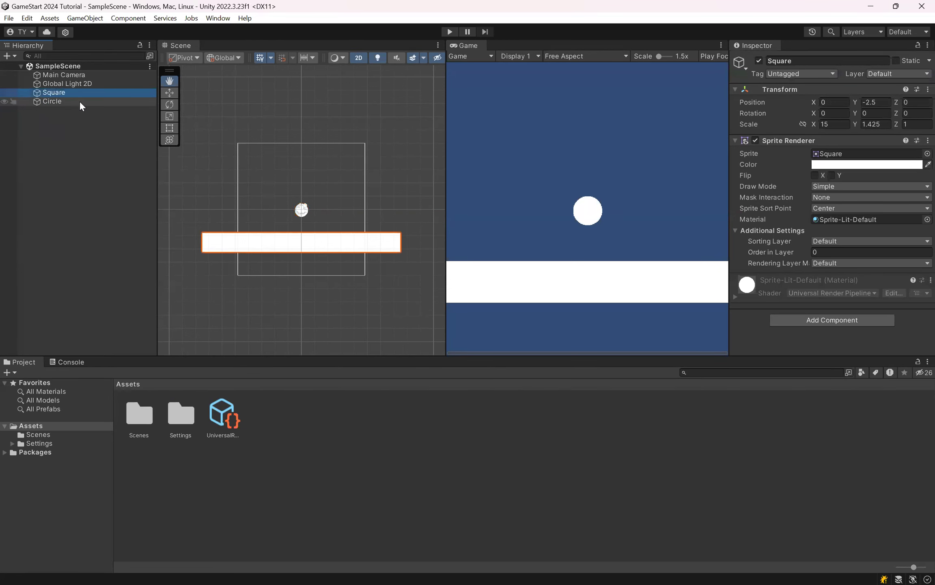
click(79, 101)
click(56, 141)
click(75, 93)
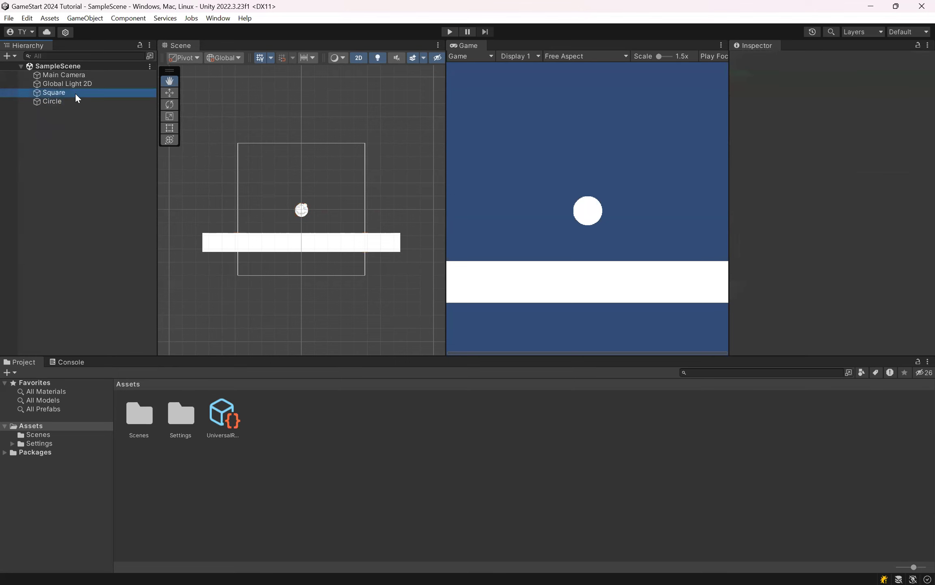
click(64, 98)
click(67, 96)
click(64, 101)
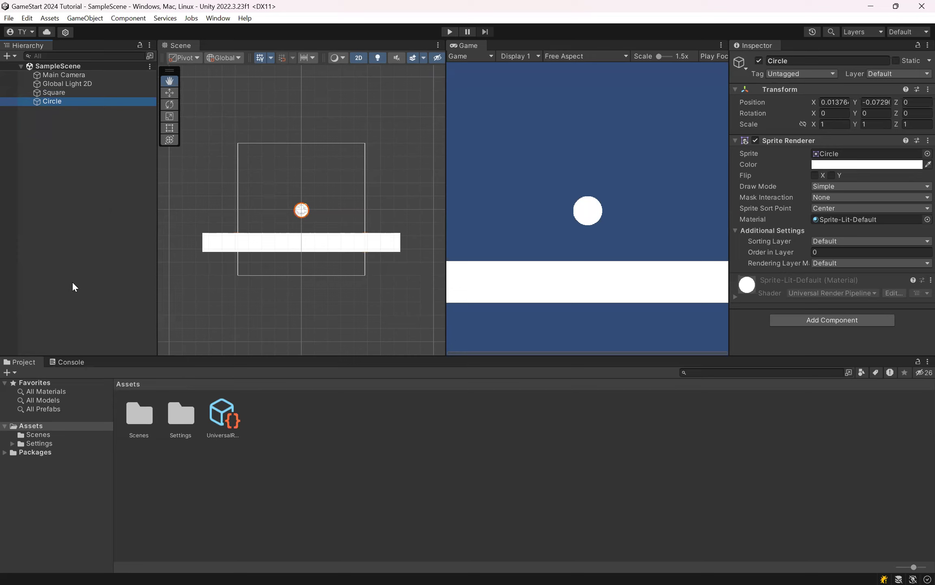
click(54, 93)
click(52, 101)
Step: Rename the Square object as Ground
click(75, 93)
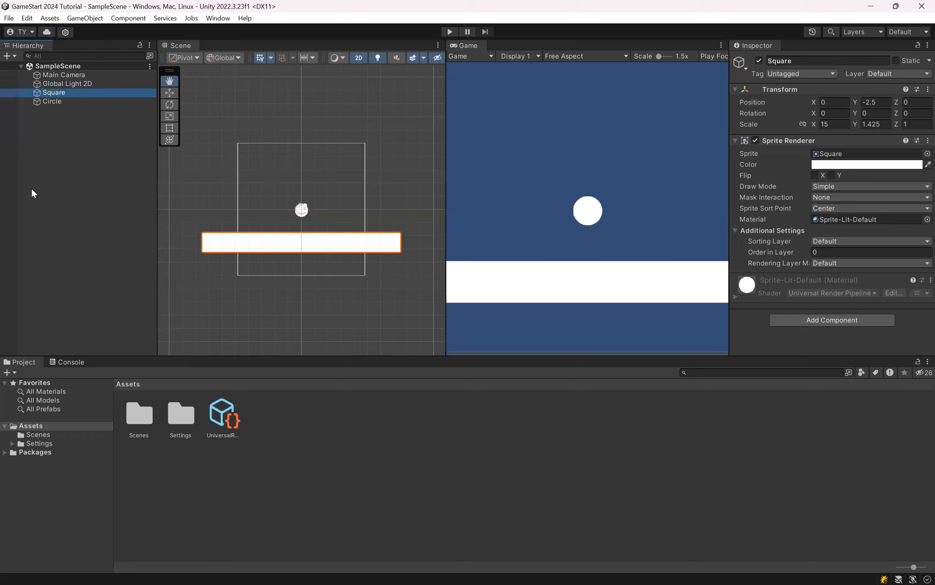
right_click(98, 94)
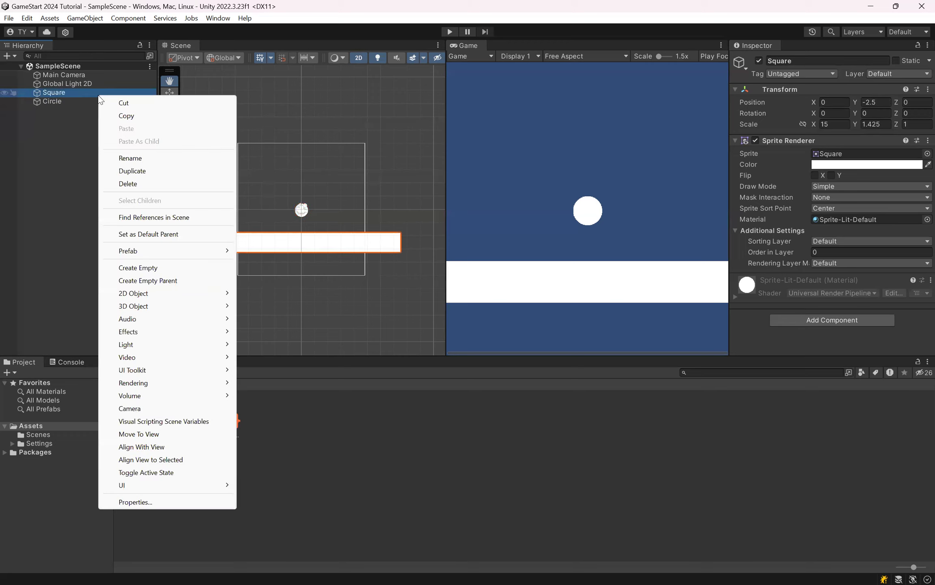
click(172, 160)
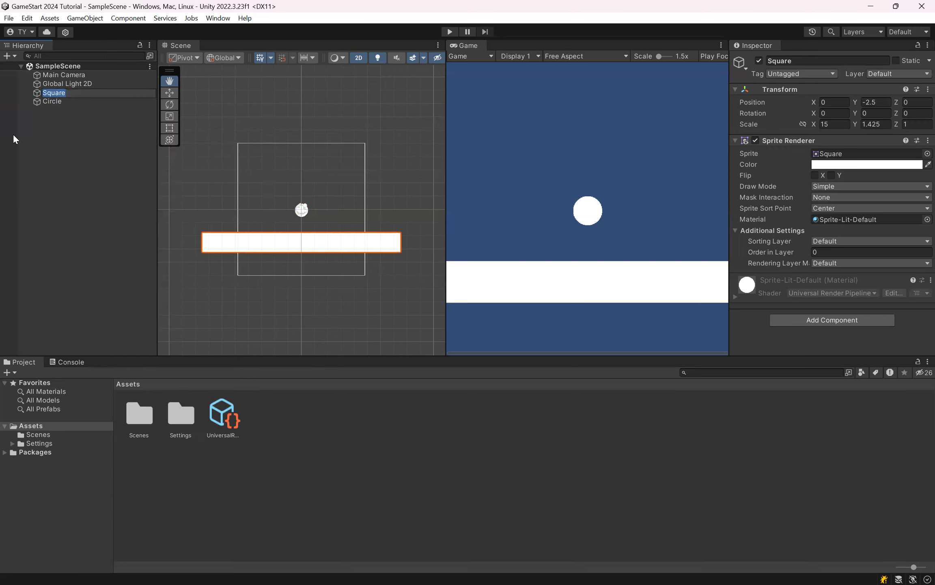
text(Ground)
key(Return)
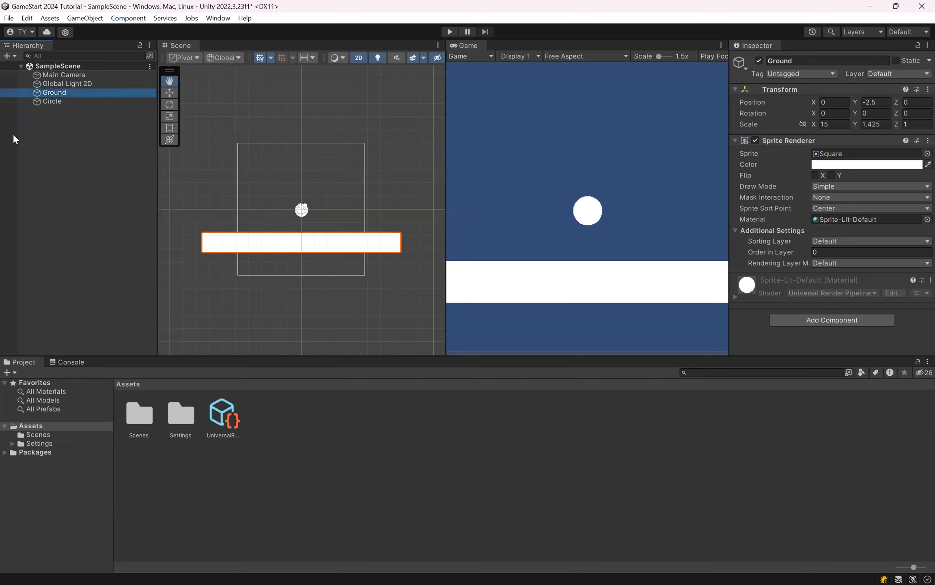
Step: Rename the Circle object as Player and save the scene
key(Down)
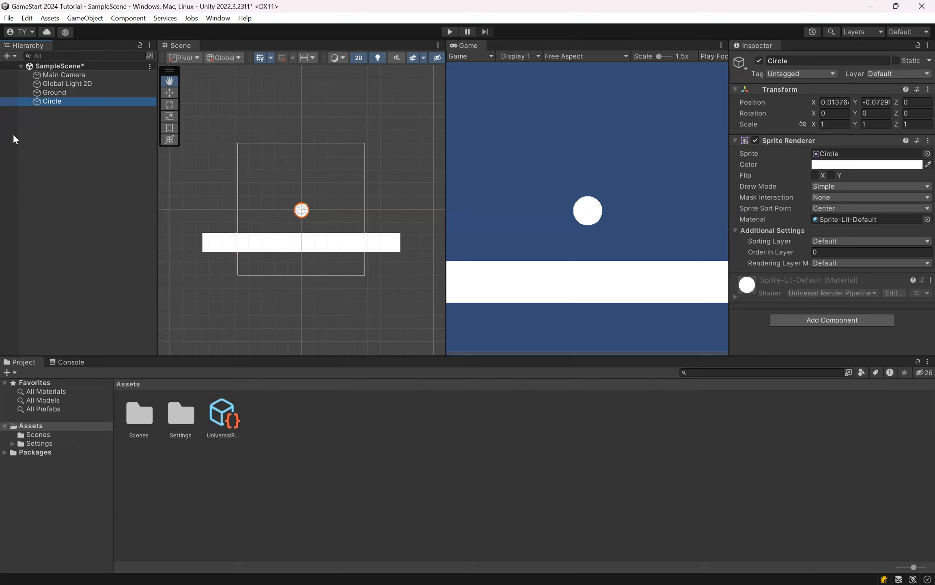
key(F2)
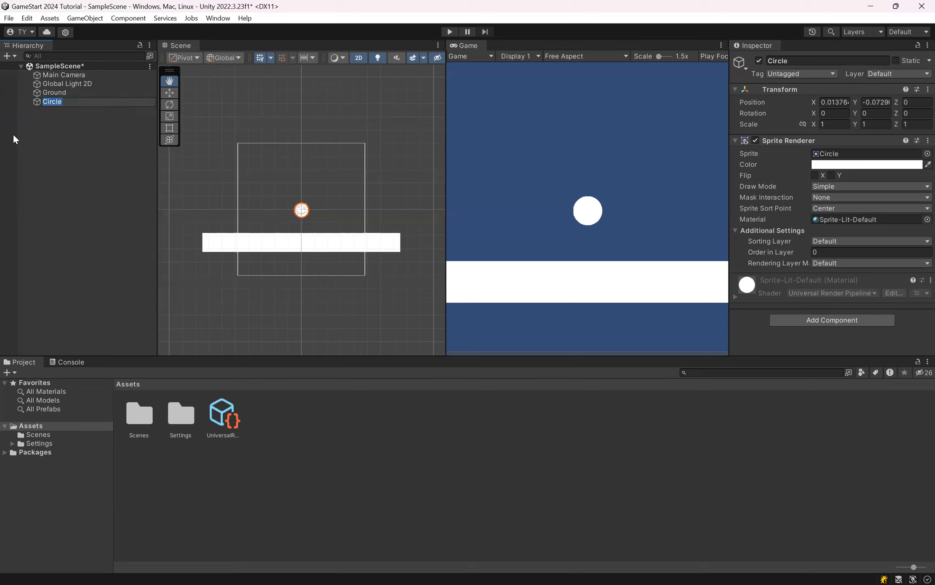
text(Player)
key(Return)
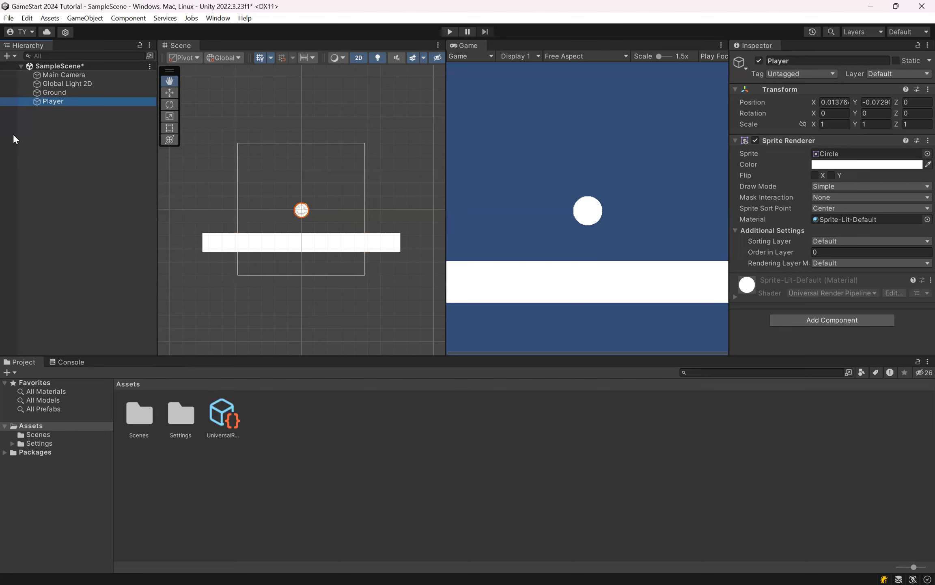
click(144, 153)
key(ctrl+s)
Step: Focus the Scene view on the Player object, and zoom back out to take in the whole ground
click(67, 99)
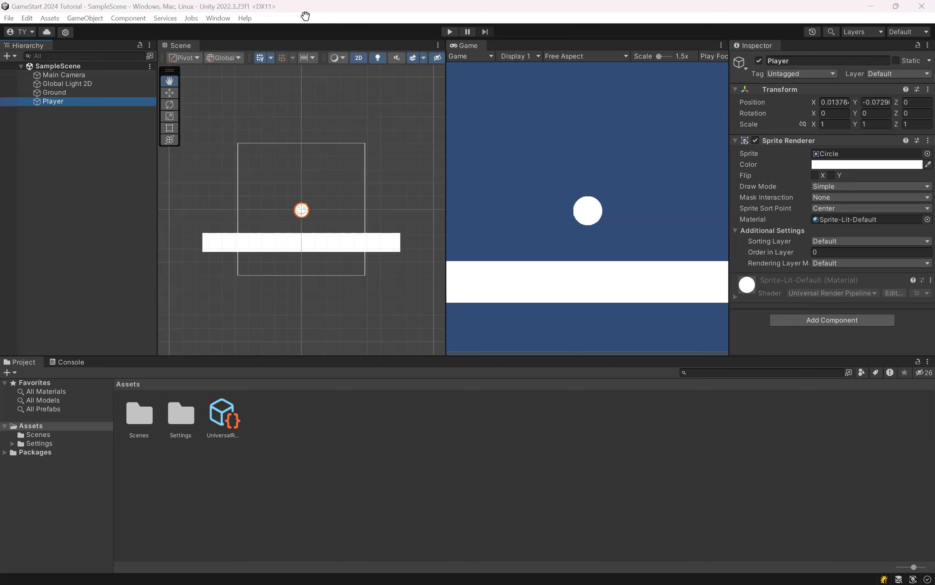
click(115, 199)
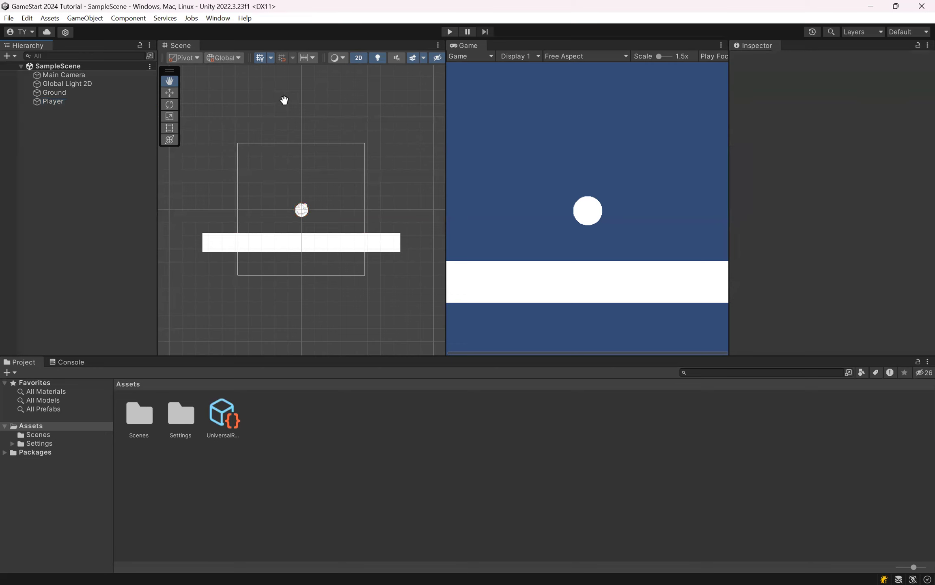
click(52, 101)
key(f)
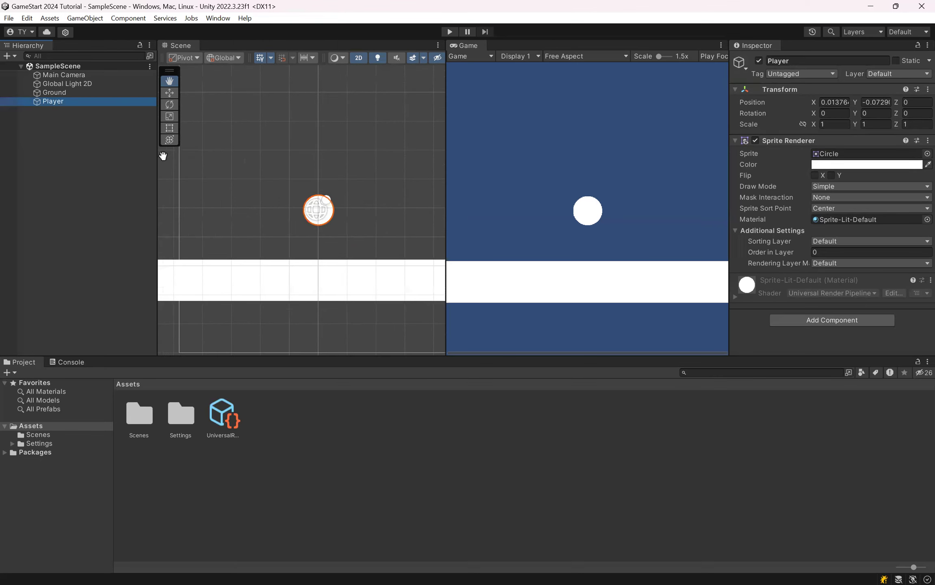
double_click(83, 101)
scroll(246, 157, down, 5)
scroll(247, 160, down, 8)
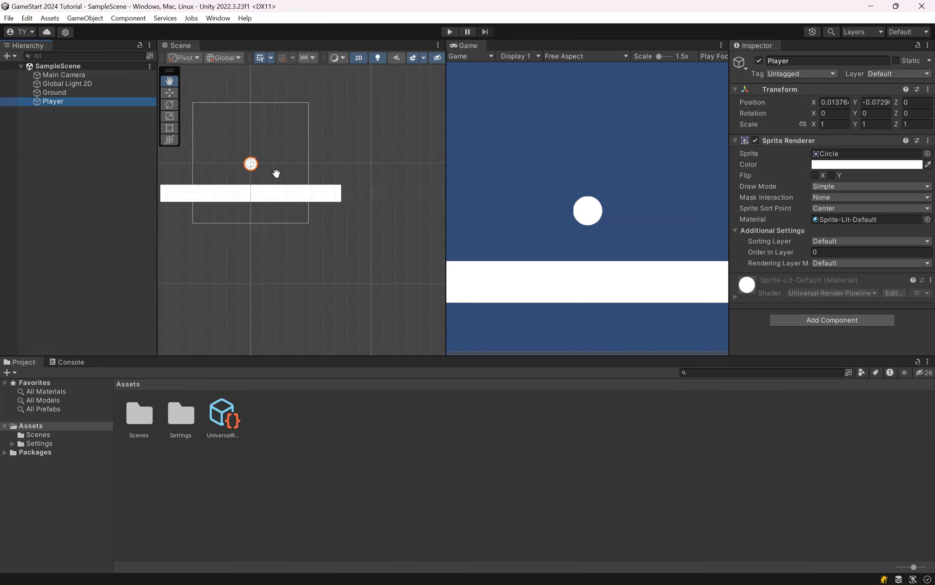
double_click(80, 102)
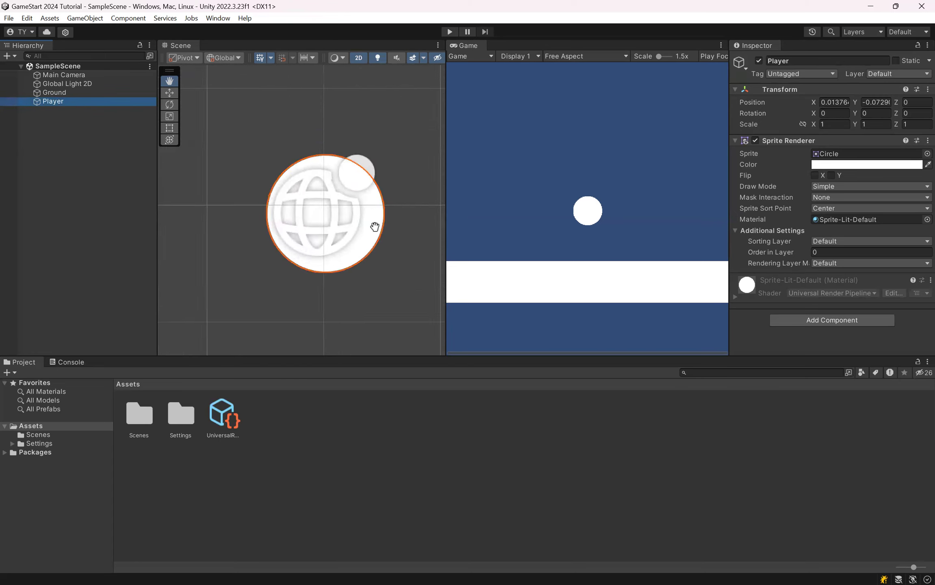
scroll(358, 225, down, 10)
scroll(324, 225, down, 2)
drag(324, 224, 299, 230)
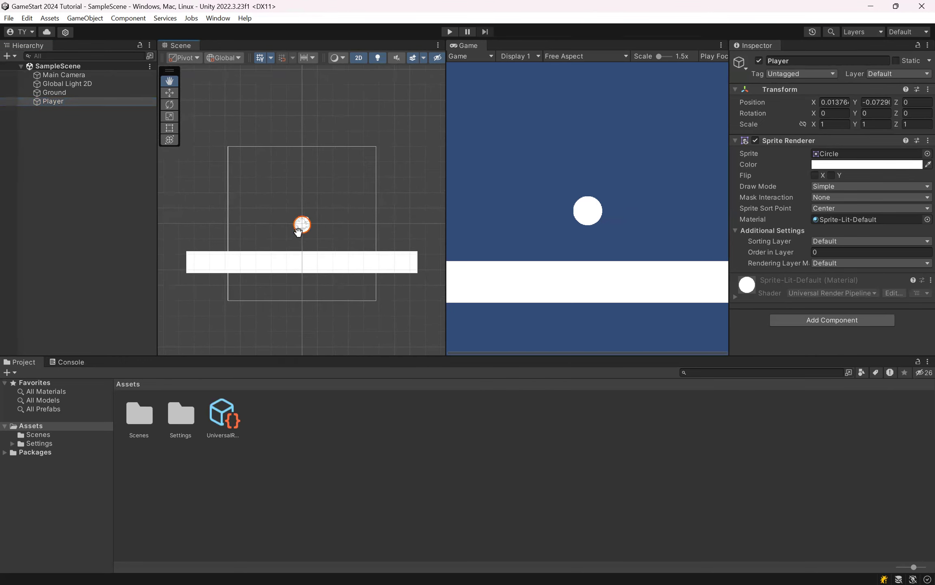
Step: Inspect the Ground and Player objects by selecting each in turn, and clear the selection
click(86, 92)
click(75, 104)
click(57, 91)
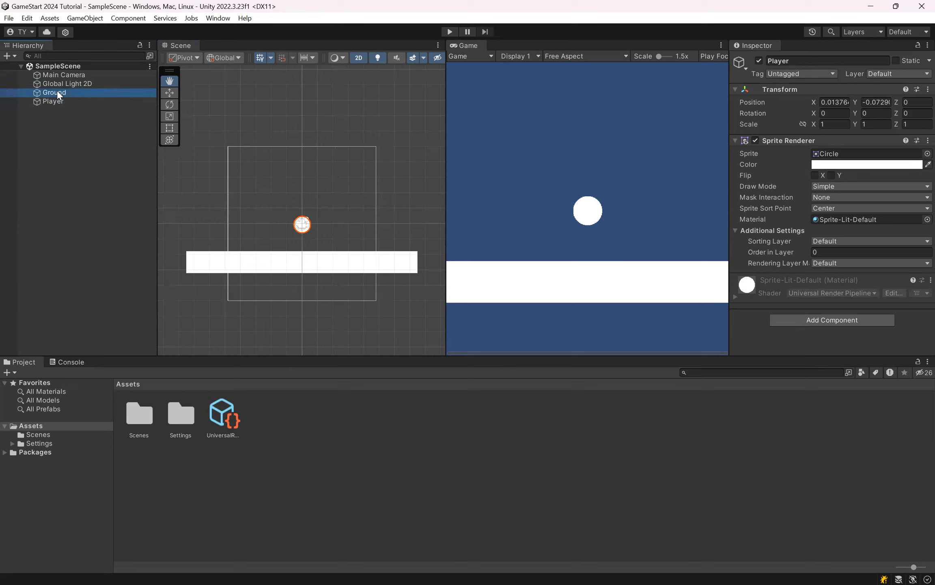
click(65, 102)
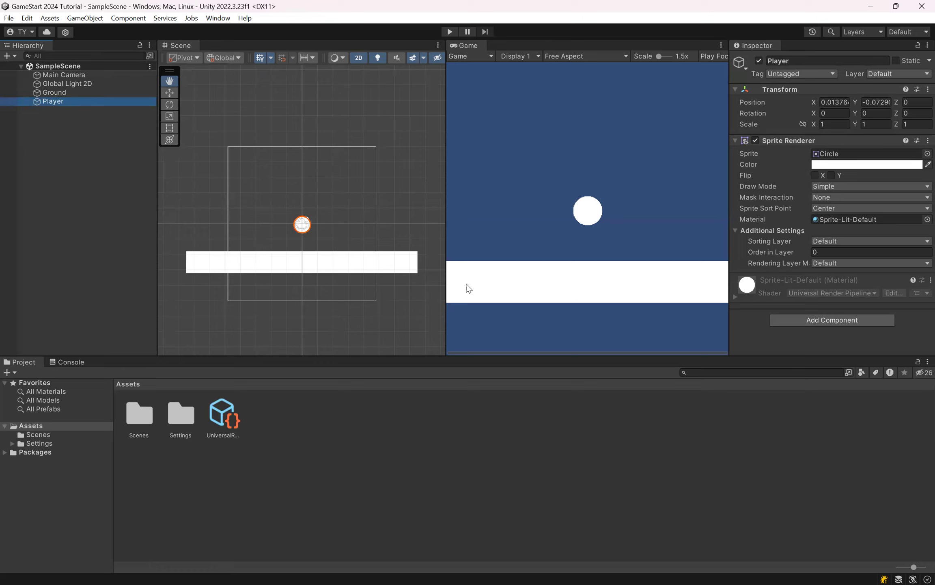
click(54, 92)
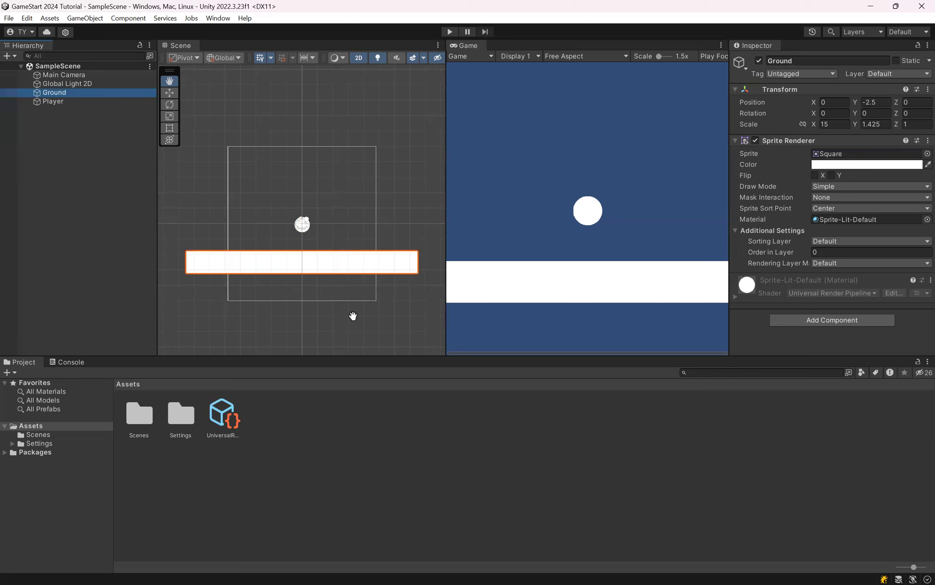
click(145, 163)
click(74, 94)
click(73, 101)
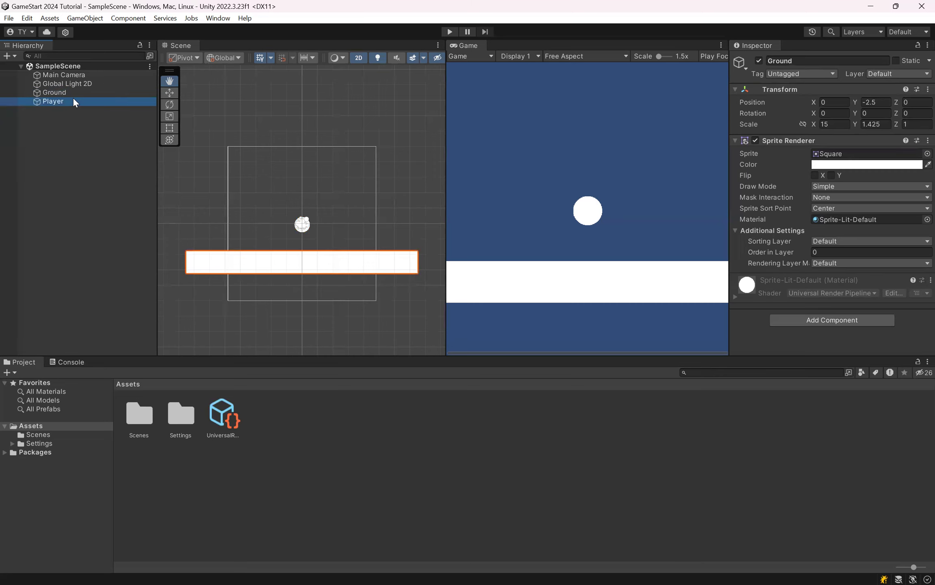
click(84, 92)
click(74, 139)
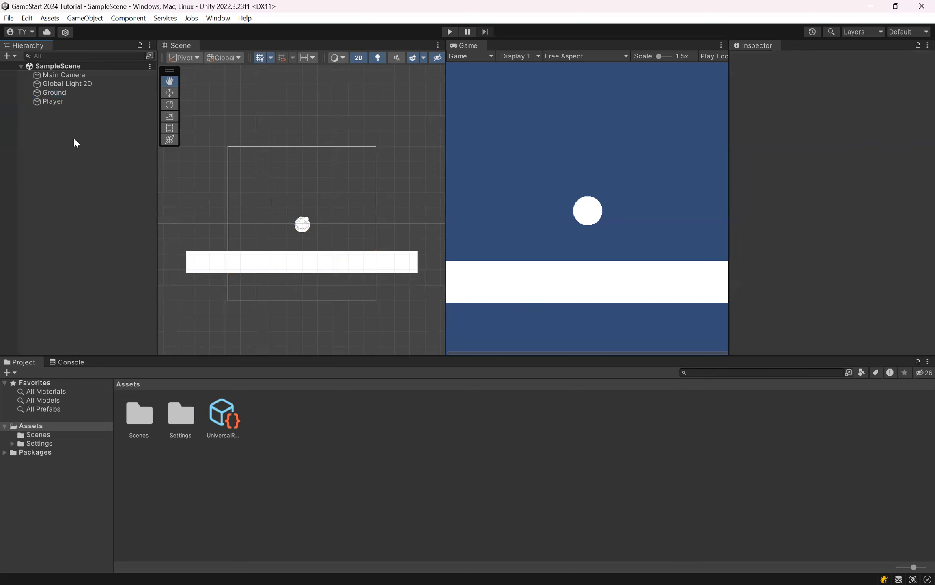
Step: Test-run the scene in Play mode and stop it, and bring up the open windows for switching applications
click(455, 32)
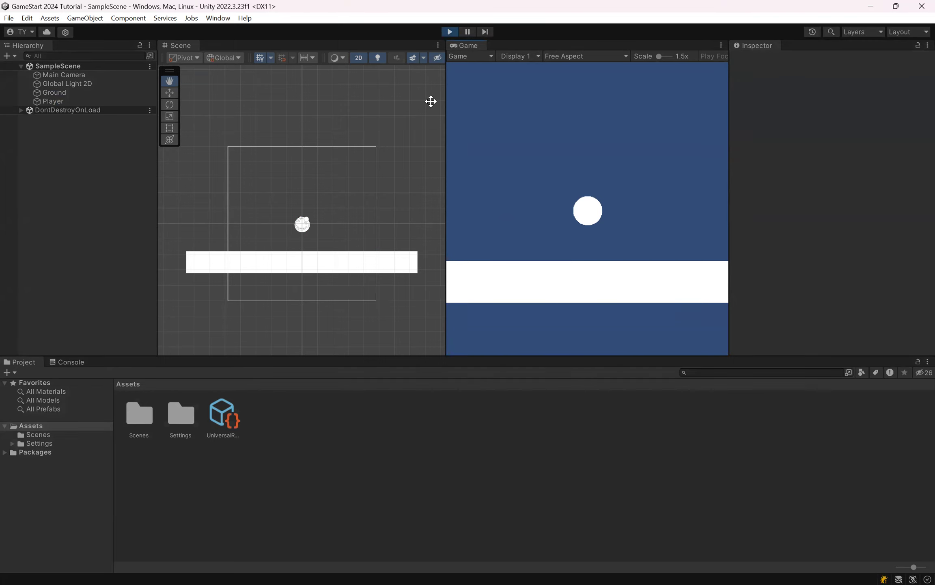
key(ctrl+p)
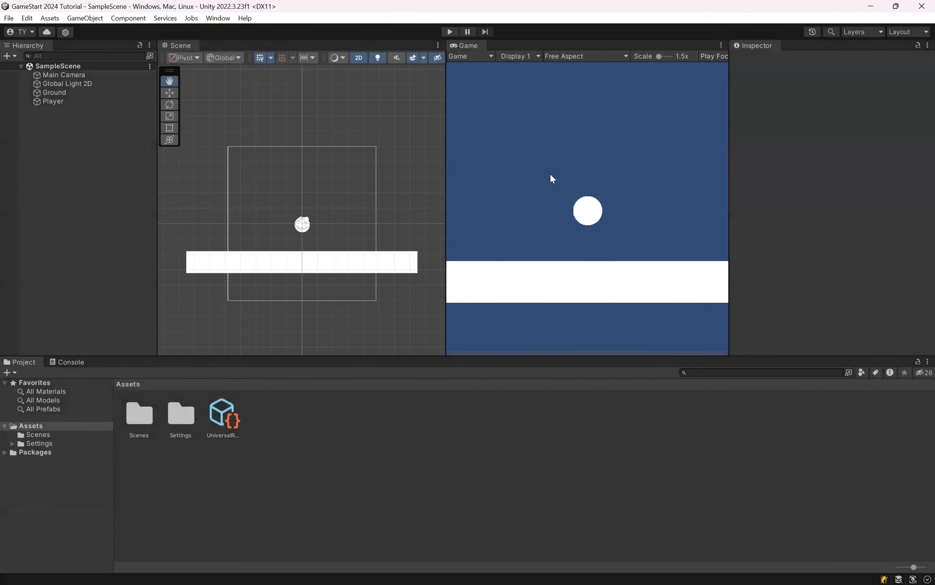
key(alt+Tab)
key(alt+Tab)
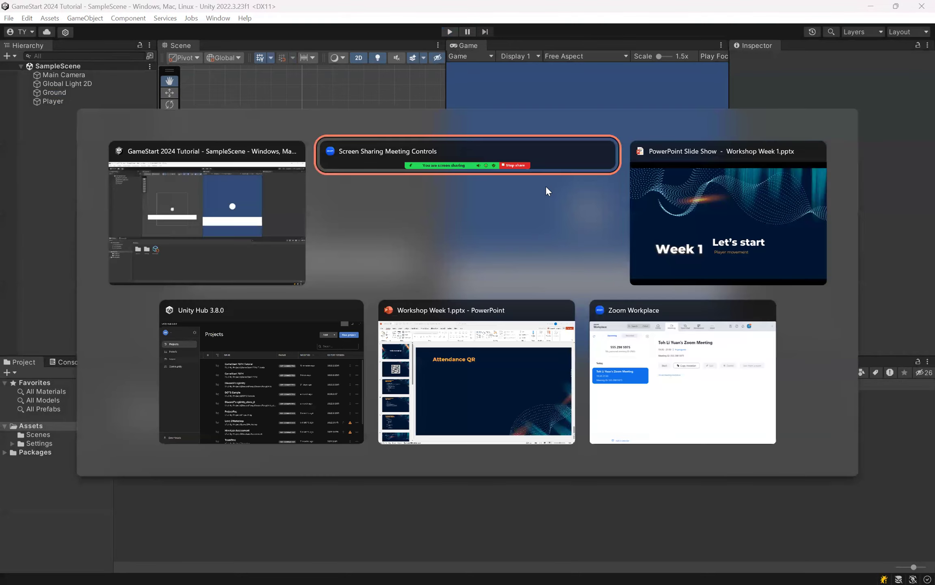
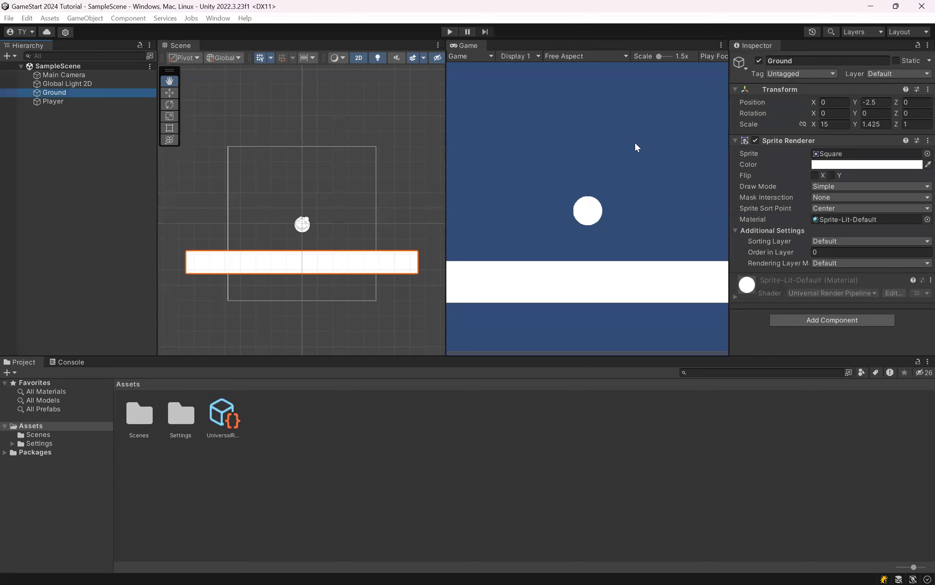
Step: Select the Ground and Player objects in turn to compare their components, leaving the Ground name as it is
key(F2)
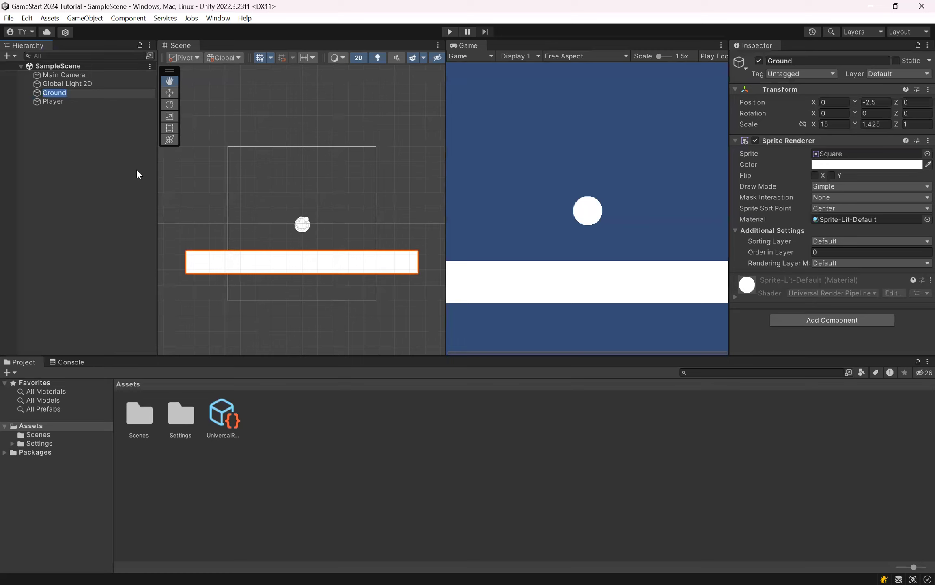
click(67, 116)
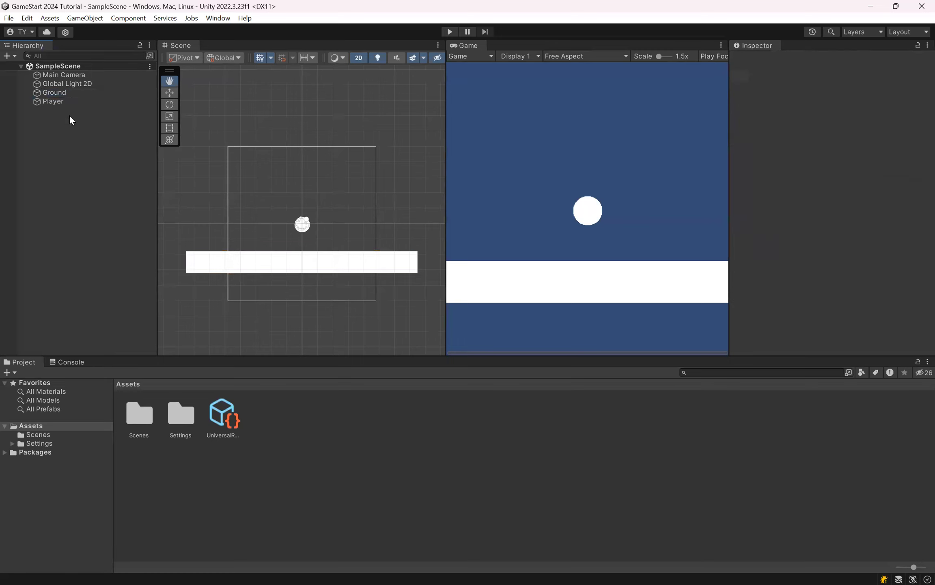
click(69, 93)
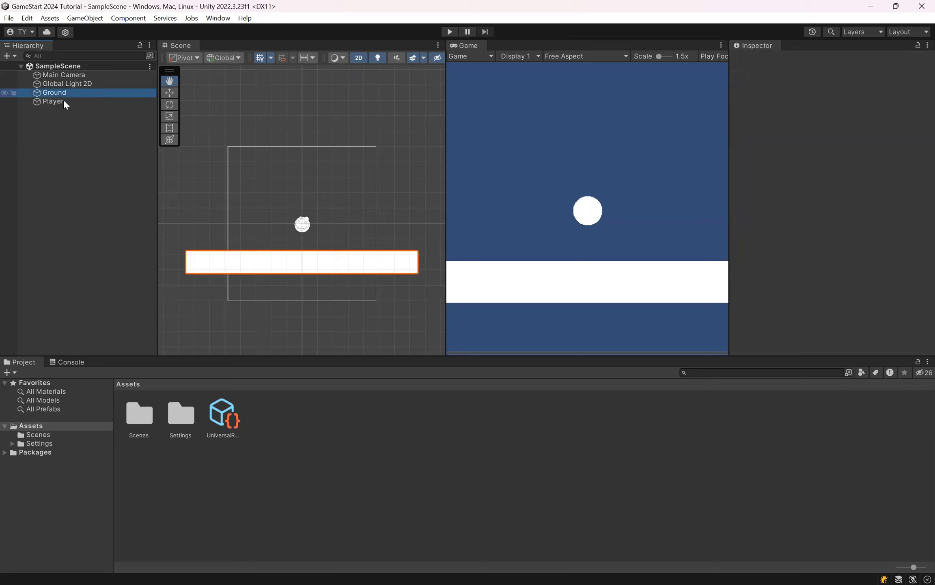
click(64, 102)
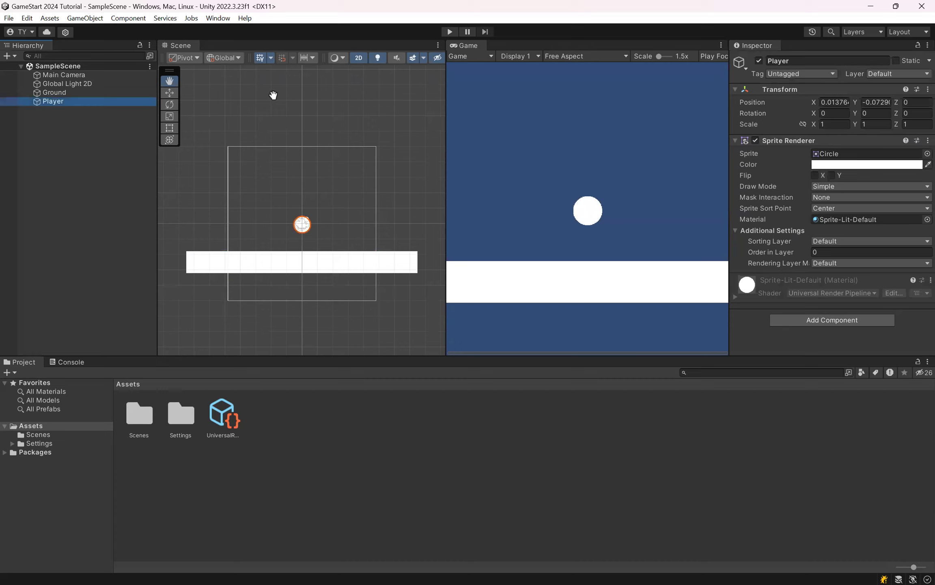
Step: Bring up the components that can be added to the Ground object, clear the earlier search and browse the categories
click(68, 93)
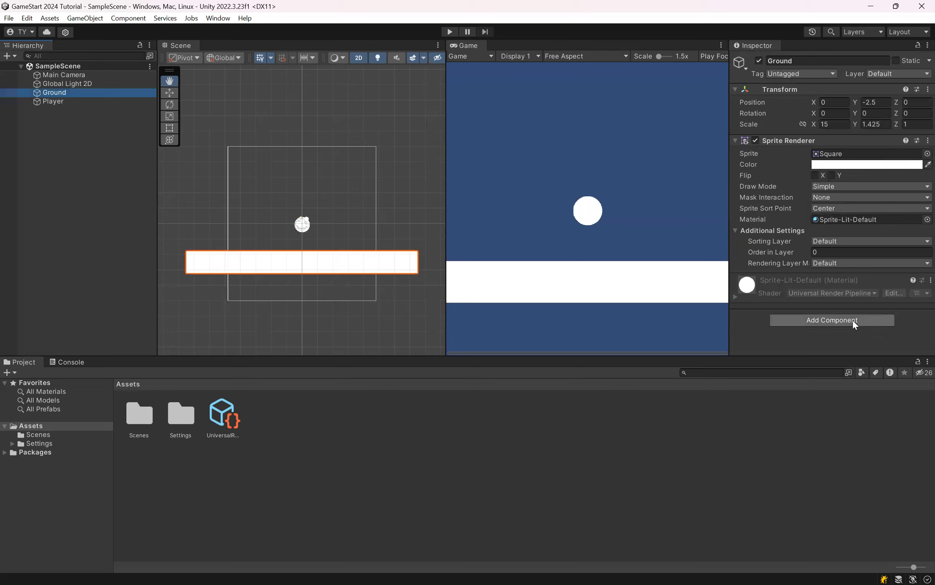
click(878, 323)
click(65, 93)
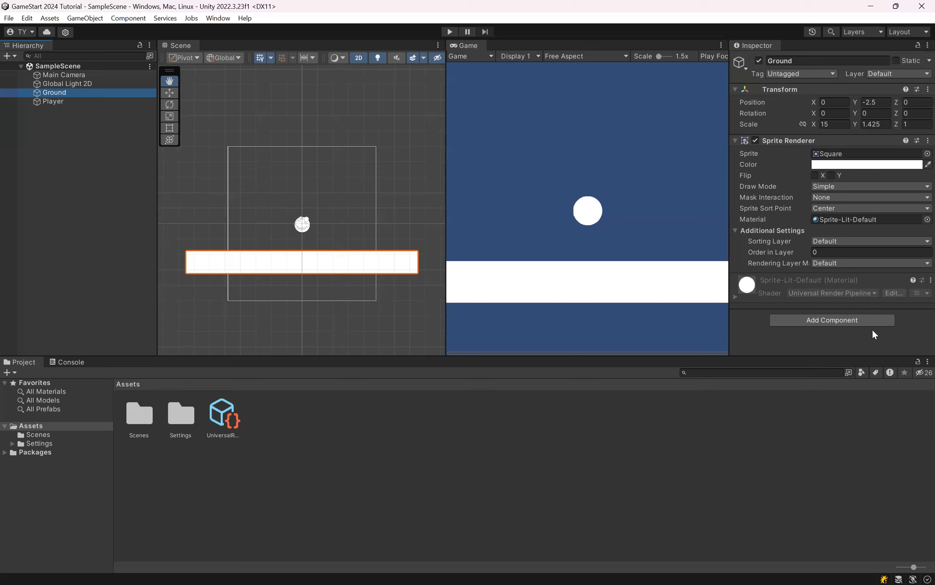
click(853, 321)
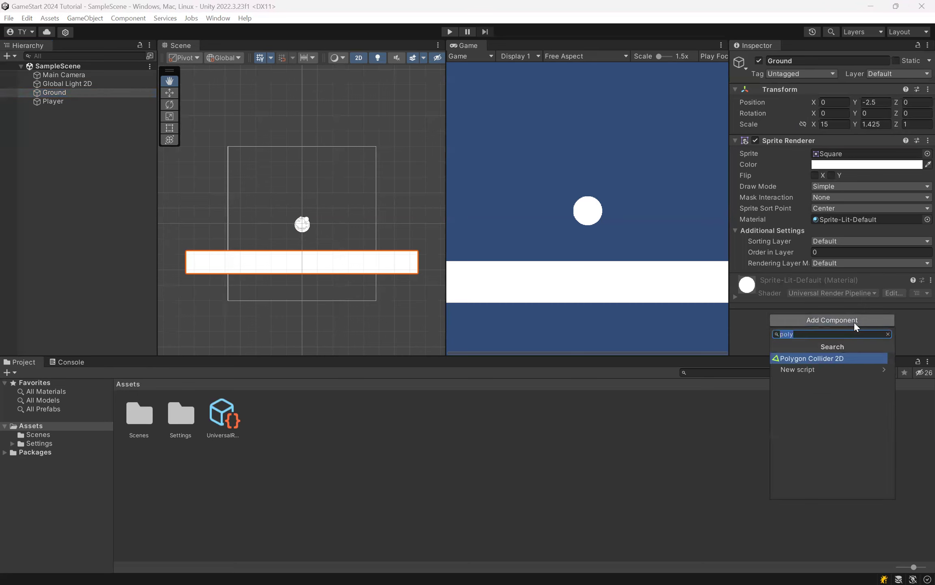
key(BackSpace)
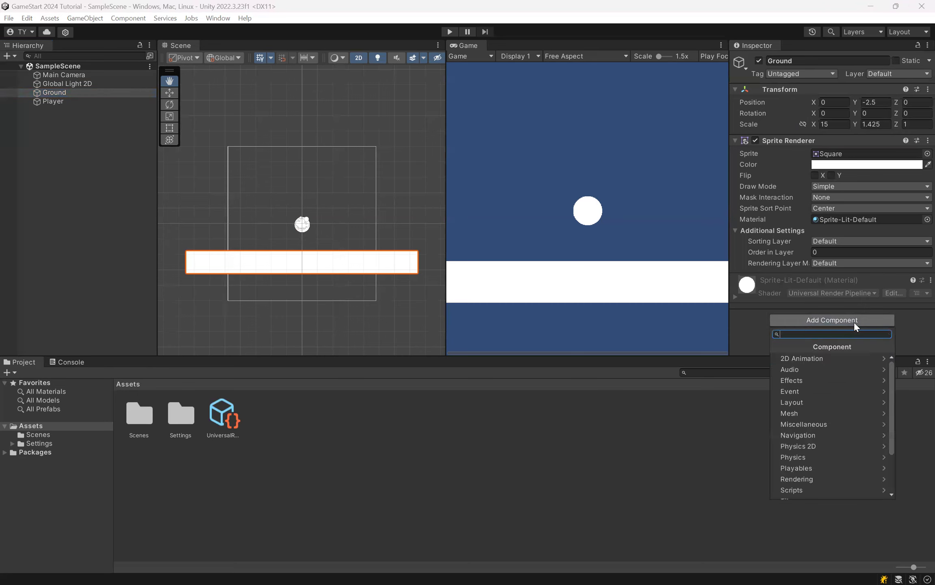
scroll(817, 408, down, 3)
scroll(816, 408, up, 3)
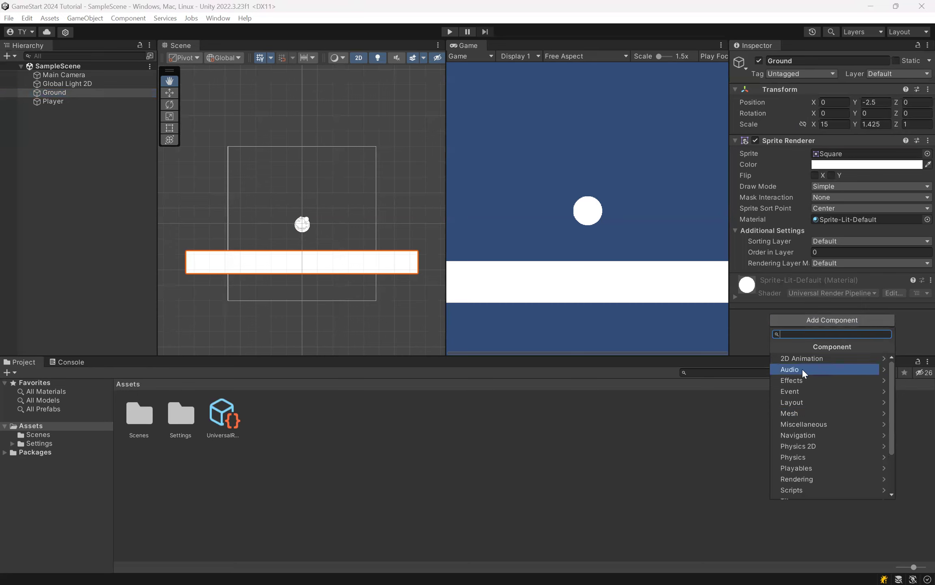
scroll(802, 371, down, 3)
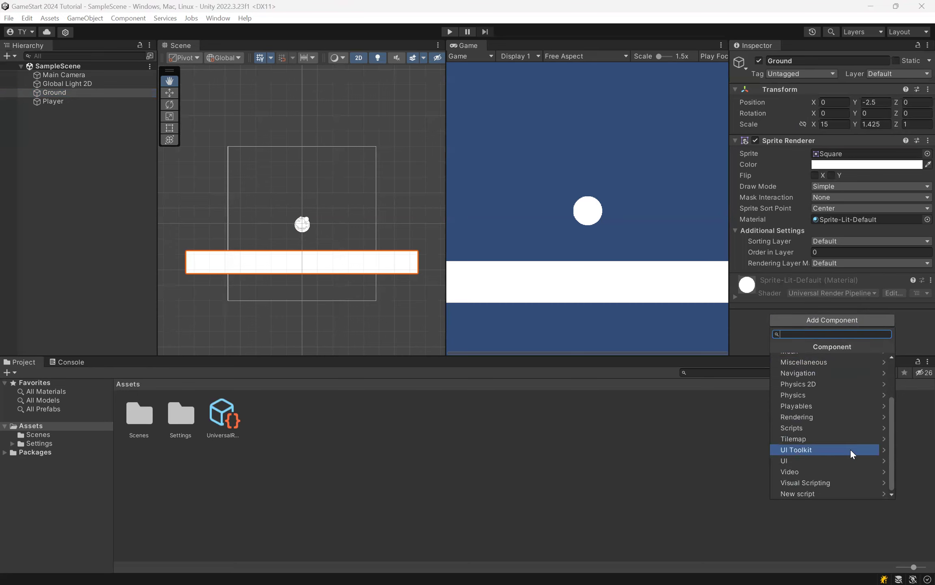
scroll(827, 414, up, 3)
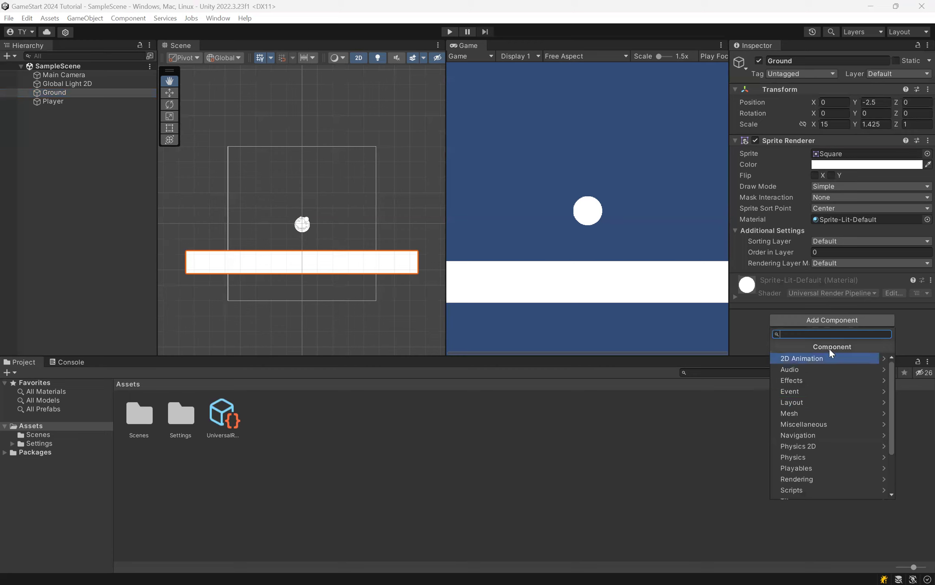
scroll(820, 457, down, 2)
scroll(820, 458, down, 1)
scroll(820, 458, up, 2)
Step: Search the components for rigidbody and add a Rigidbody 2D to the Ground object
text(rigidbdy)
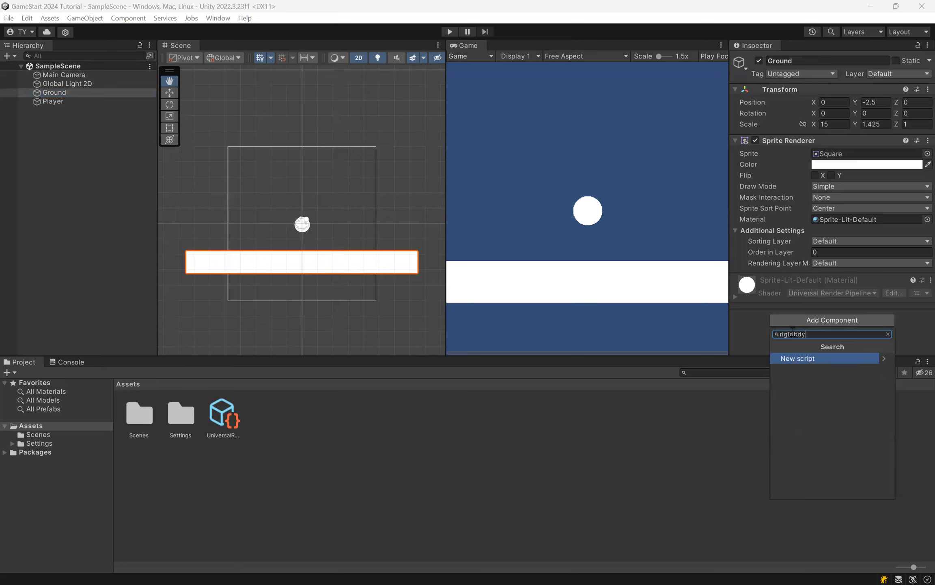
key(BackSpace)
key(BackSpace)
text(ody)
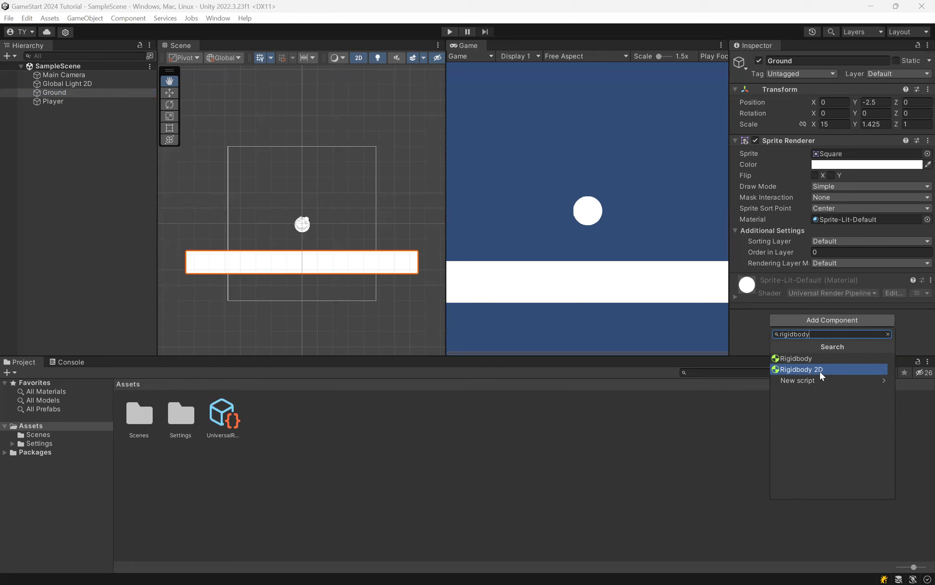
click(820, 371)
Step: Examine the Rigidbody 2D properties of the Ground object, from body type and mass through gravity scale and info
scroll(872, 257, down, 4)
scroll(896, 261, up, 4)
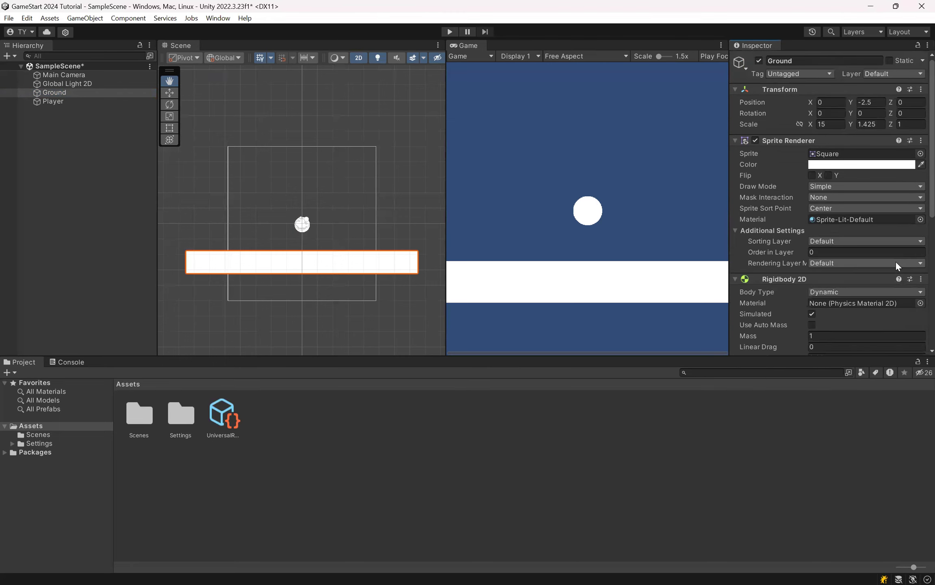
scroll(772, 277, down, 5)
scroll(772, 278, up, 5)
scroll(783, 203, down, 3)
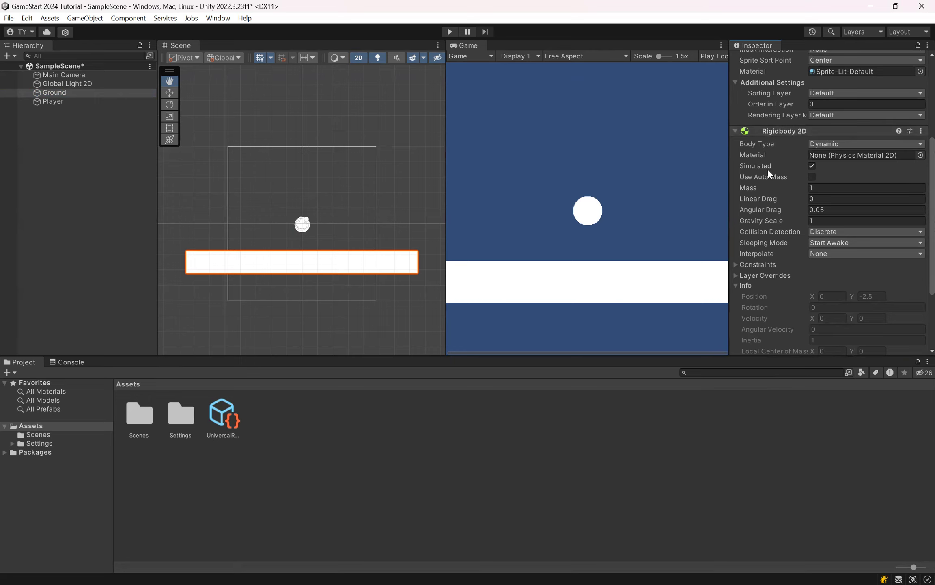
scroll(754, 273, down, 3)
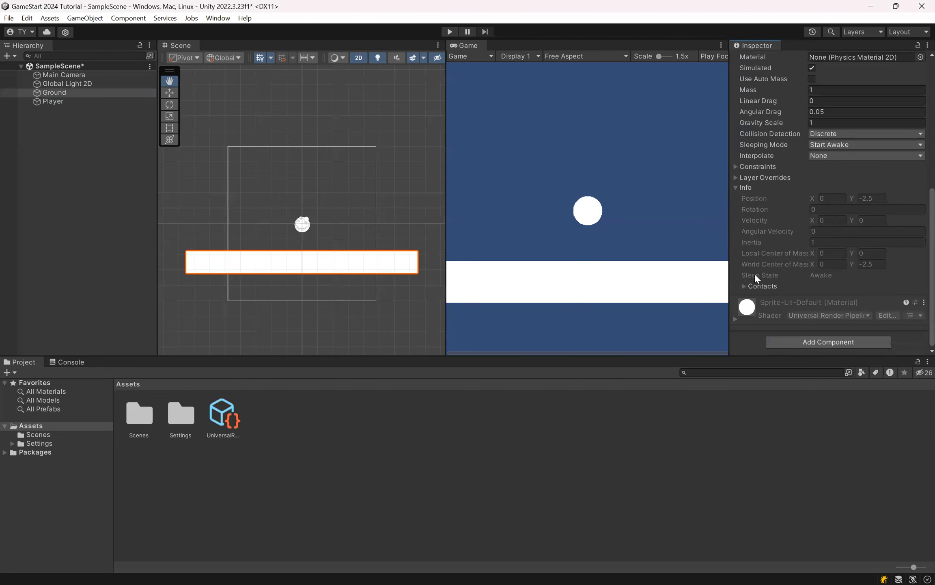
scroll(754, 273, up, 7)
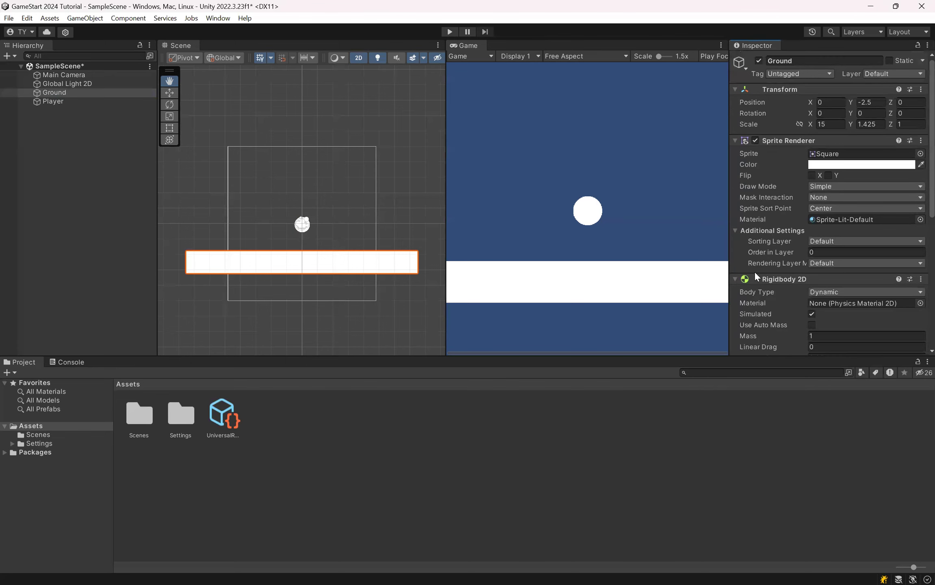
Step: Add a Rigidbody 2D component to the Player object and check its properties
click(60, 100)
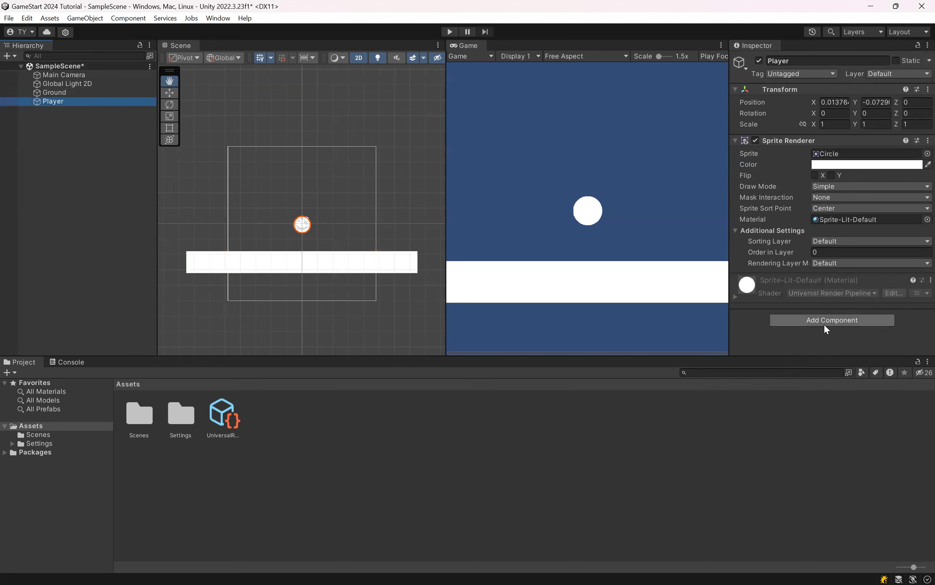
click(824, 323)
click(828, 367)
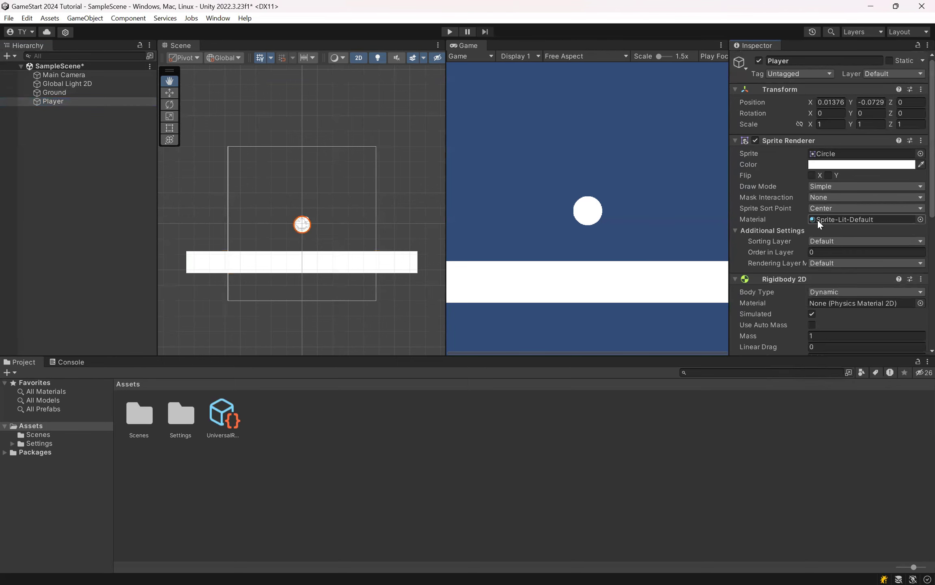
scroll(817, 218, down, 8)
scroll(817, 218, up, 5)
Step: Compare the Rigidbody 2D settings of the Ground and Player objects
click(84, 96)
scroll(868, 214, down, 3)
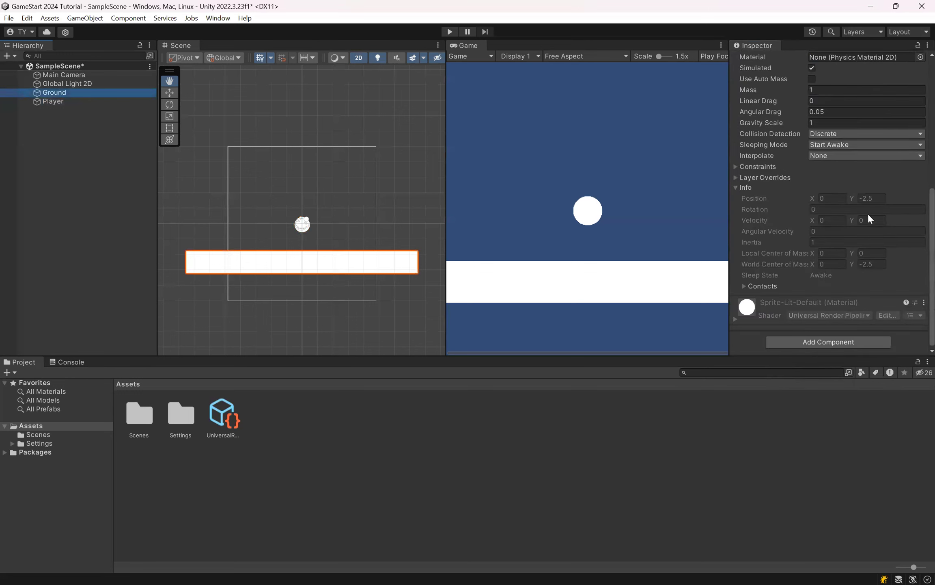
click(72, 101)
scroll(844, 222, up, 3)
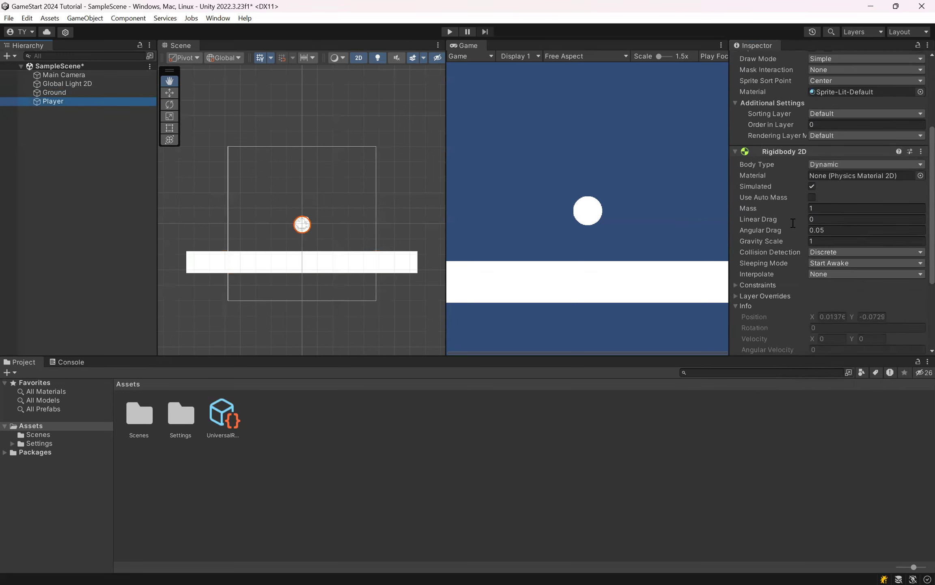
Step: Save the scene, and test-run the Rigidbody 2D physics in Play mode before stopping it
click(591, 149)
key(ctrl+s)
click(448, 31)
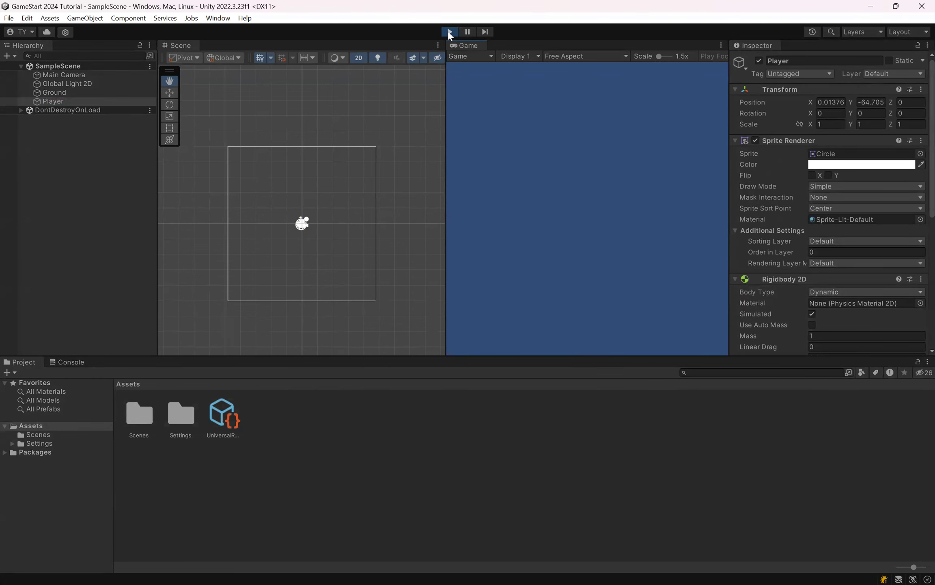
click(450, 31)
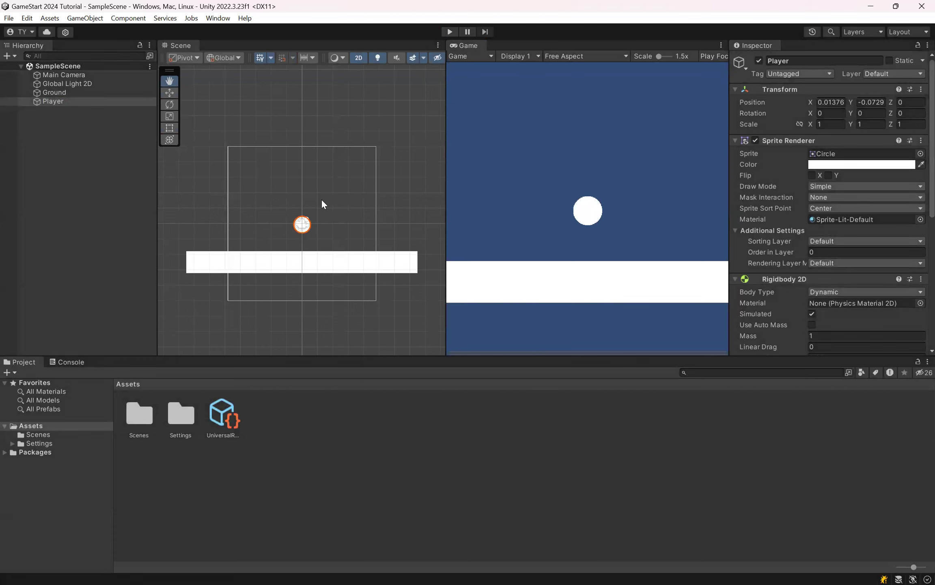
Step: Review the Ground object's Rigidbody 2D settings that govern how it responds to gravity
click(74, 92)
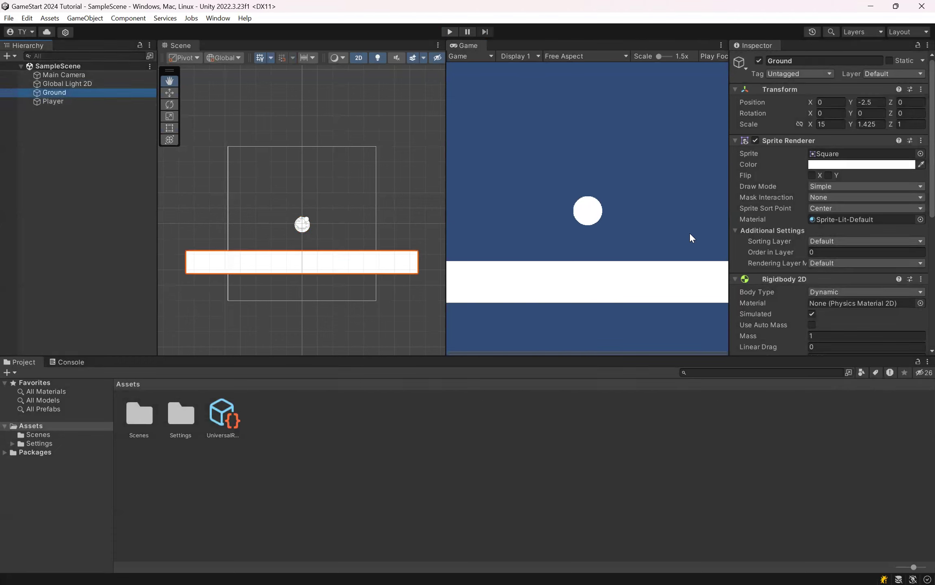
scroll(901, 210, down, 6)
scroll(901, 210, up, 3)
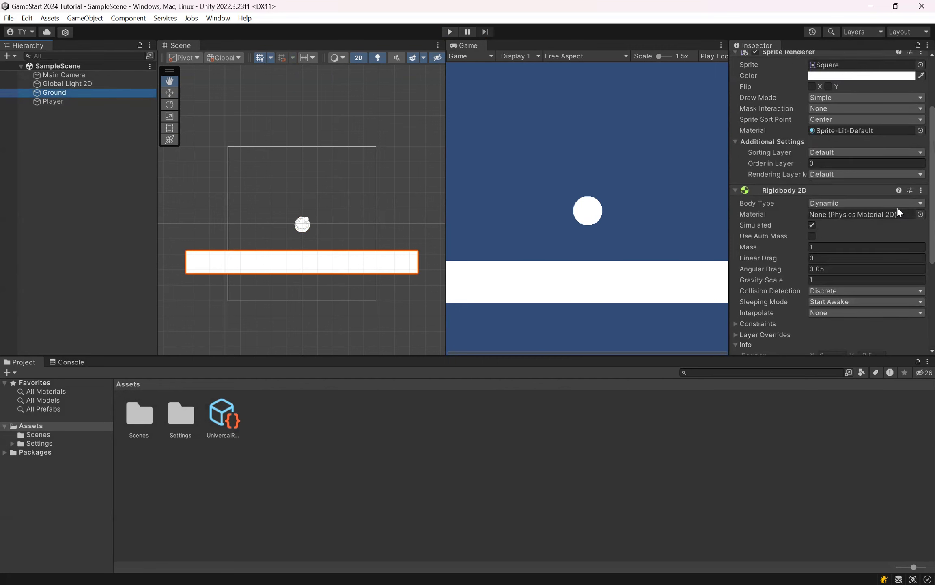
scroll(897, 207, down, 6)
scroll(893, 205, up, 8)
scroll(893, 206, up, 2)
scroll(890, 205, down, 4)
scroll(890, 205, up, 4)
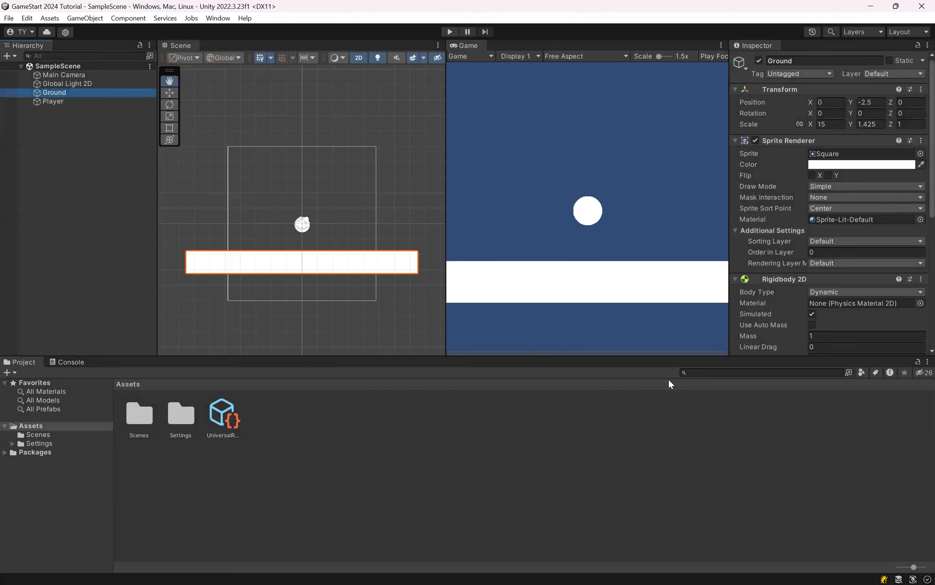
Step: Consult the Rigidbody Types slide in the presentation and return to the Unity editor
key(alt+Tab)
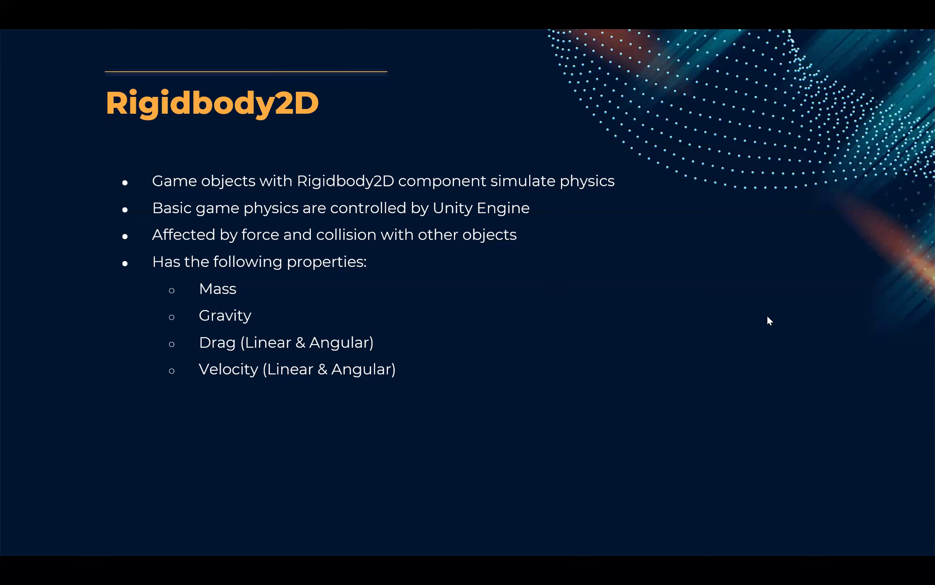
key(alt+Tab)
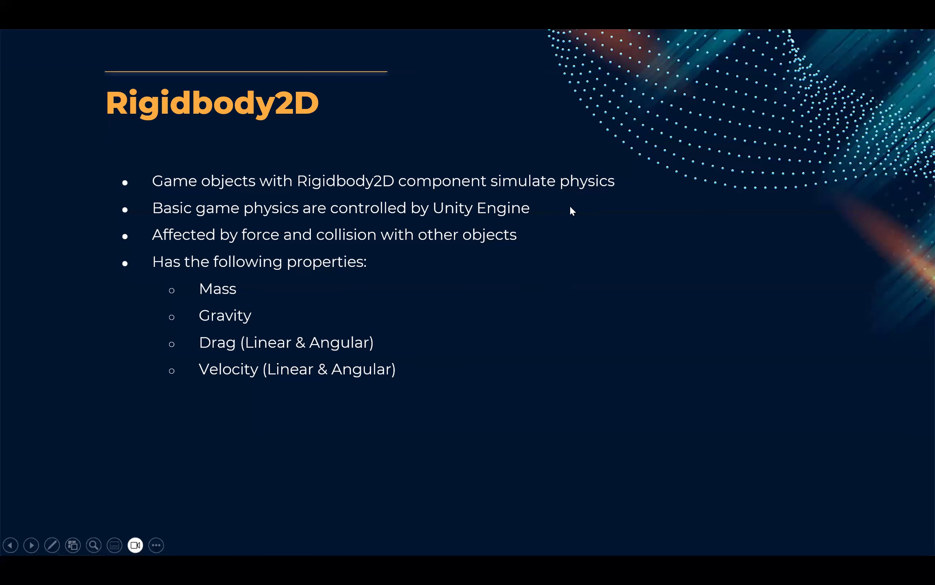
key(Right)
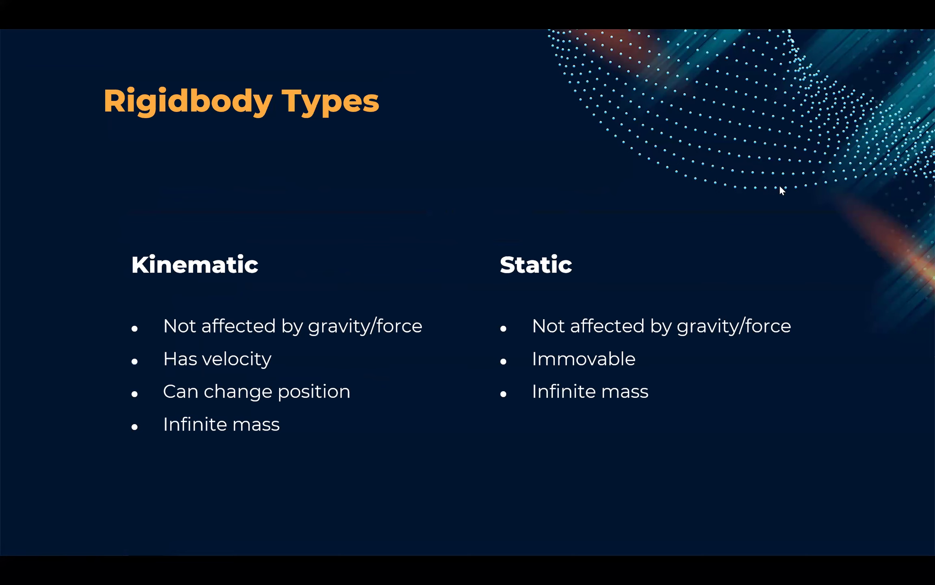
key(alt+Tab)
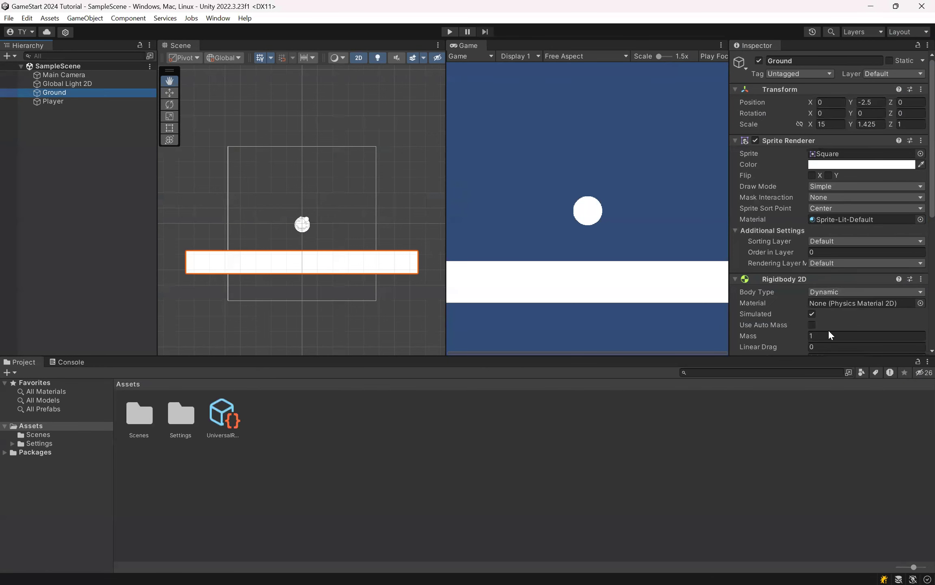
Step: View the Body Type options of the Ground object's Rigidbody 2D, keeping Dynamic
scroll(781, 210, down, 3)
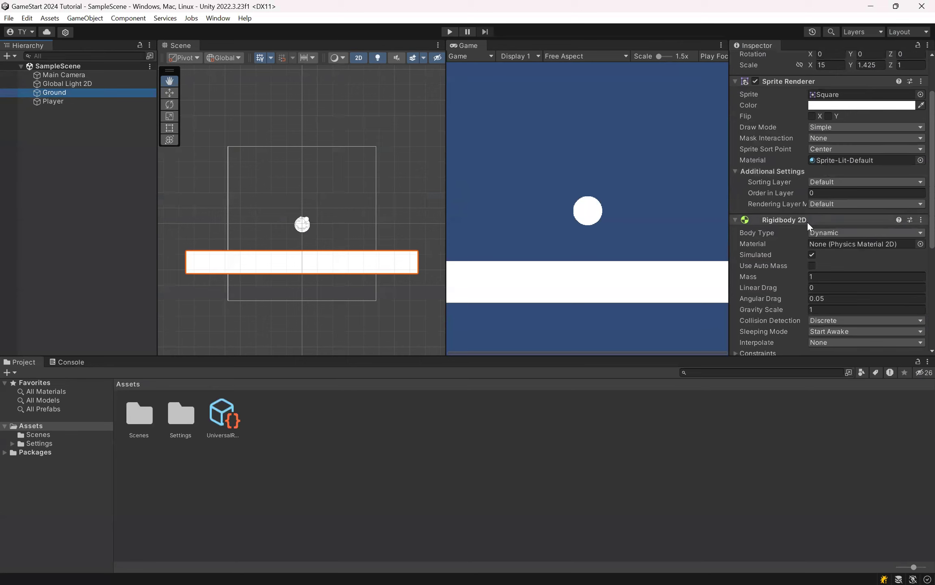
scroll(807, 222, down, 2)
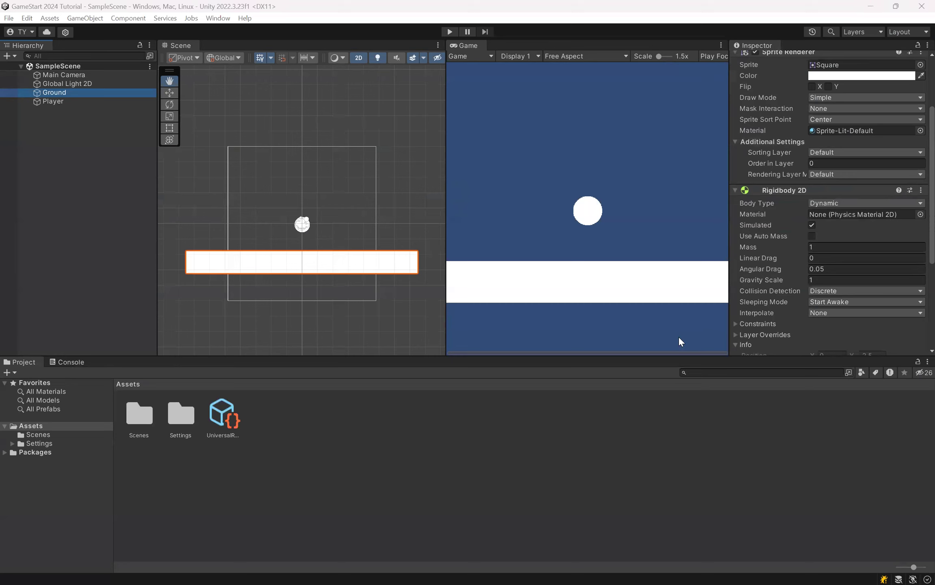
click(756, 203)
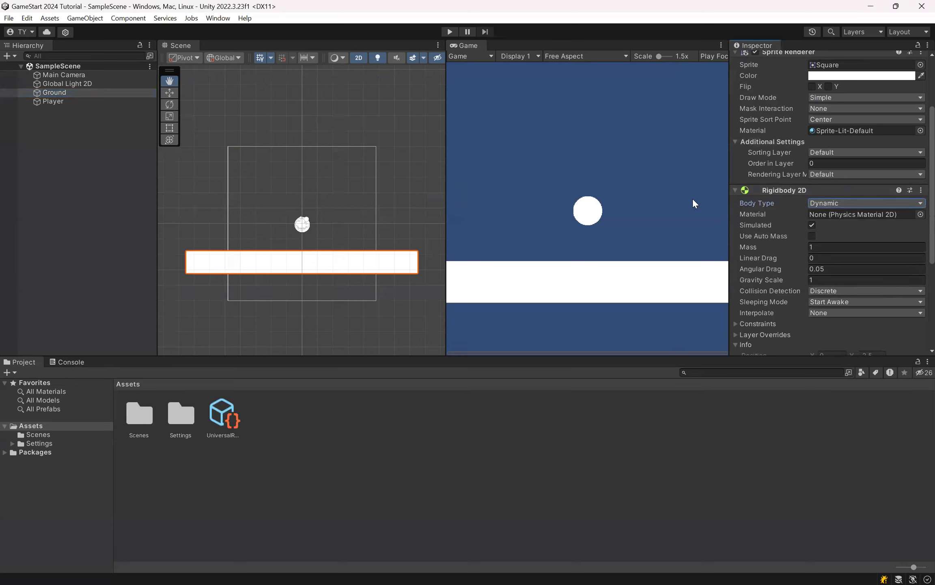
click(814, 203)
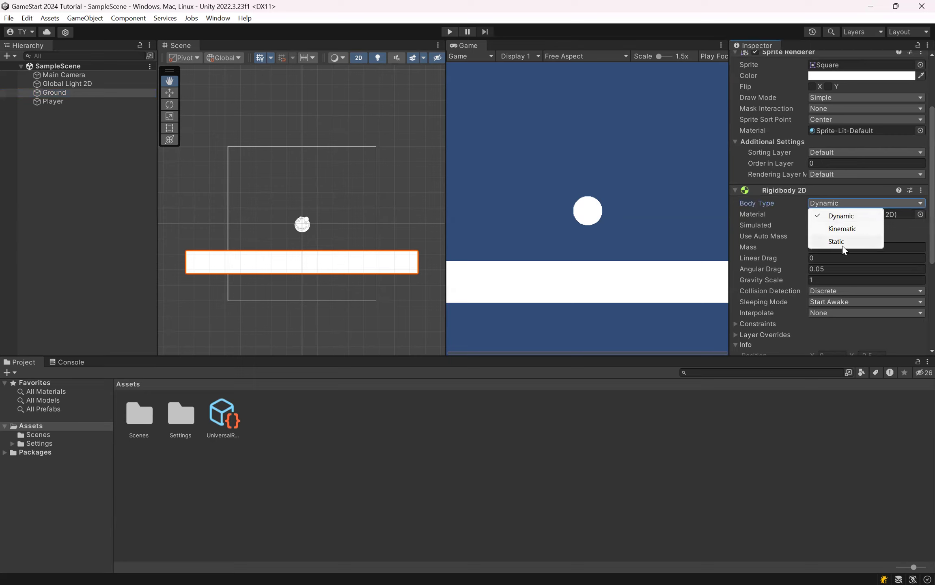
click(819, 198)
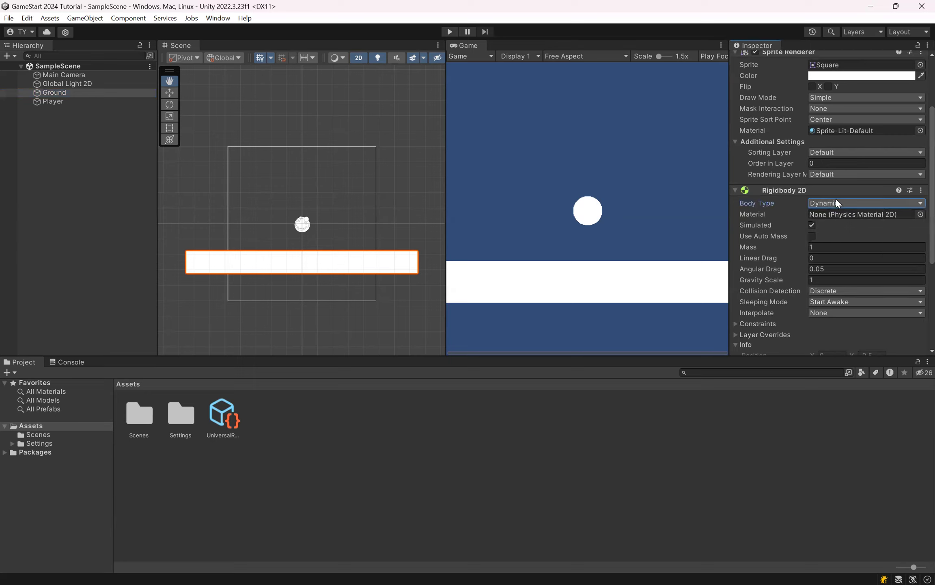
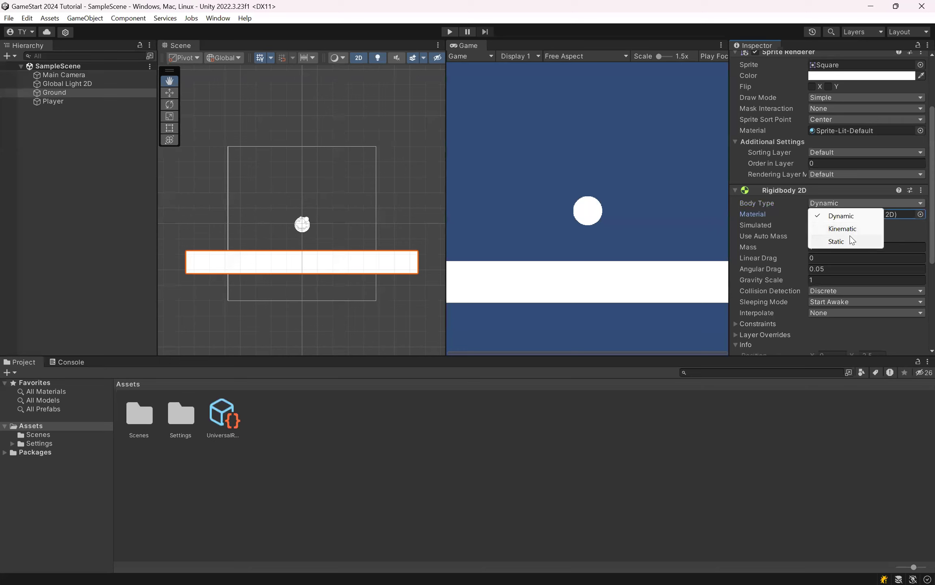
Step: Set the Ground's Rigidbody 2D body type to Static, and test-run the scene in Play mode before stopping it
click(837, 241)
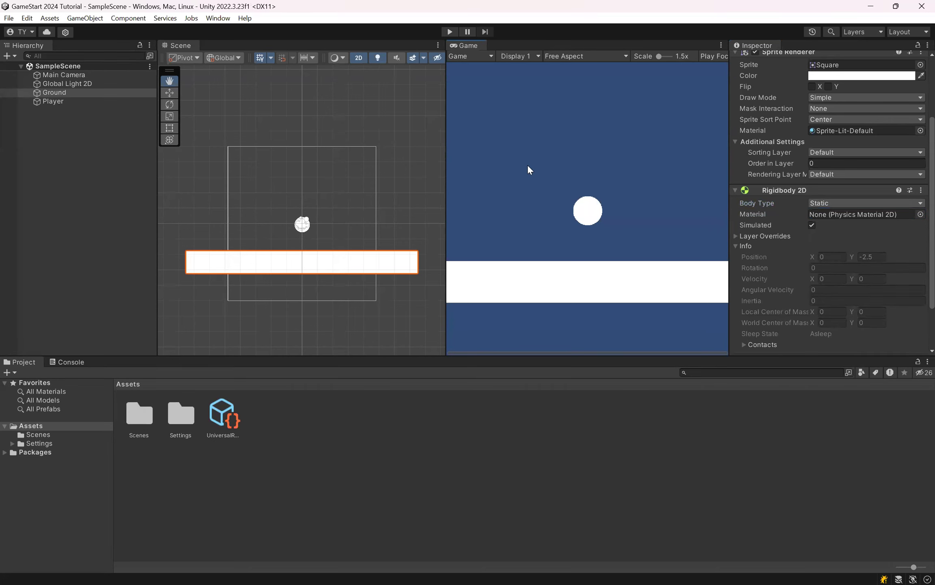
click(68, 93)
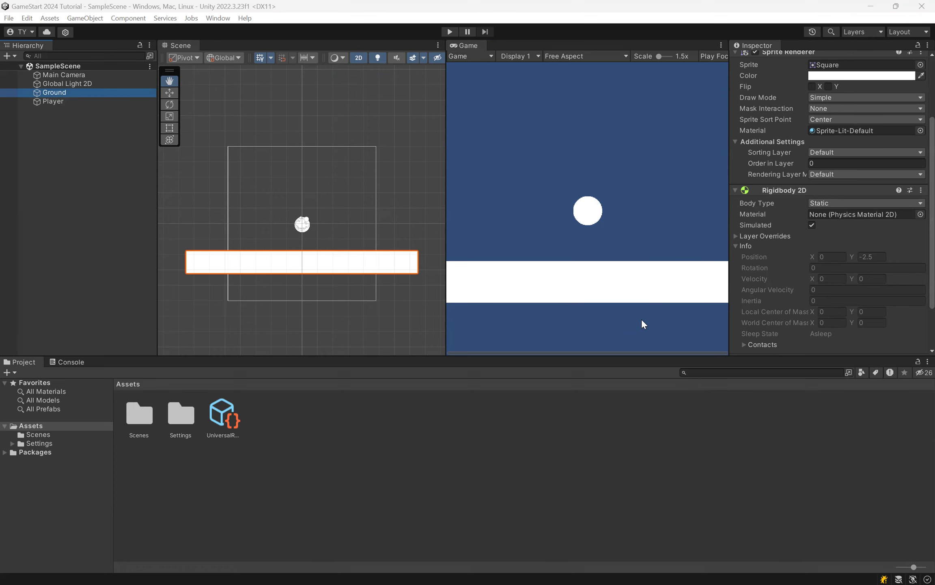
click(448, 32)
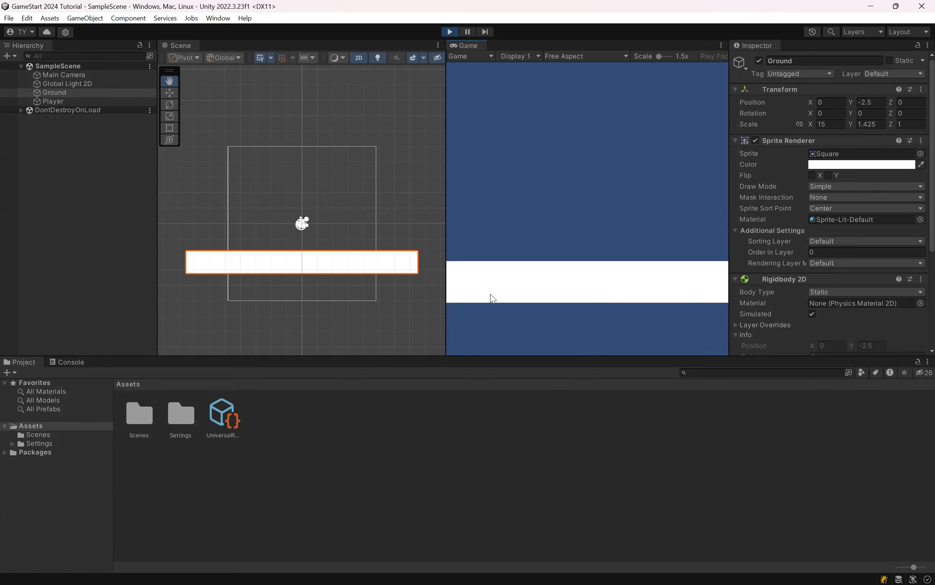
click(449, 32)
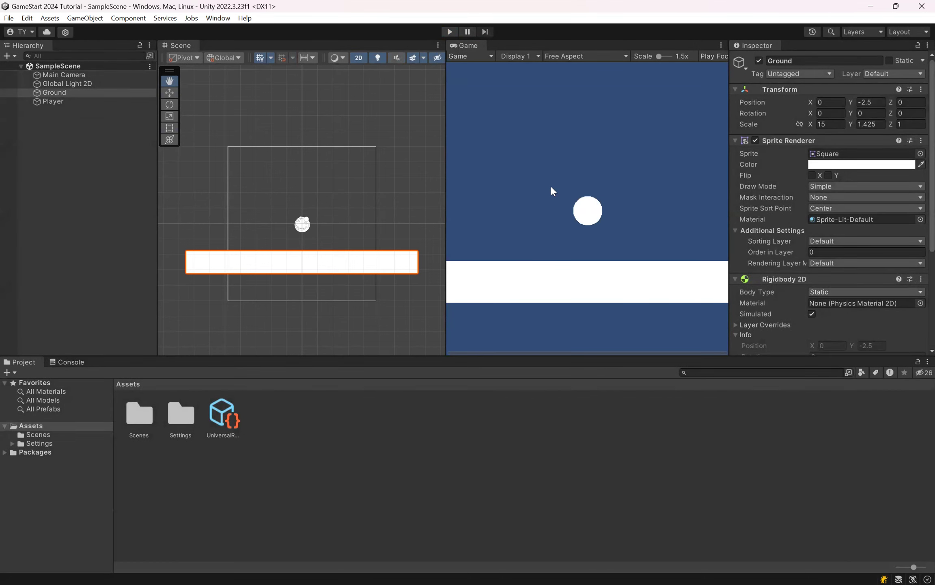
key(alt+Tab)
key(alt+Tab)
drag(210, 320, 269, 261)
drag(351, 259, 289, 279)
scroll(295, 274, up, 1)
drag(344, 276, 348, 278)
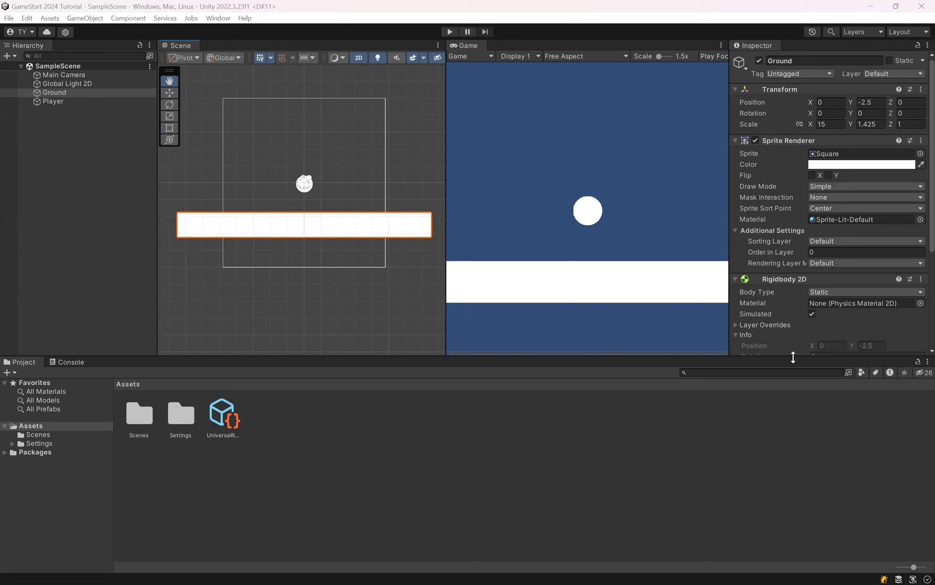
Step: Add a Box Collider 2D component to the Ground object
scroll(852, 226, down, 4)
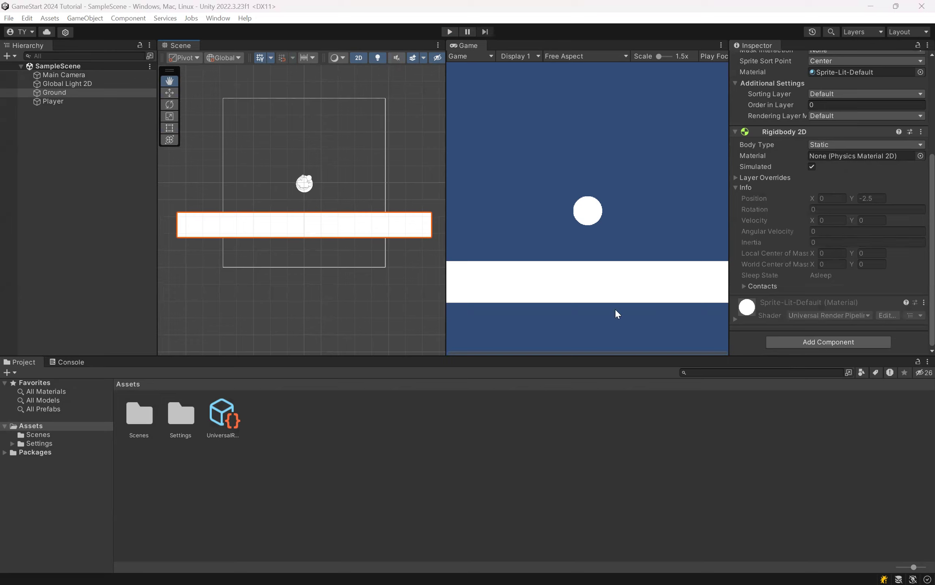
click(317, 190)
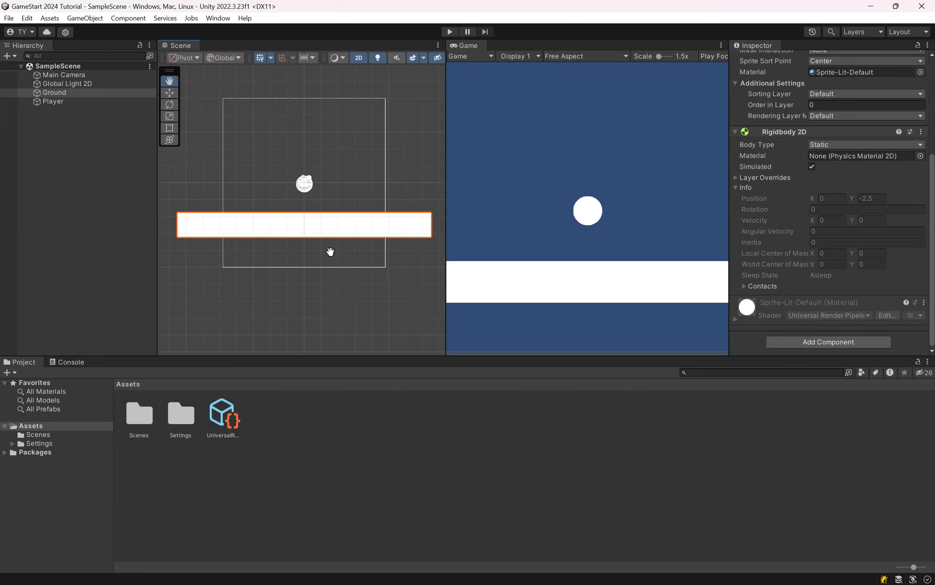
click(71, 92)
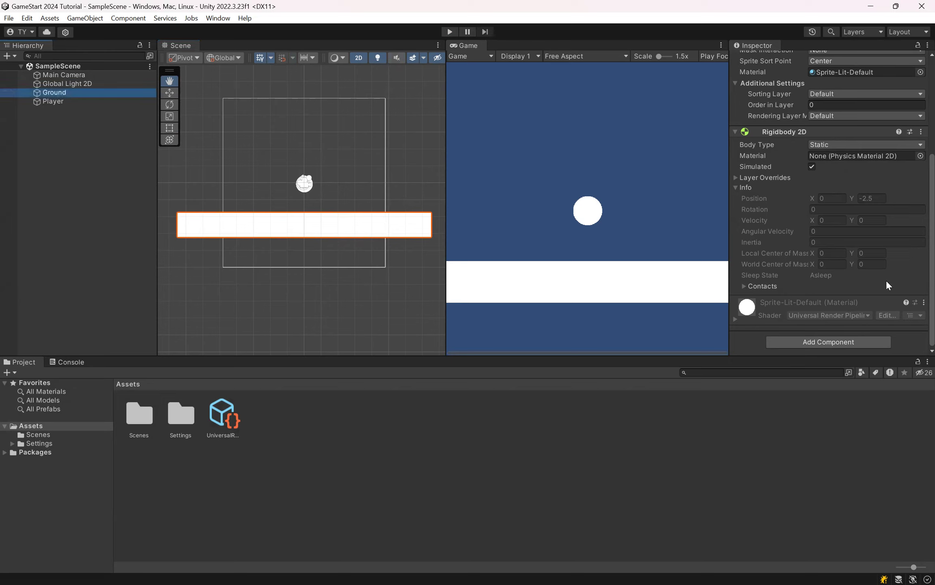
click(69, 92)
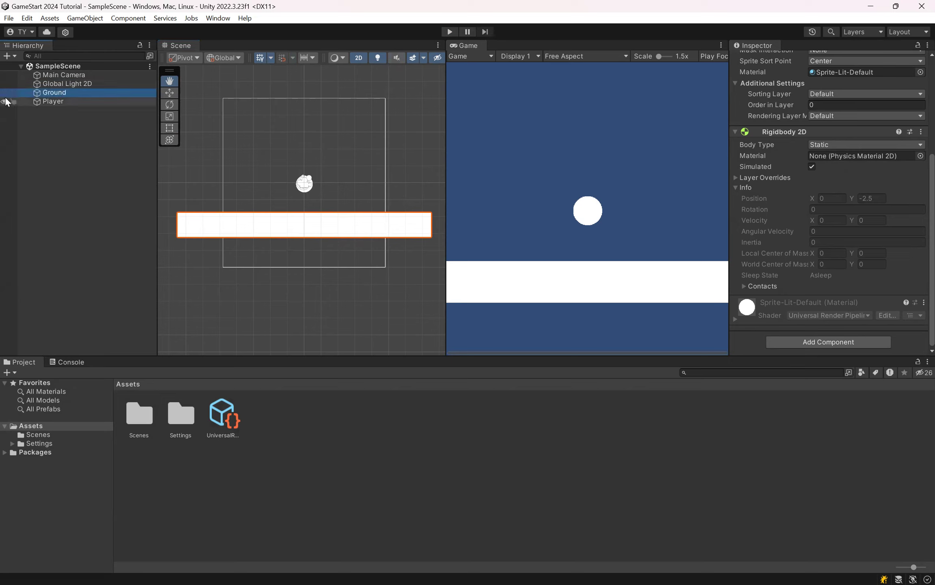
click(807, 342)
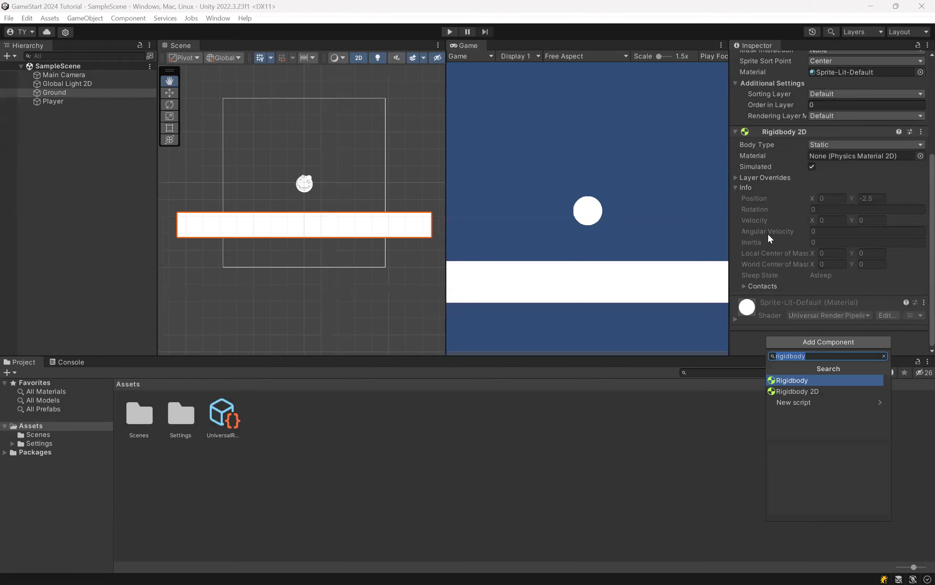
text(collider)
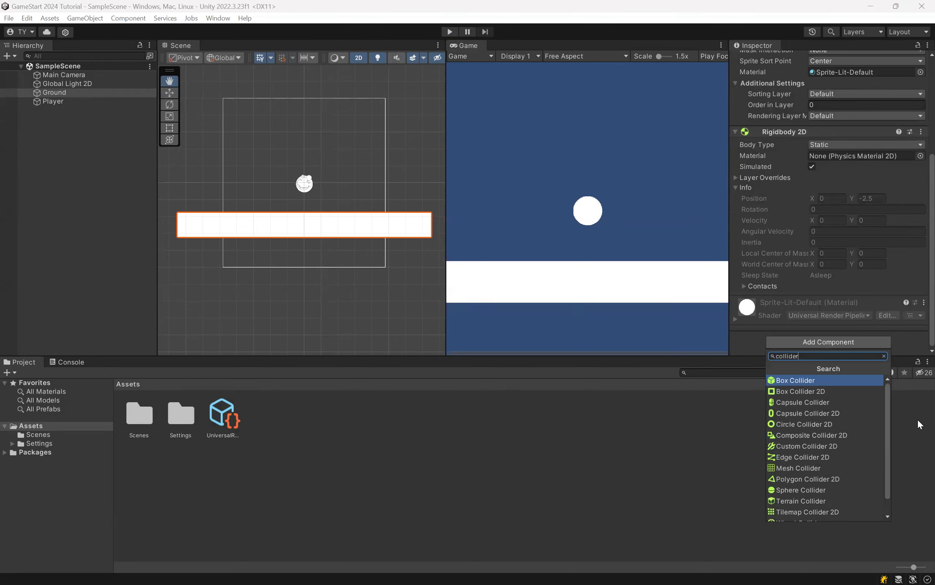
key(Escape)
key(ctrl+shift+a)
key(Down)
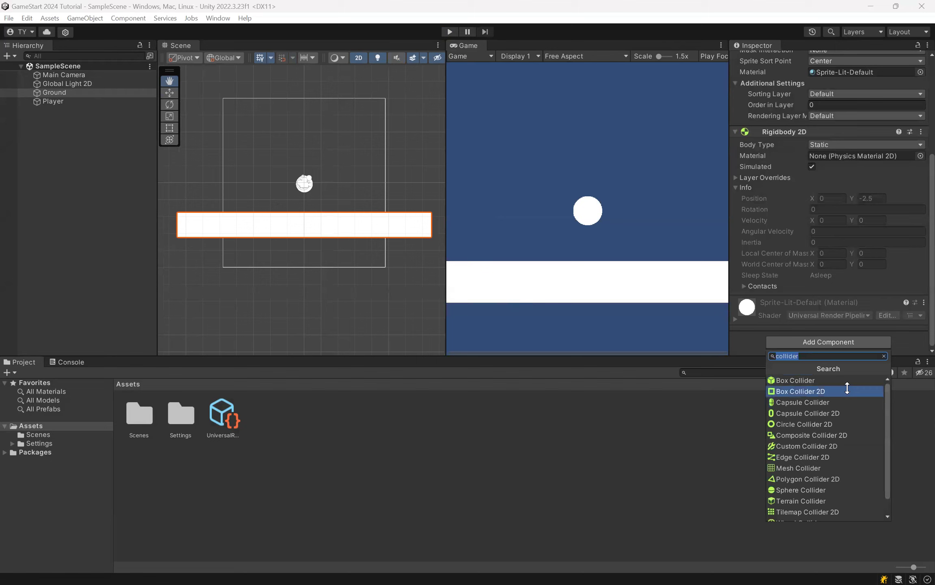
click(847, 390)
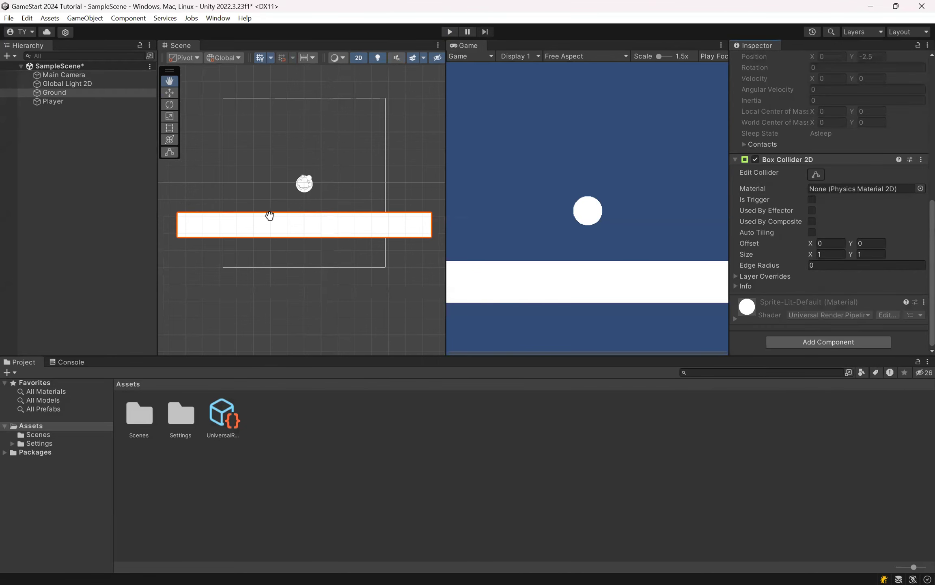
Step: Review the components on the Ground object, including its Box Collider 2D, and save the scene
double_click(84, 93)
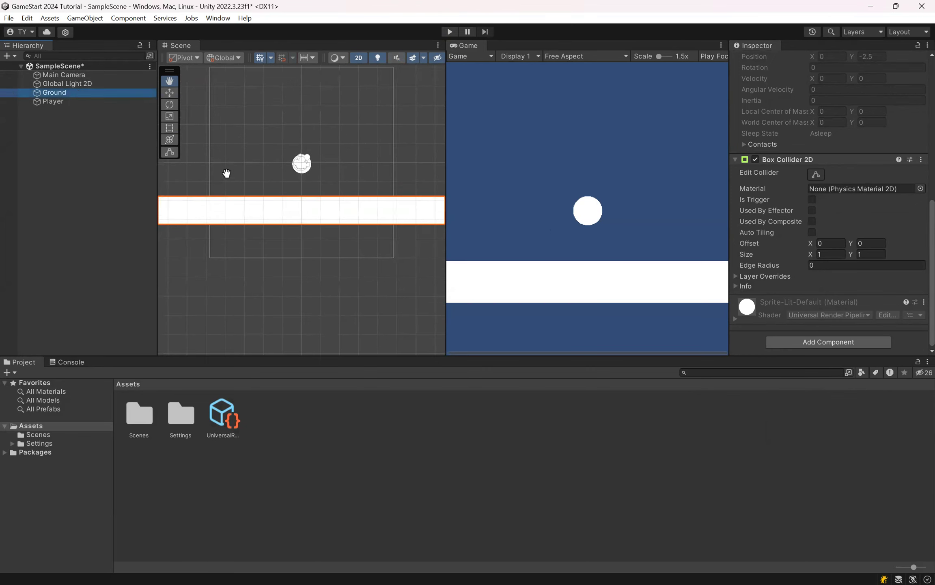
click(82, 100)
click(79, 92)
scroll(808, 246, down, 4)
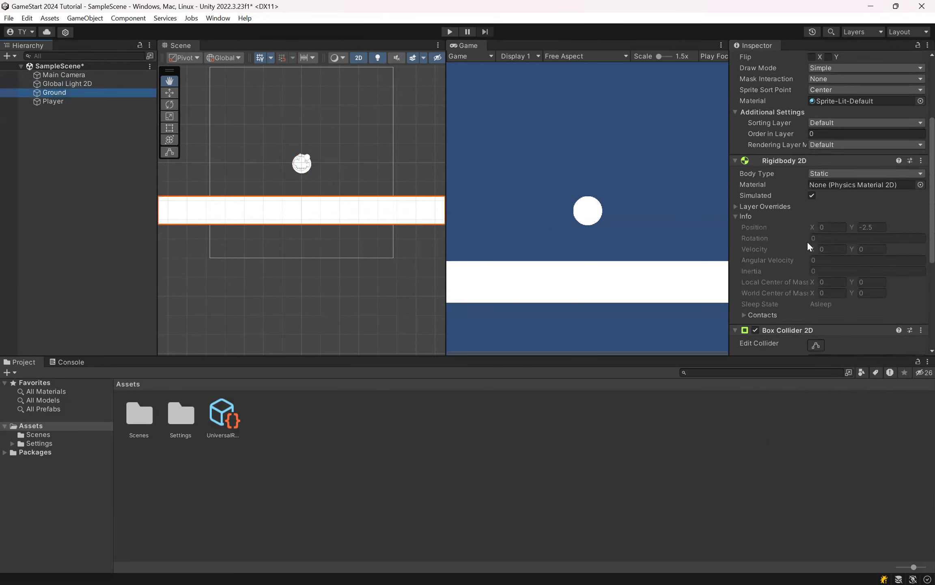
scroll(808, 246, down, 4)
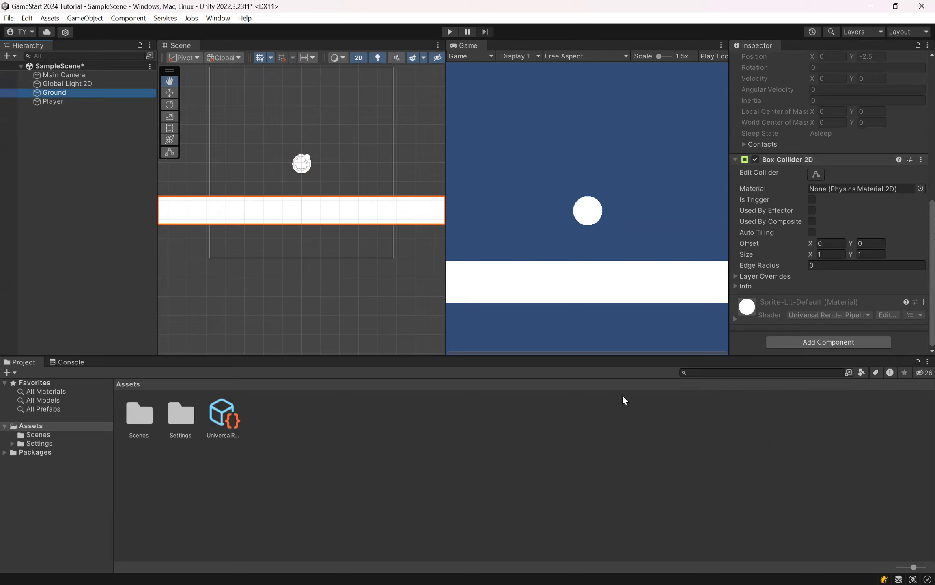
click(108, 134)
key(ctrl+s)
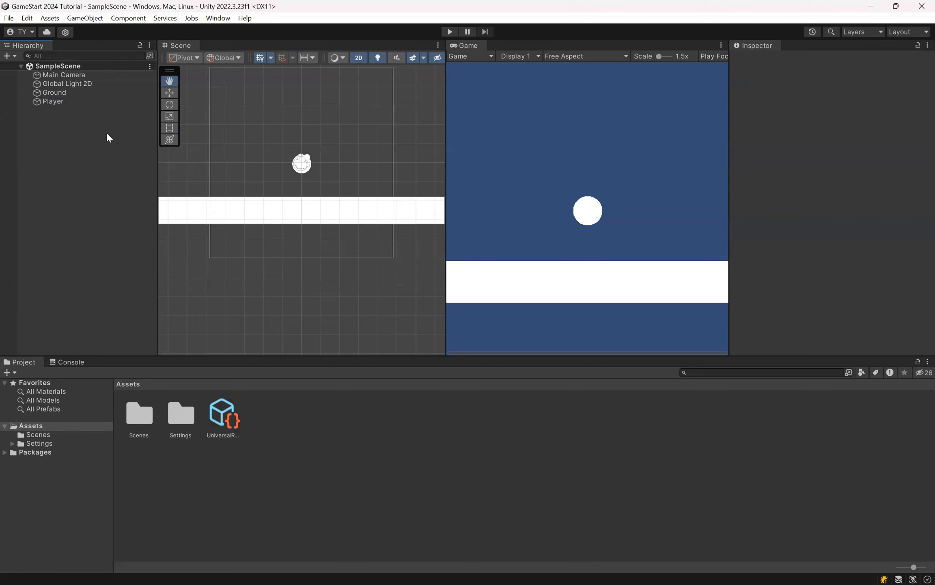
Step: Add a Circle Collider 2D component to the Player object and save the scene
click(65, 105)
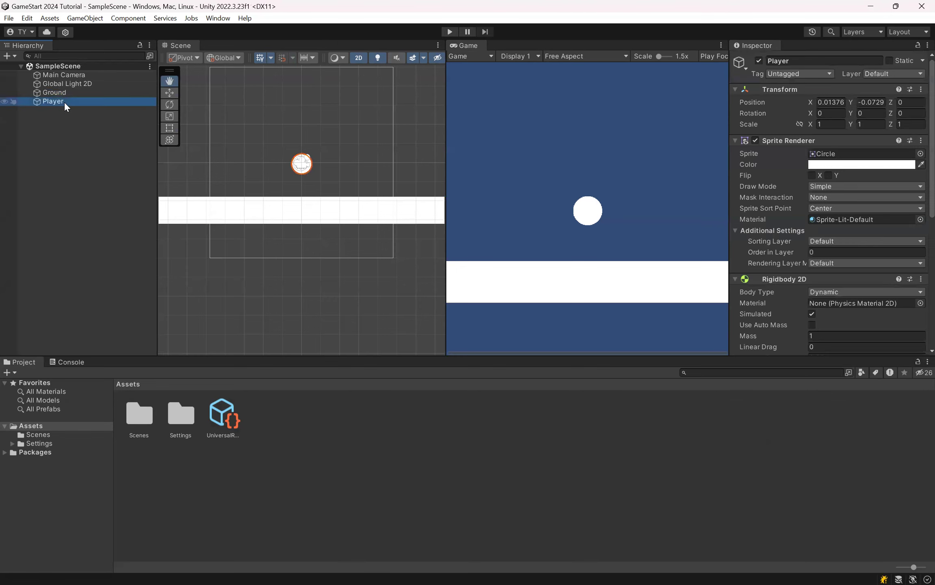
scroll(812, 249, down, 3)
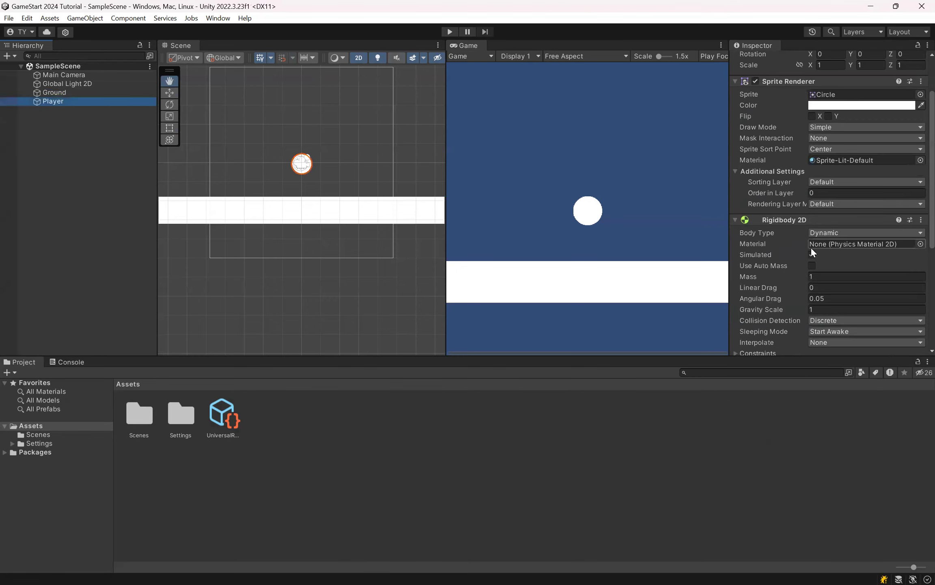
scroll(812, 249, up, 3)
scroll(811, 249, down, 12)
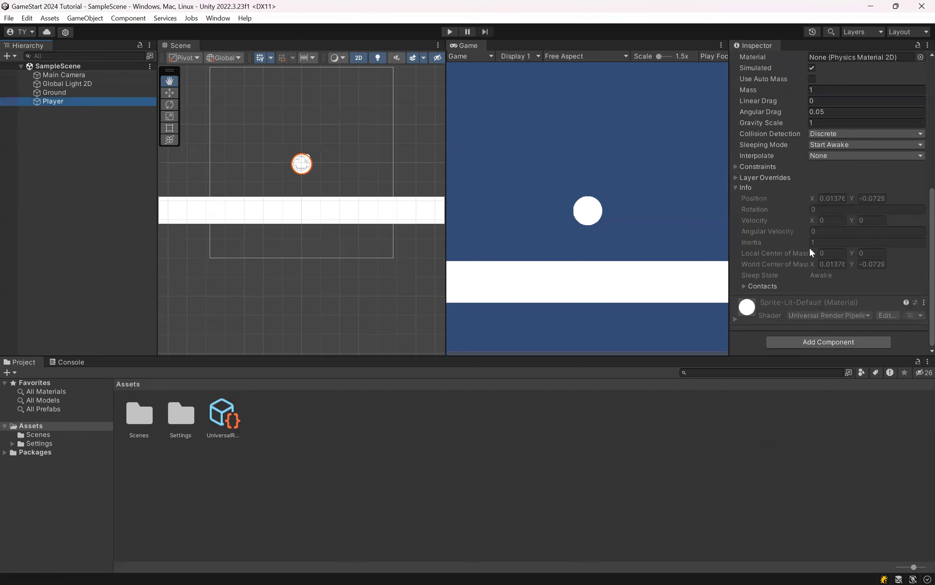
click(828, 341)
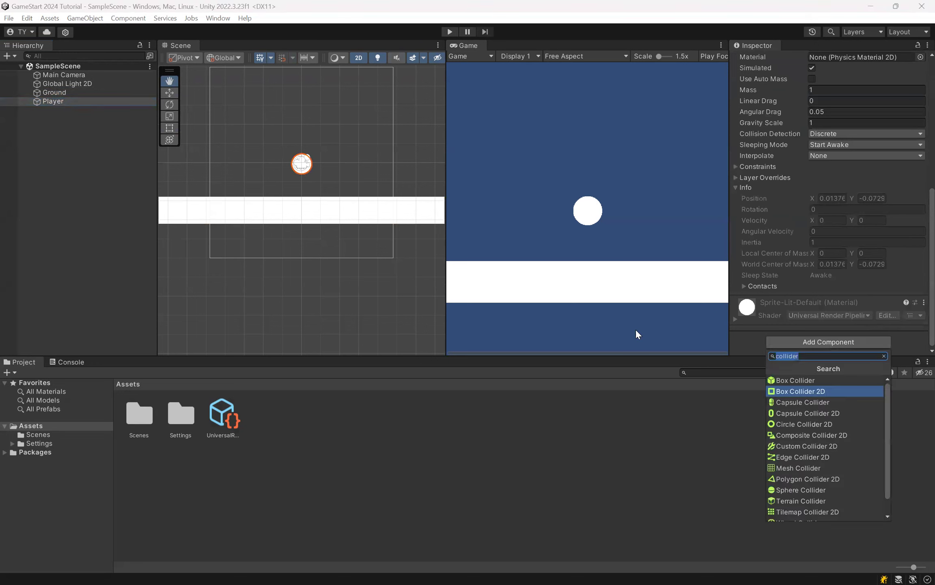
click(72, 94)
click(811, 342)
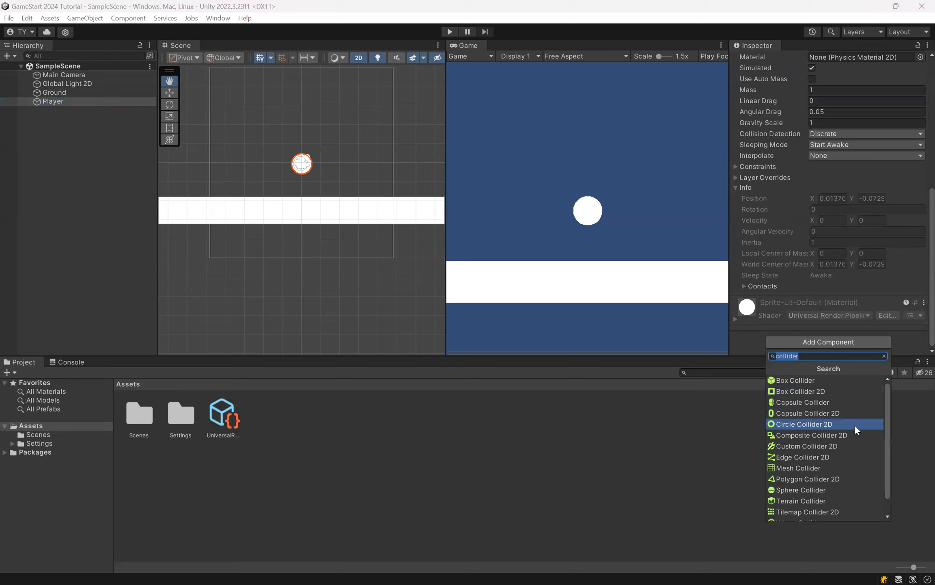
click(855, 424)
key(ctrl+s)
scroll(840, 256, down, 4)
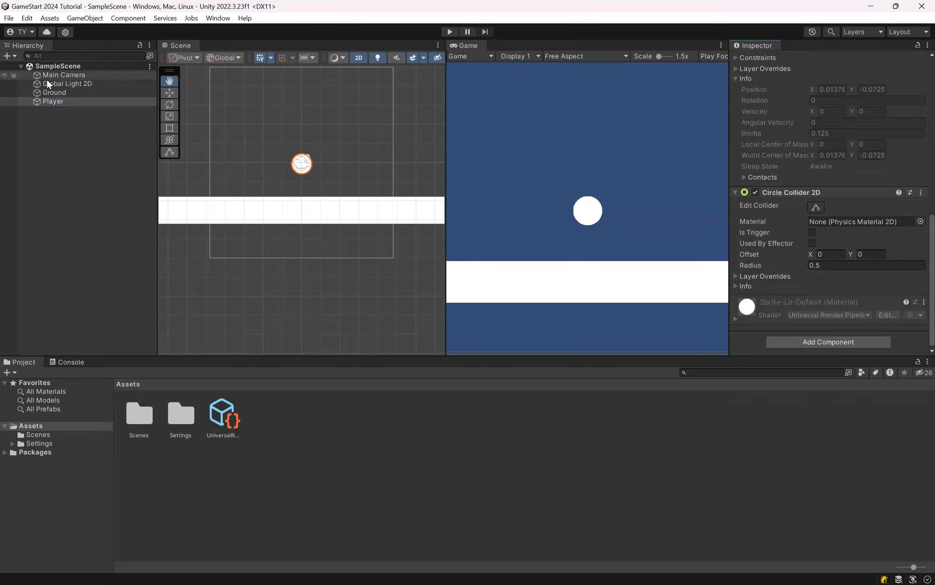
Step: Compare the Ground's and Player's collider settings, and test-run their collision in Play mode before stopping it
click(68, 93)
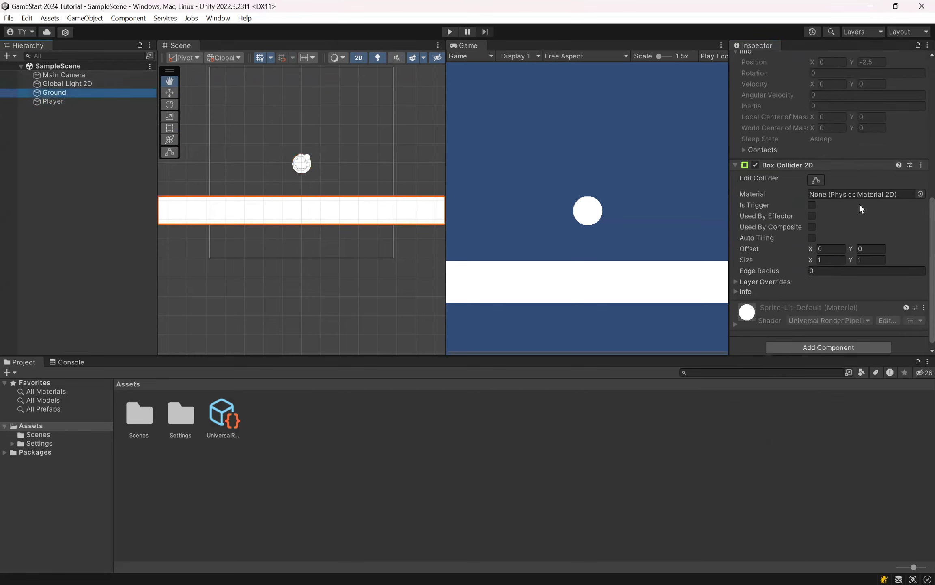
click(52, 103)
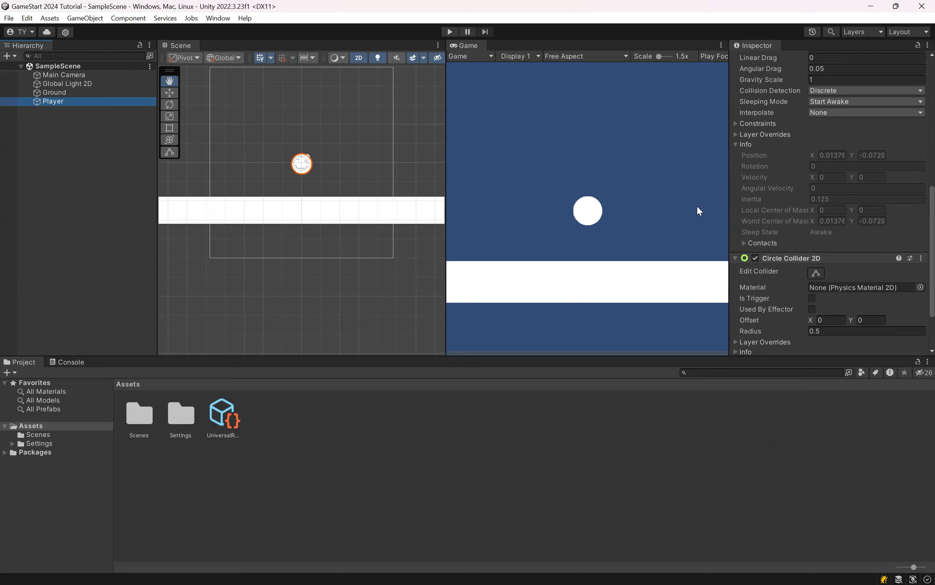
scroll(864, 184, down, 3)
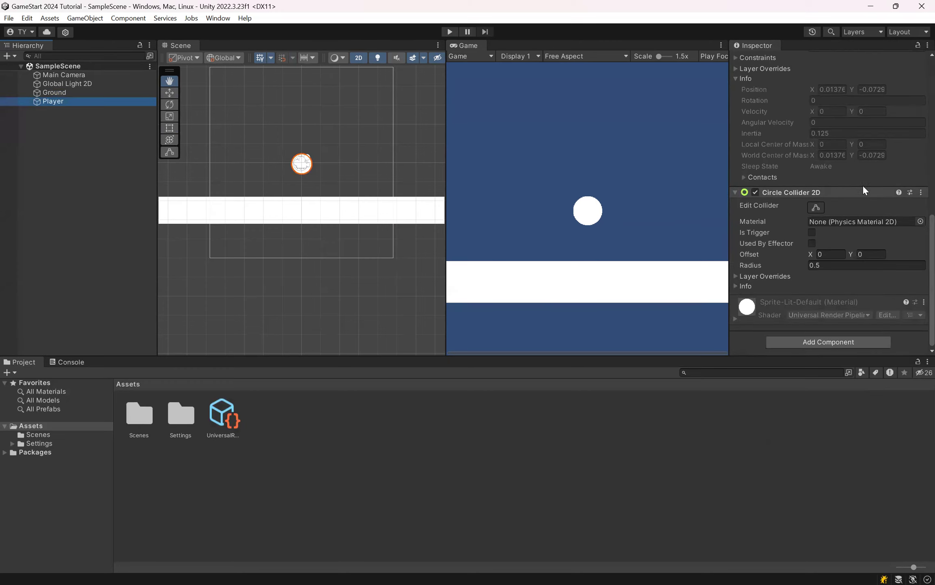
click(146, 93)
scroll(880, 185, up, 7)
scroll(880, 185, down, 7)
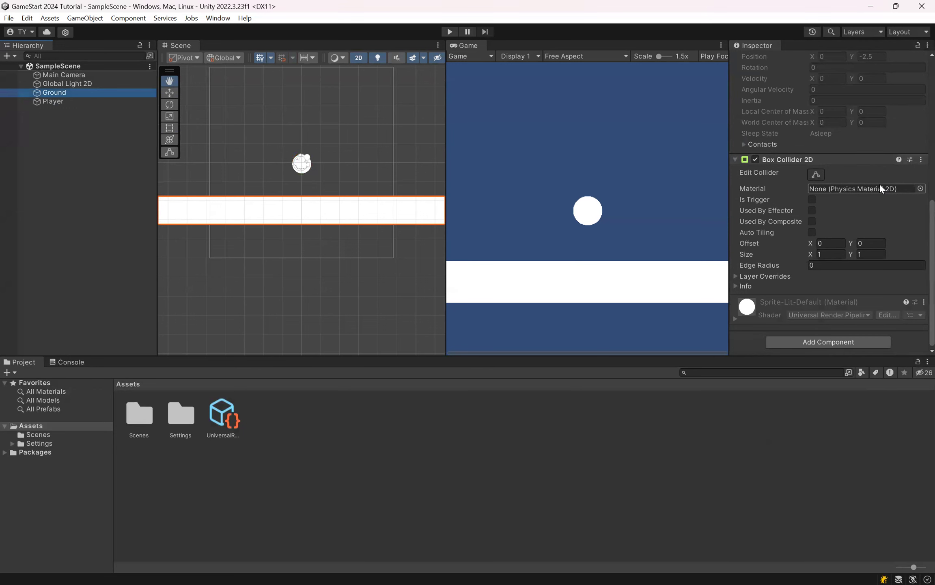
click(449, 32)
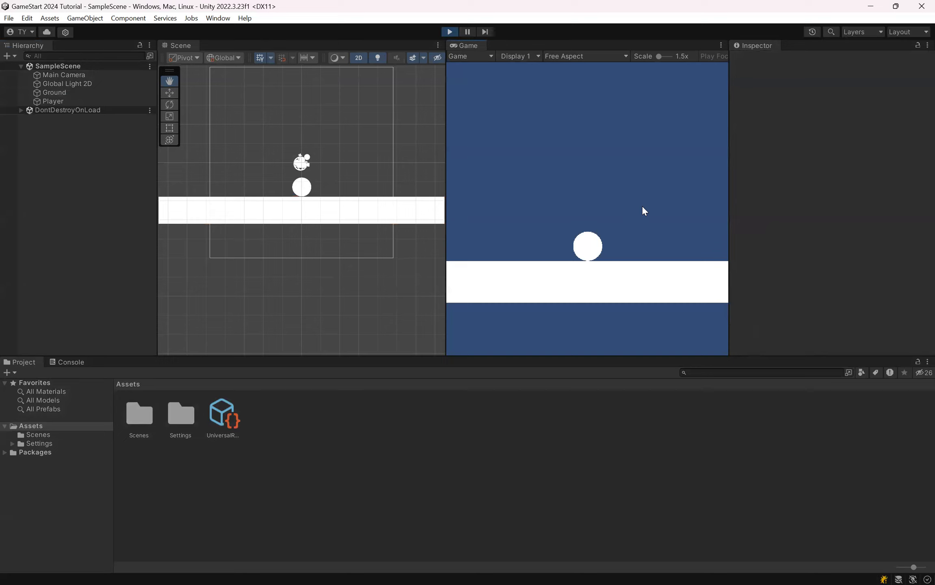
click(455, 29)
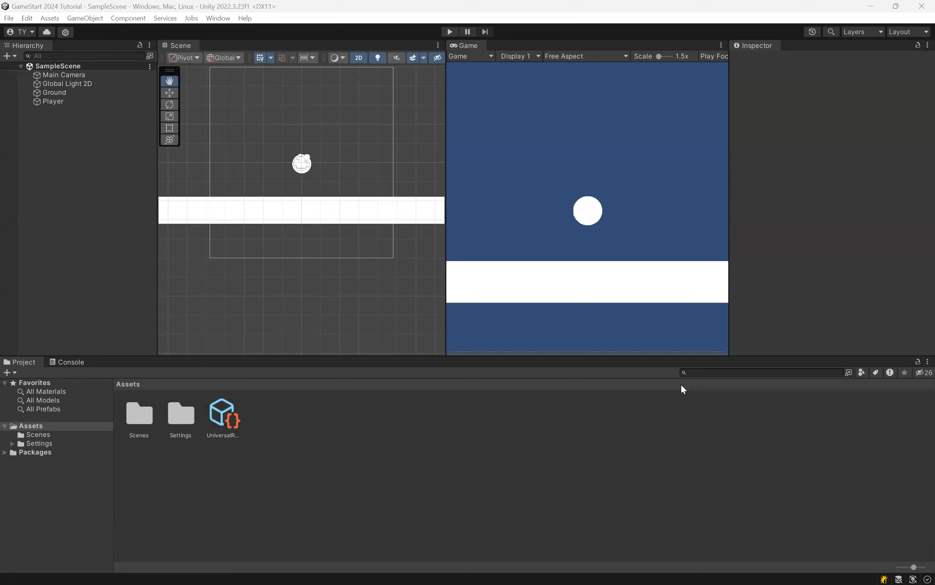
Step: Remove the Circle Collider 2D from the Player, and test-run the scene without it in Play mode before stopping it
click(75, 101)
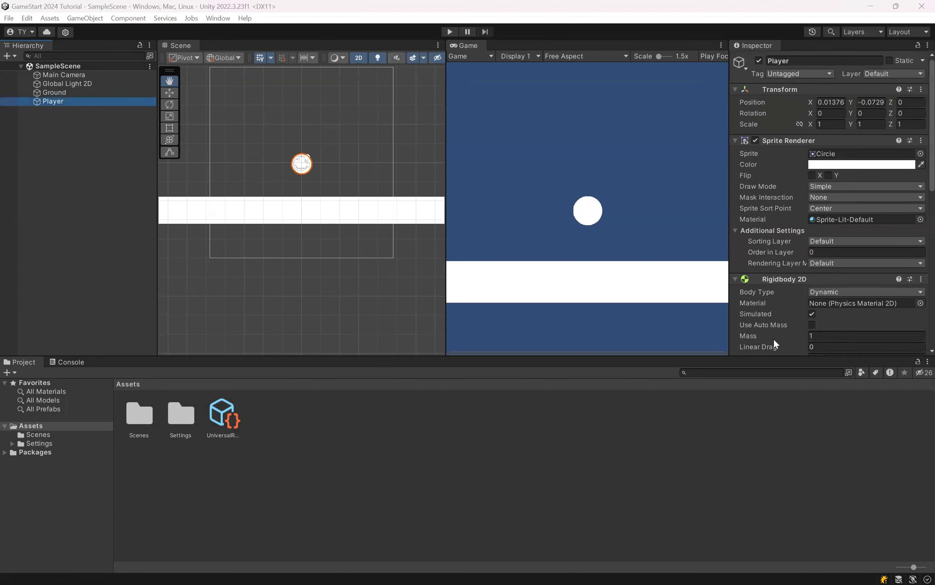
scroll(800, 238, down, 10)
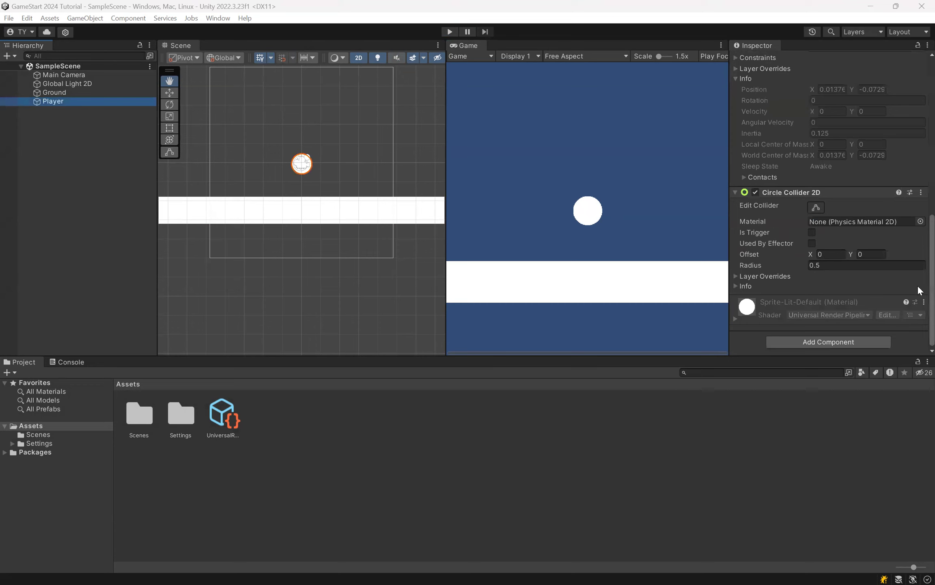
click(920, 192)
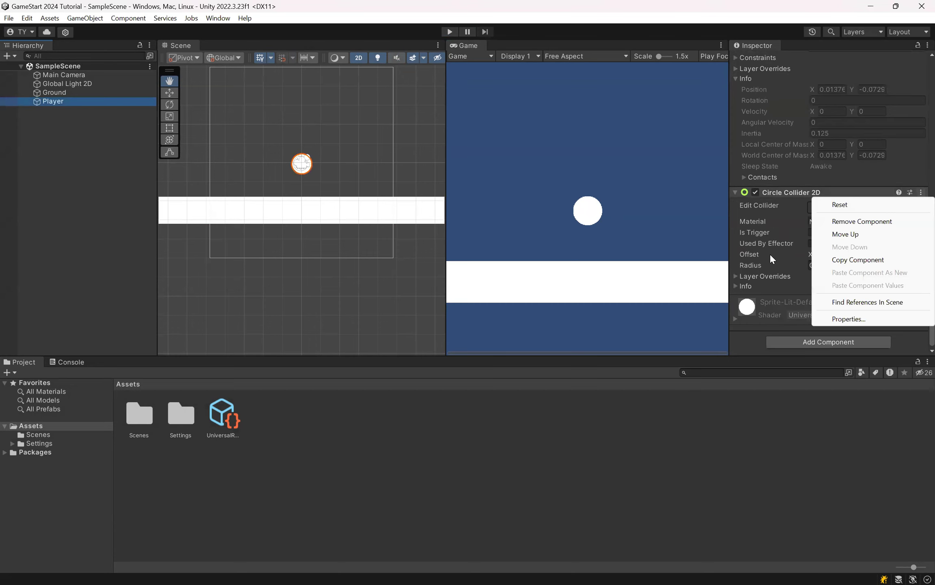
click(856, 223)
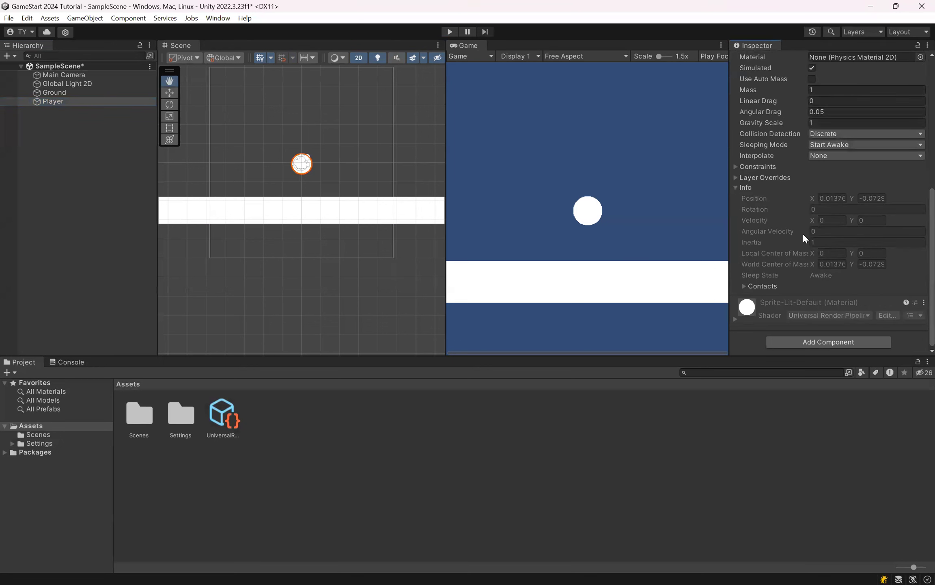
key(ctrl+p)
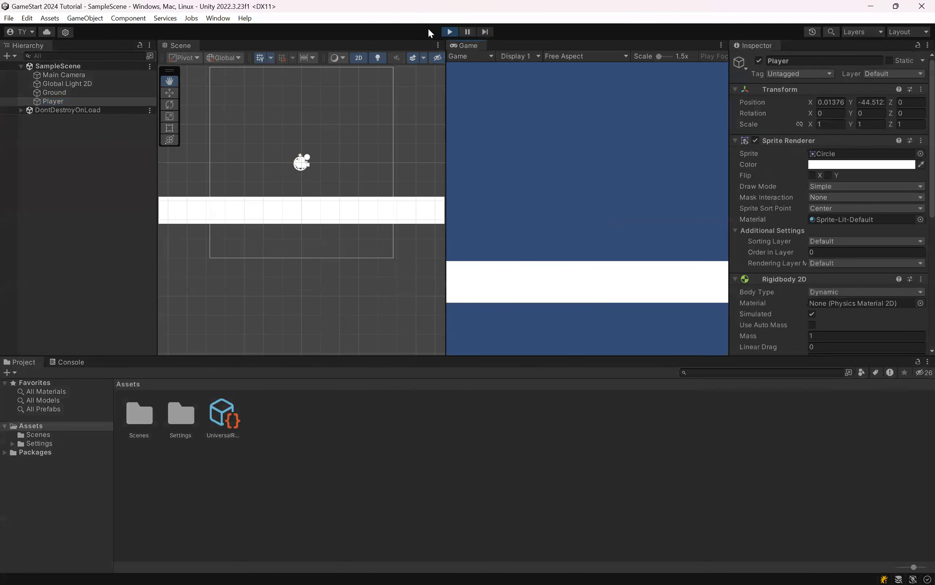
click(448, 31)
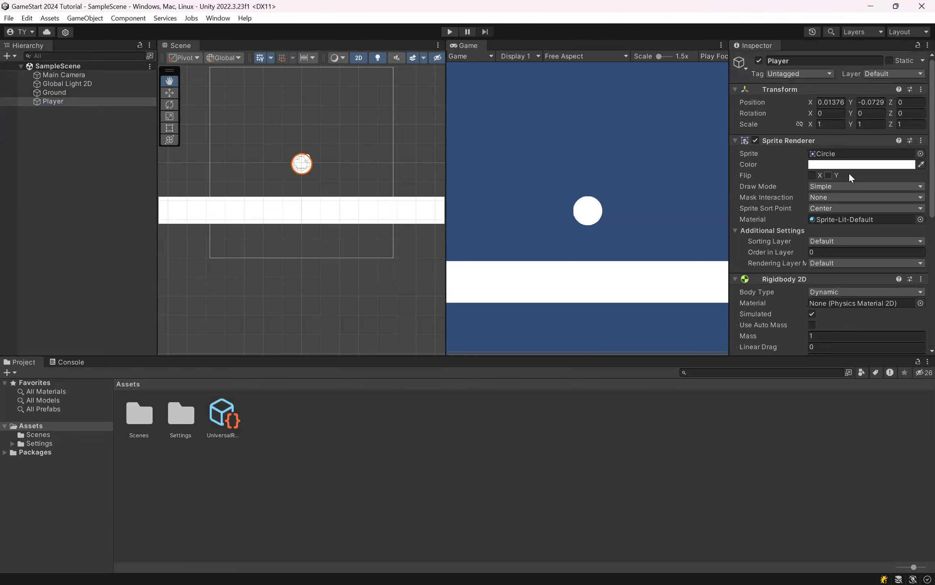
scroll(850, 179, down, 10)
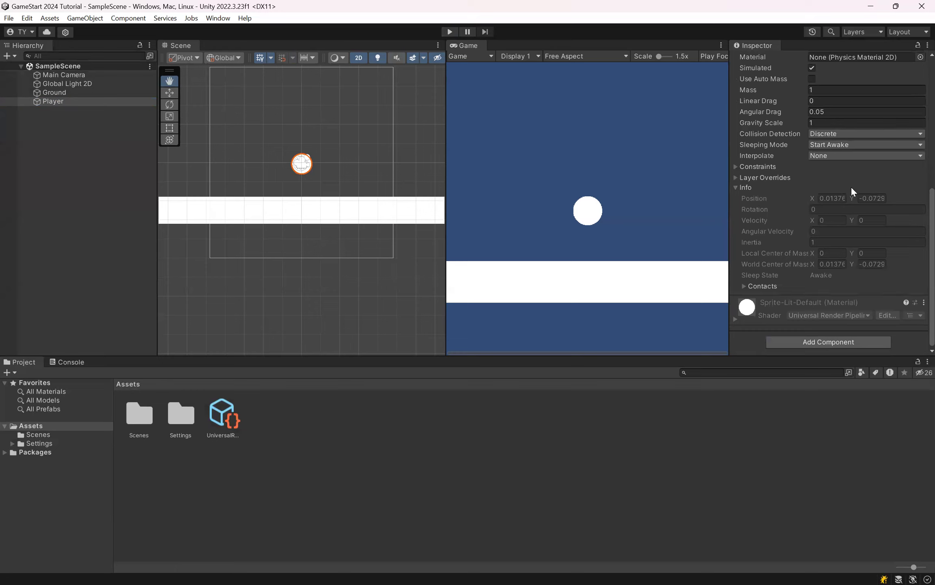
Step: Add a Circle Collider 2D component to the Player and remove the Rigidbody 2D component from the Ground
click(829, 339)
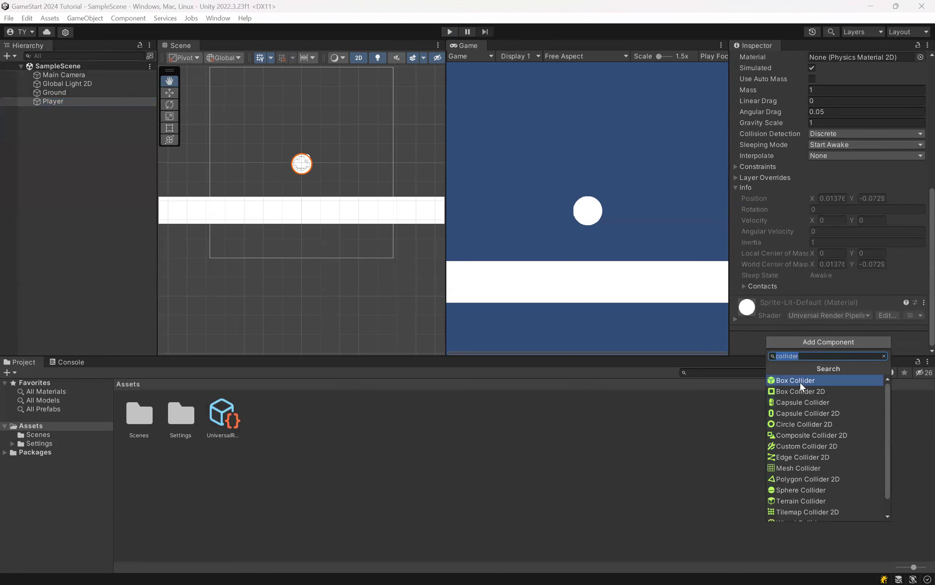
click(820, 423)
click(67, 92)
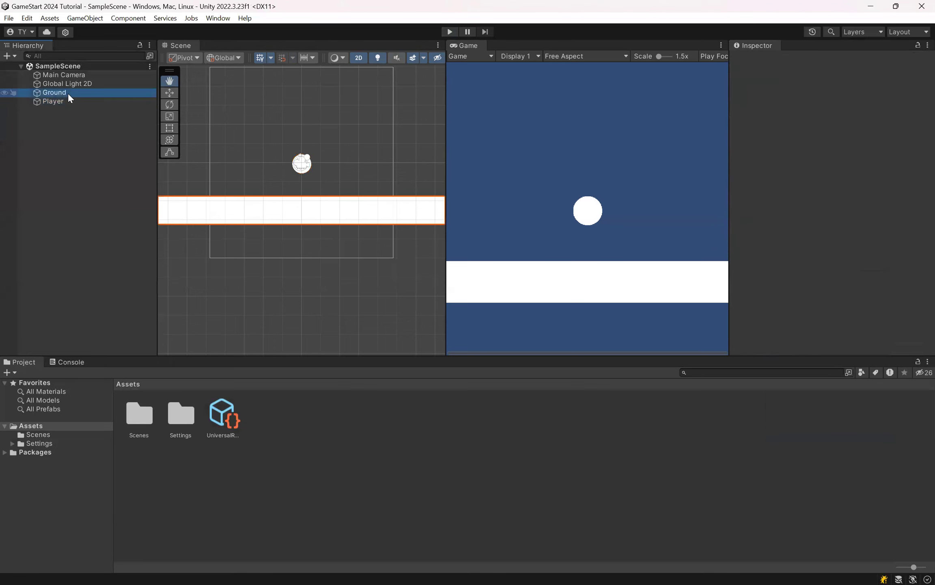
scroll(920, 130, down, 3)
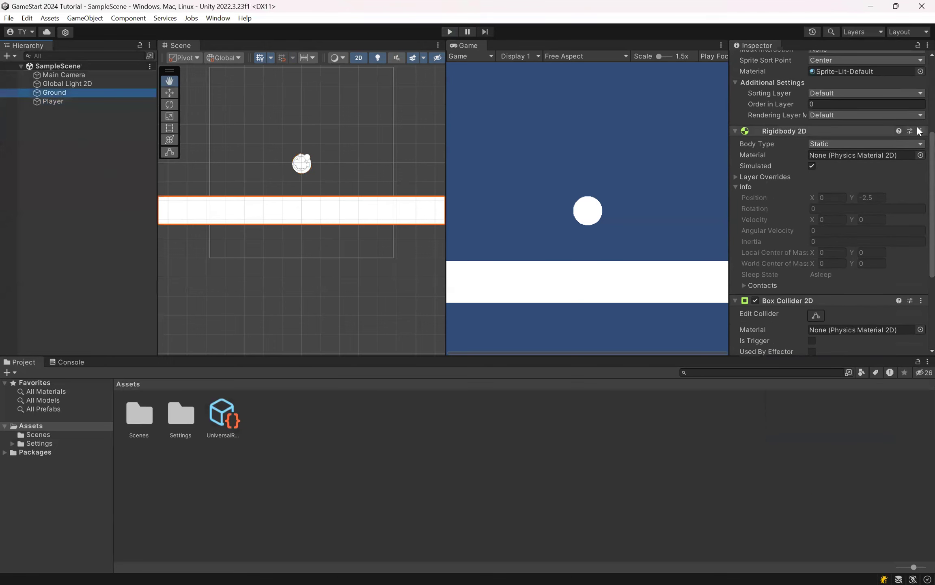
click(920, 130)
click(859, 159)
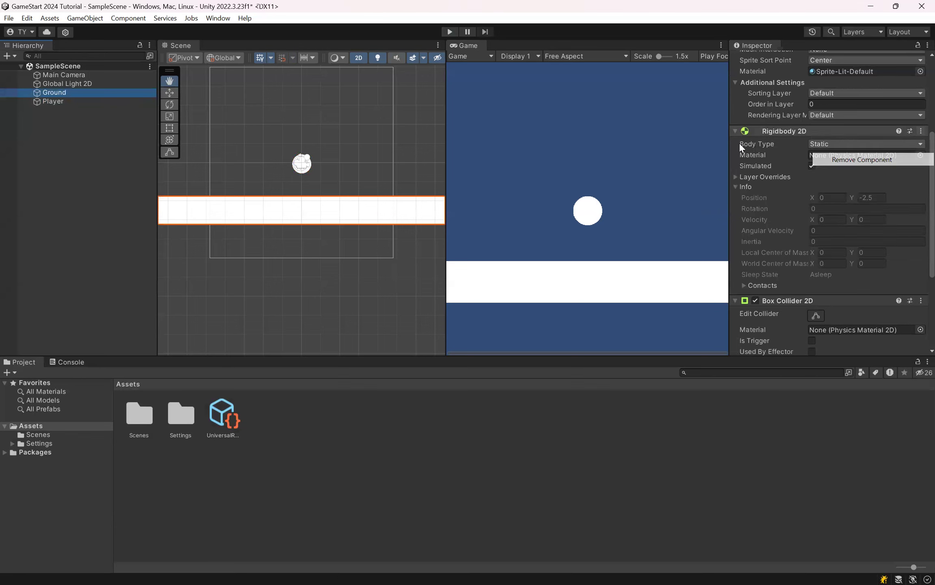
Step: Test-run the scene in Play mode, reviewing the Ground's remaining components including its Box Collider 2D, and stop it
click(449, 32)
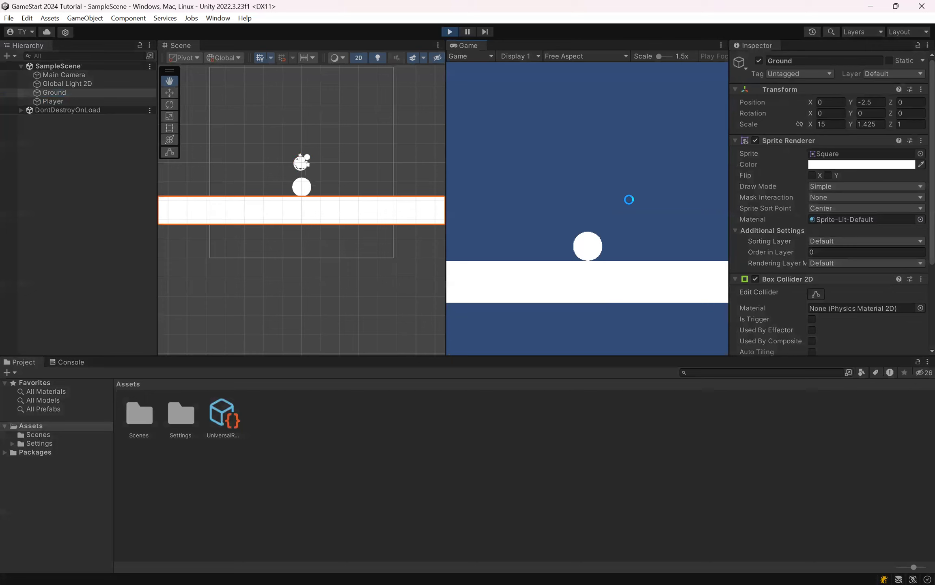
scroll(885, 205, down, 5)
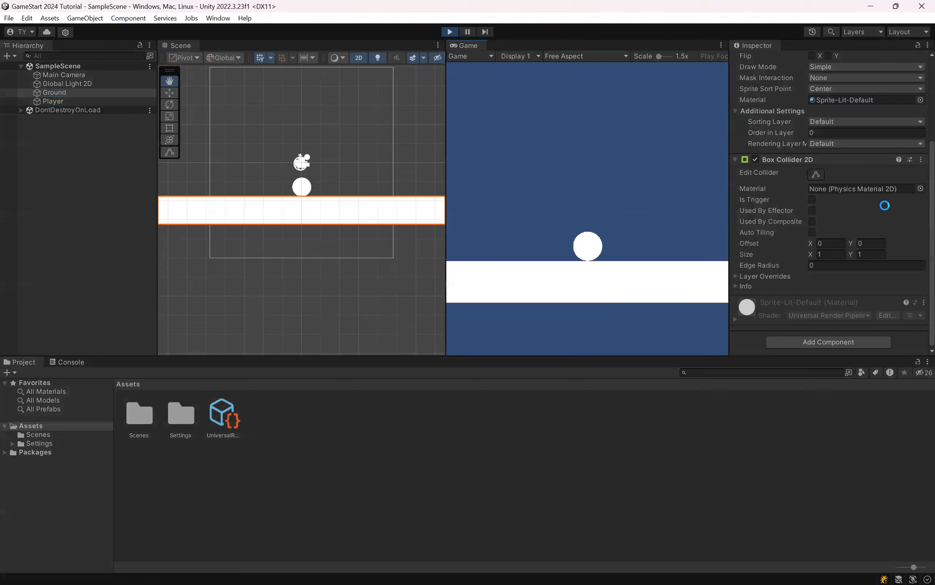
scroll(885, 205, up, 5)
scroll(886, 205, down, 5)
scroll(885, 205, up, 5)
scroll(885, 205, down, 5)
click(450, 33)
Step: Review the components on the Player, including its Circle Collider 2D, and compare them with those on the Ground
click(72, 101)
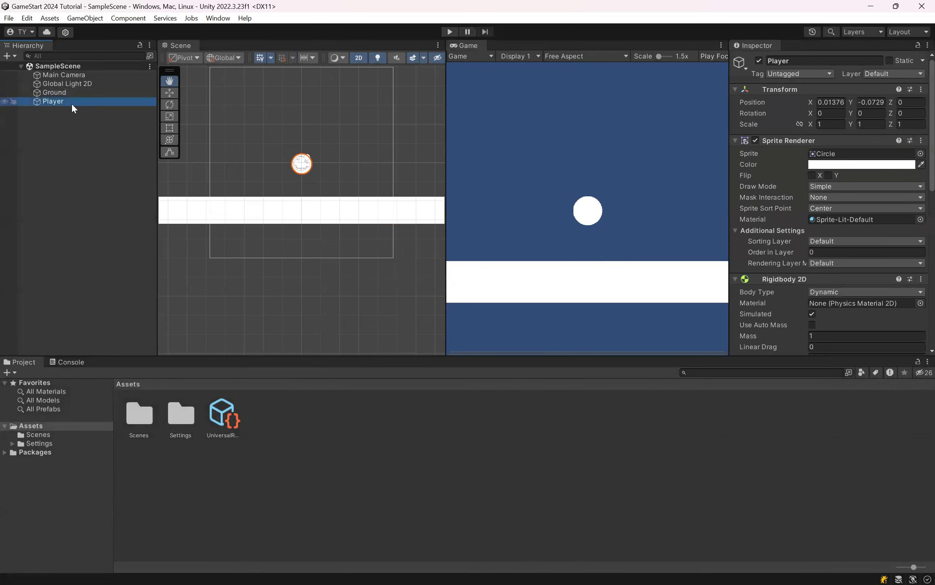
scroll(771, 215, down, 5)
scroll(770, 215, down, 4)
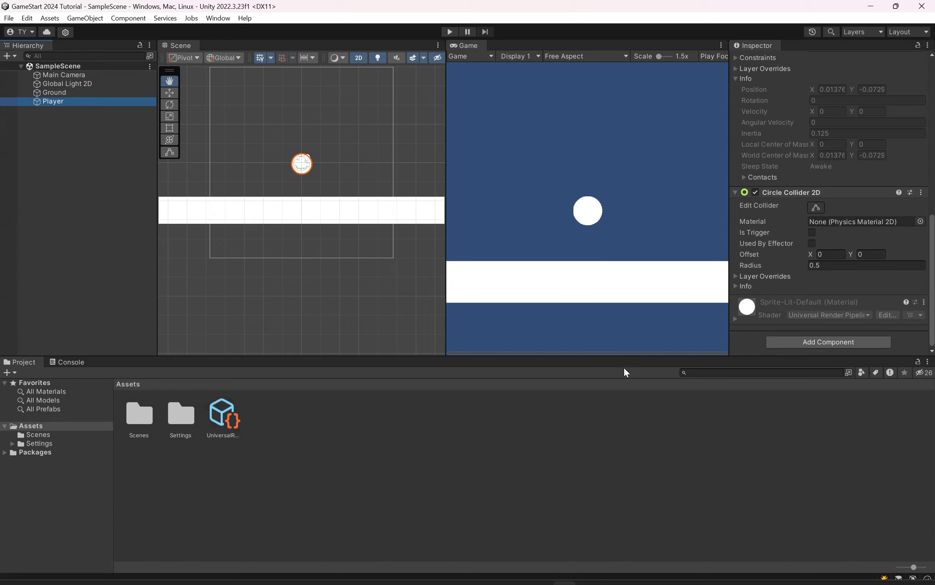
key(super)
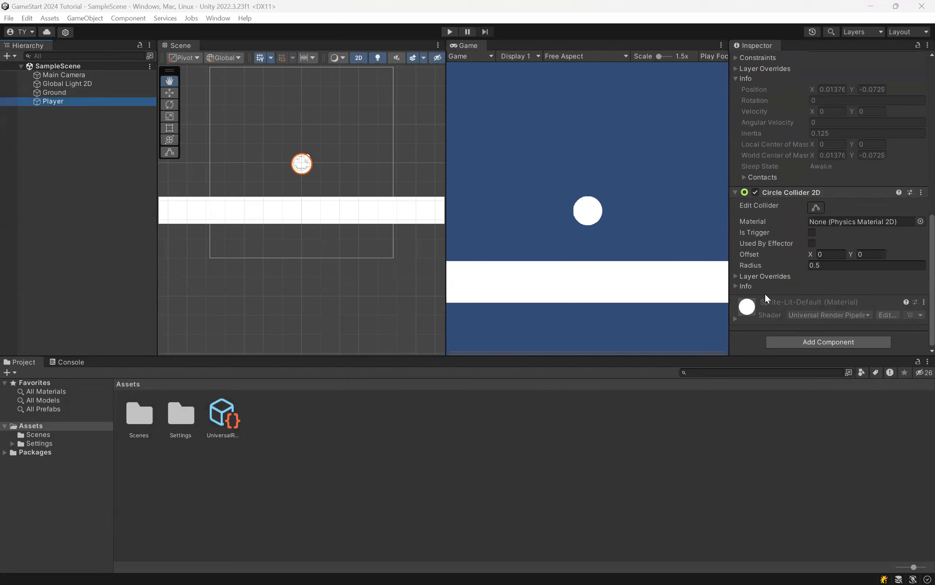
click(83, 18)
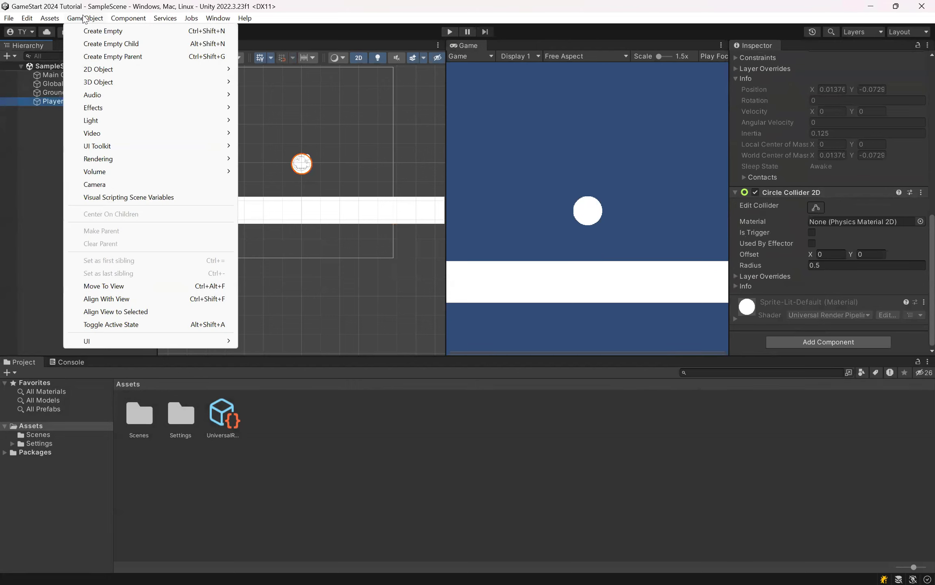
click(29, 24)
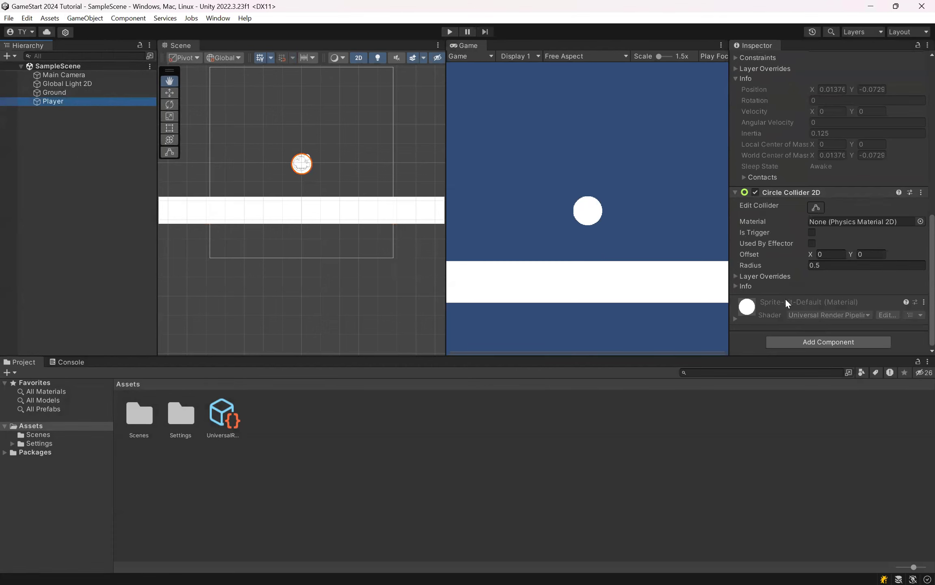
click(71, 92)
scroll(830, 234, up, 3)
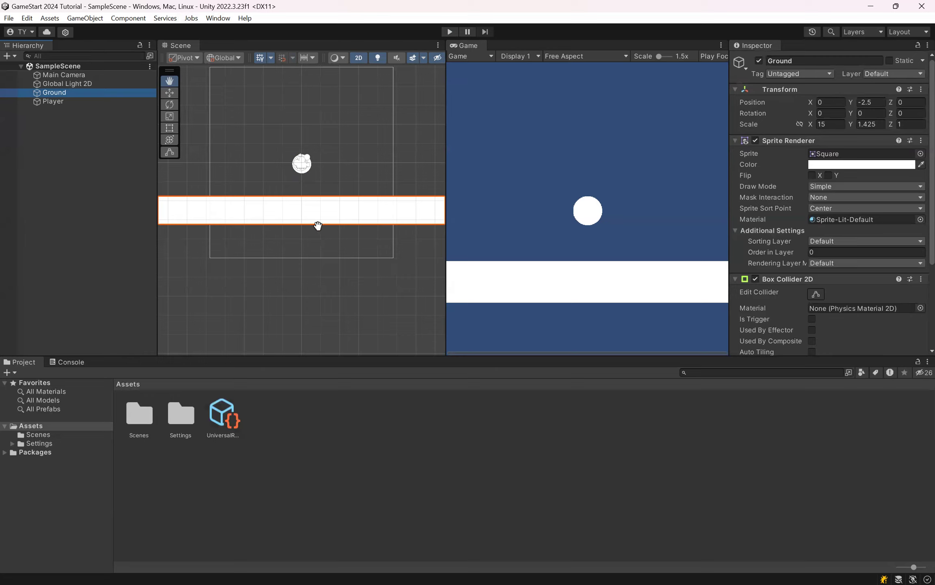
click(53, 103)
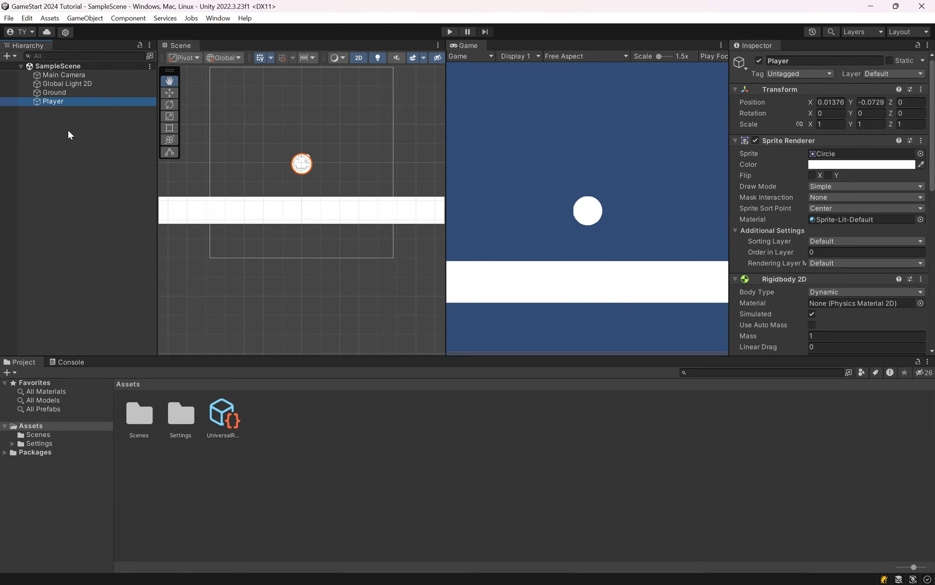
Step: Open the External Tools preferences and collapse the 2D, Analysis and Search categories
click(140, 19)
click(141, 19)
click(27, 19)
click(27, 19)
click(26, 19)
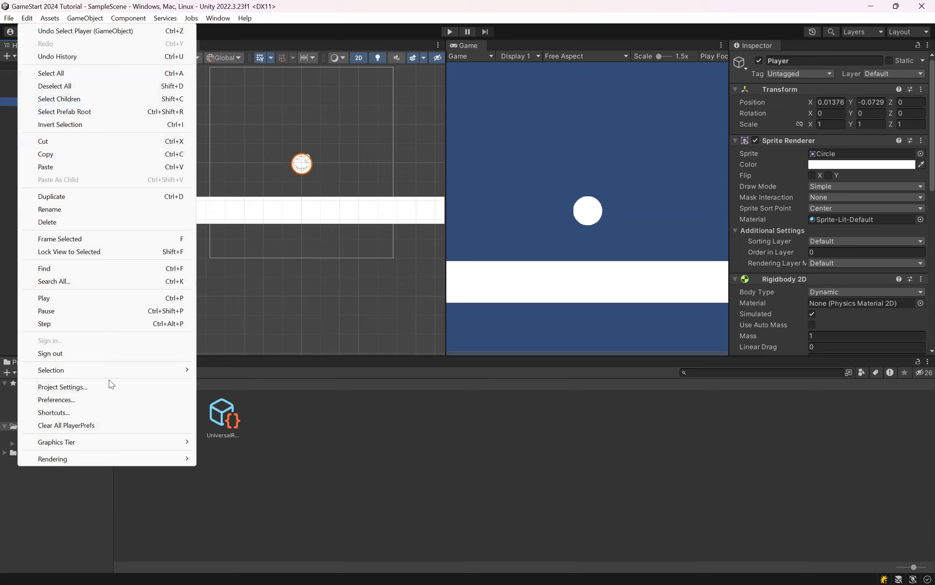
click(84, 402)
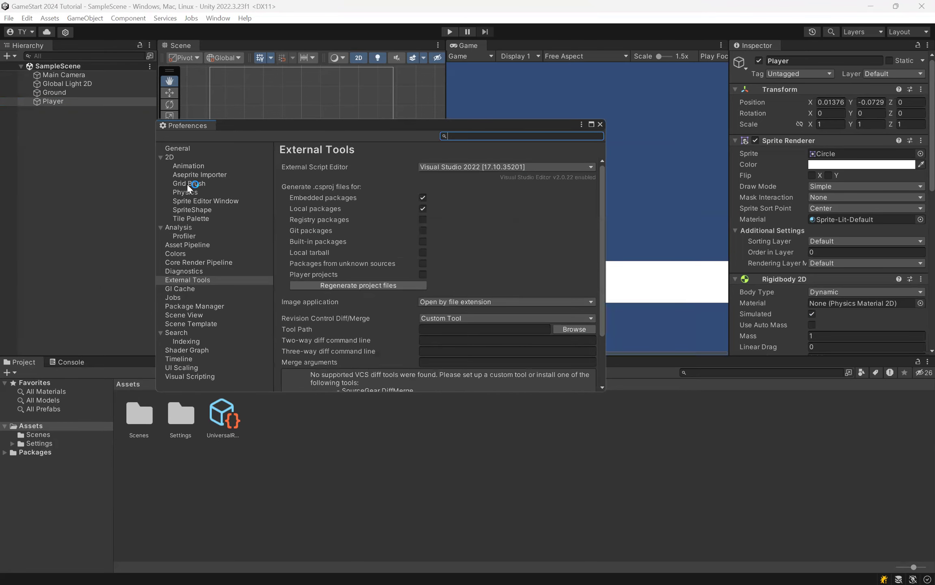
click(166, 157)
click(160, 167)
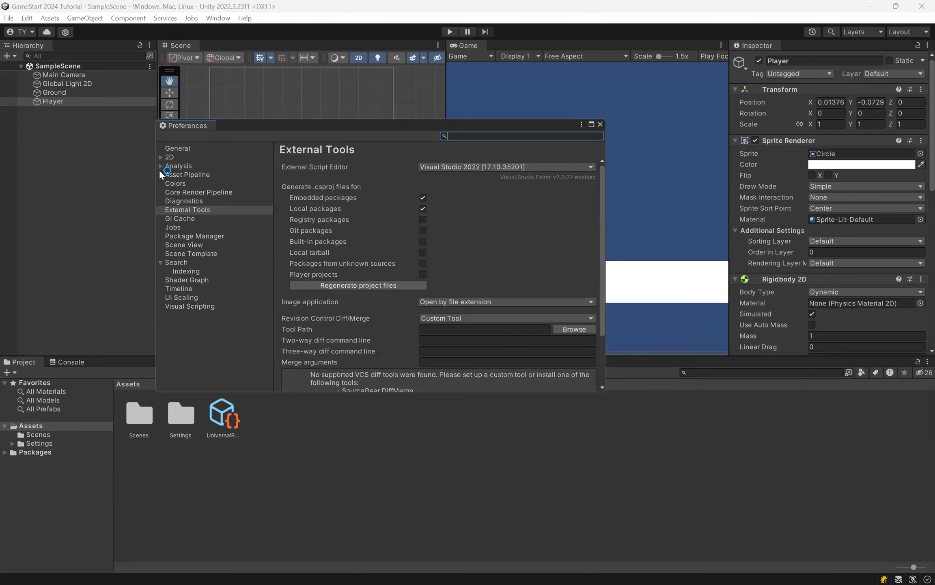
click(207, 211)
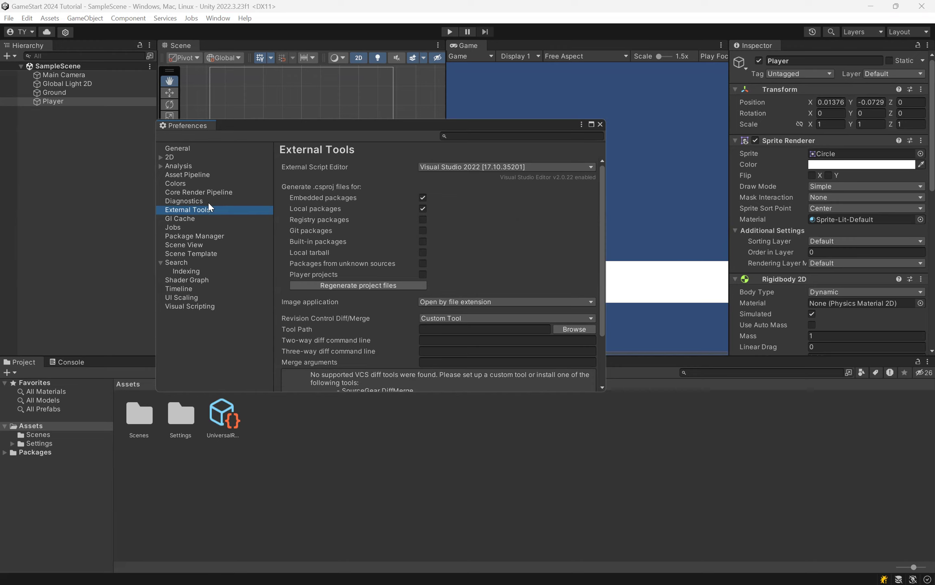
click(165, 262)
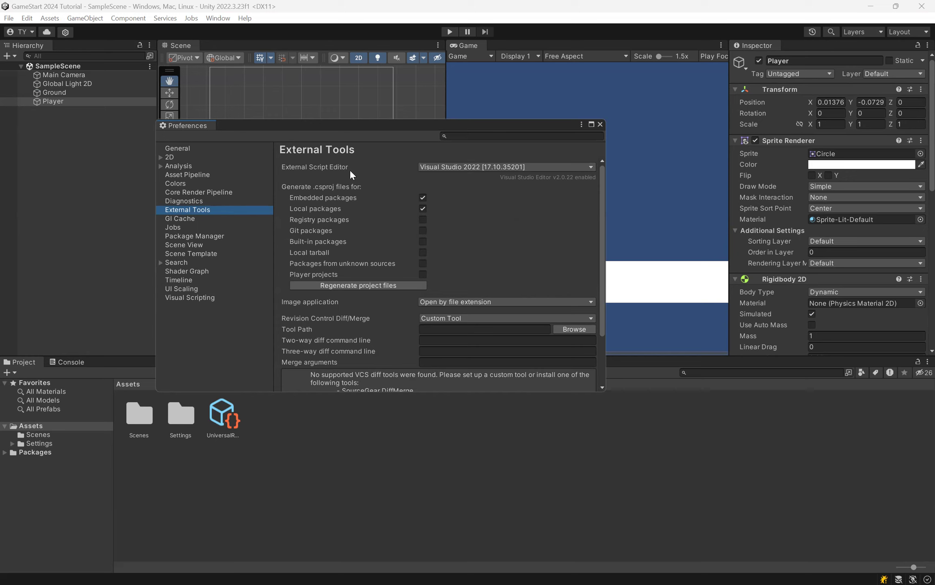
Step: Set the External Script Editor to Visual Studio 2022 [17.10.35201], regenerate the project files and close the preferences
click(506, 167)
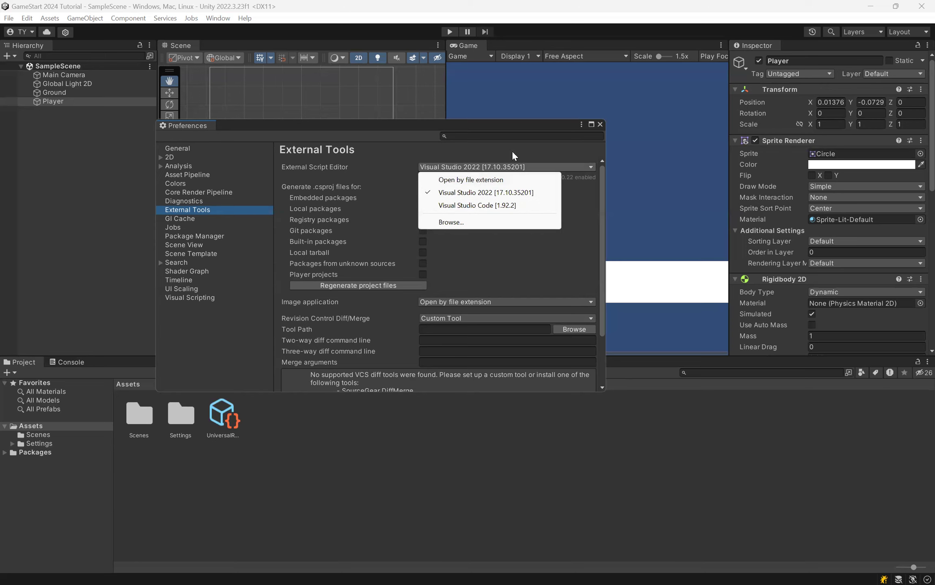
click(508, 163)
drag(418, 130, 382, 77)
click(430, 114)
click(445, 151)
click(460, 114)
click(443, 138)
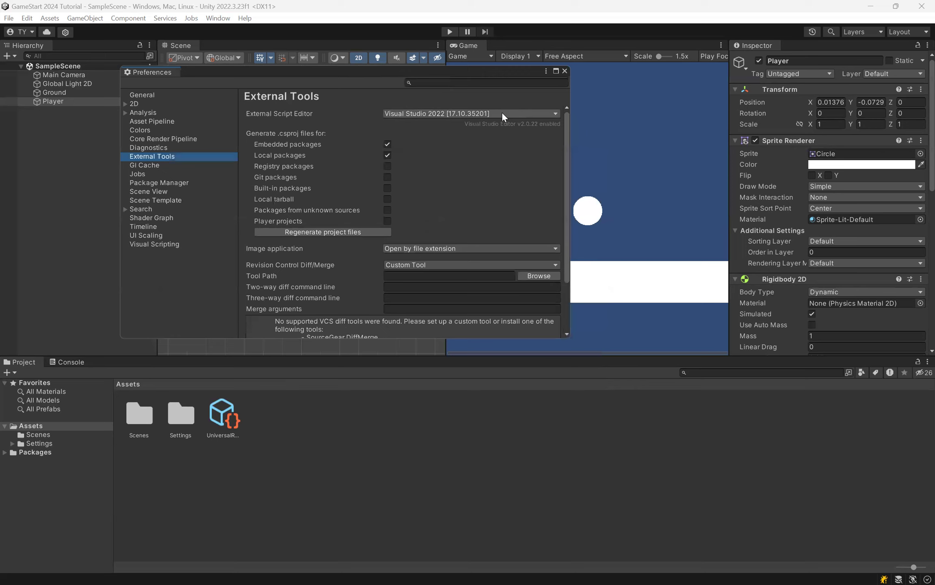
click(355, 233)
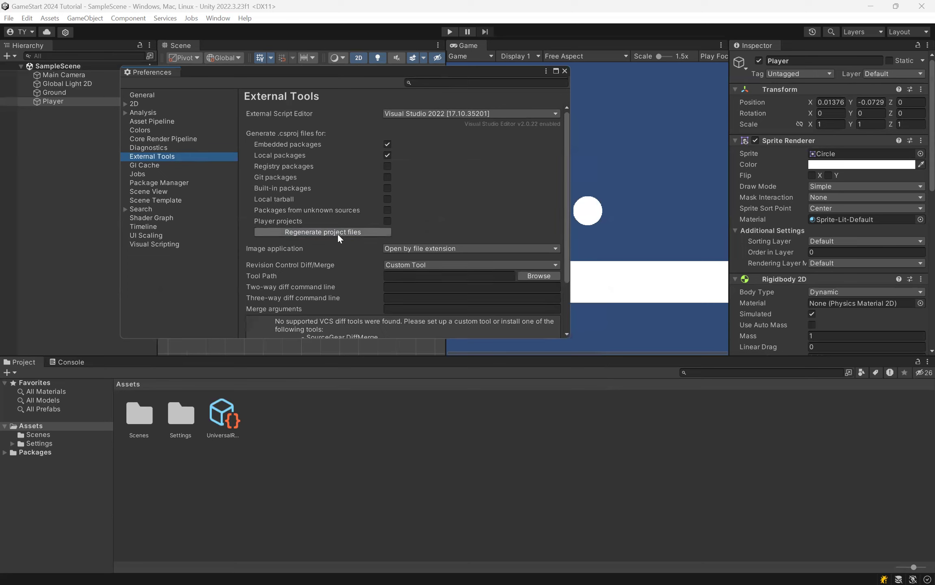
click(564, 72)
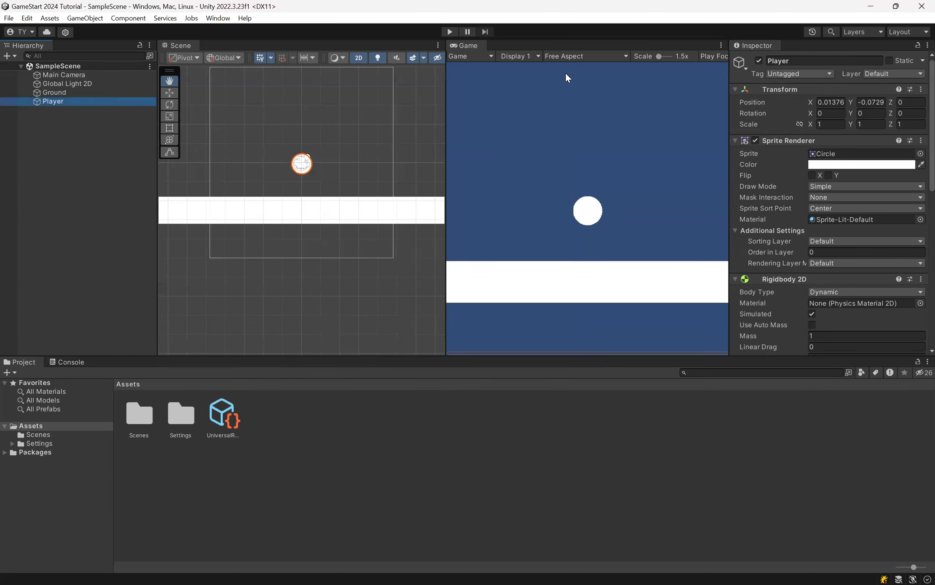
click(295, 446)
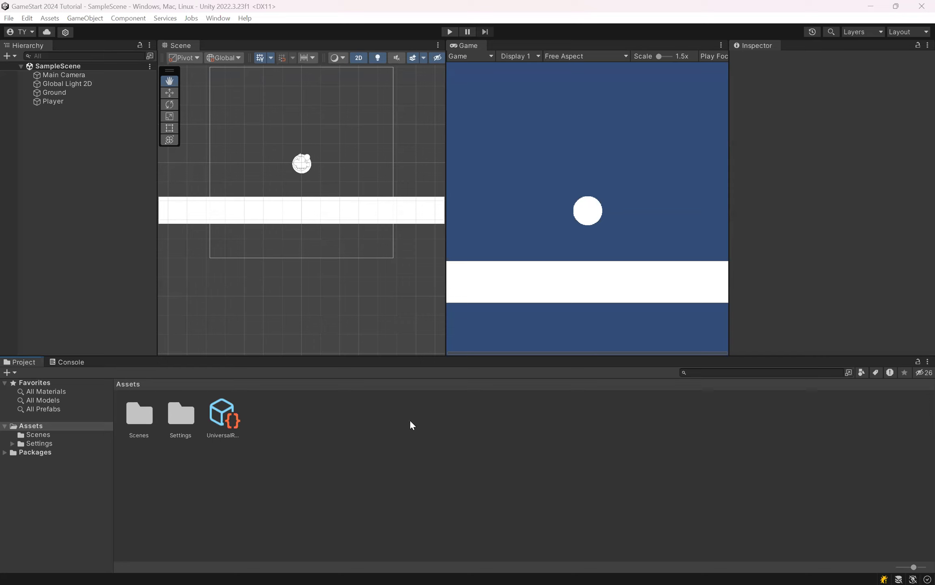
right_click(276, 415)
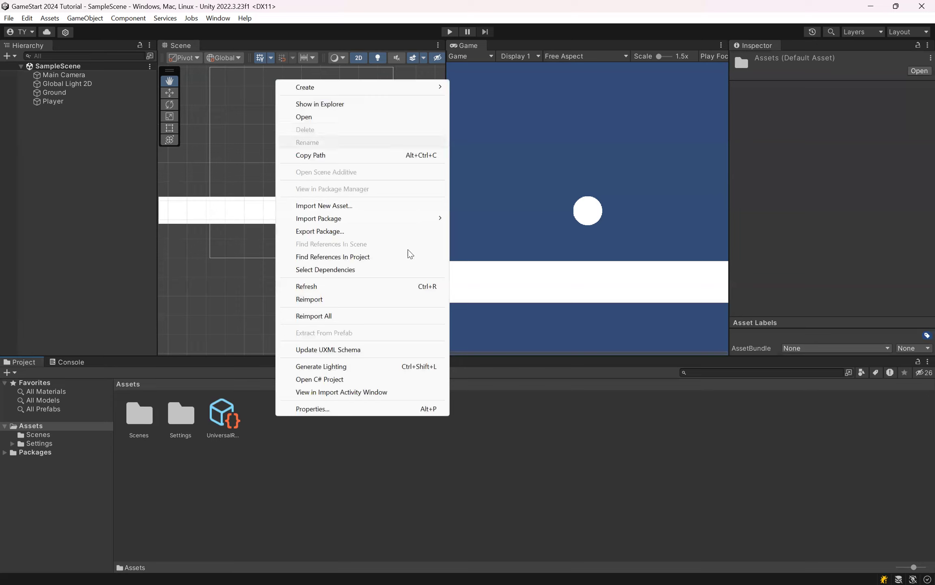
click(351, 455)
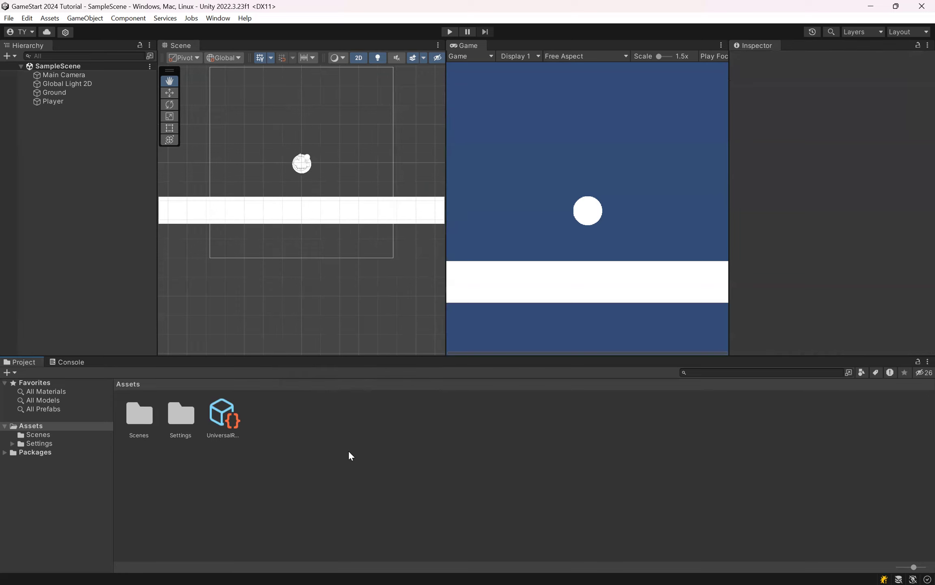
right_click(293, 451)
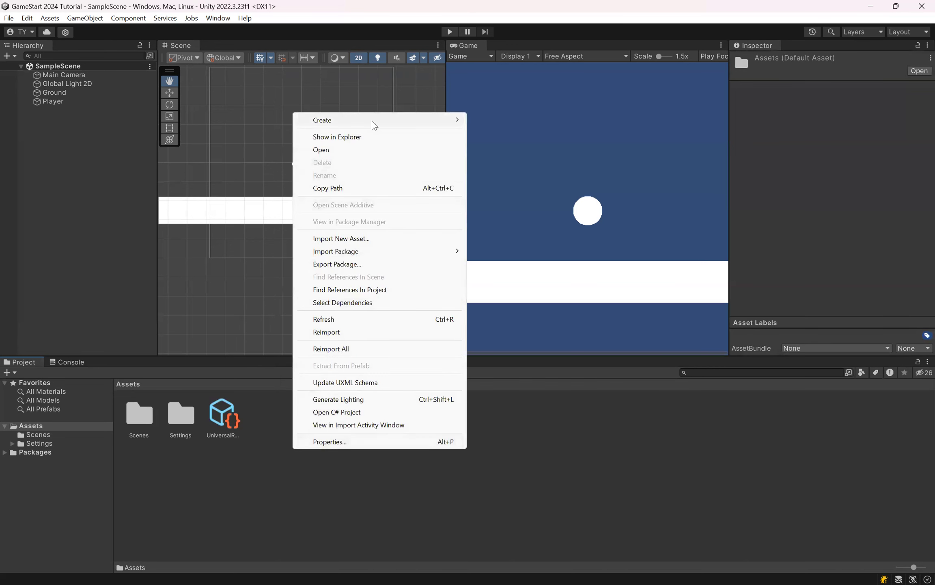
right_click(289, 496)
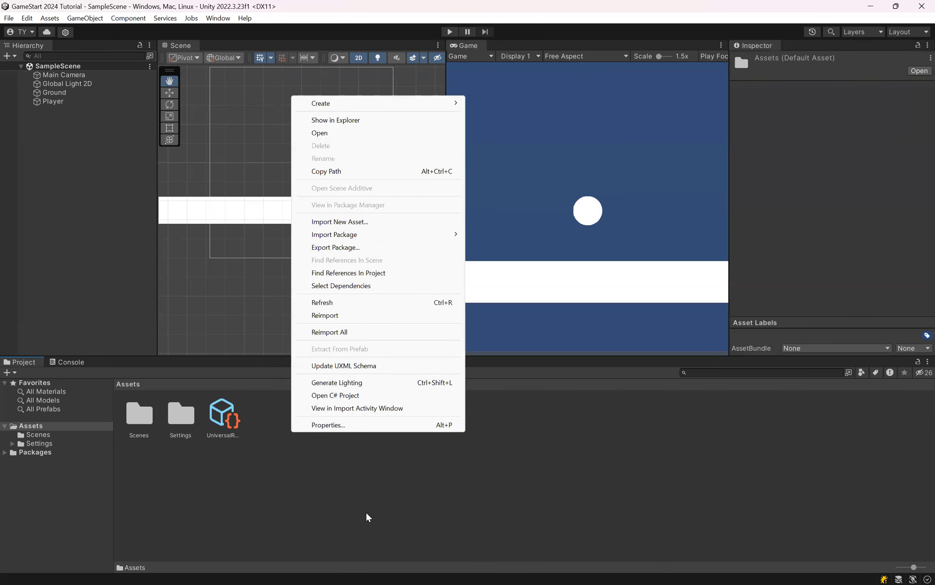
click(404, 504)
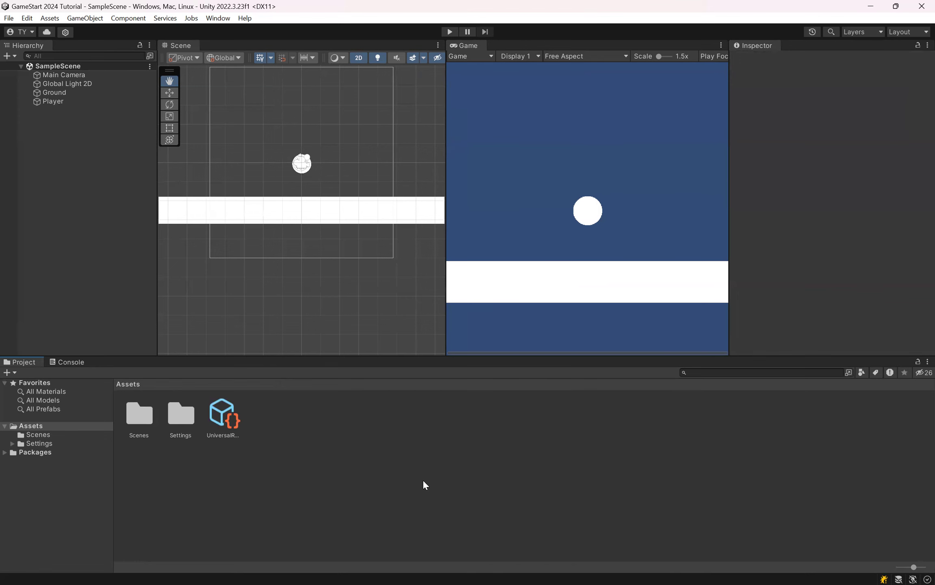
Step: Create a folder named Scripts in the project's Assets folder
right_click(284, 447)
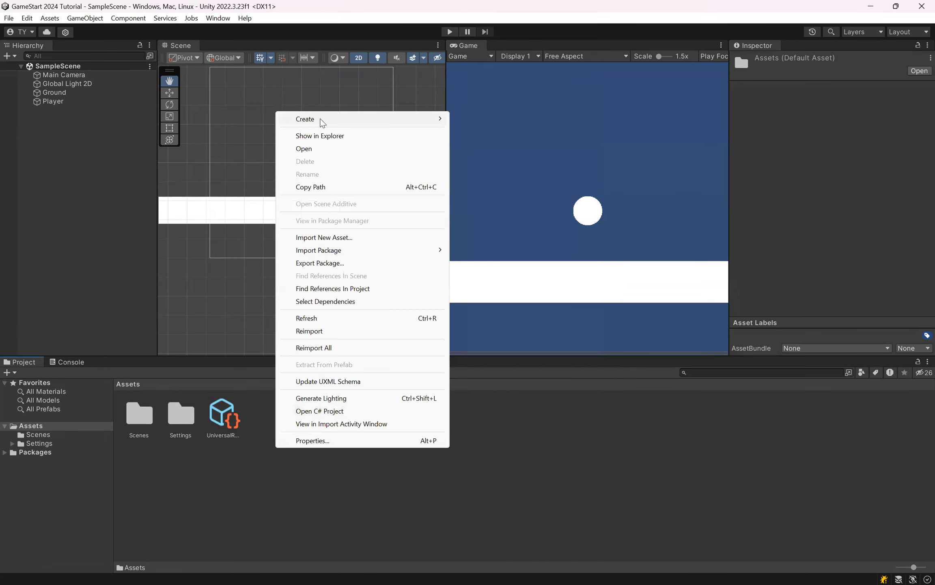
mouse_move(322, 122)
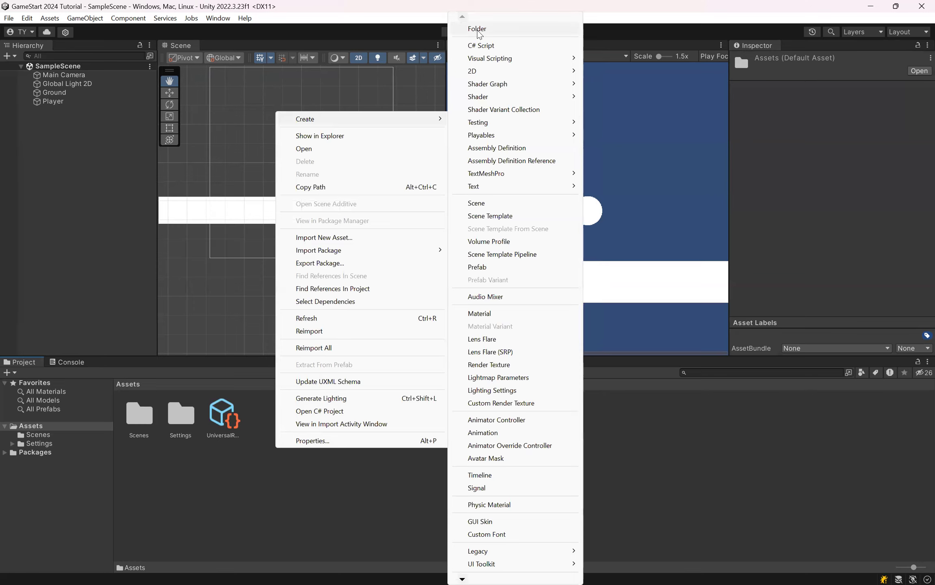
click(479, 29)
text(Scripts)
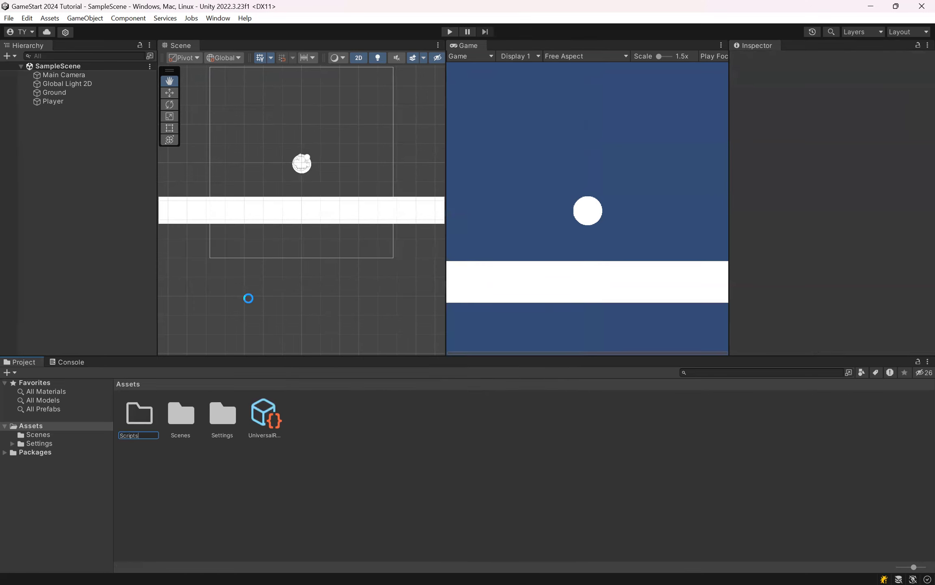
key(Return)
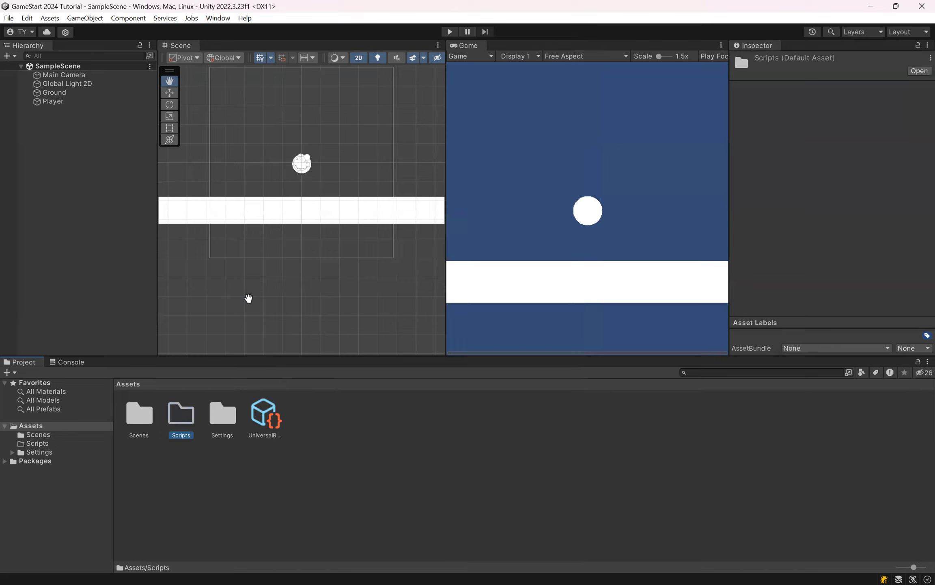
Step: Create a C# script named PlayerMovement inside the Scripts folder
double_click(181, 413)
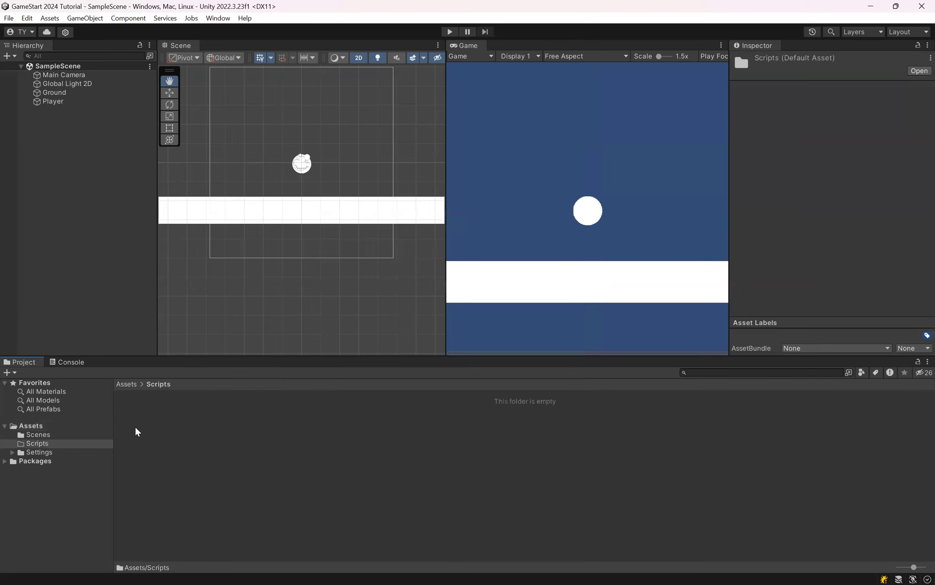
right_click(203, 427)
mouse_move(300, 95)
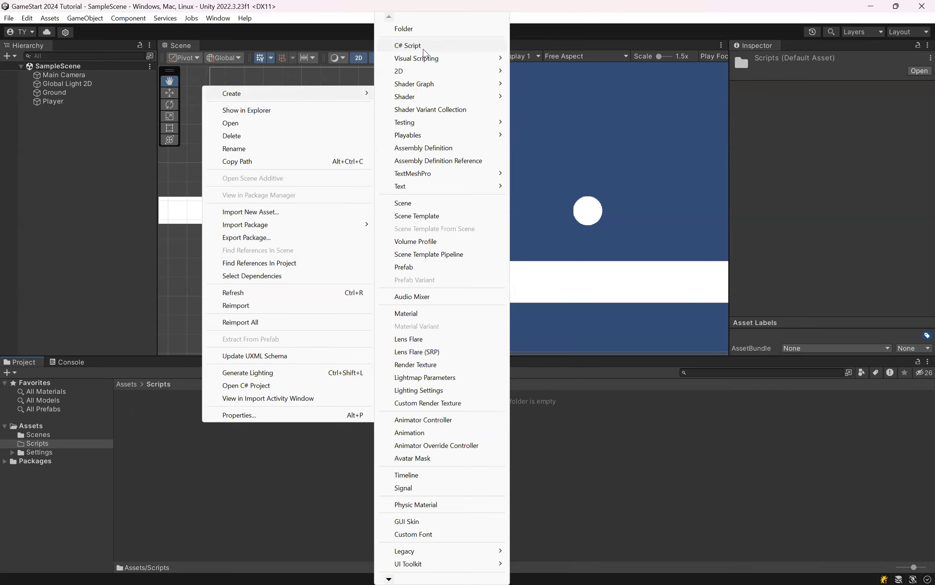
click(424, 52)
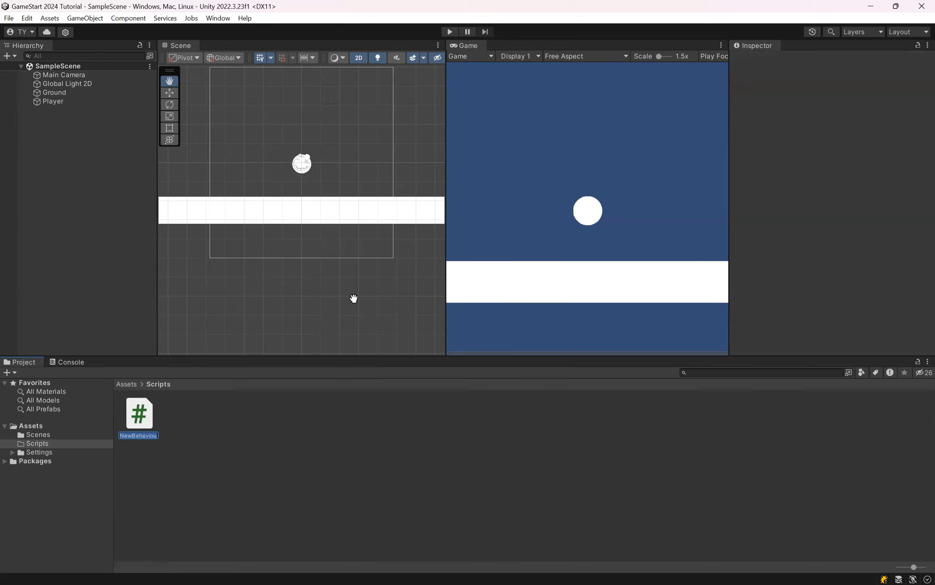
text(PlayerMovement)
key(Return)
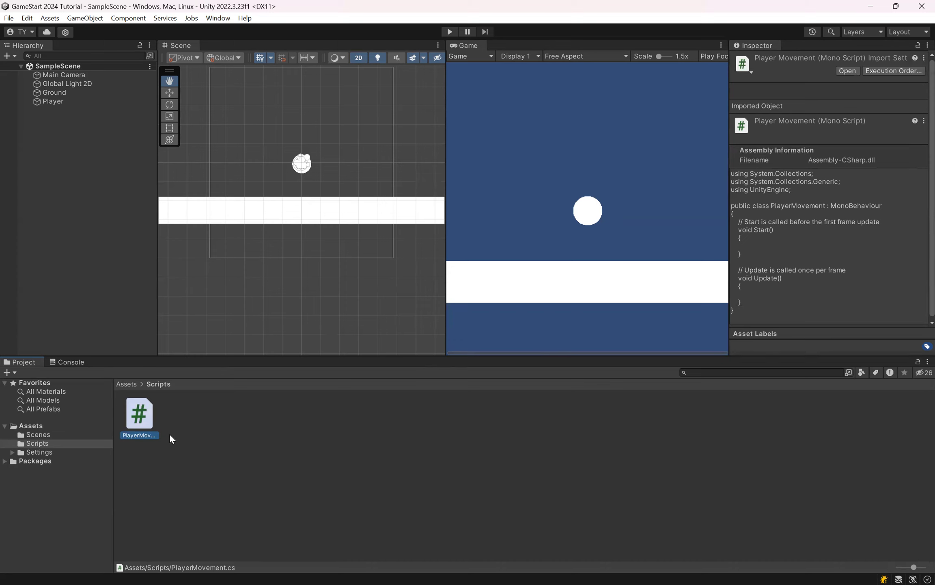
Step: Open the PlayerMovement script in Visual Studio for editing
click(265, 419)
click(151, 418)
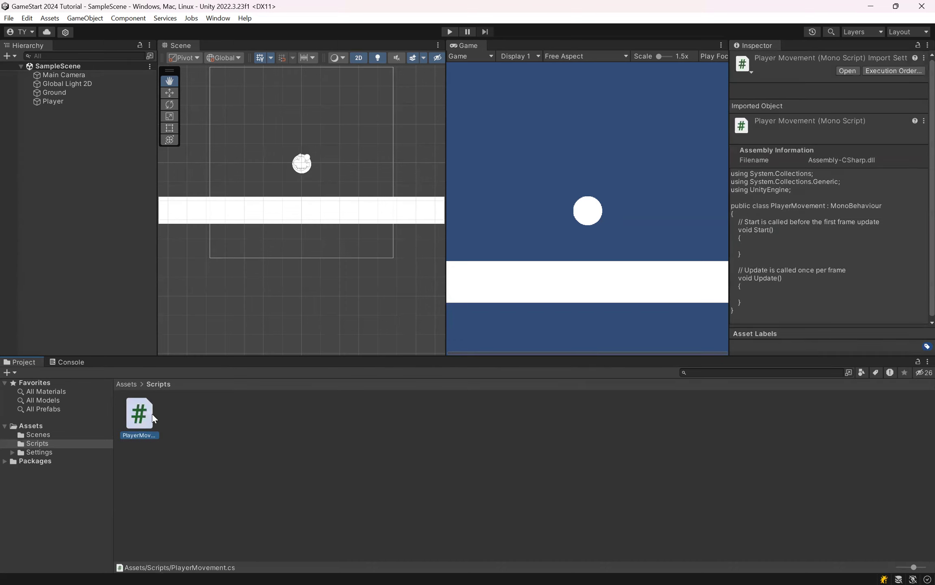
click(232, 431)
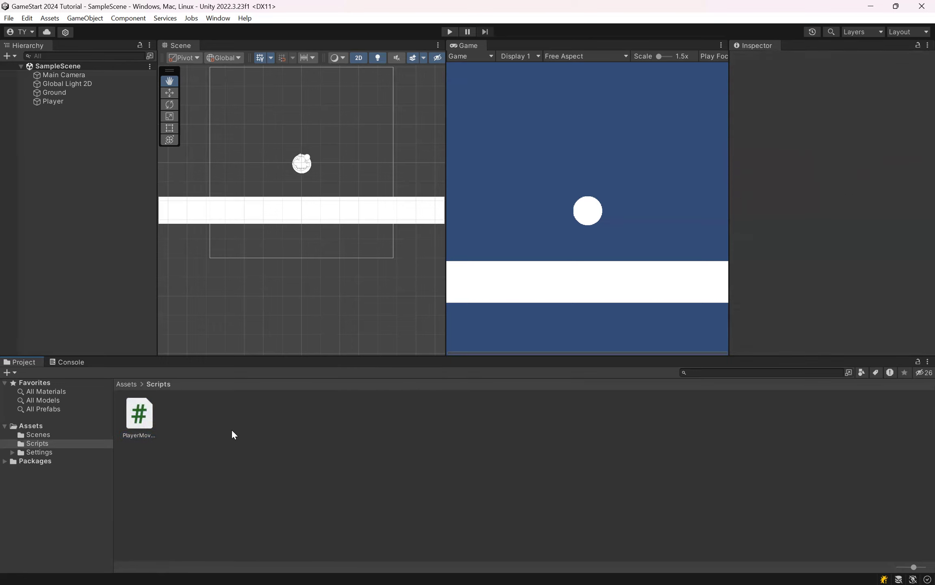
click(151, 415)
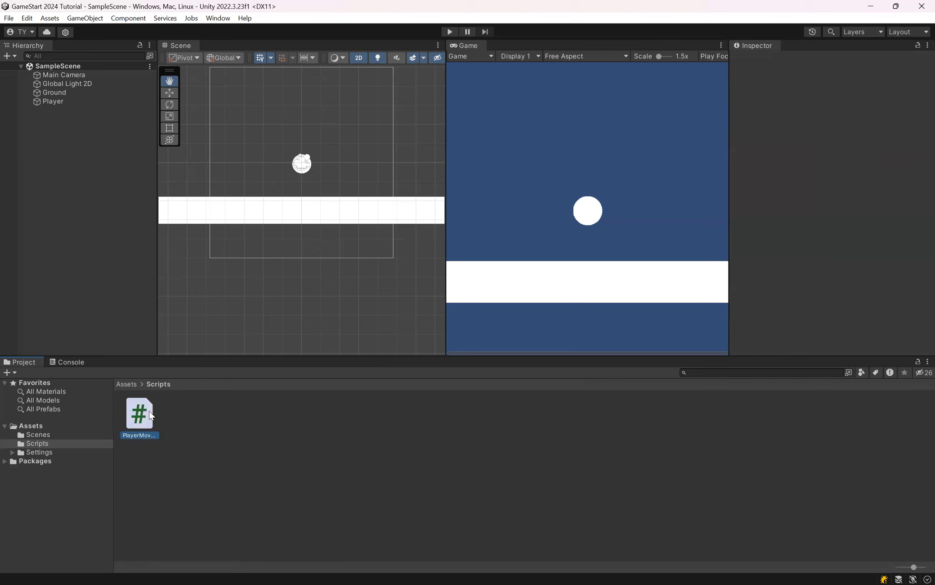
double_click(151, 415)
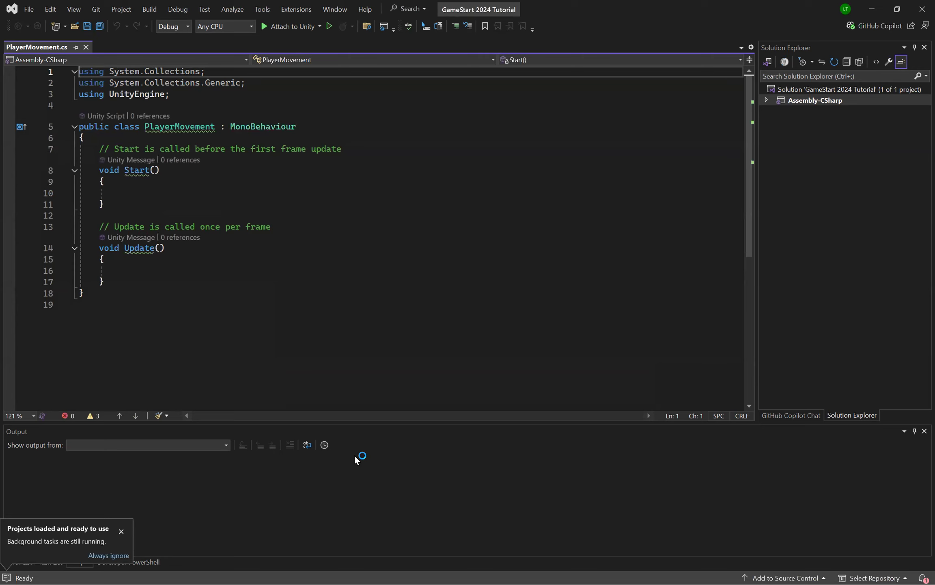
Step: Widen the code editor slightly by narrowing the Solution Explorer beside it
click(229, 269)
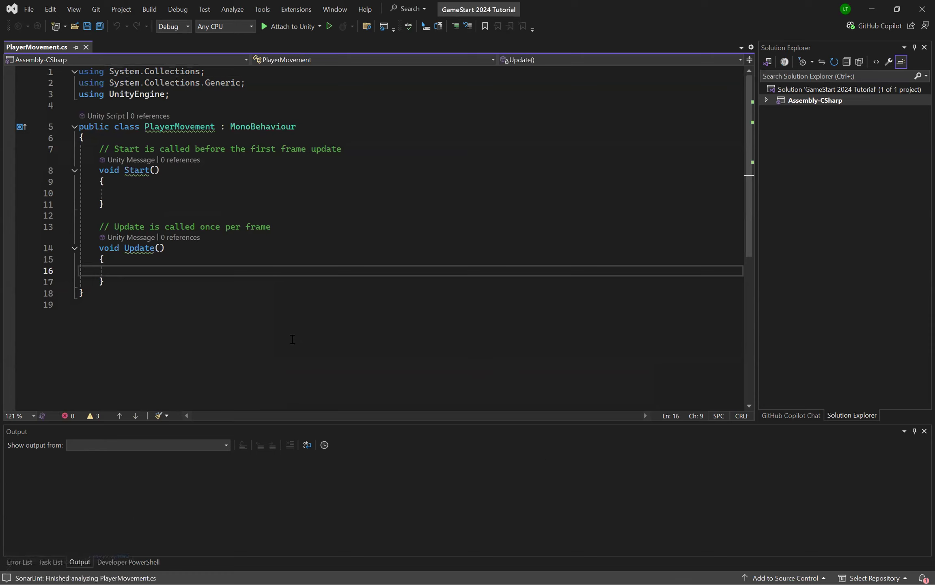
click(95, 153)
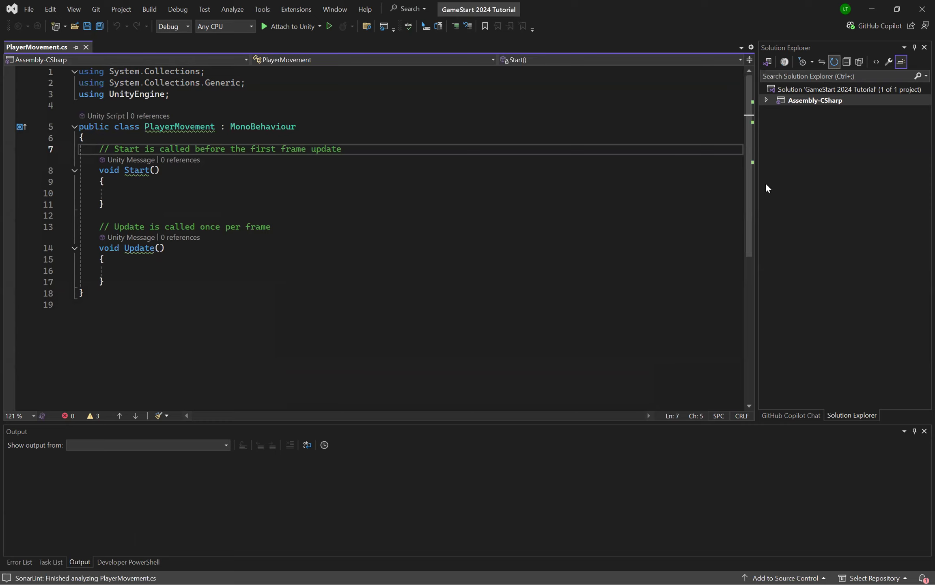
drag(758, 191, 780, 191)
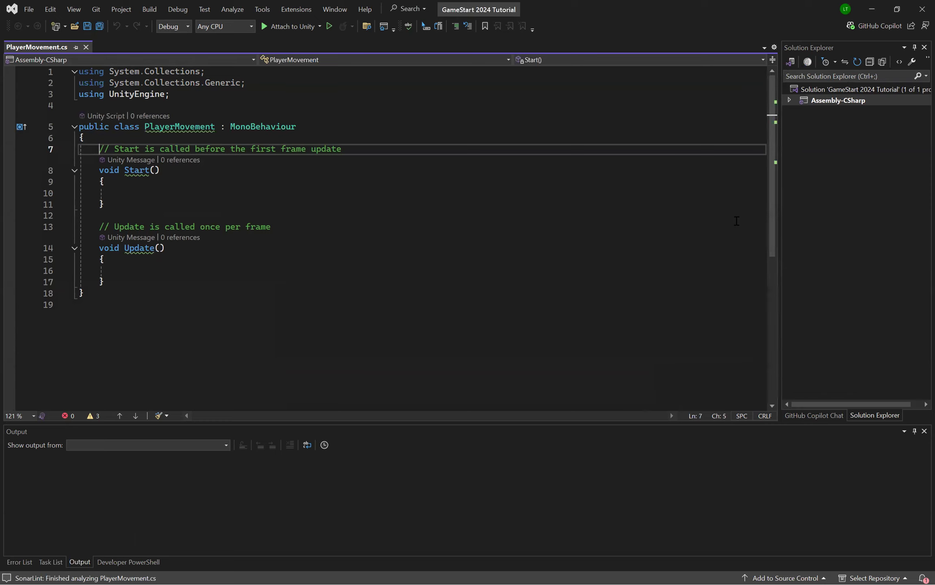
click(280, 197)
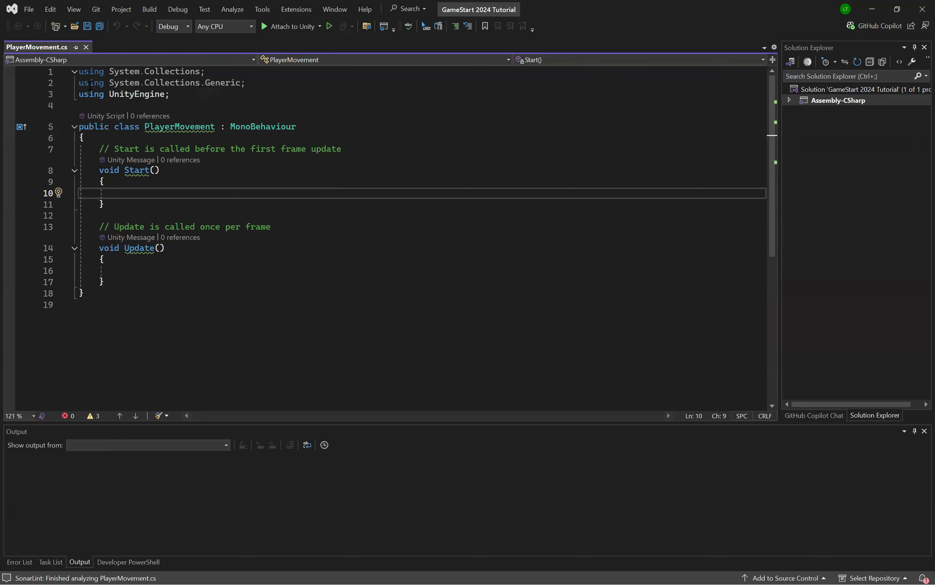
Step: Look over the whole script, then examine the PlayerMovement class name and its MonoBehaviour base class
drag(80, 75, 184, 309)
click(240, 309)
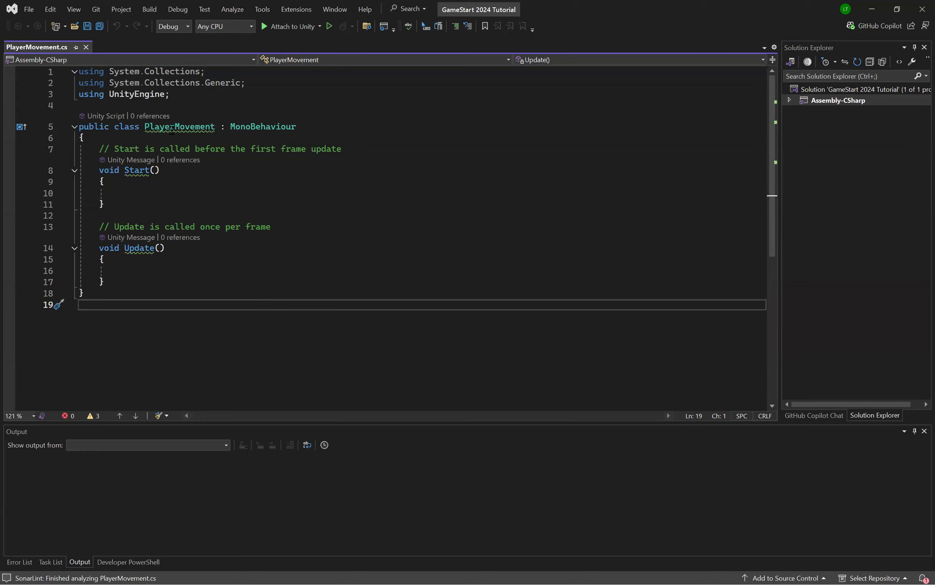
double_click(191, 127)
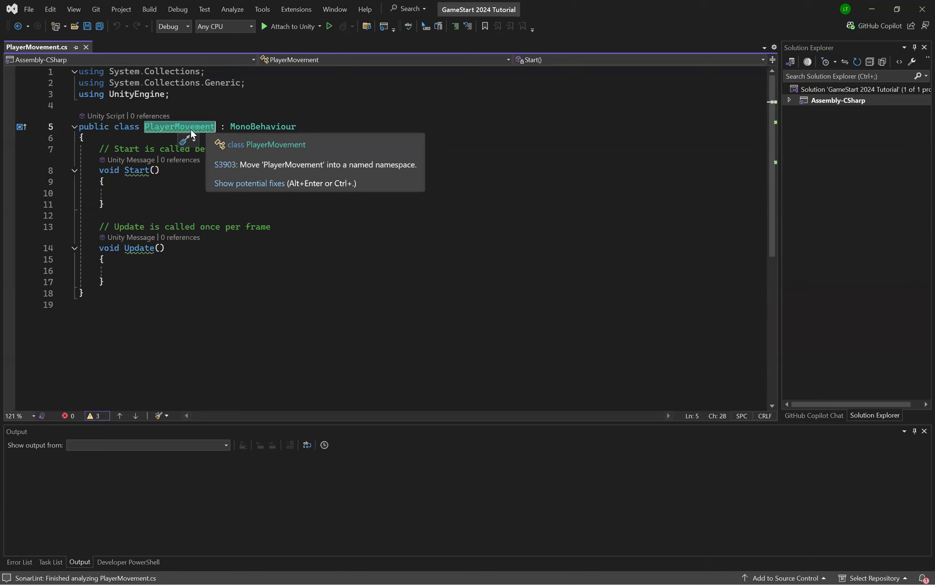
click(263, 127)
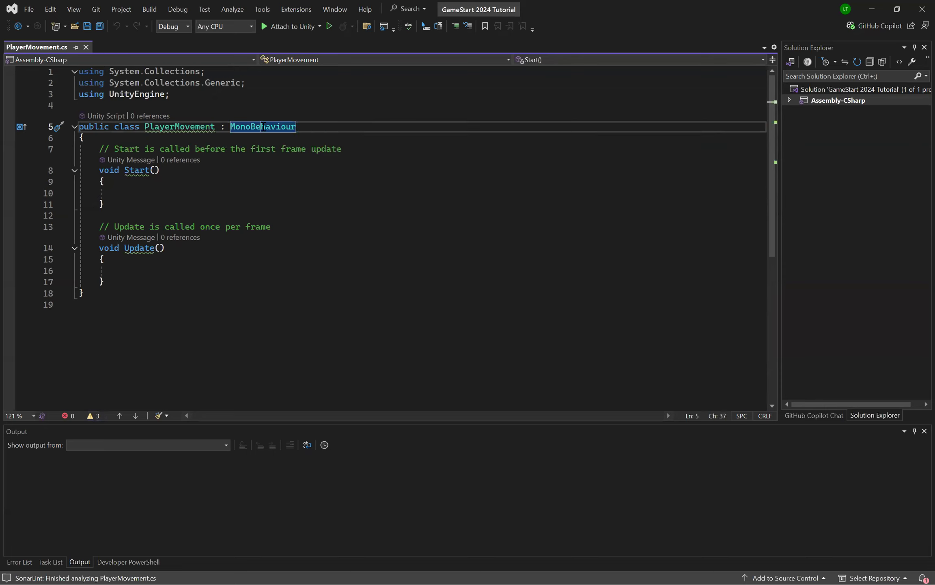
double_click(264, 127)
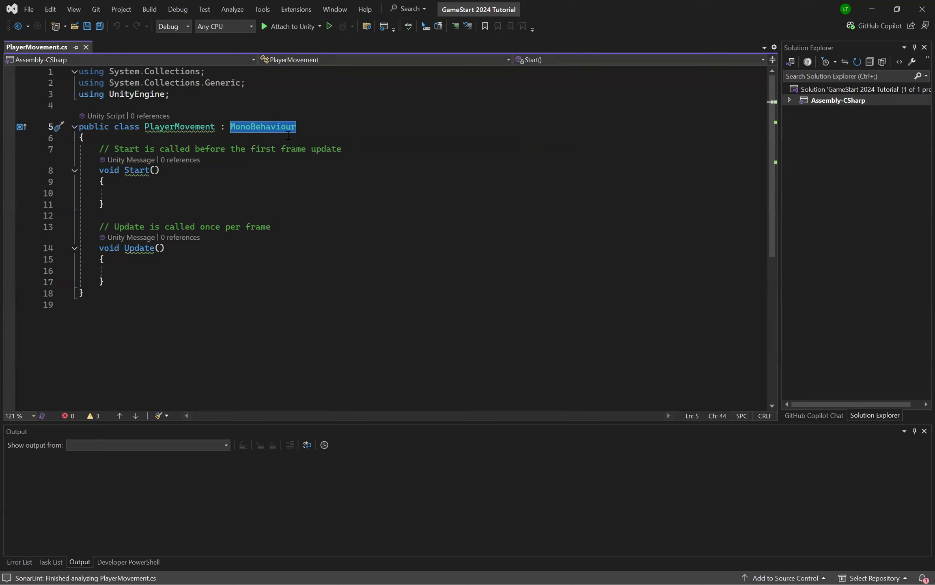
click(180, 270)
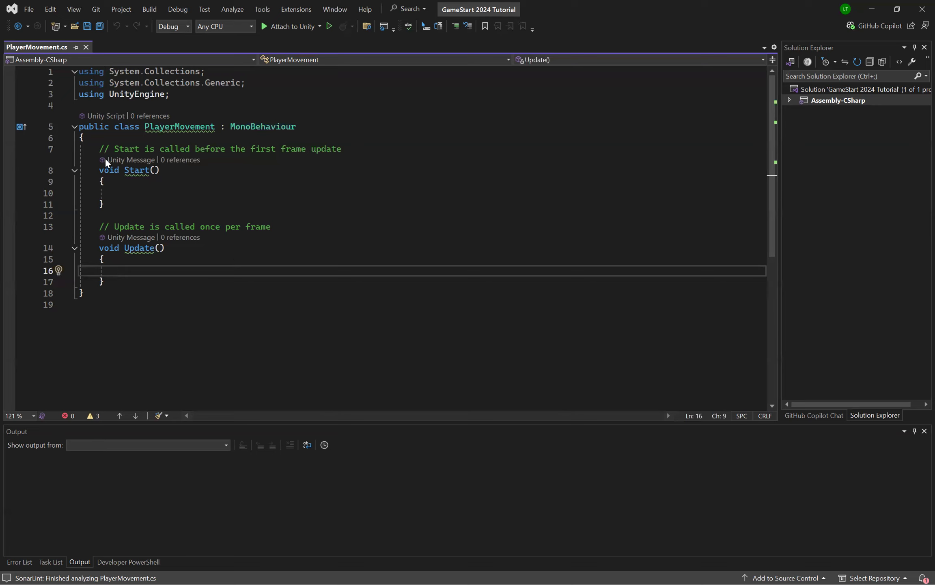
Step: Examine the Start and Update methods and the comments describing when each one is called
double_click(135, 171)
double_click(137, 247)
click(318, 271)
drag(103, 150, 403, 170)
click(403, 170)
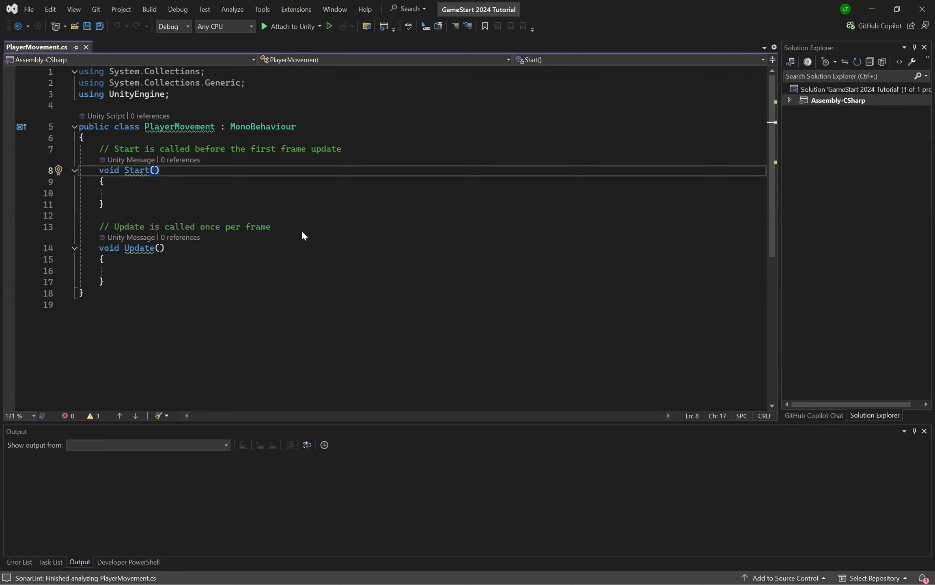
key(alt+Tab)
click(206, 271)
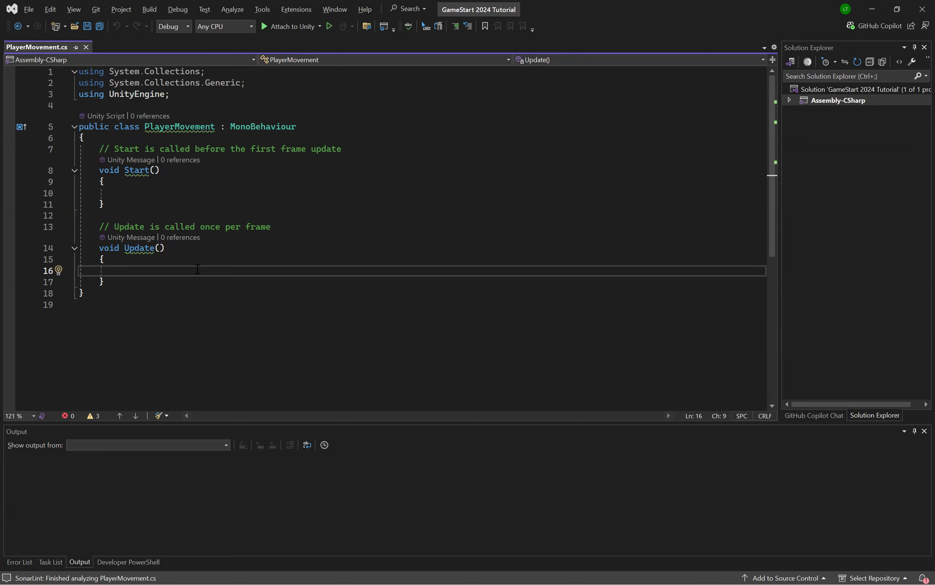
drag(130, 281, 98, 227)
click(177, 248)
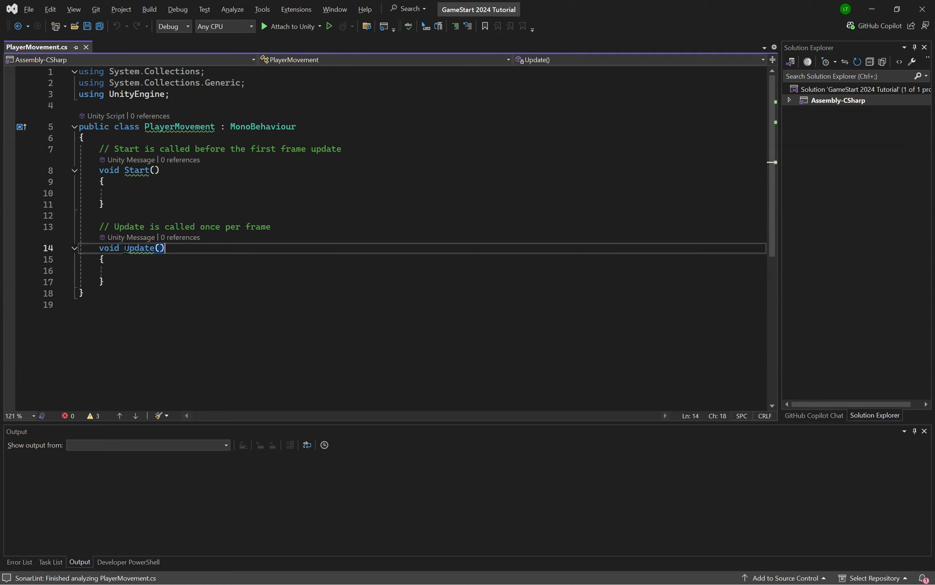
click(177, 262)
click(198, 271)
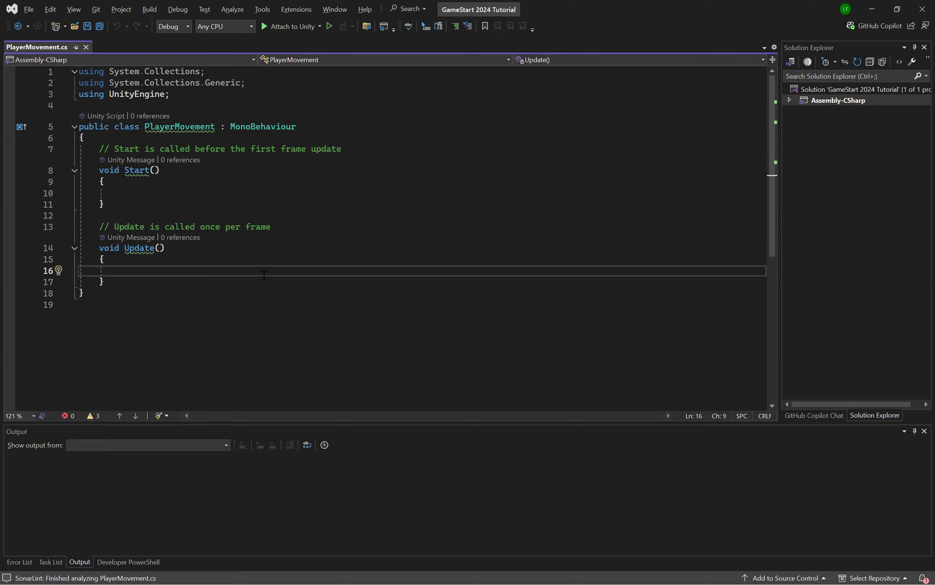
click(283, 246)
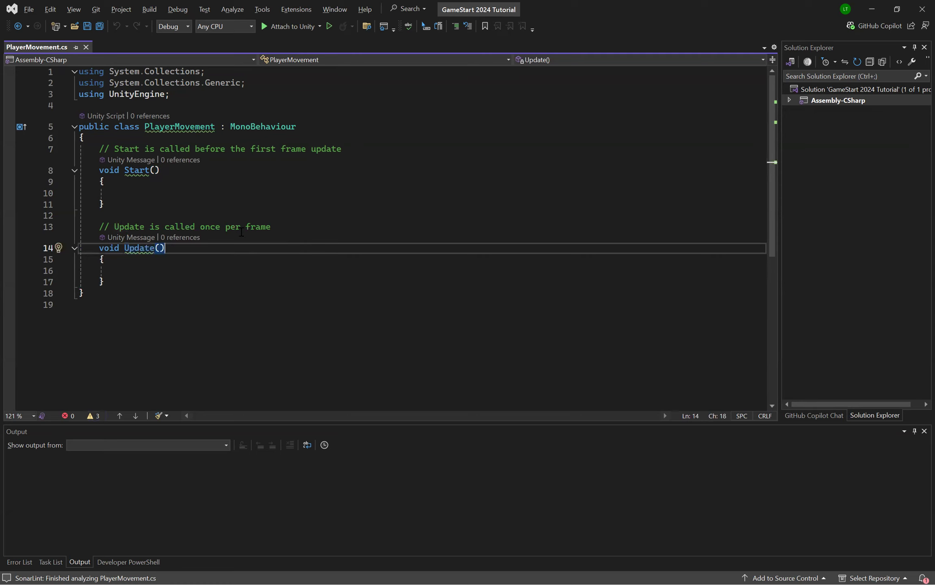
drag(226, 226, 278, 224)
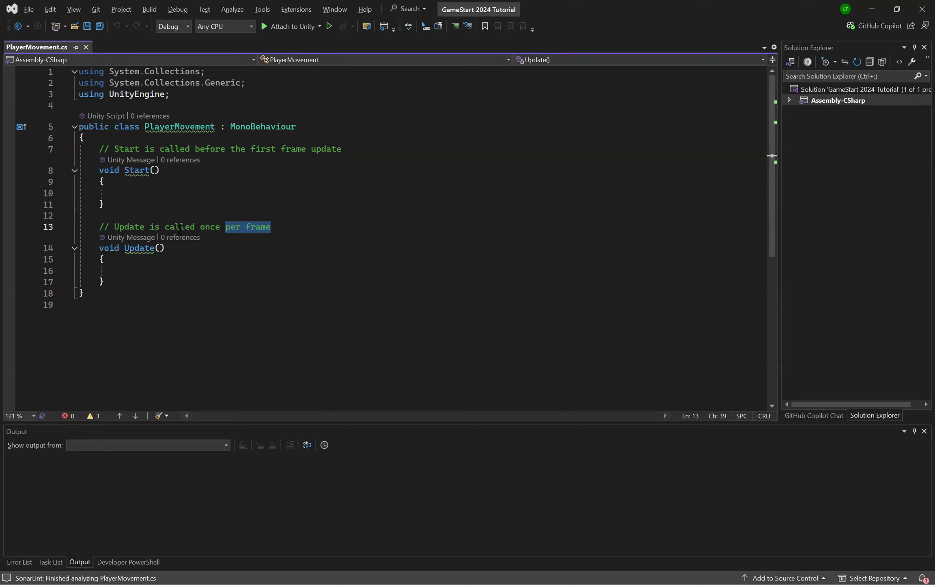
double_click(134, 170)
drag(343, 149, 253, 147)
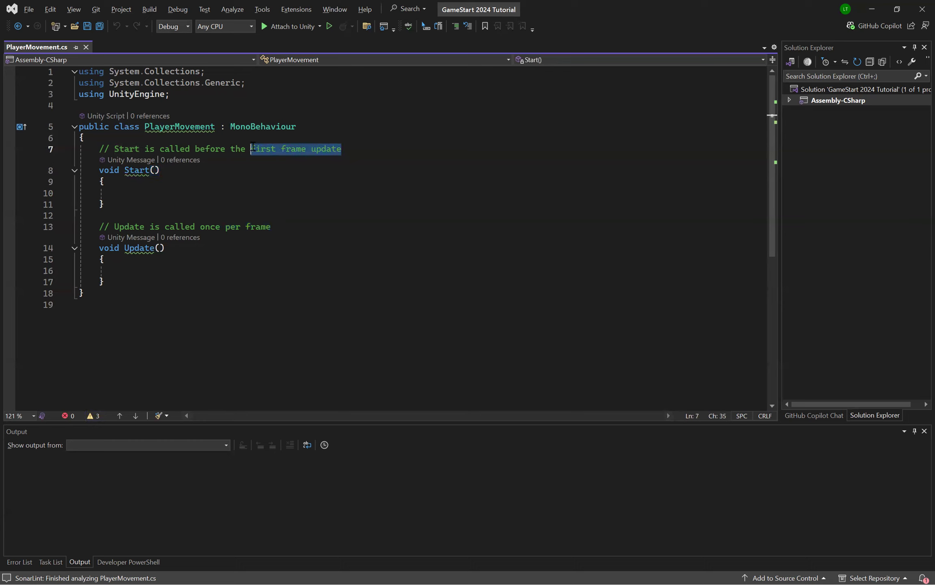
click(374, 155)
click(219, 196)
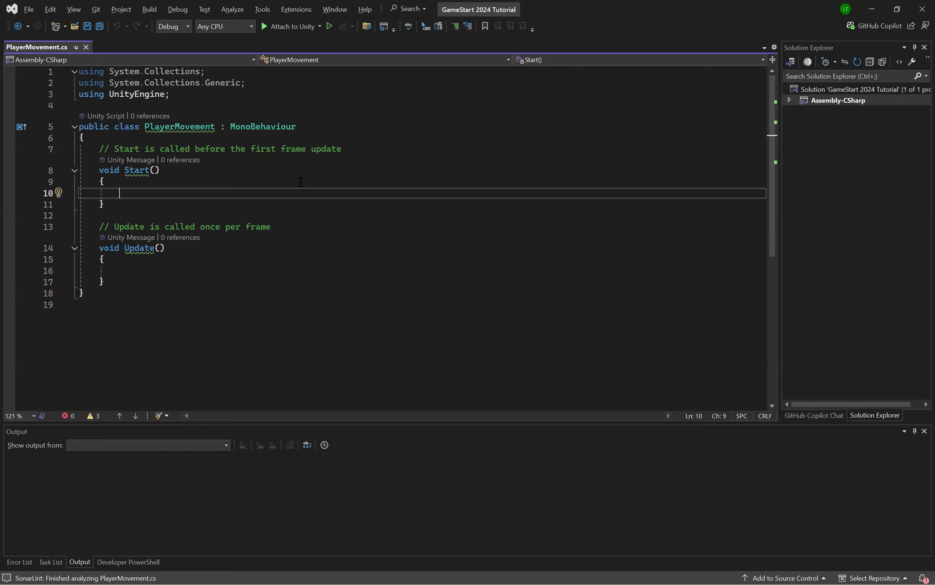
double_click(138, 170)
click(223, 191)
Step: Review the PlayerMovement class body between its braces and how the methods sit inside the class
drag(132, 309, 16, 138)
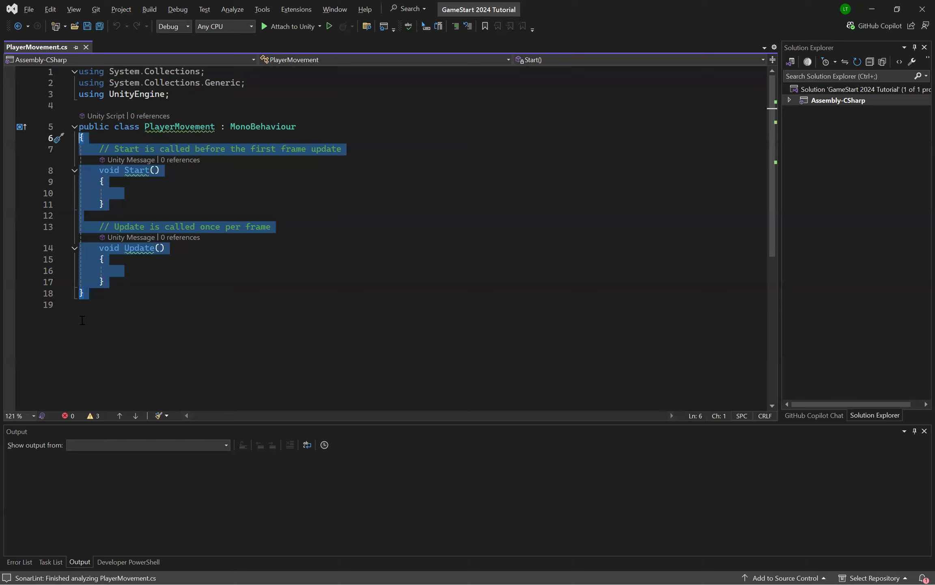
click(143, 327)
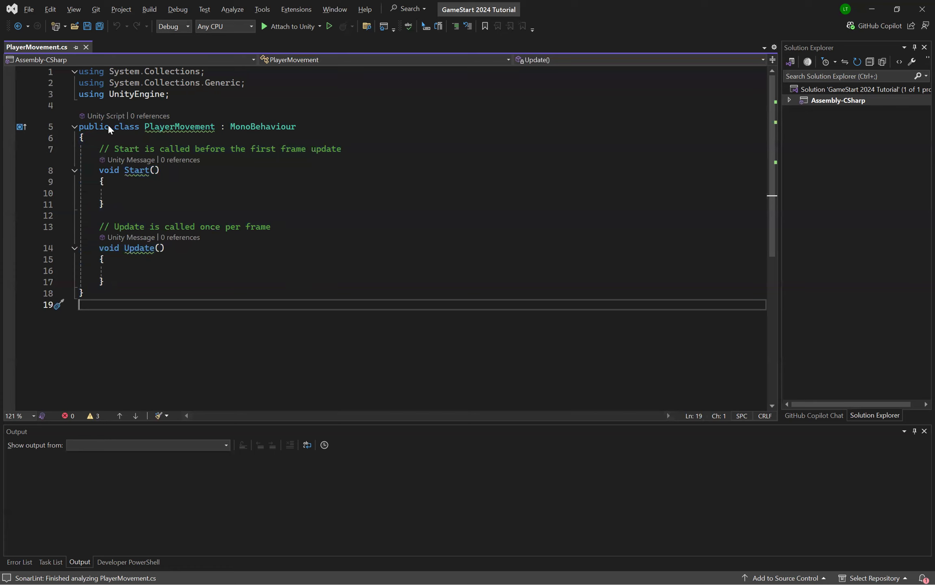
double_click(119, 127)
drag(105, 282, 7, 154)
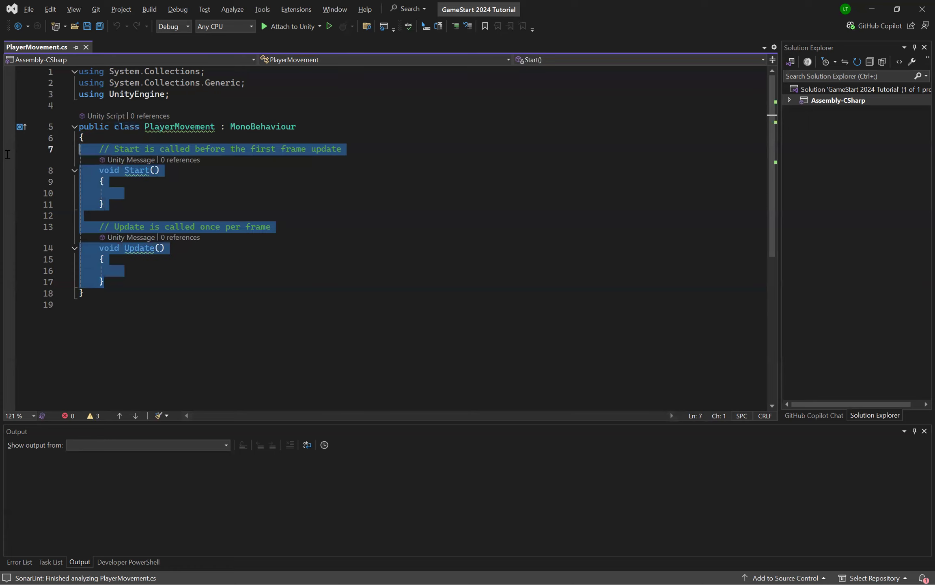
click(374, 150)
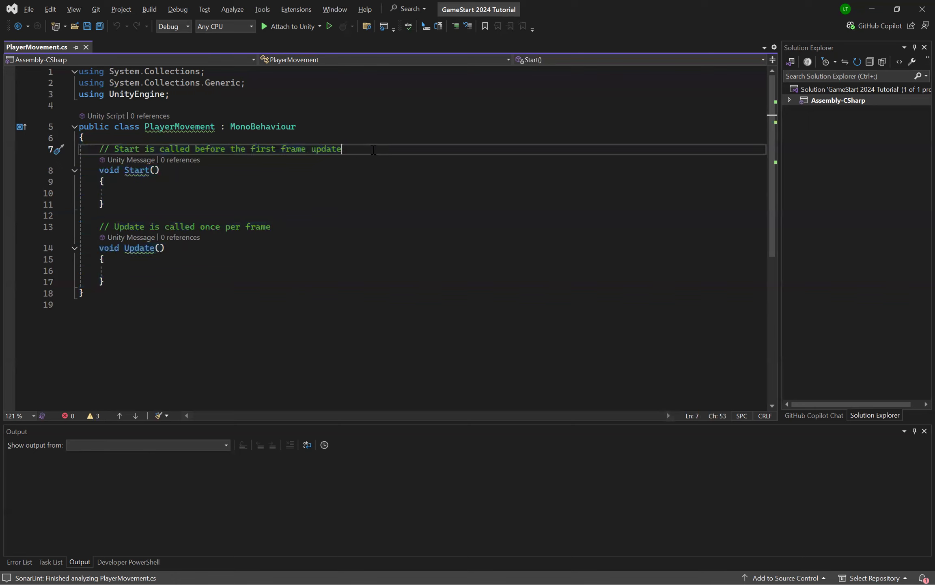
double_click(162, 127)
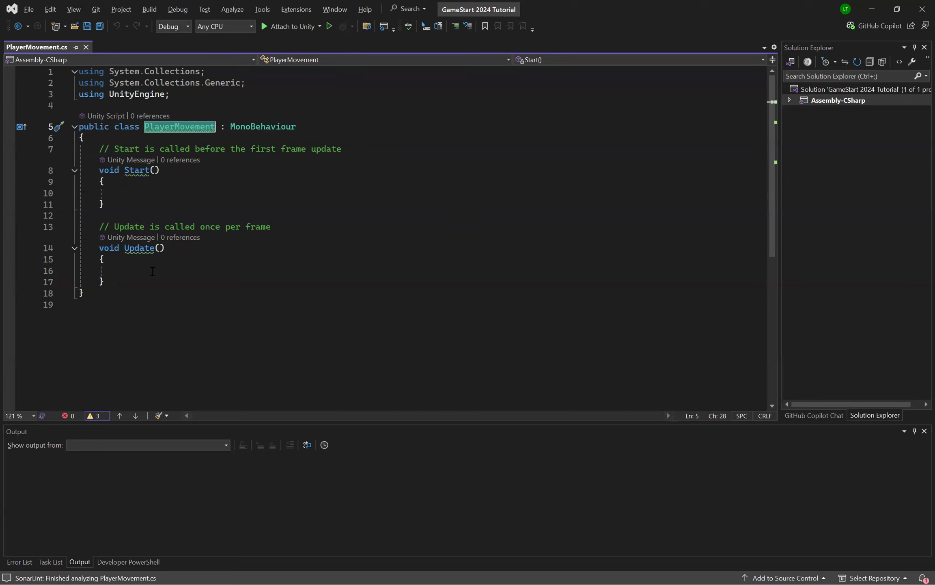
drag(140, 281, 100, 146)
double_click(130, 171)
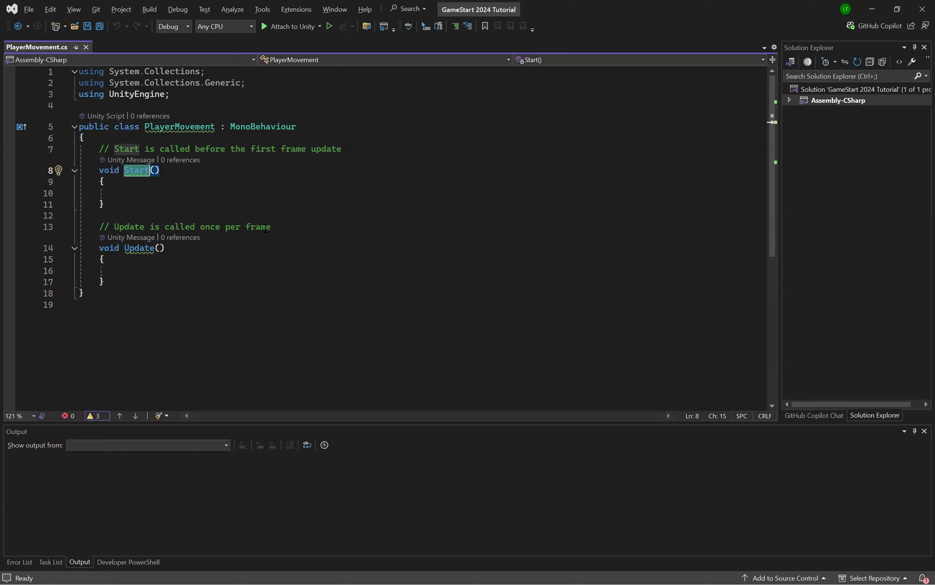
click(209, 290)
click(217, 271)
double_click(195, 127)
click(347, 278)
click(376, 262)
click(410, 272)
click(272, 193)
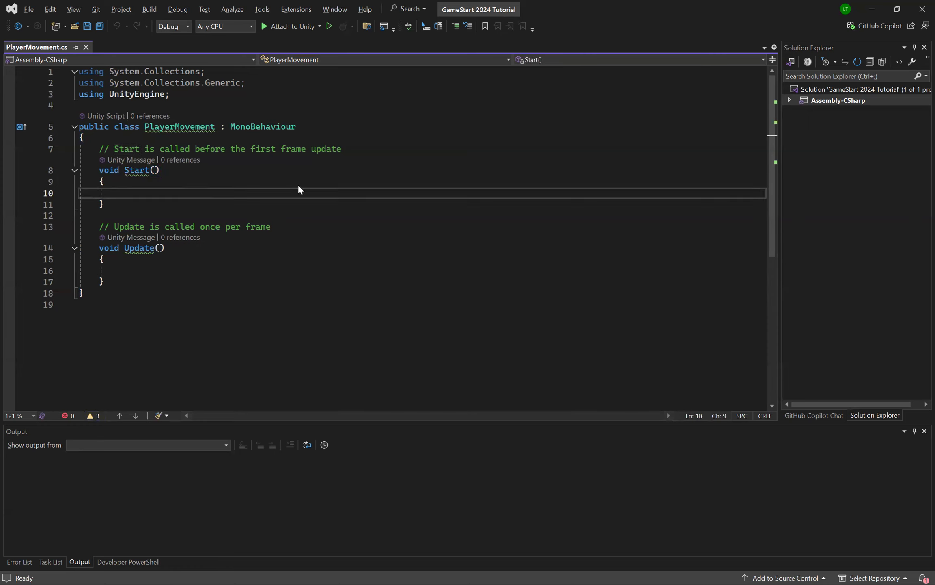
Step: Insert two new lines above the Start comment, making room for variables at the beginning of the class
click(100, 149)
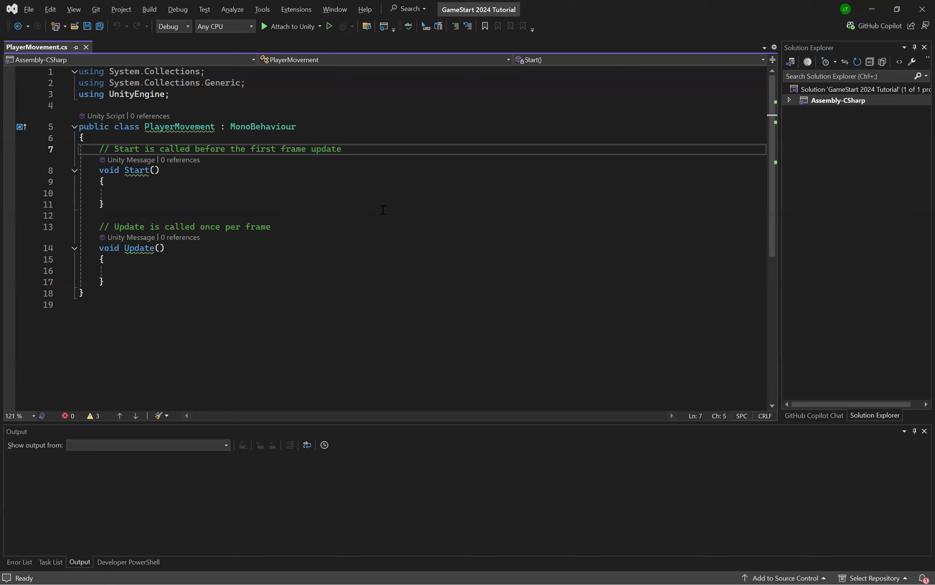
key(Return)
key(Return)
key(Up)
key(Up)
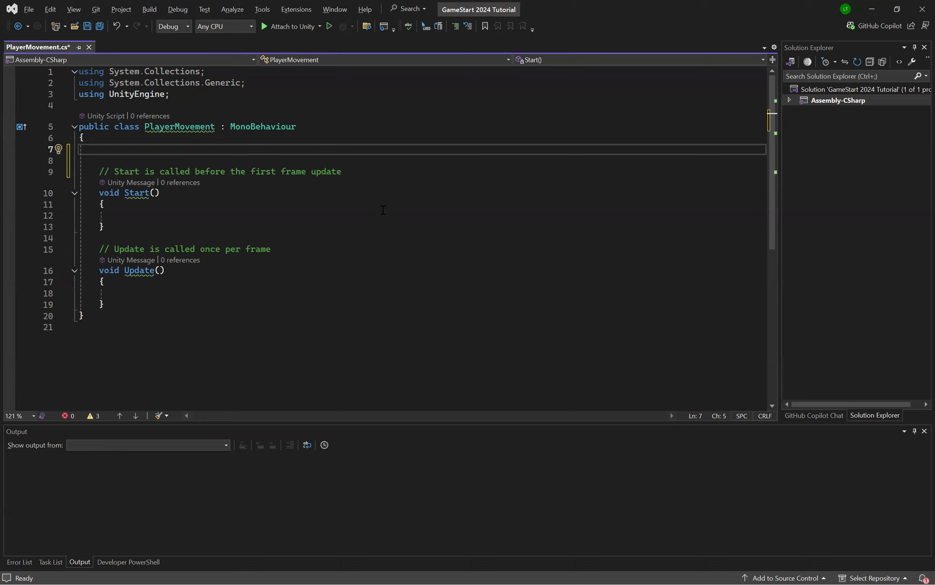
Step: Declare a public int variable named speed at the start of the PlayerMovement class and save the script
text(public )
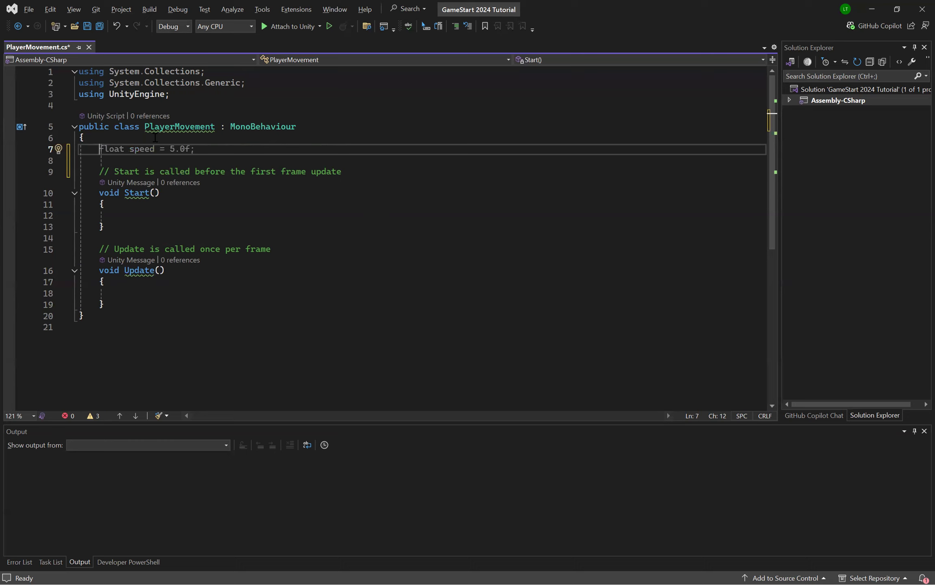
text(pyub)
key(BackSpace)
key(BackSpace)
key(BackSpace)
text(ublic )
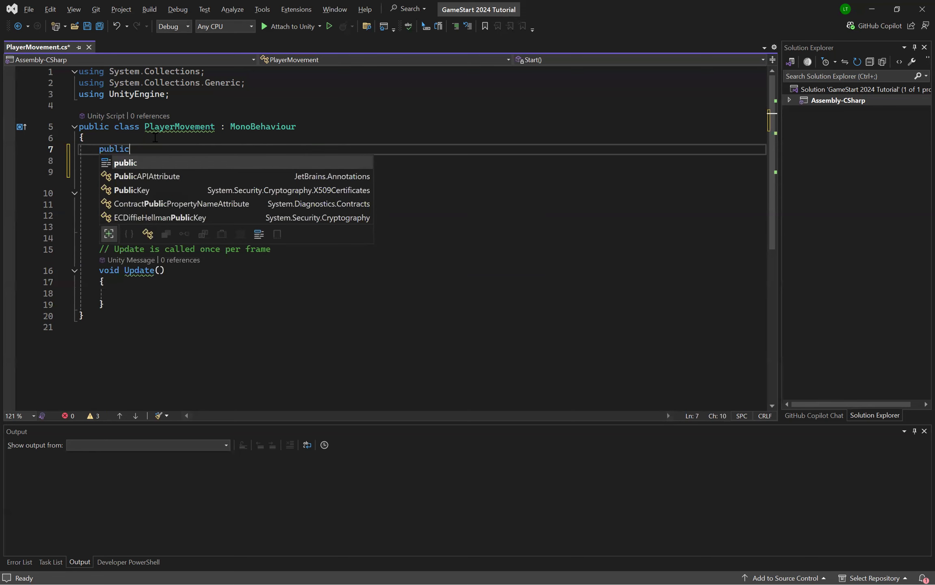
text(int speed;)
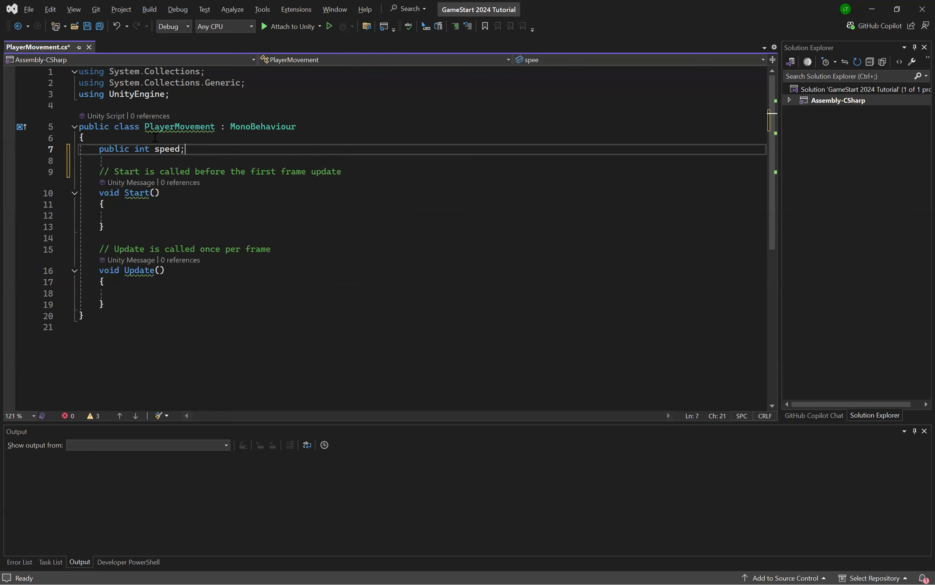
key(ctrl+s)
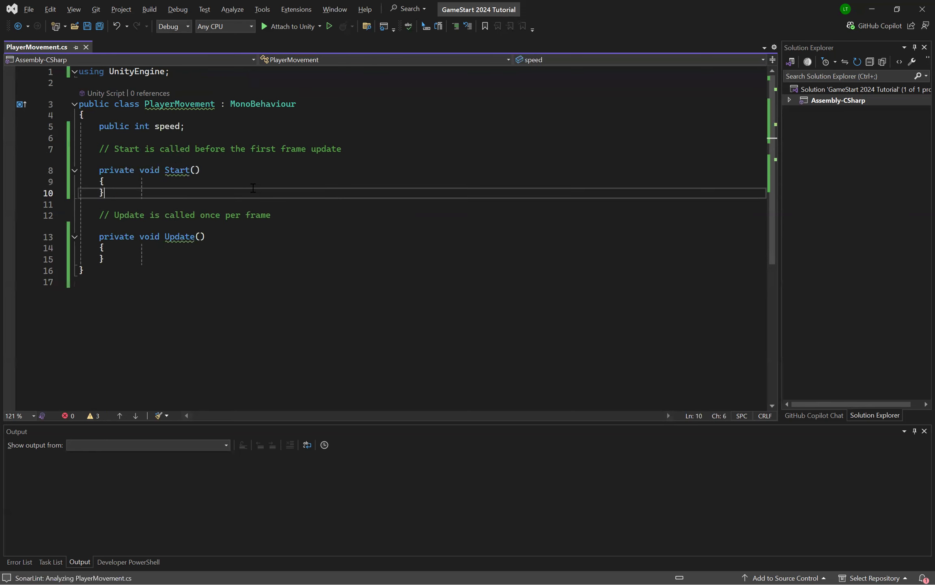
Step: Examine the public access modifier in the speed variable's declaration
double_click(120, 129)
click(215, 134)
click(224, 127)
double_click(115, 128)
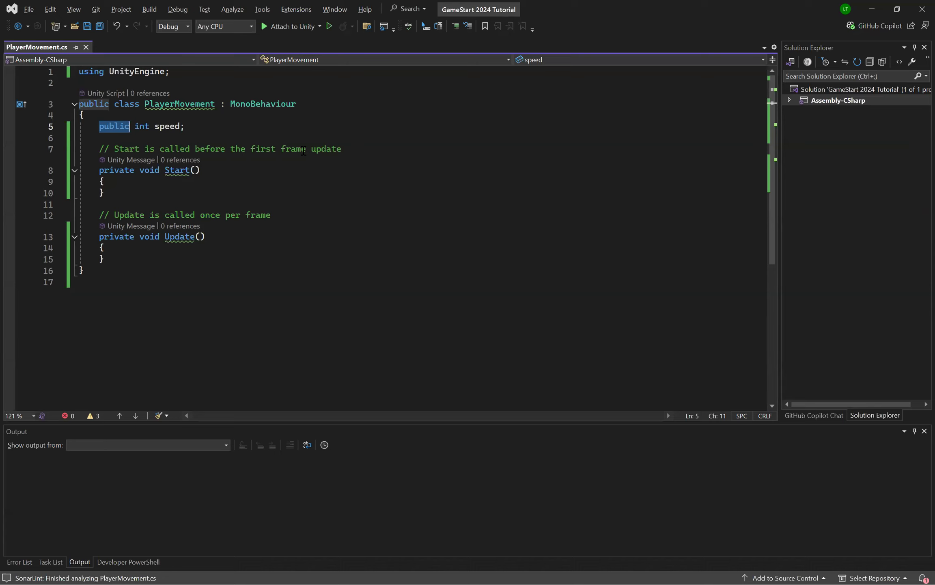
click(214, 122)
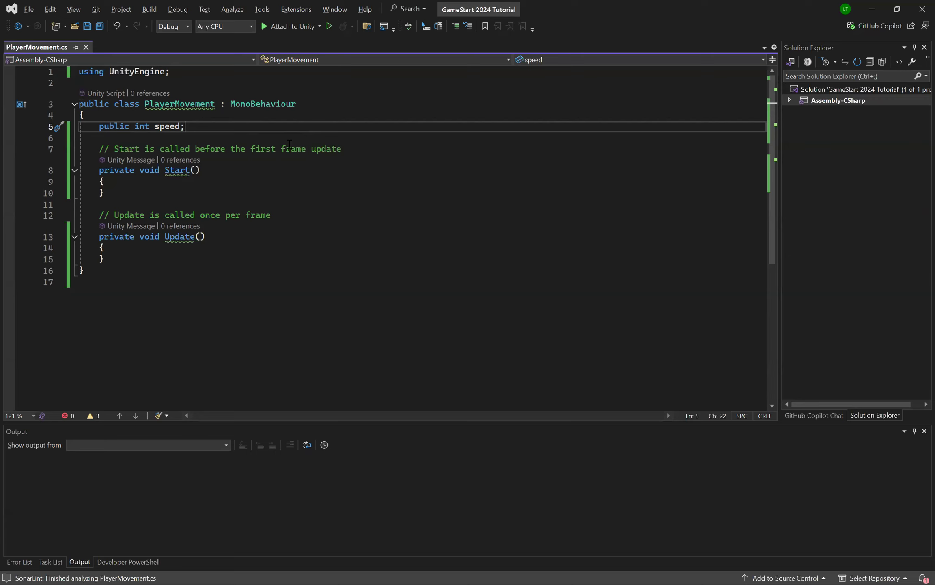
click(114, 126)
double_click(115, 127)
click(332, 128)
double_click(115, 126)
click(209, 127)
double_click(107, 127)
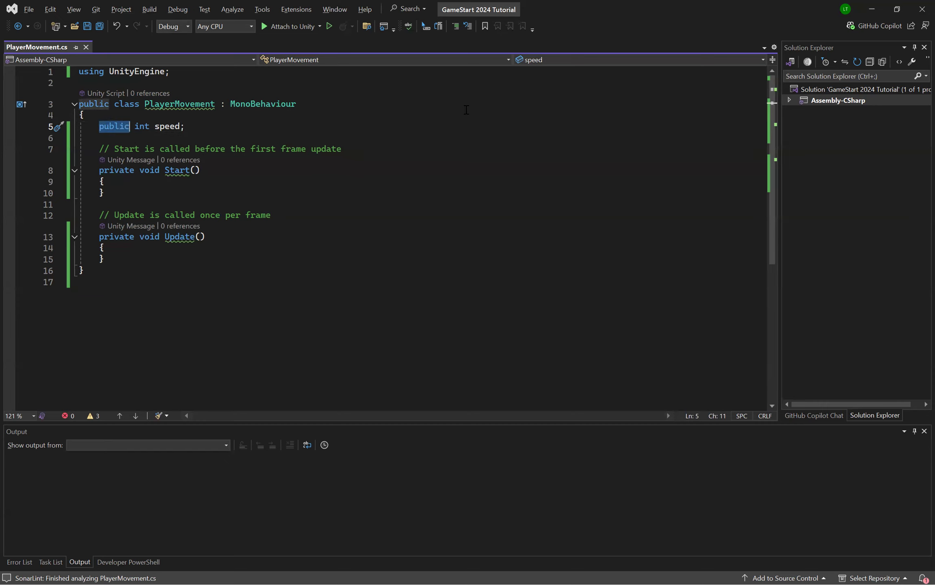
Step: Check the script in Unity, return to Visual Studio, and examine the complete speed declaration line
key(alt+Tab)
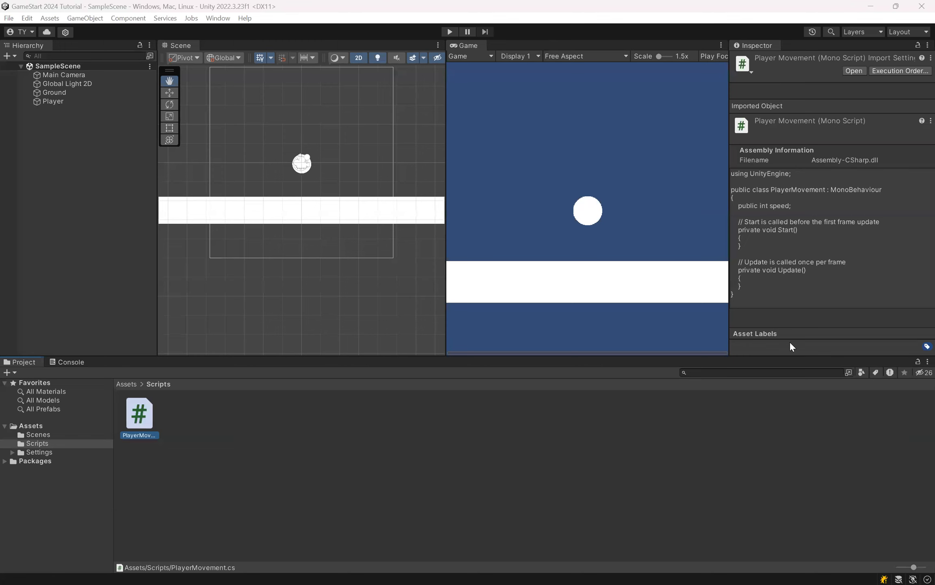
key(alt+Tab)
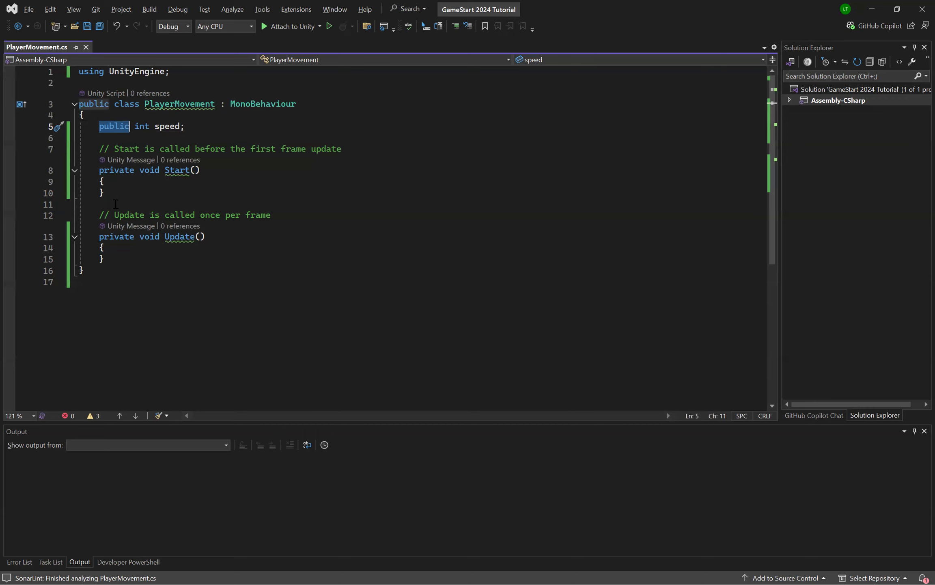
click(190, 128)
drag(199, 130, 88, 115)
click(312, 151)
click(204, 119)
drag(196, 129, 70, 131)
click(69, 138)
Step: Switch to Unity and look through the Player object's components, including Rigidbody 2D and Circle Collider 2D
key(alt+Tab)
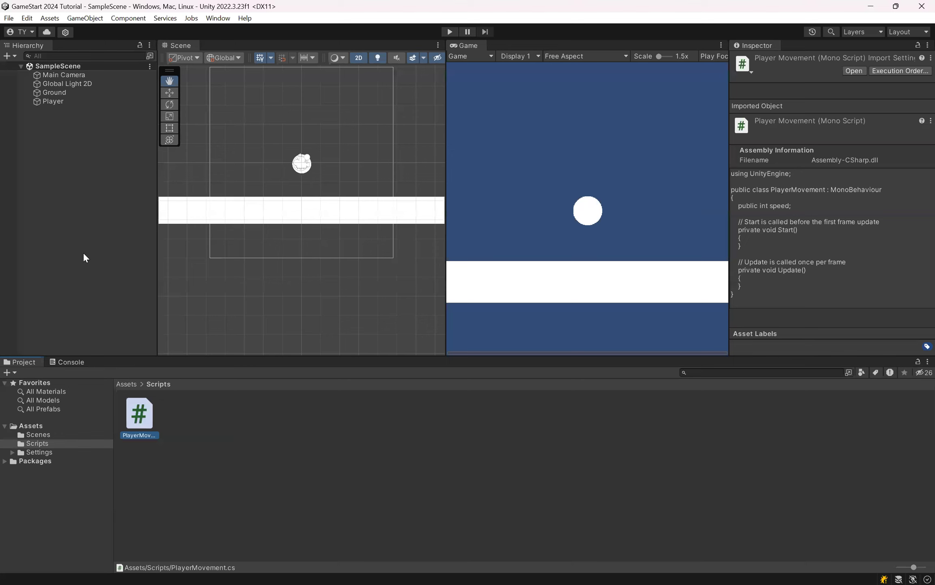
click(57, 102)
scroll(828, 211, down, 5)
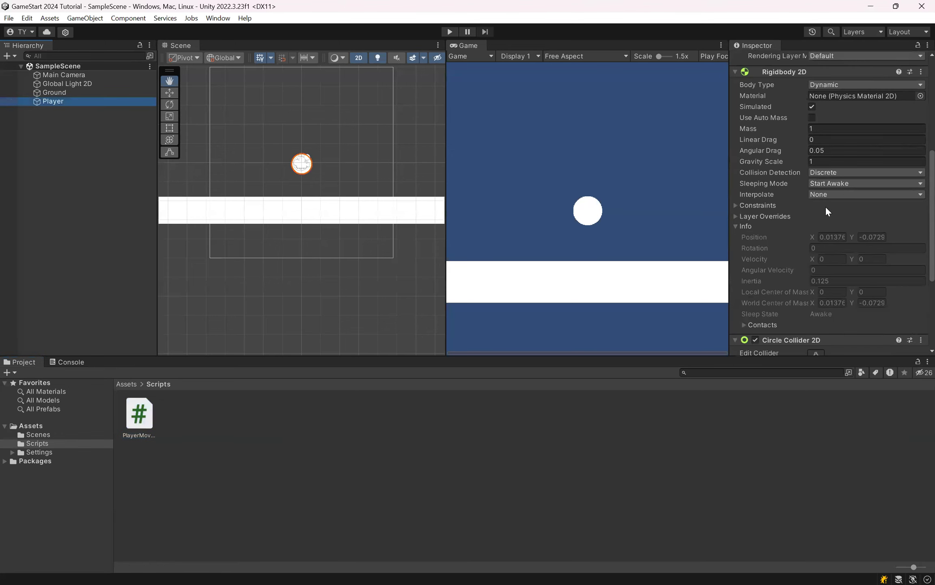
scroll(827, 210, down, 4)
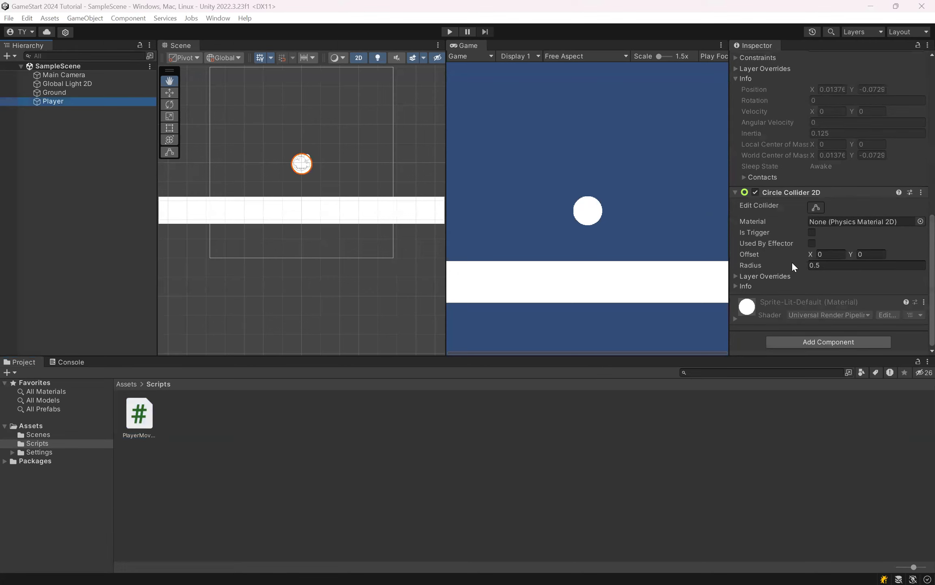
scroll(795, 266, up, 10)
click(56, 117)
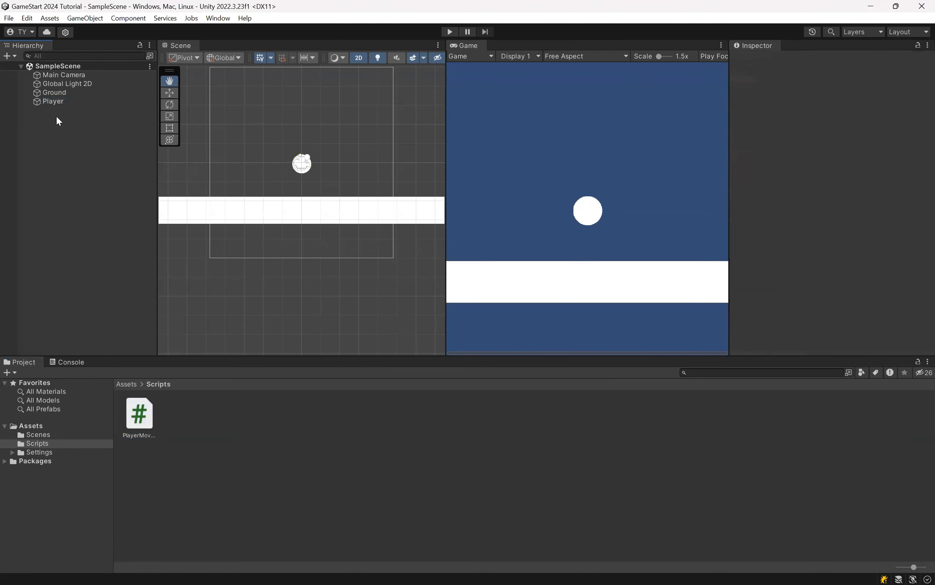
click(146, 426)
click(79, 250)
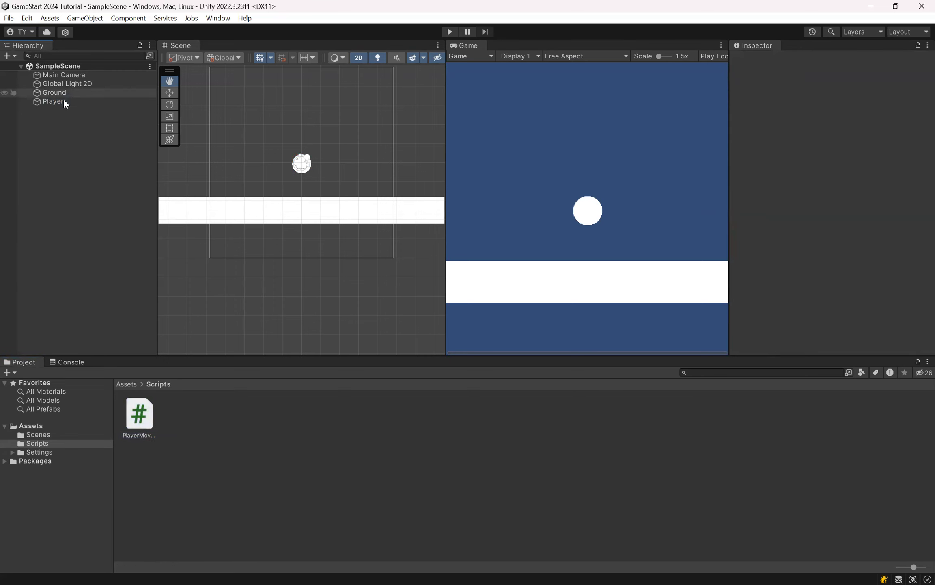
Step: Check the MonoBehaviour base class in the script, then attach the PlayerMovement script to the Player object as a component
click(64, 101)
scroll(843, 265, down, 10)
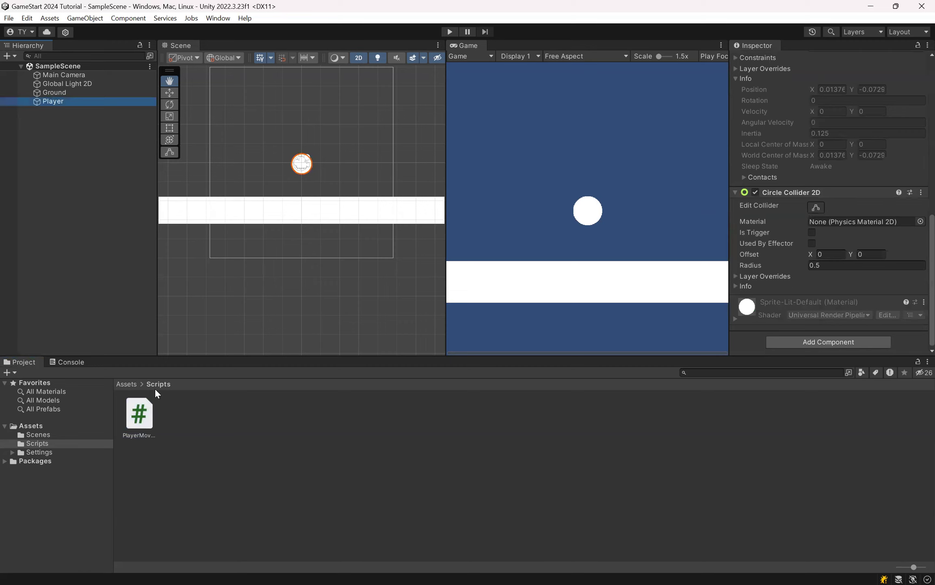
double_click(139, 414)
drag(230, 105, 305, 105)
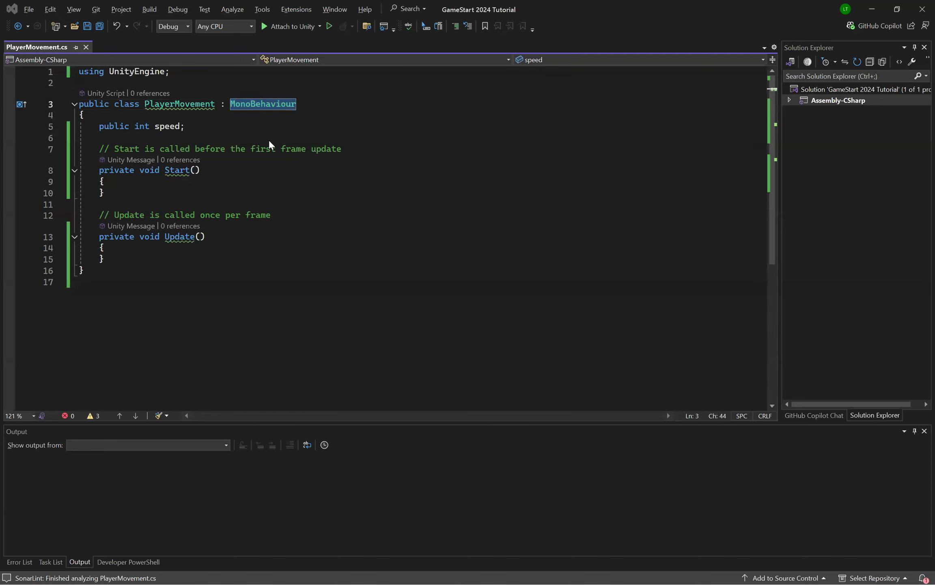
key(alt+Tab)
drag(139, 414, 842, 341)
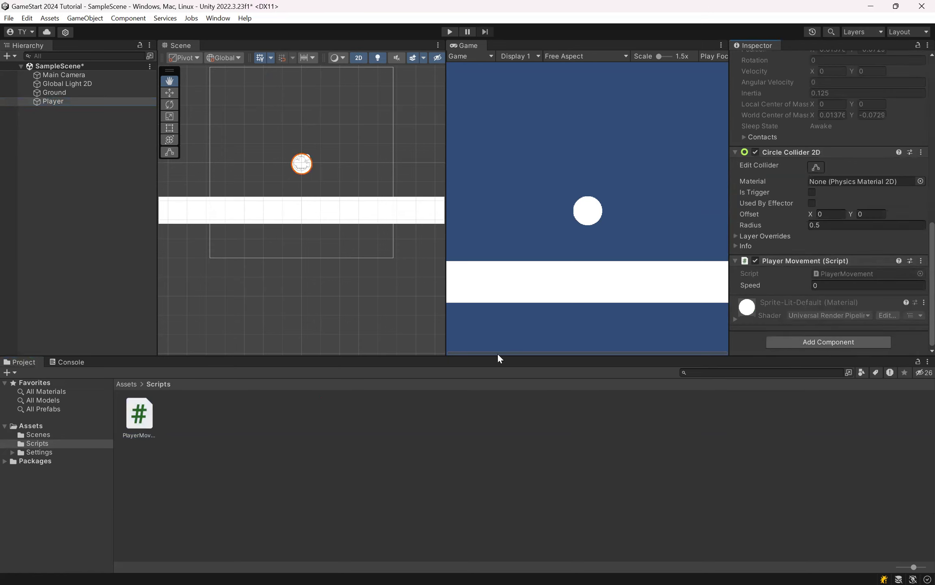
Step: Search the components that can be added to the Player for "playermove" and close the list without adding one
mouse_move(140, 411)
mouse_down()
mouse_move(223, 389)
mouse_move(842, 327)
mouse_move(801, 342)
mouse_move(172, 426)
mouse_move(150, 420)
mouse_up()
click(828, 346)
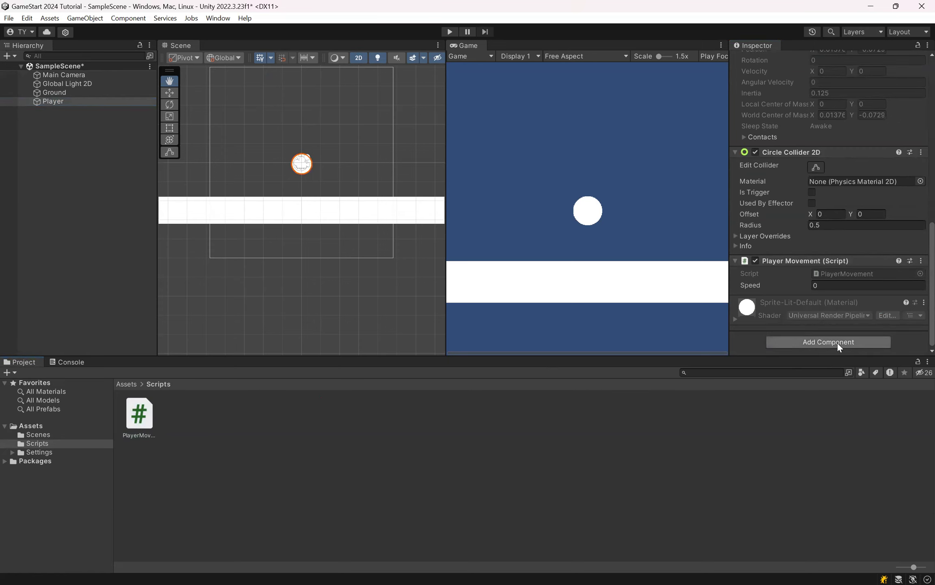
text(playermove)
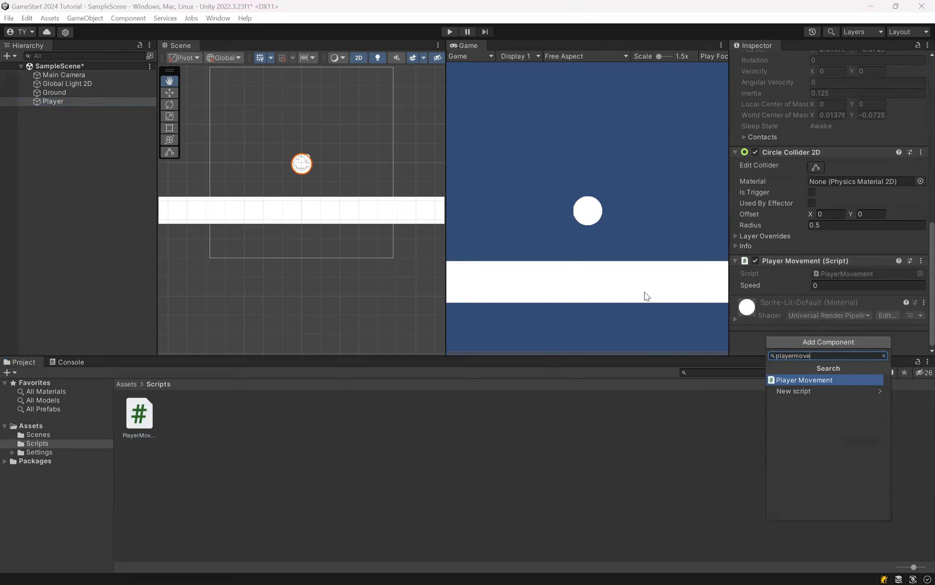
key(Escape)
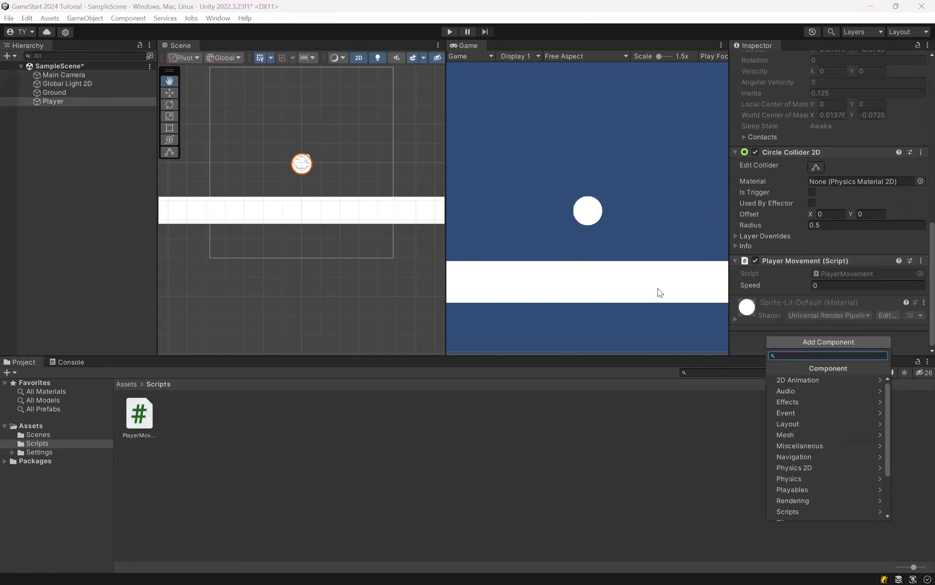
click(901, 433)
Step: Save the scene with the script attached to the Player object
click(53, 102)
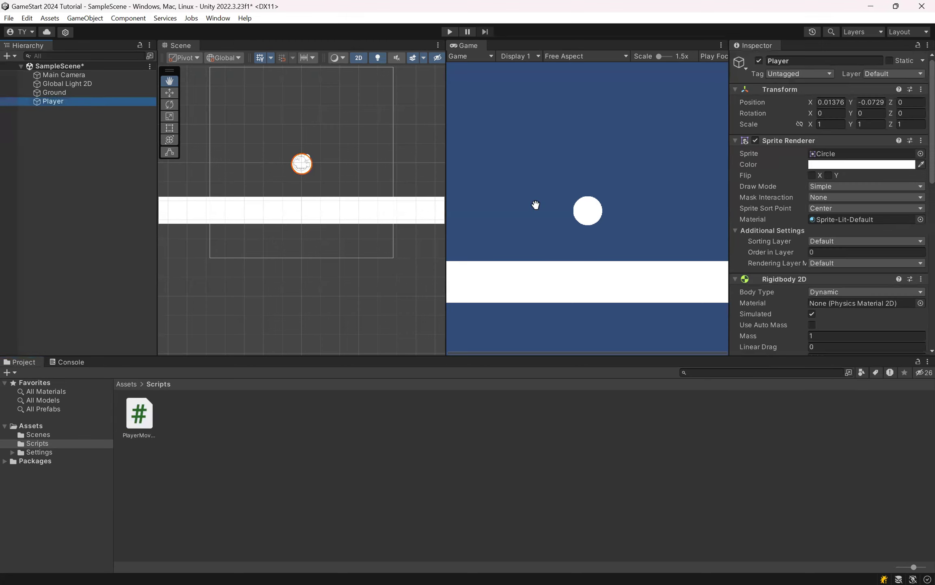
click(54, 174)
key(ctrl+s)
Step: Compare the Speed field in the Player's Player Movement component with the speed variable and its int type in the script
click(90, 102)
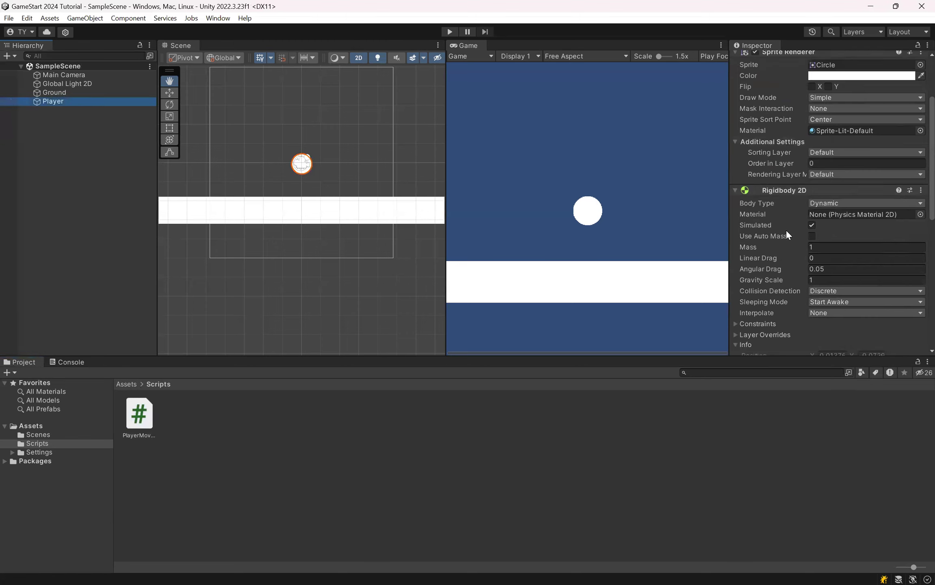
scroll(788, 235, down, 5)
double_click(826, 276)
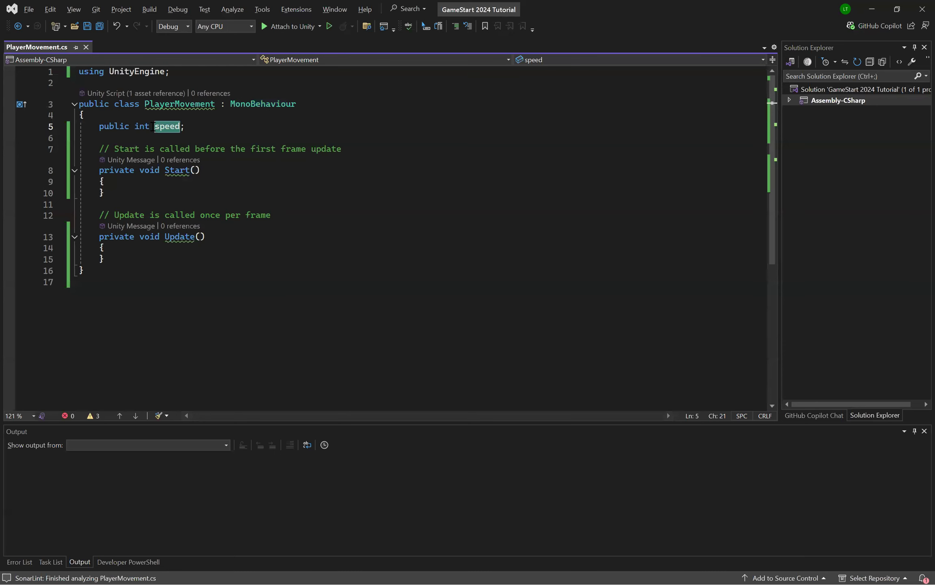
key(alt+Tab)
key(alt+Tab)
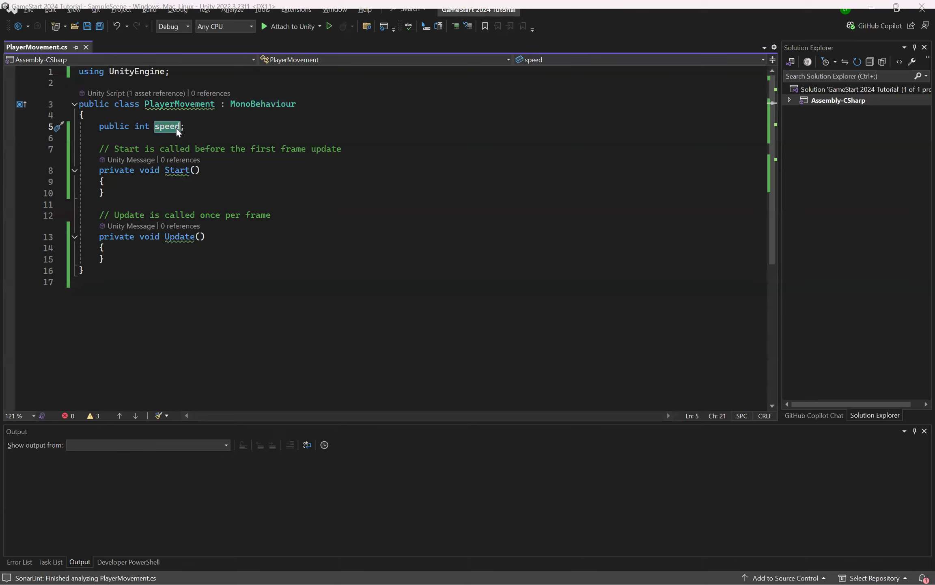
click(203, 125)
key(alt+Tab)
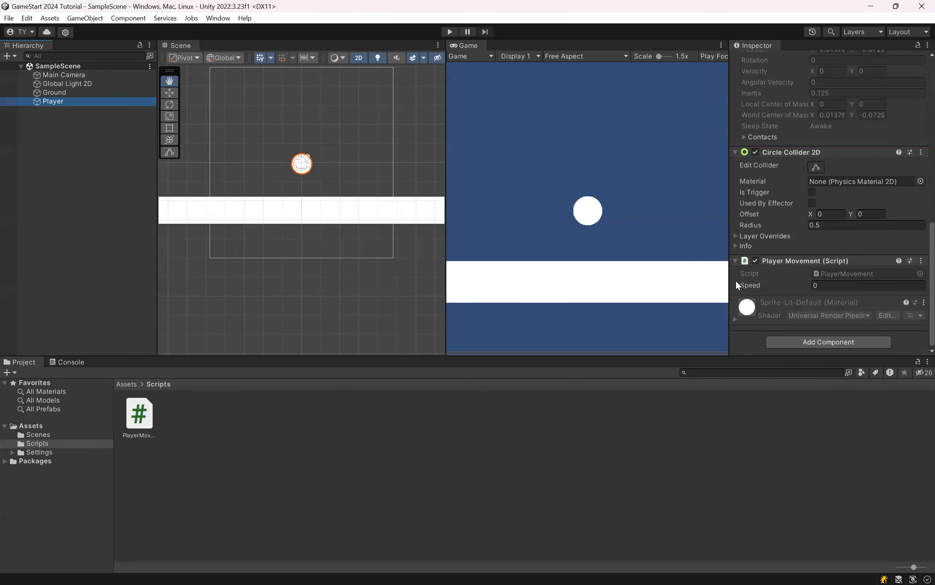
click(820, 284)
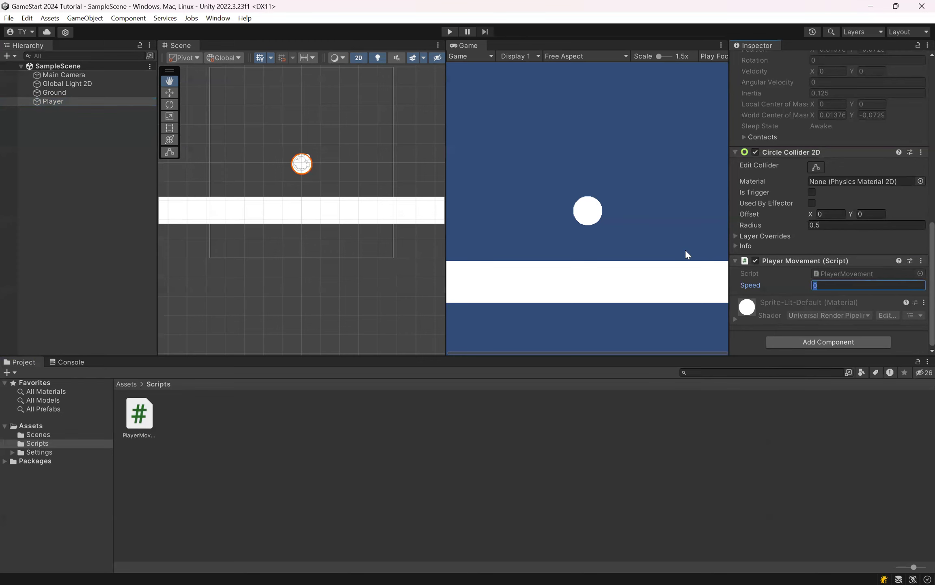
key(alt+Tab)
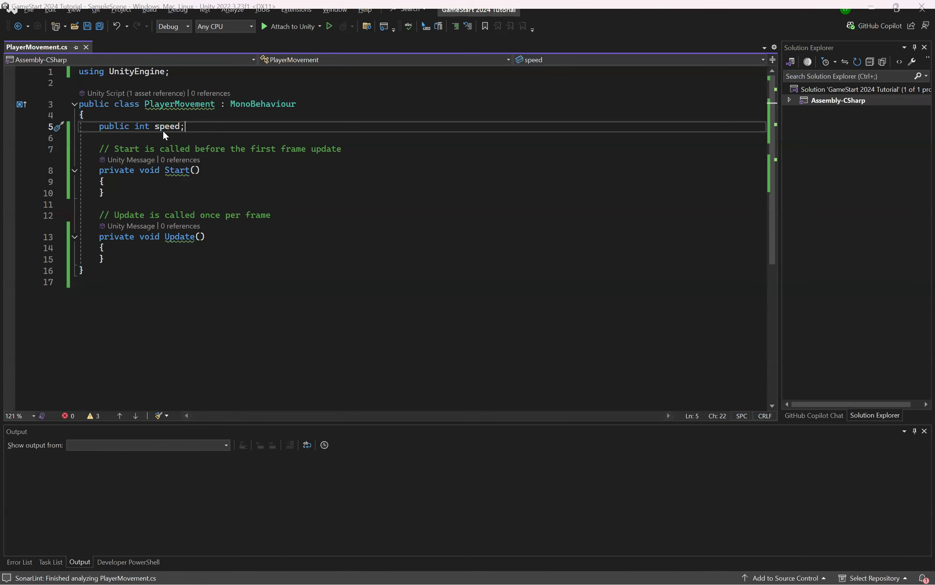
double_click(140, 127)
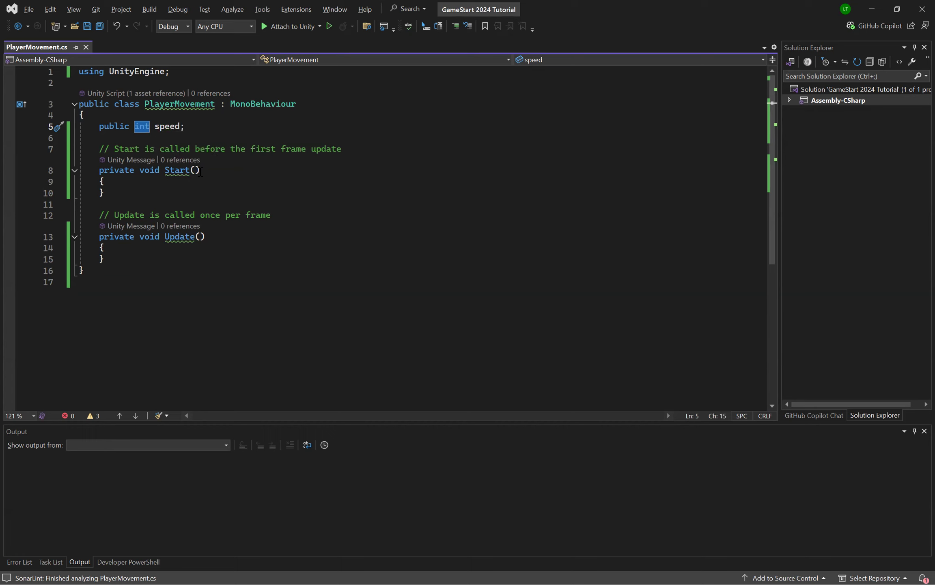
Step: Set Speed to 4 in the Player's Player Movement component in Unity and save the scene
key(alt+Tab)
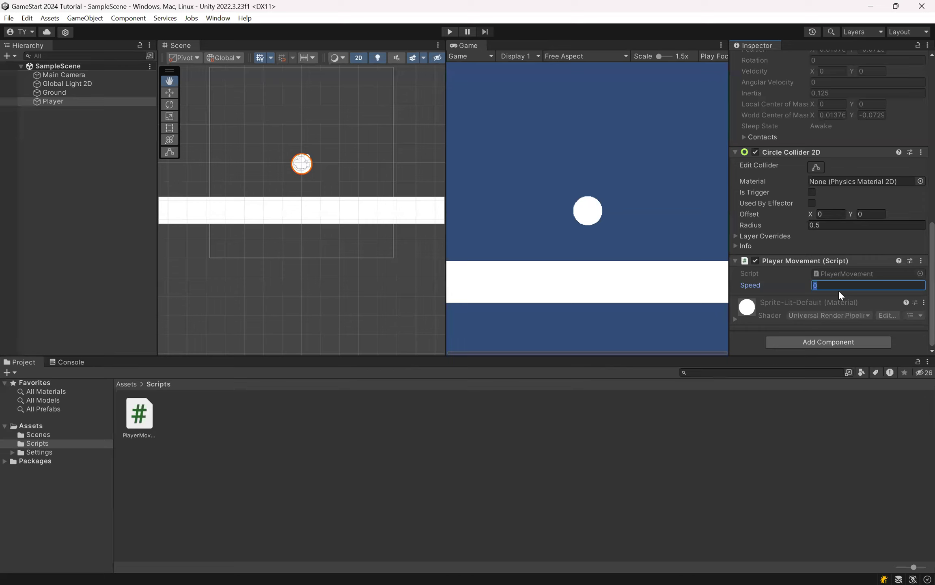
text(5)
key(ctrl+s)
click(843, 409)
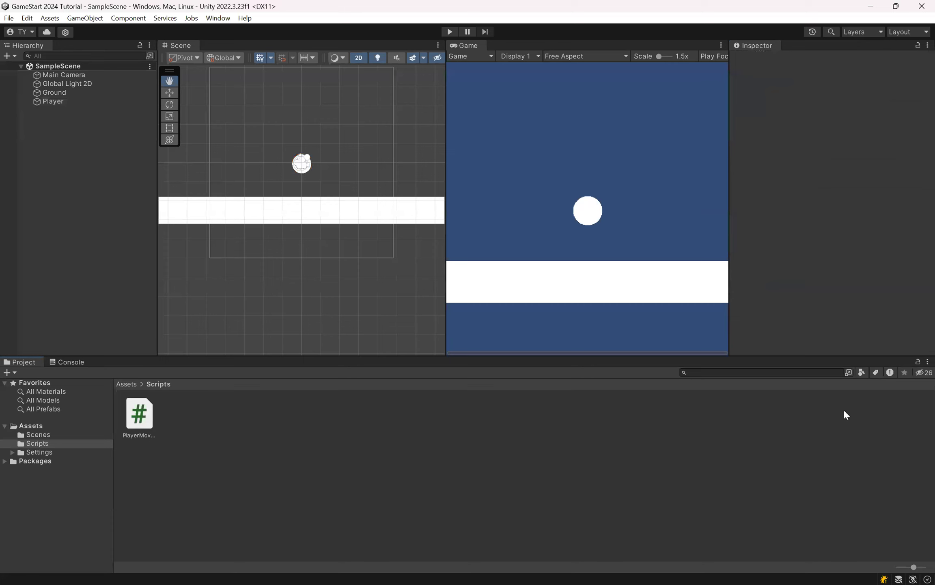
Step: Check the Speed value on the Player's Player Movement component against the speed variable declared in the Visual Studio script
click(74, 103)
scroll(832, 185, down, 5)
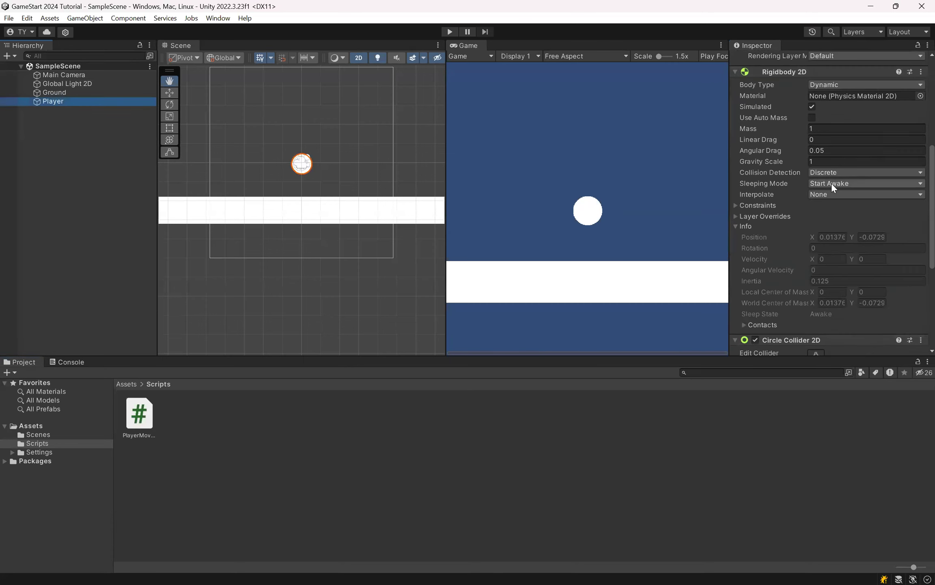
scroll(831, 182, down, 3)
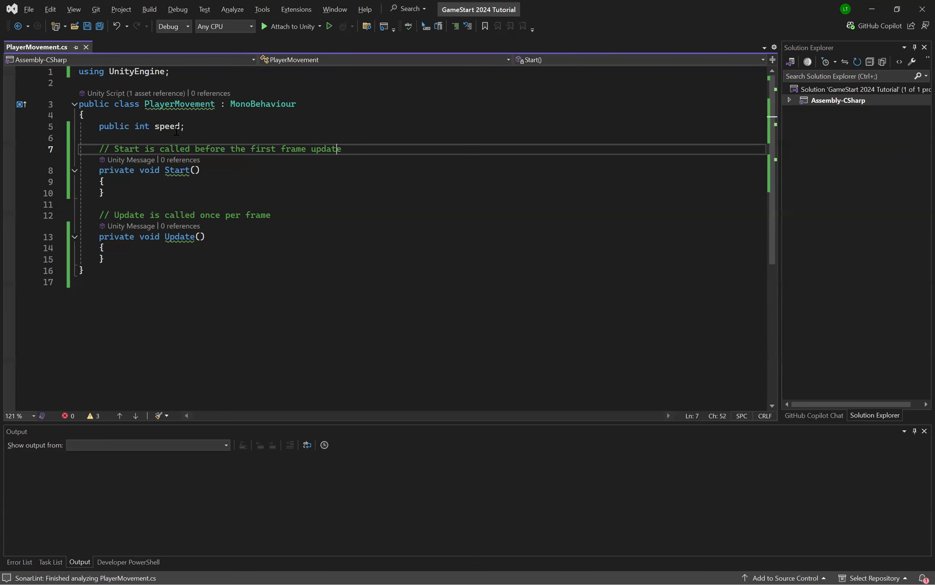
click(369, 205)
key(alt+Tab)
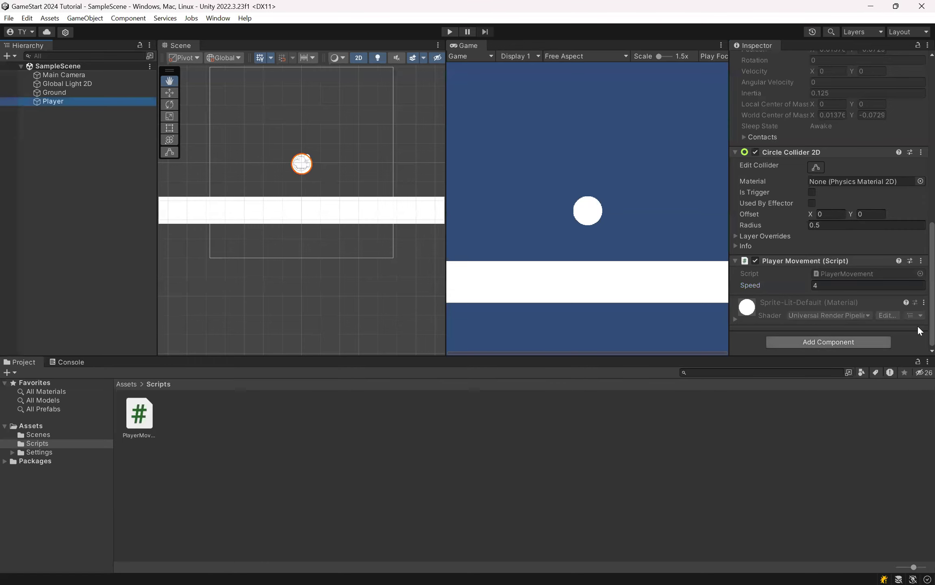
key(alt+Tab)
click(336, 248)
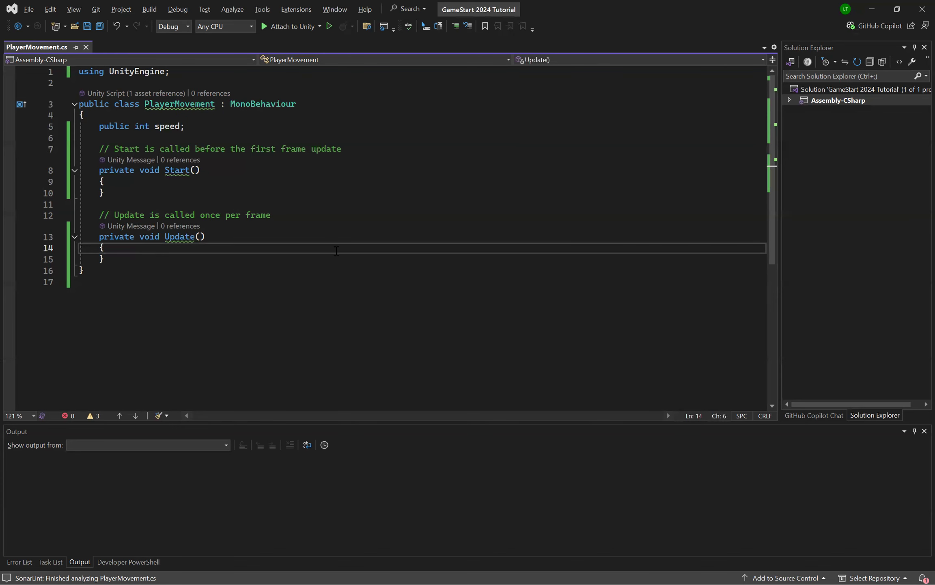
click(325, 126)
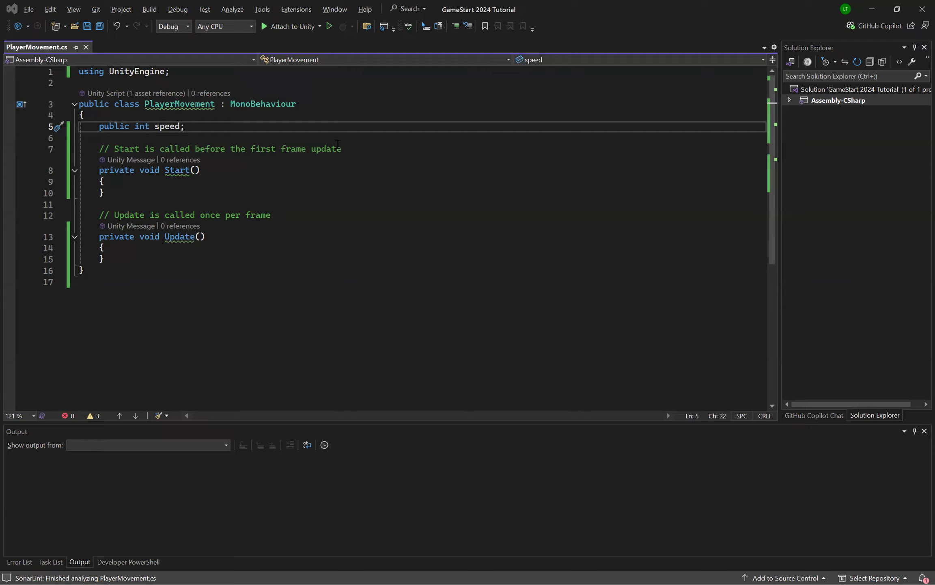
Step: Switch to the presentation to review the Rigidbody2D properties slide, and return to the PlayerMovement script in Visual Studio
key(alt+Tab)
key(alt+Tab)
key(Tab)
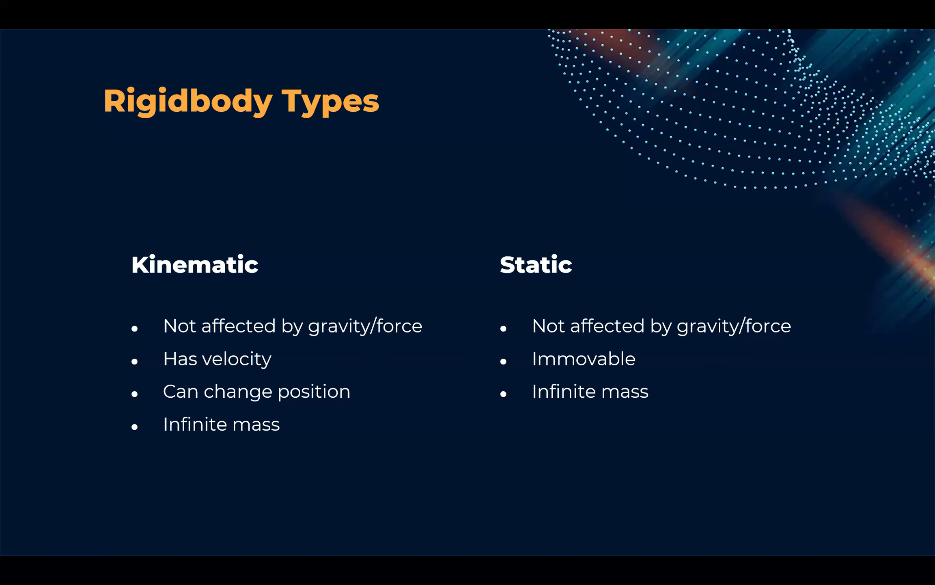
key(Left)
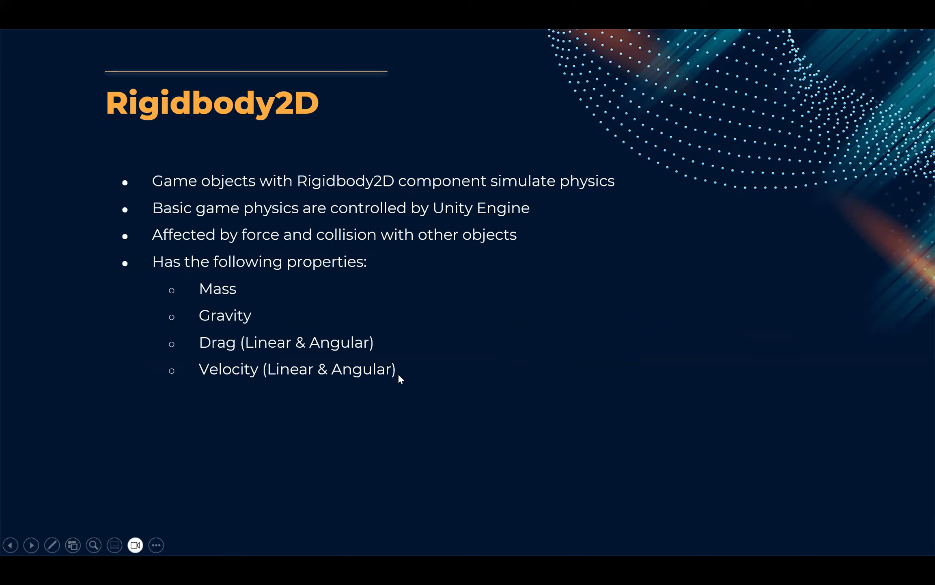
key(alt+Tab)
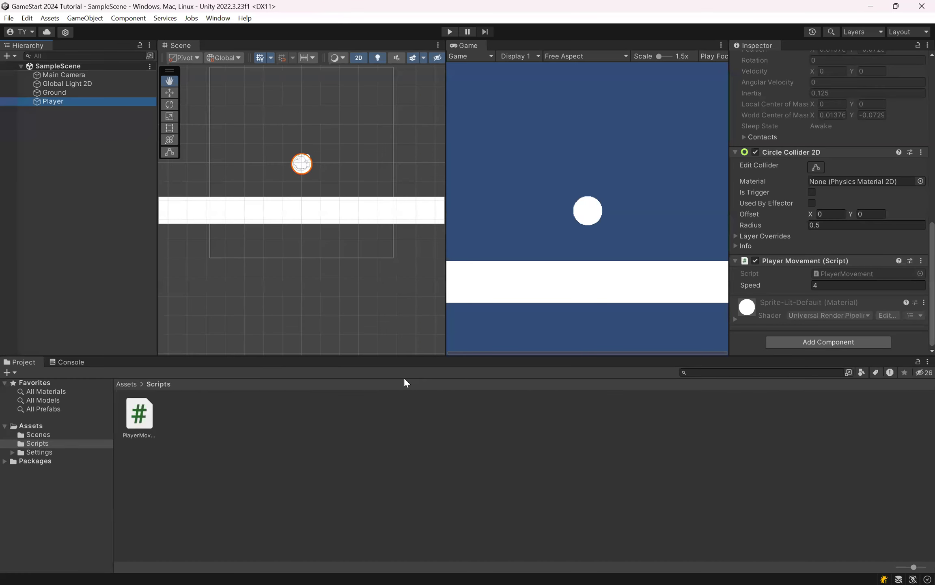
key(alt+Tab)
key(Tab)
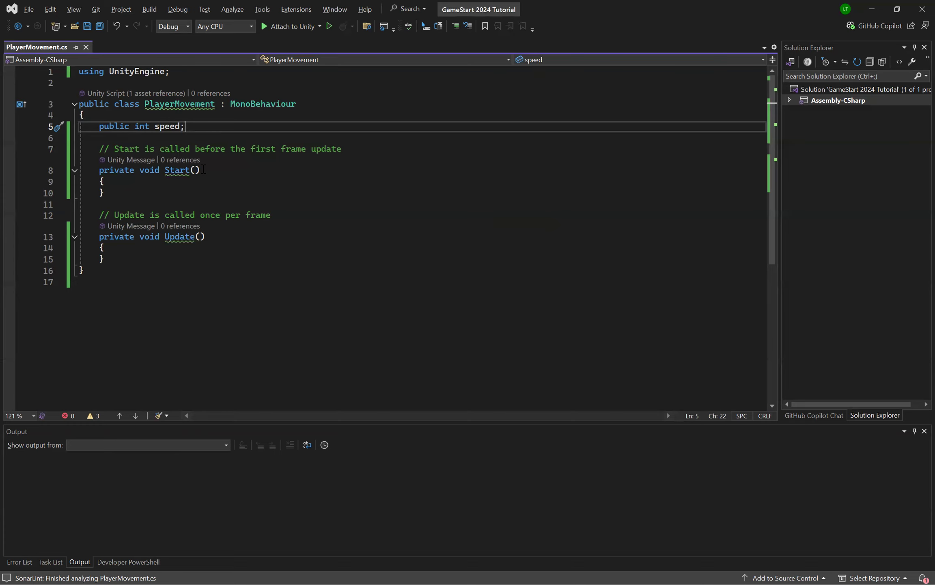
drag(211, 280, 81, 126)
click(338, 172)
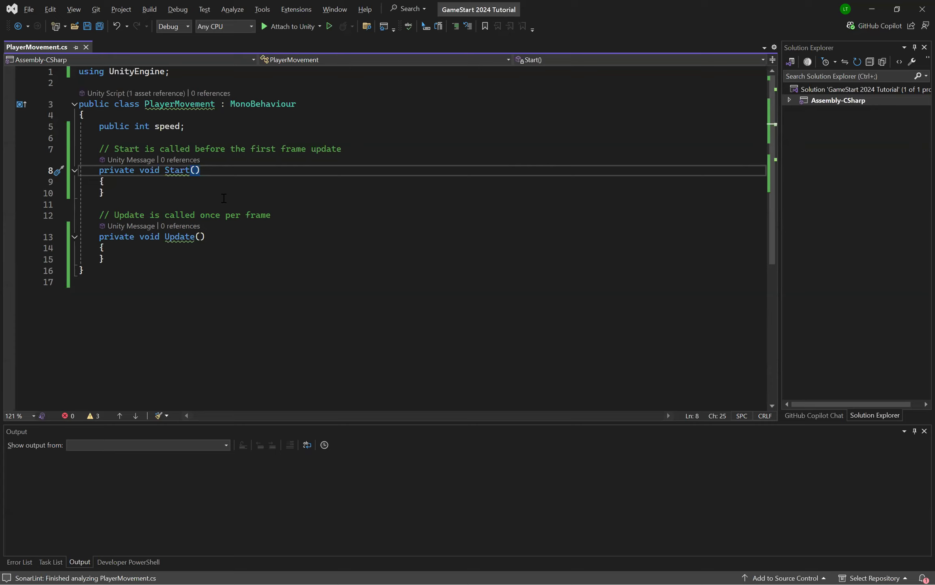
Step: Declare a private Rigidbody2D field named rb below the speed variable in the PlayerMovement class and save the script
click(523, 126)
key(Return)
key(Return)
text(pri)
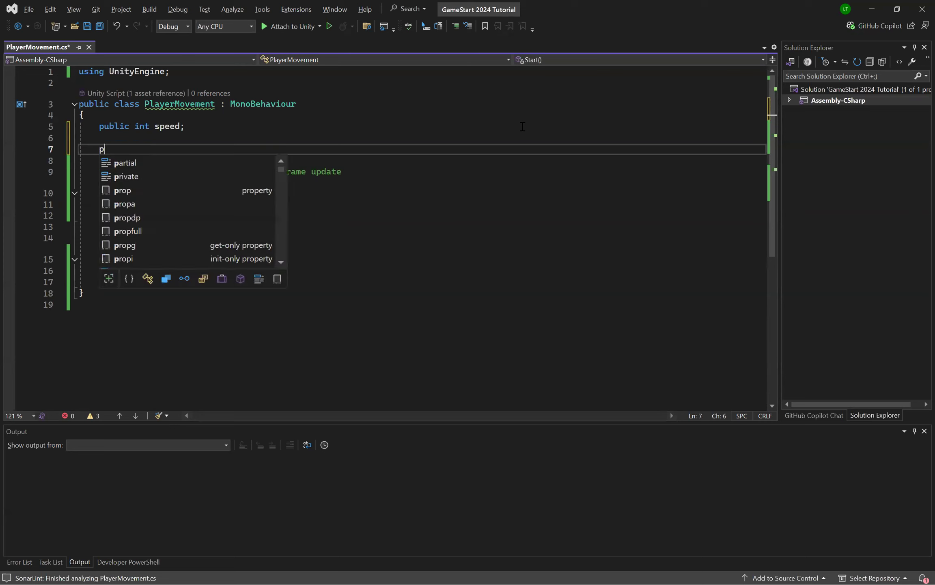
key(BackSpace)
key(BackSpace)
key(BackSpace)
text(private )
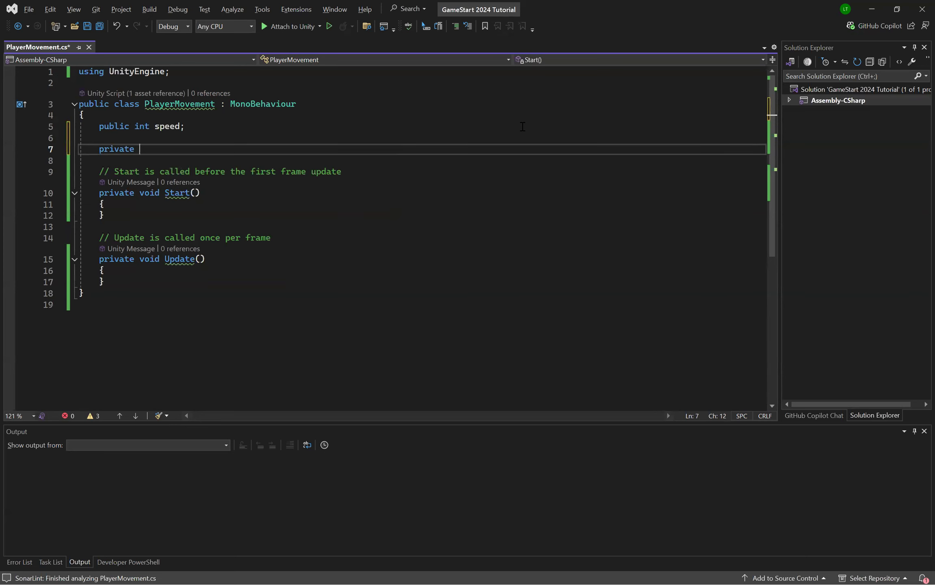
text(Rigidbody2D)
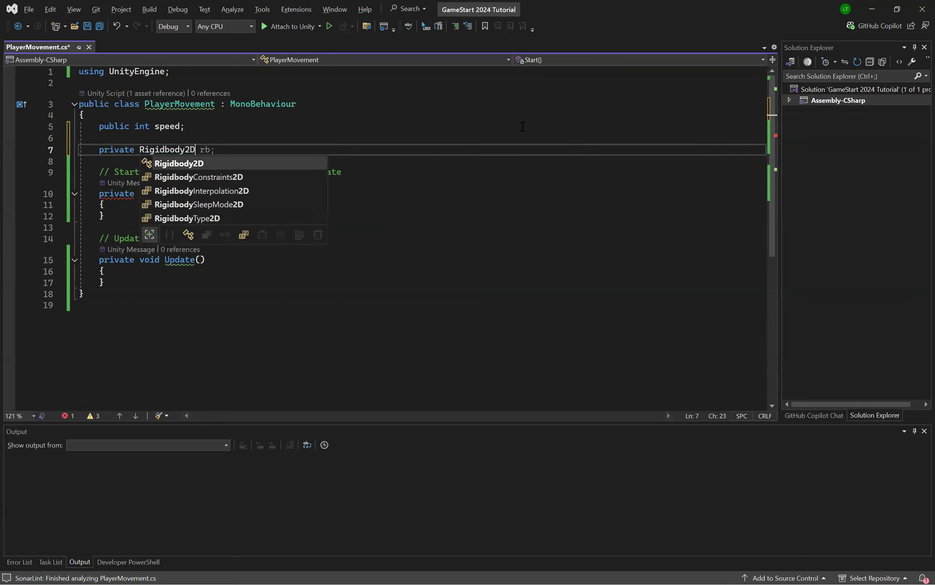
text( rb;)
key(ctrl+s)
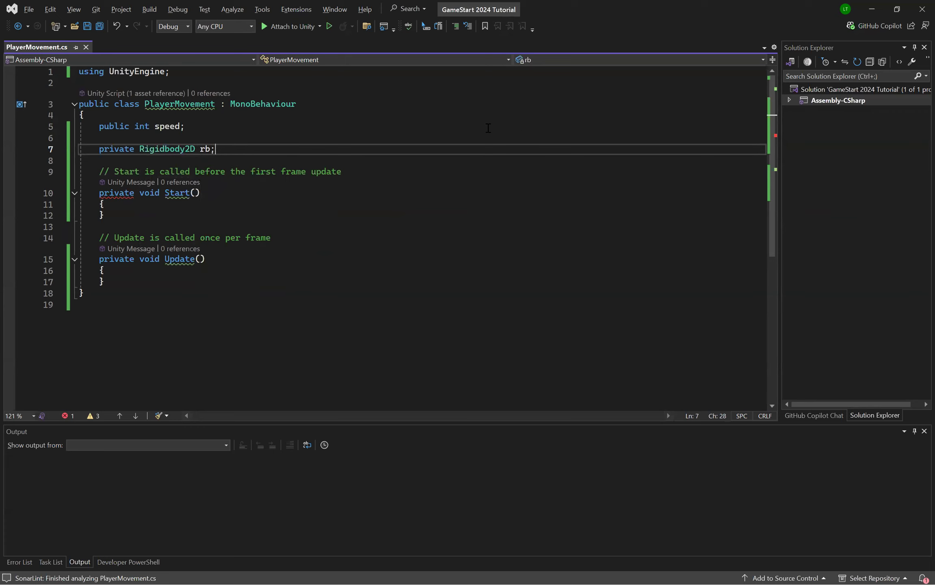
Step: Assign rb = GetComponent<Rigidbody2D>(); inside the Start method and save the script
click(247, 207)
click(222, 150)
click(447, 205)
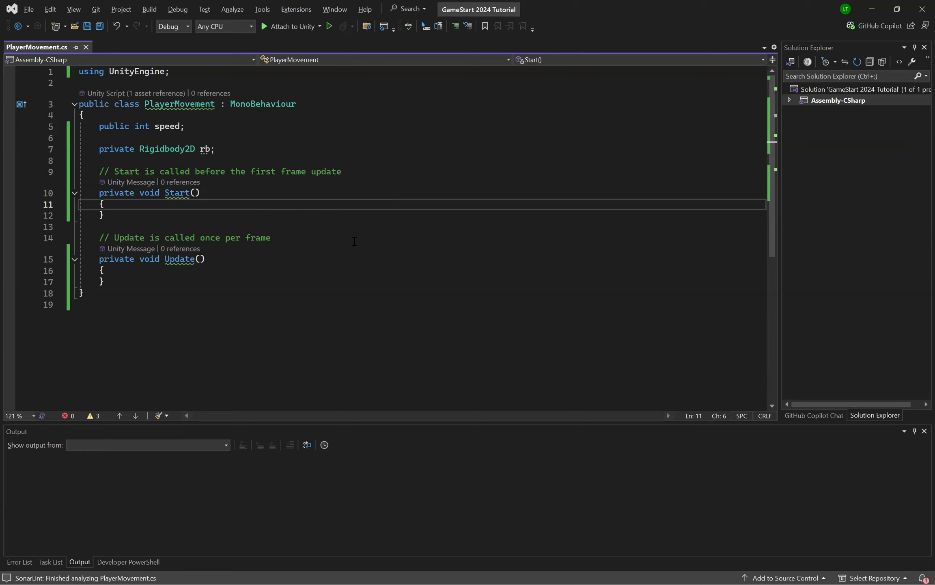
click(170, 207)
key(Return)
key(Tab)
key(ctrl+s)
click(321, 189)
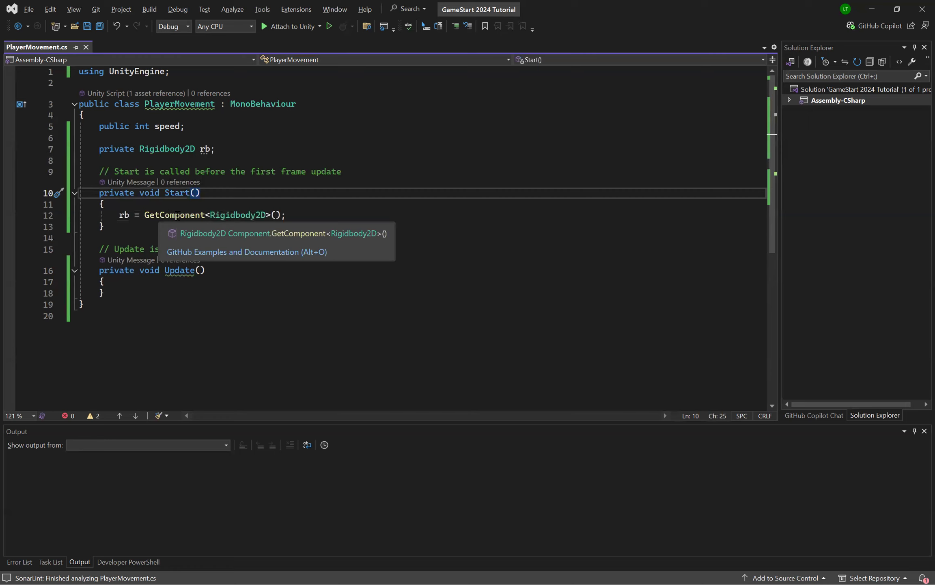
Step: Examine the GetComponent call and its Rigidbody2D type argument in the Start method
double_click(235, 215)
key(End)
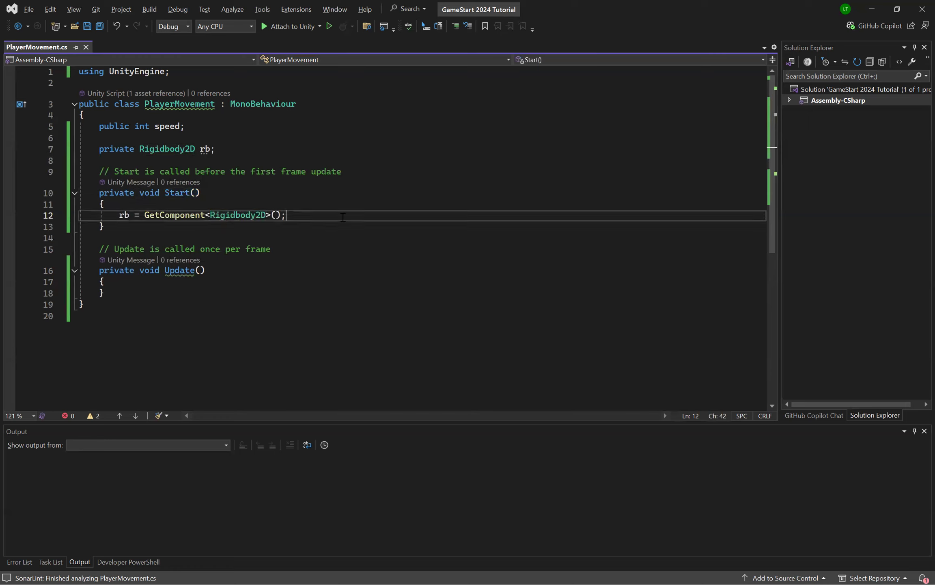
double_click(221, 215)
drag(206, 215, 272, 215)
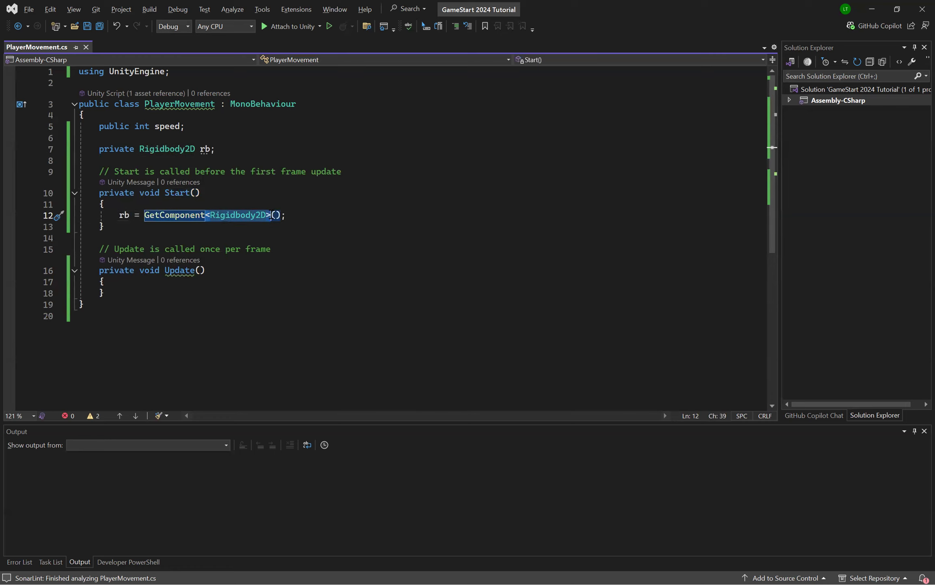
click(310, 214)
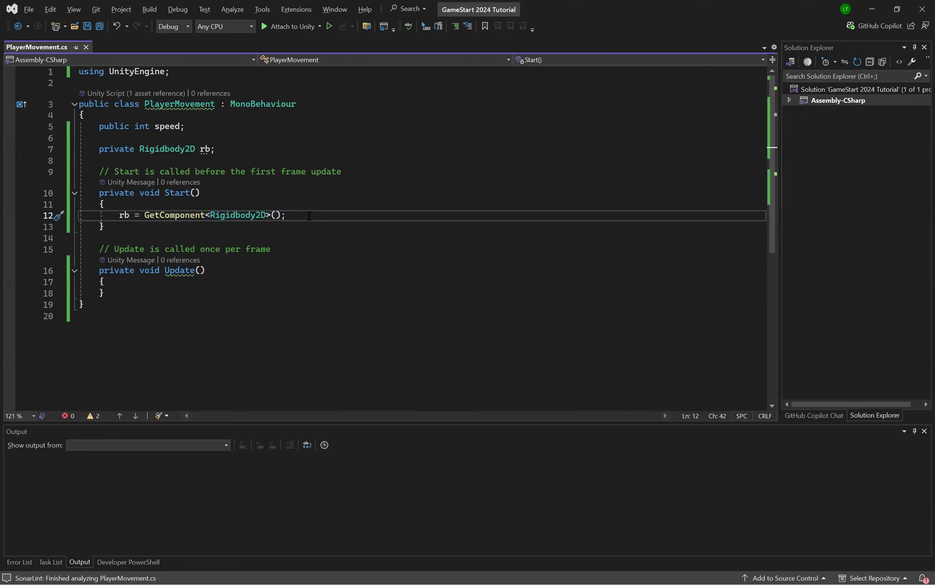
drag(286, 215, 121, 216)
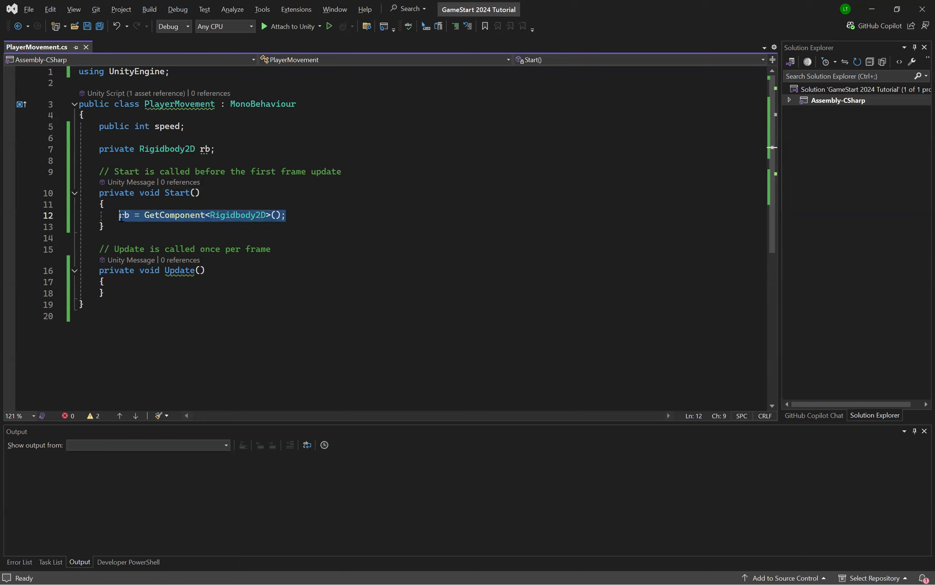
click(337, 211)
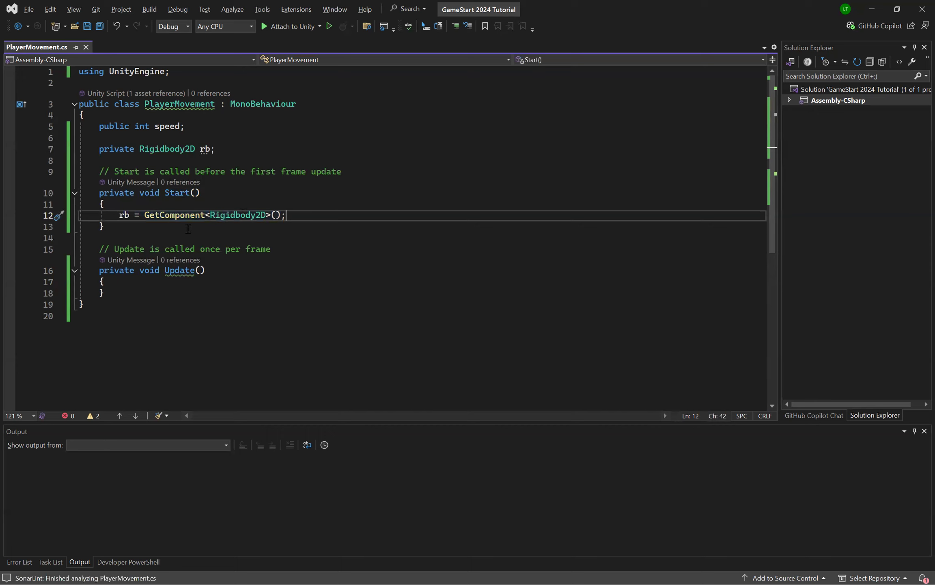
double_click(174, 216)
click(150, 240)
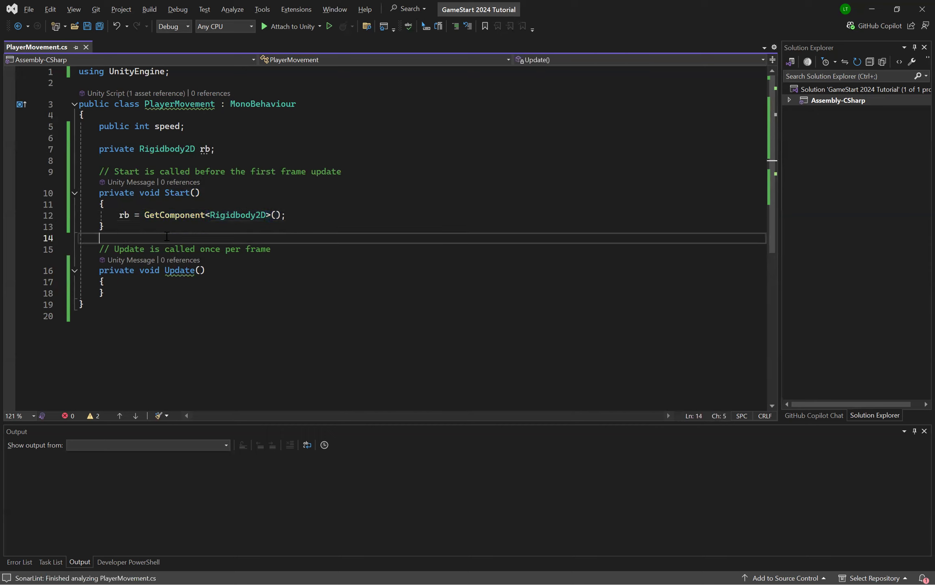
double_click(177, 215)
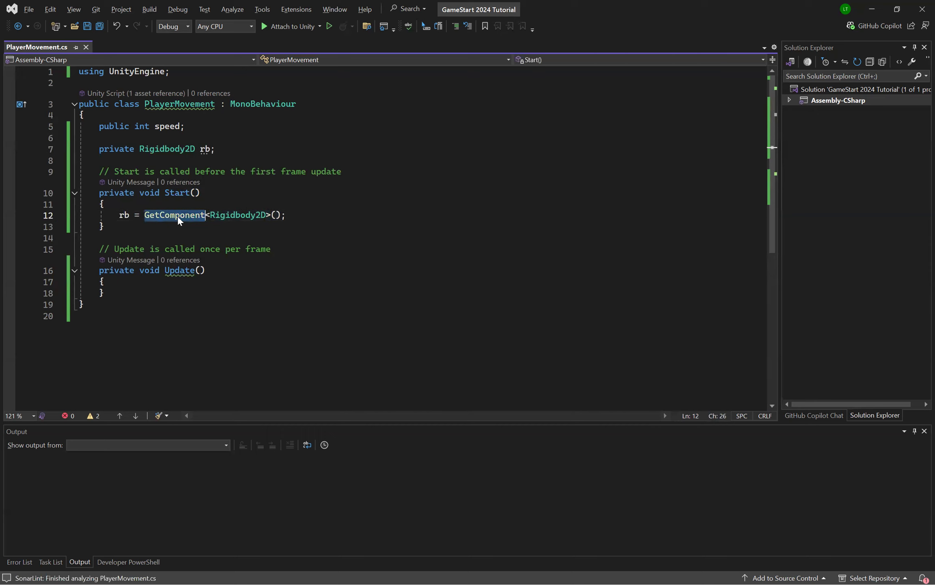
click(441, 262)
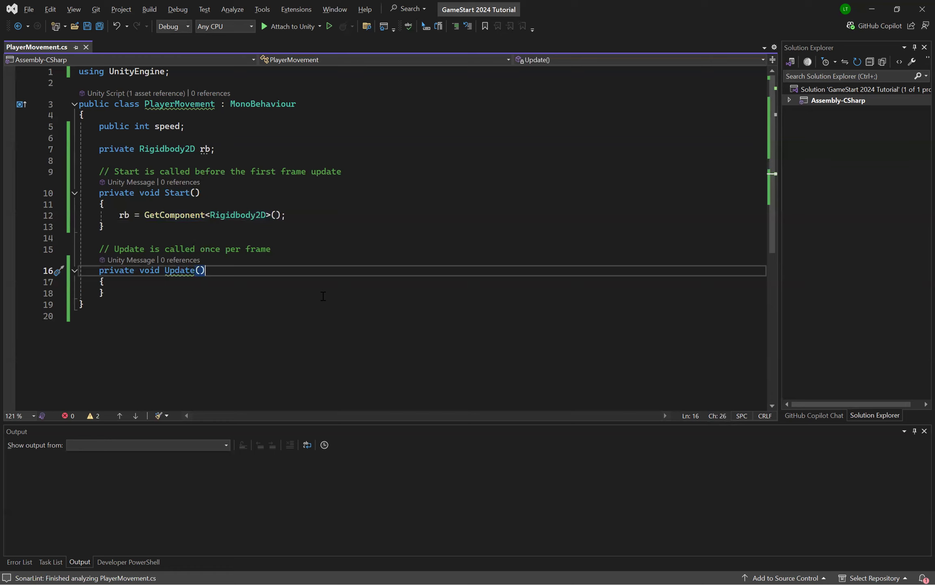
Step: Compare the Rigidbody2D type of the rb field declaration with the GetComponent assignment in Start
mouse_move(161, 104)
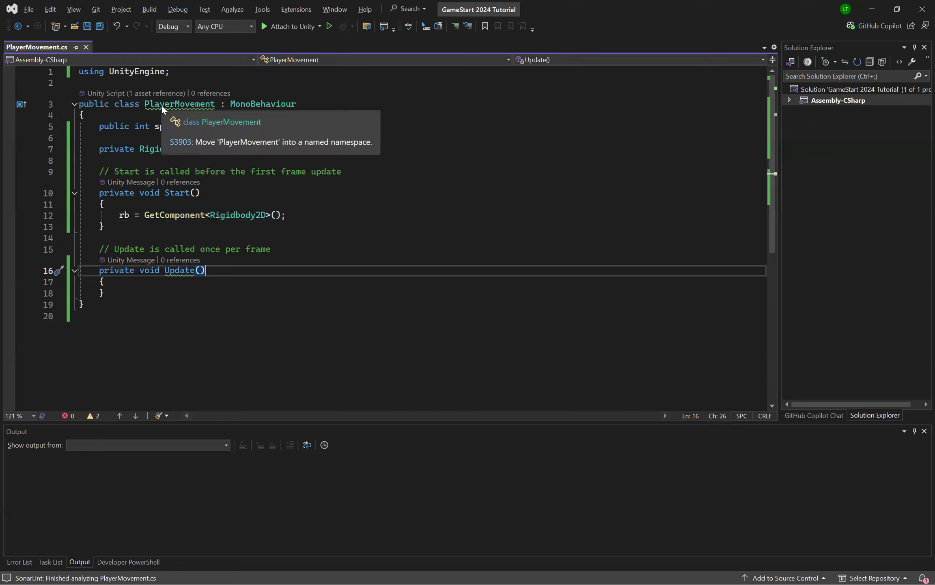
click(346, 215)
mouse_move(246, 213)
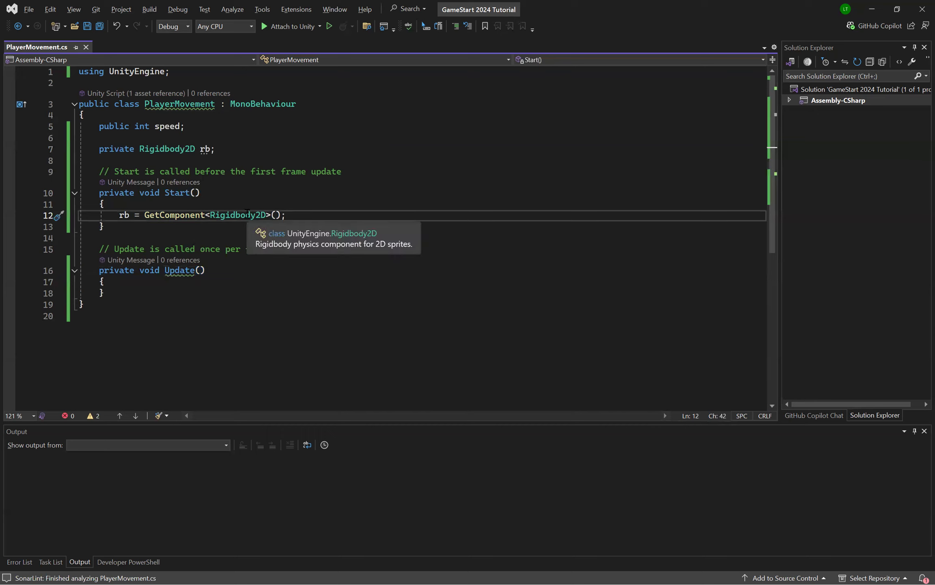
double_click(167, 149)
mouse_move(235, 211)
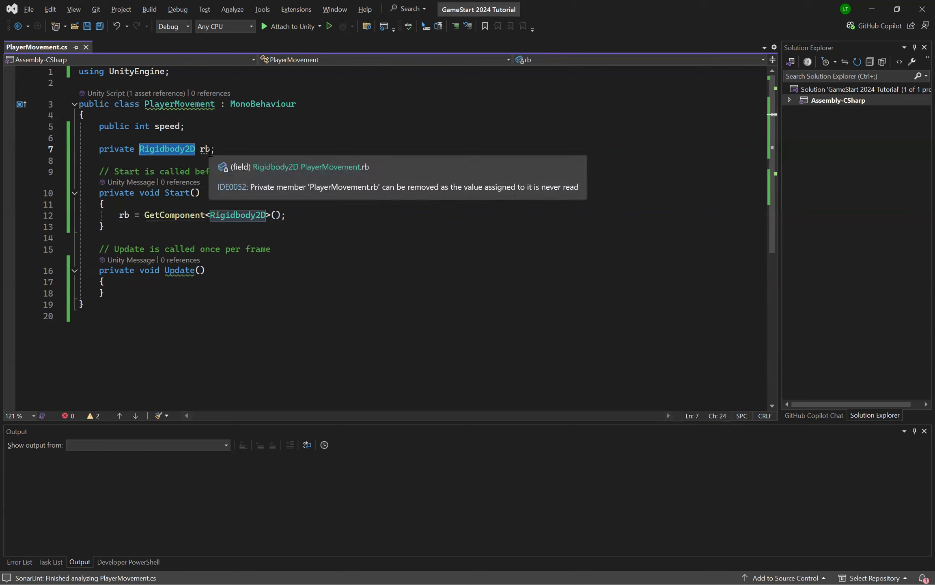
click(321, 213)
mouse_move(205, 149)
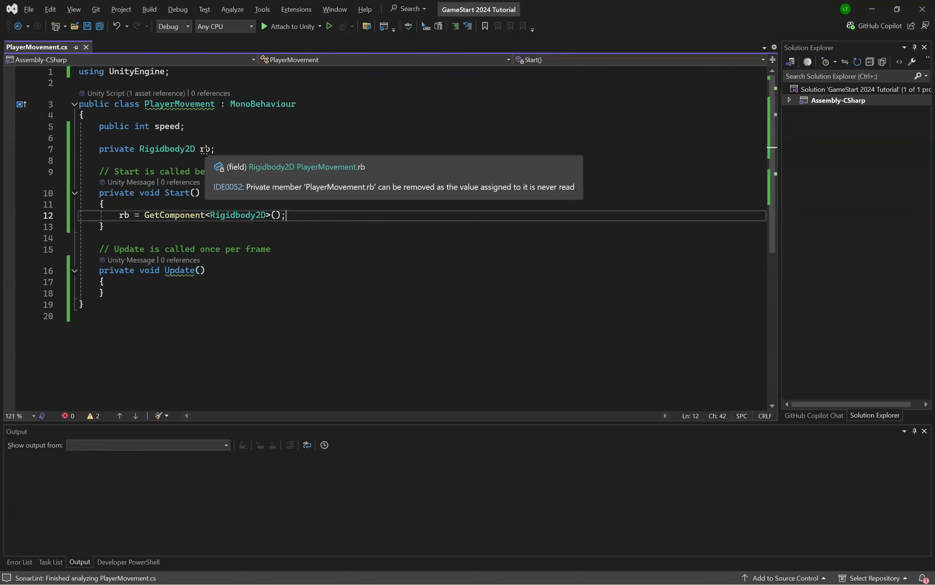
drag(119, 216, 371, 214)
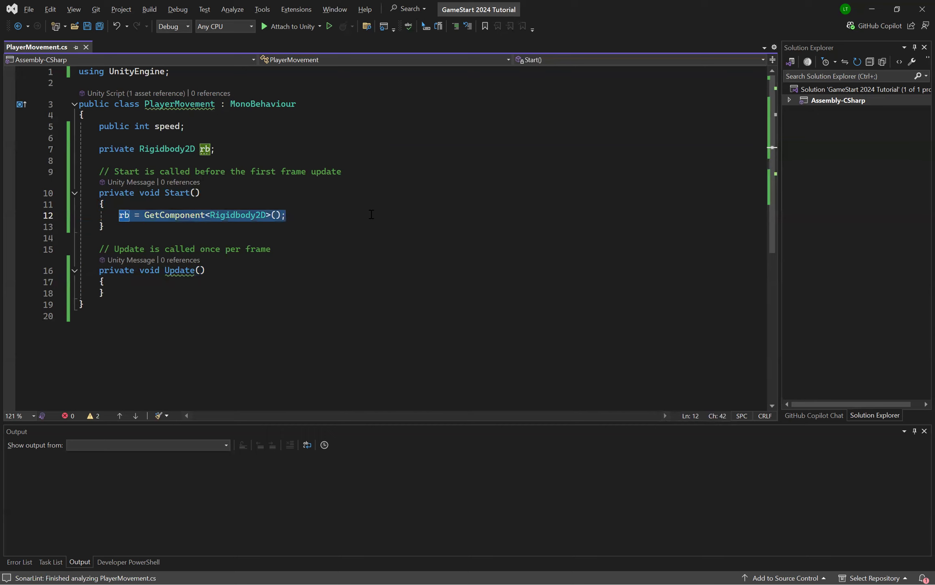
Step: Add the statement rb.velocity = new Vector2(); inside the Update method
click(401, 285)
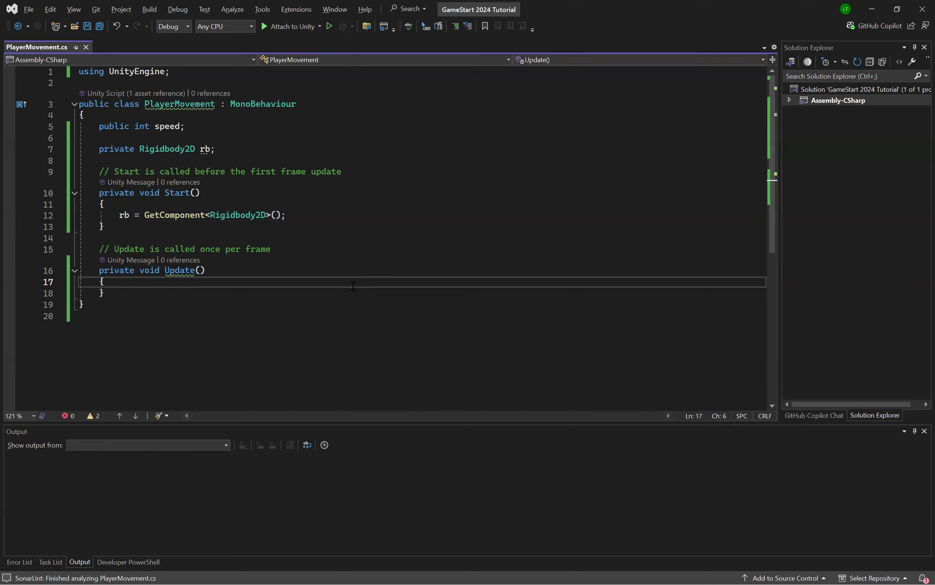
key(Return)
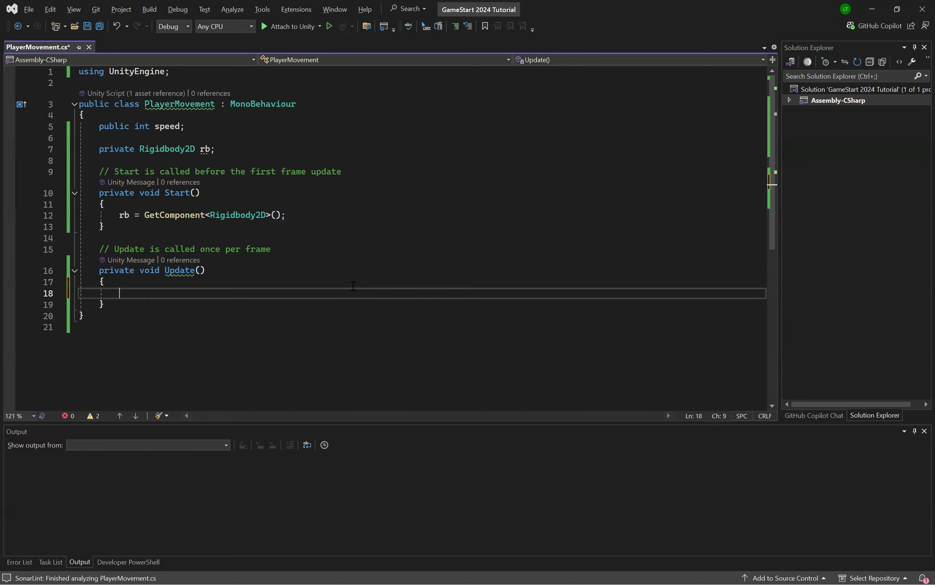
text(rb)
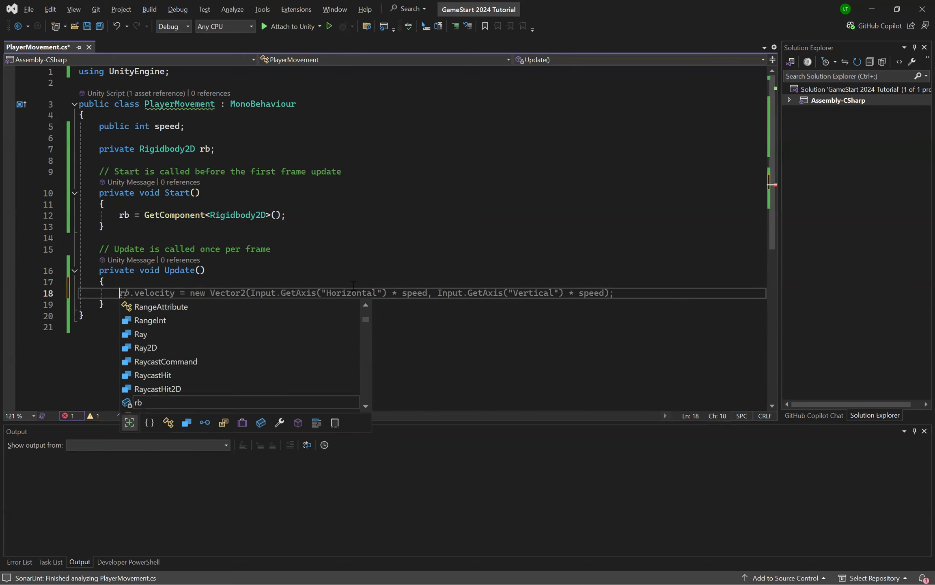
text(.velocity )
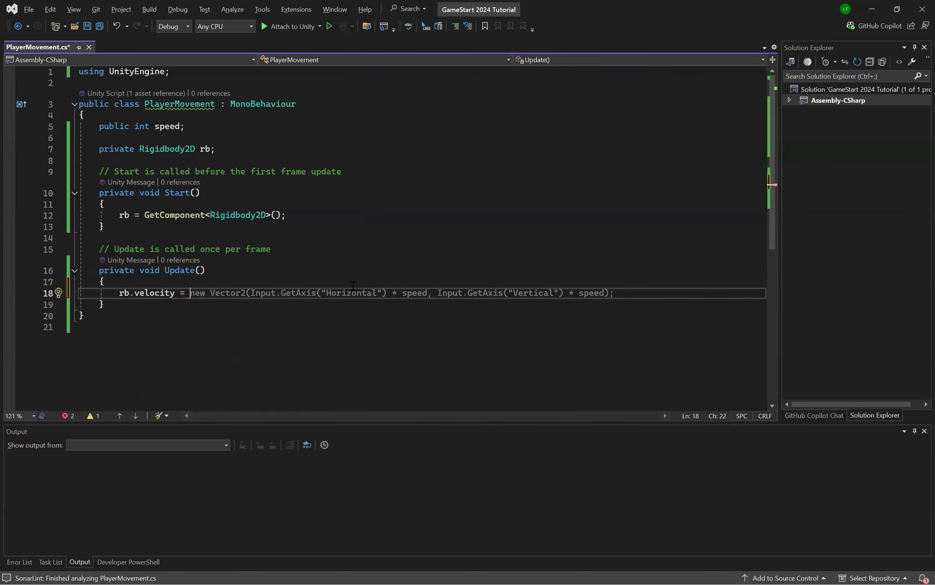
text(= new Vector2()
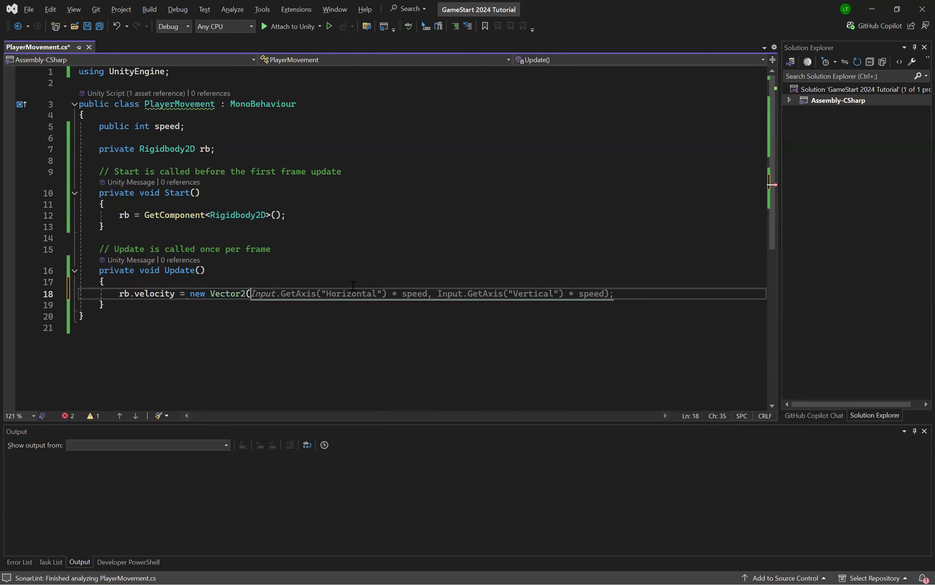
text();)
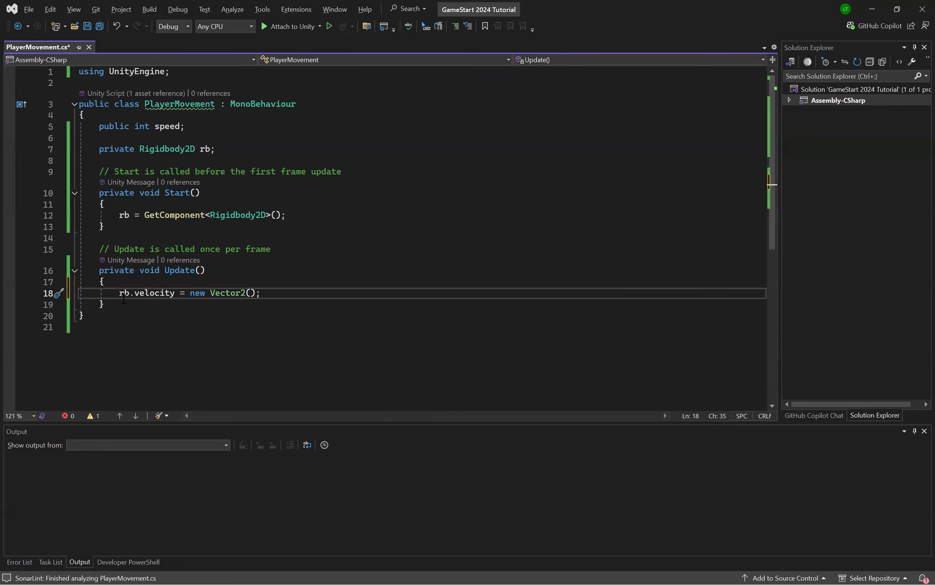
Step: Examine the velocity property and the Vector2 constructor in the Update method's new statement
drag(119, 294, 289, 291)
click(290, 291)
double_click(149, 297)
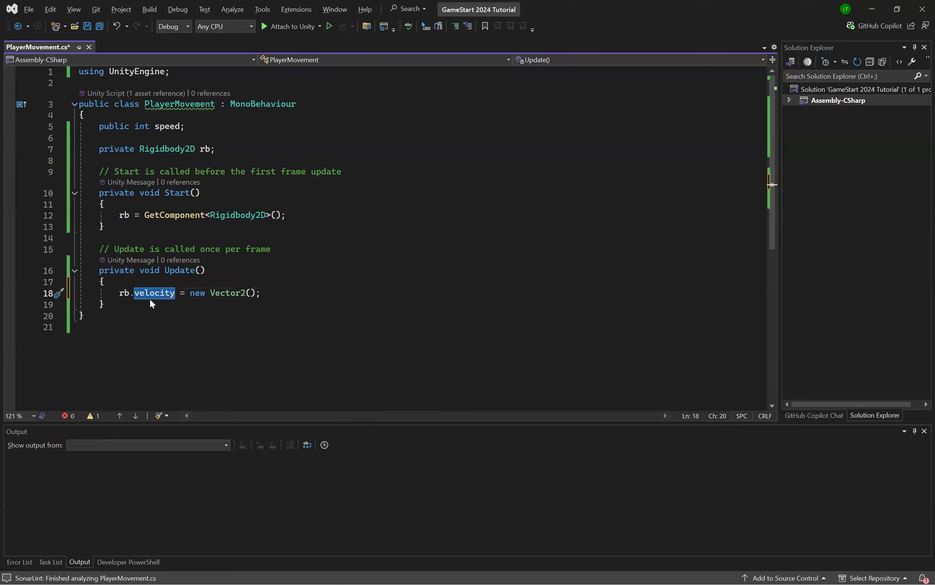
click(265, 307)
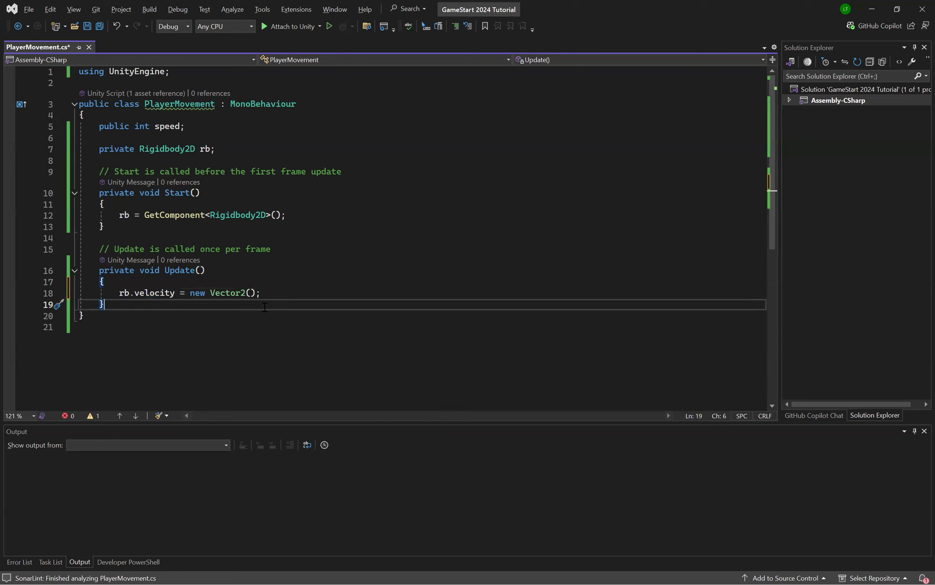
double_click(159, 298)
click(147, 306)
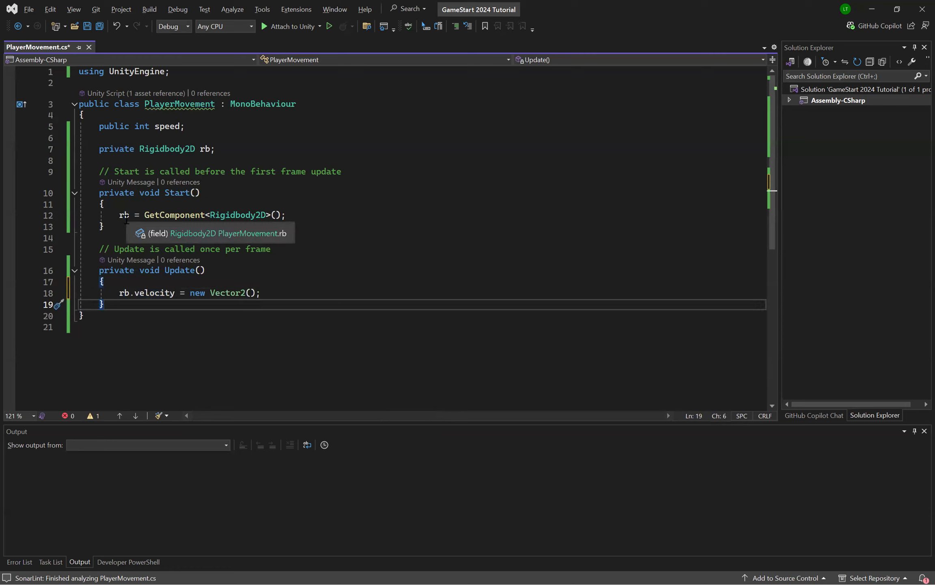
double_click(221, 294)
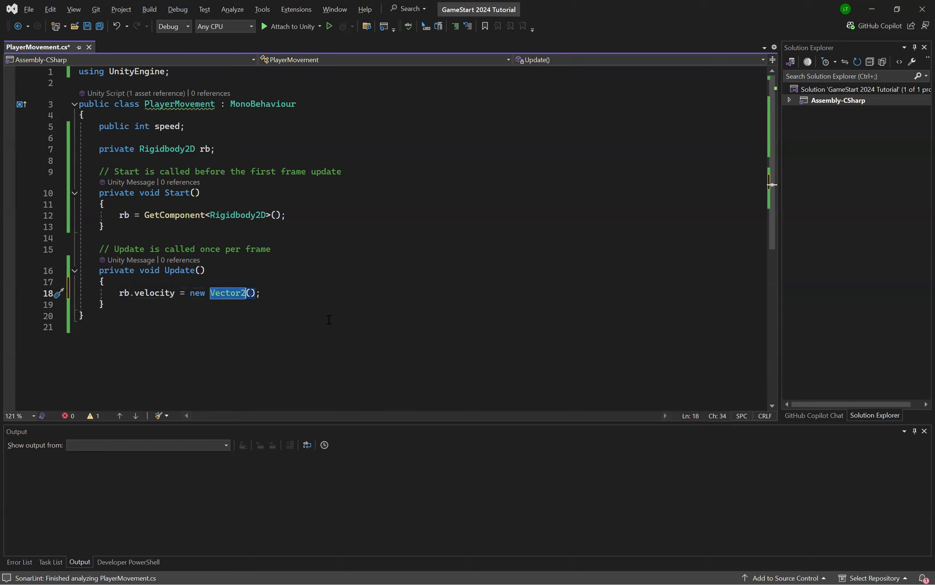
key(End)
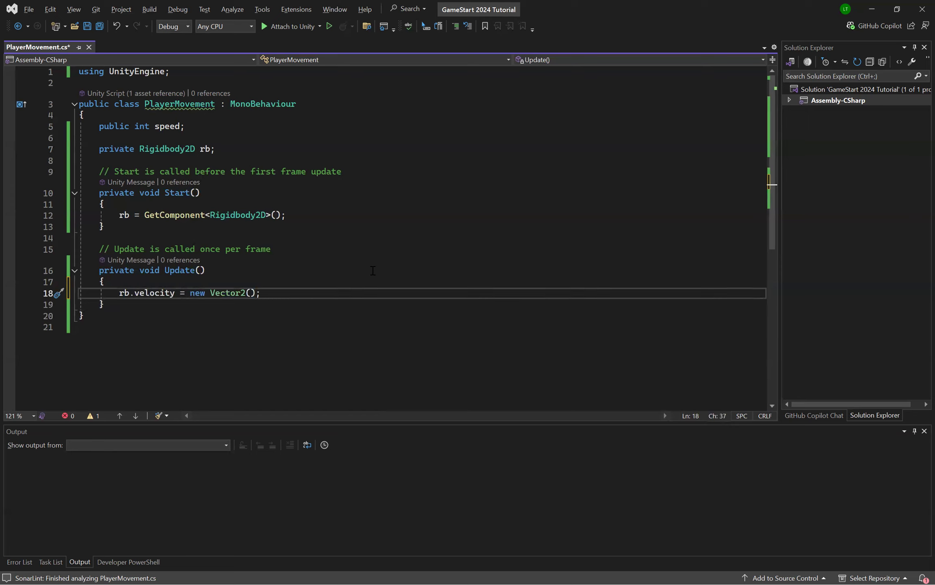
Step: Fill in the Vector2 constructor's arguments as speed, 0 in the Update method and save the script
key(Left)
key(Left)
text(speed, 0)
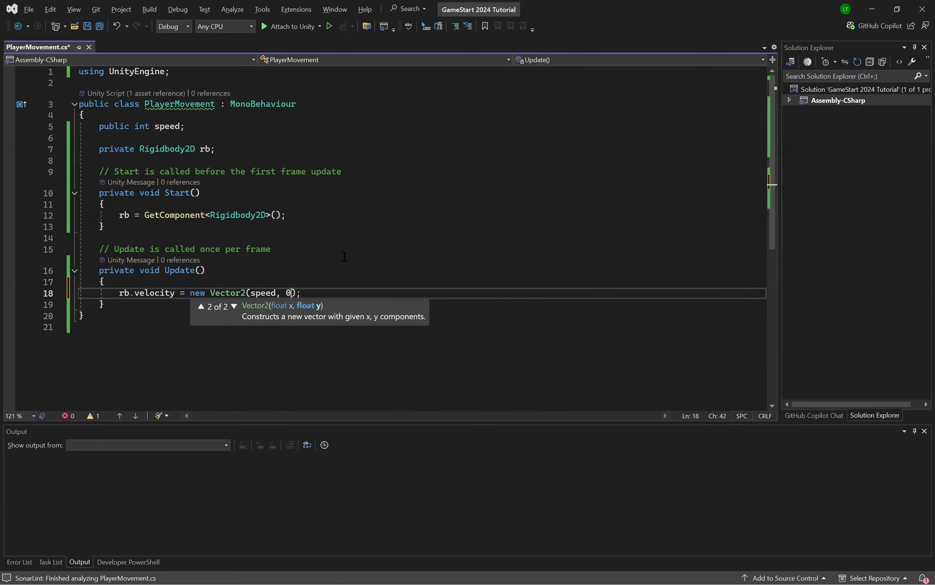
key(End)
key(ctrl+s)
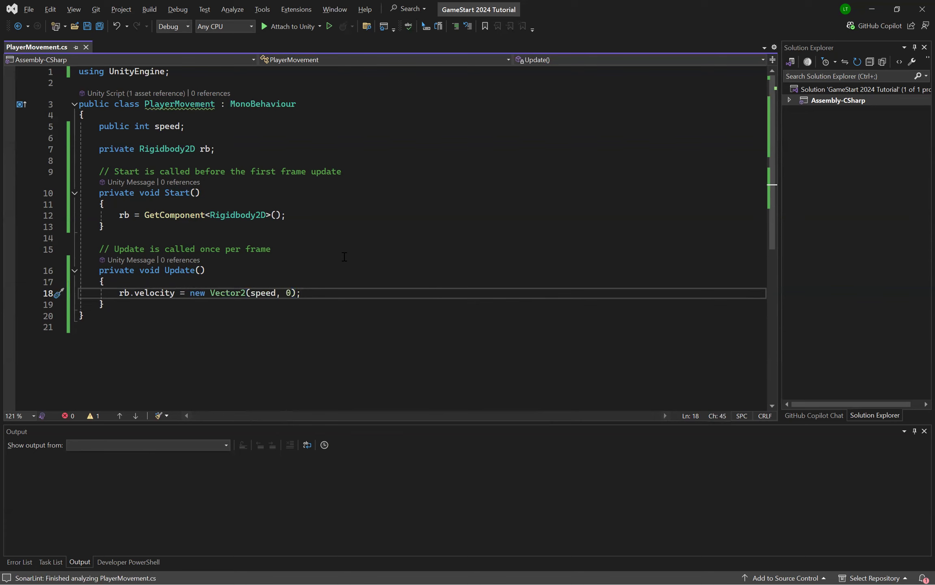
Step: Review the rb.velocity statement, switch to Unity, run the scene to check the Player's horizontal movement, and stop it
key(alt+Tab)
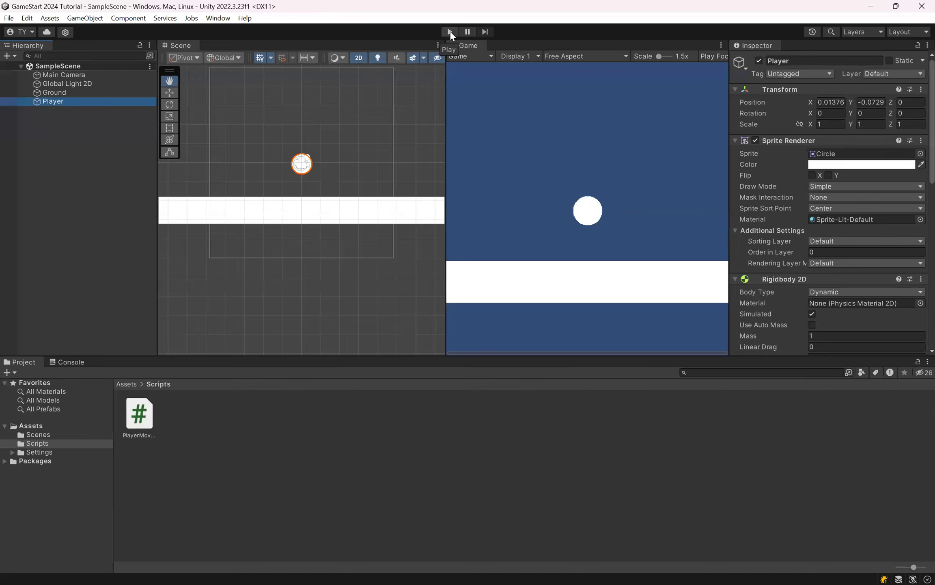
key(alt+Tab)
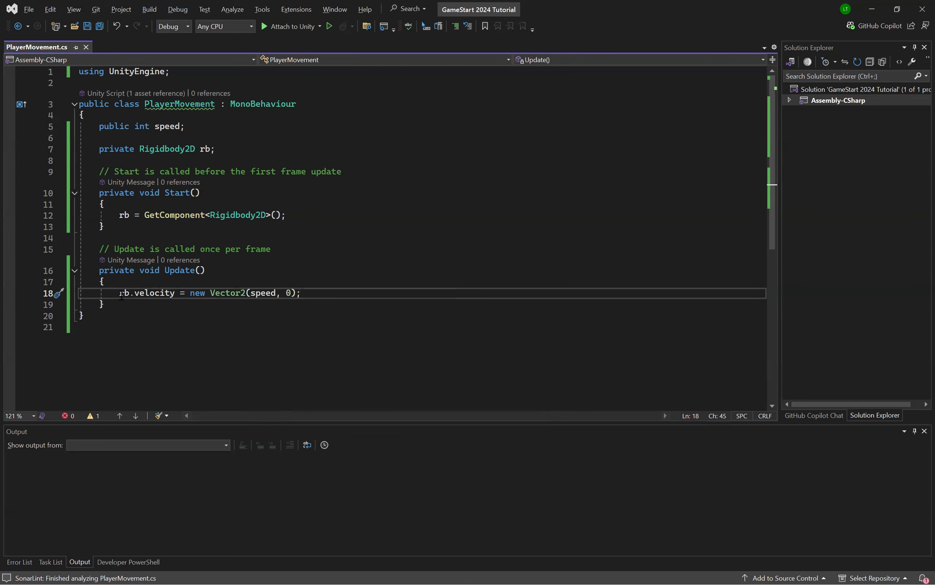
drag(119, 292, 299, 290)
click(317, 290)
key(alt+Tab)
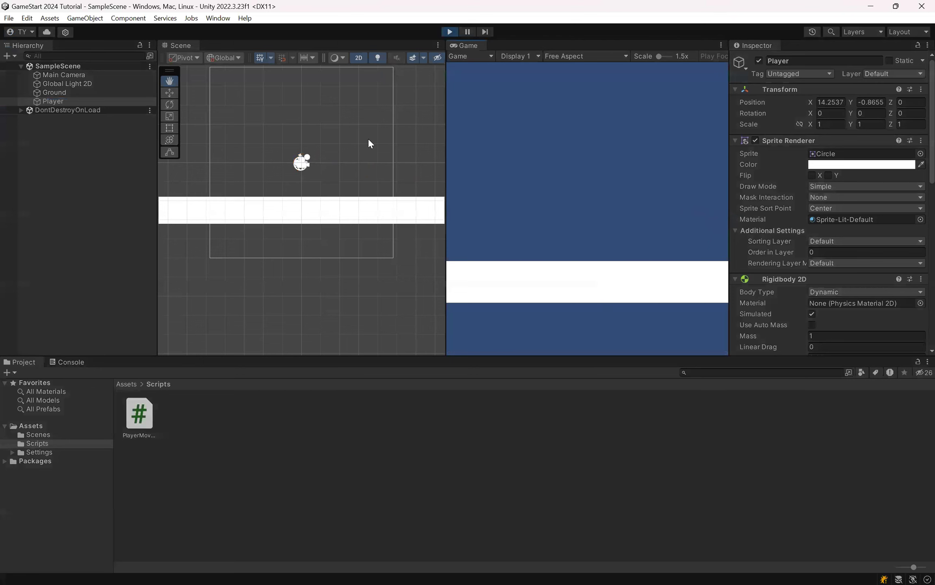
key(ctrl+p)
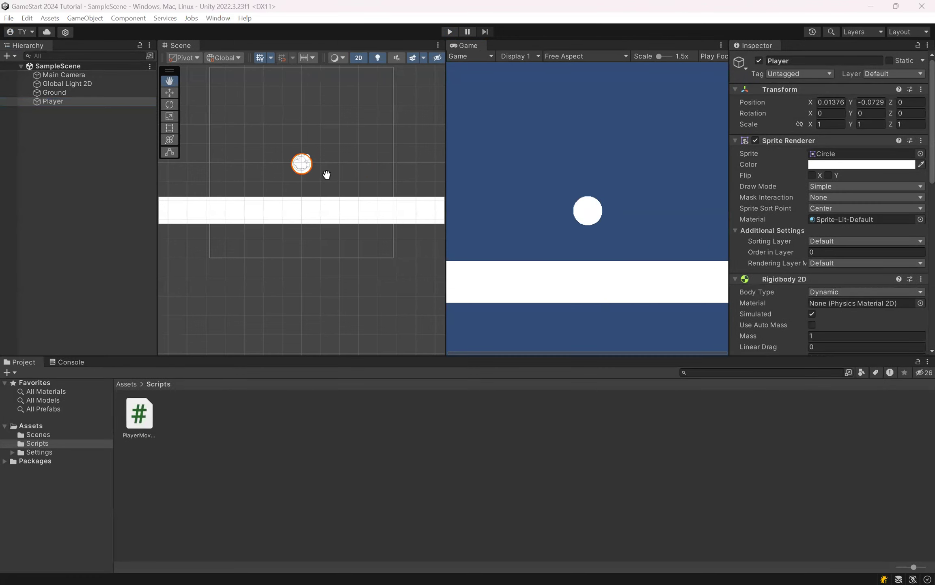
Step: Switch to Visual Studio, change the Vector2 arguments in the Update method to 0, speed, and save the script
key(alt+Tab)
double_click(263, 293)
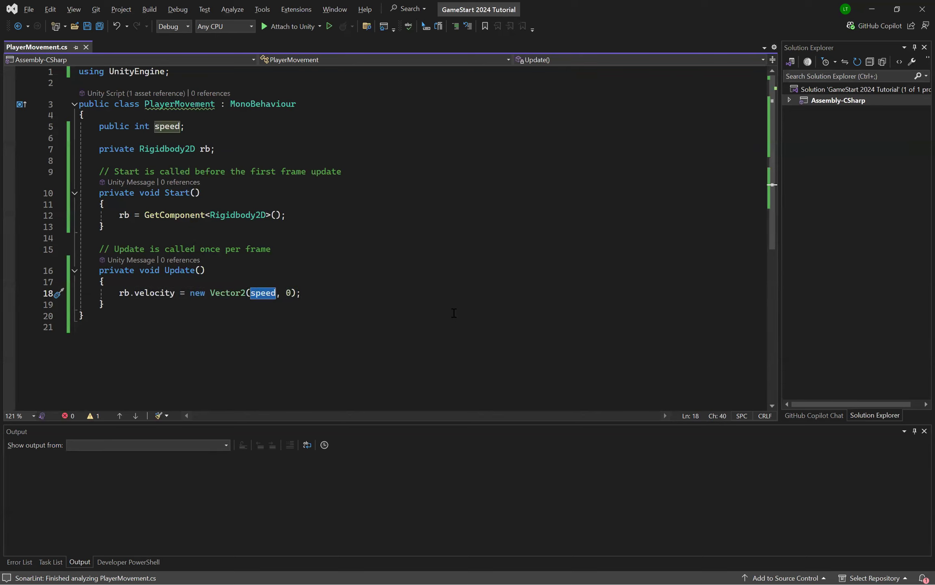
text(0)
key(Right)
key(Right)
key(Right)
key(BackSpace)
text(speed)
key(Right)
key(ctrl+s)
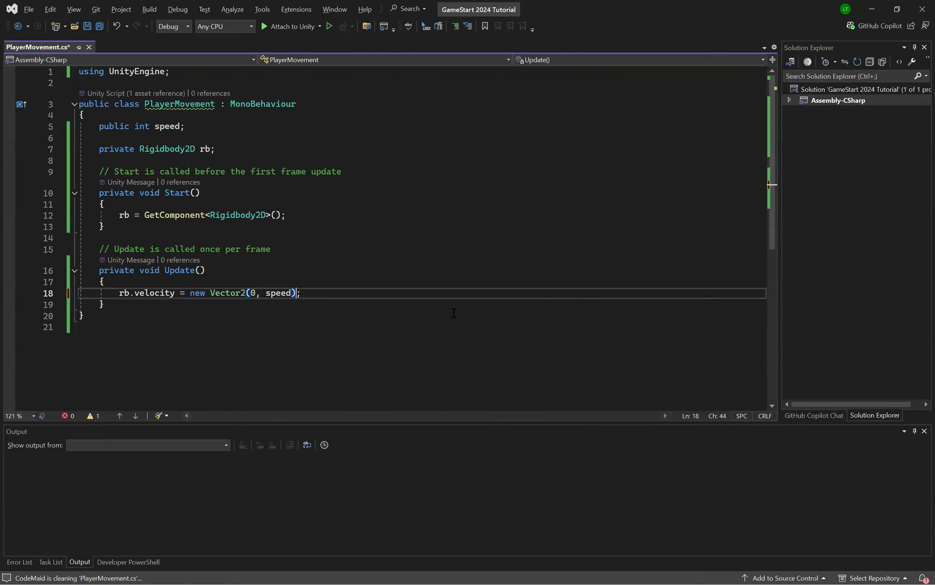
Step: Switch to Unity, run the scene to check the Player's vertical movement, and stop it
key(alt+Tab)
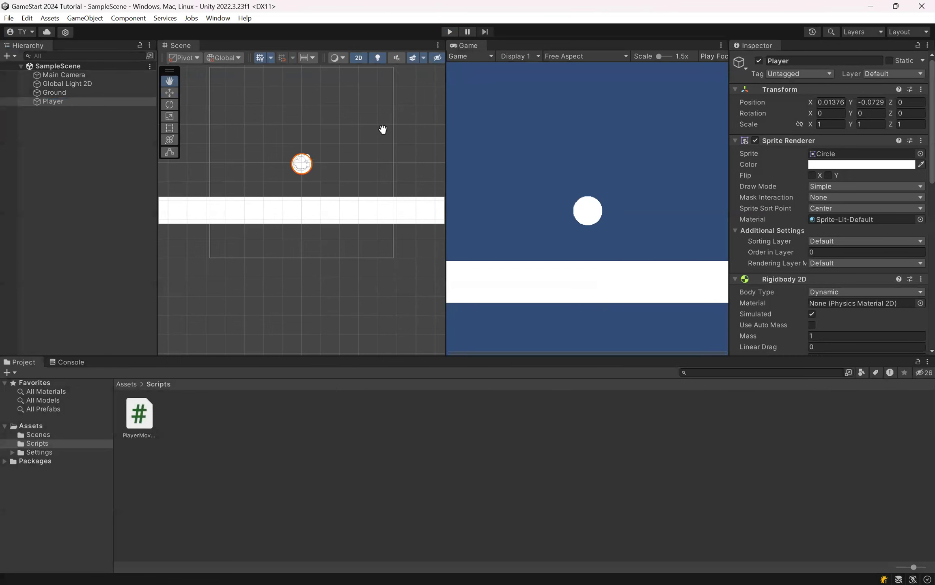
key(alt+Tab)
mouse_move(219, 294)
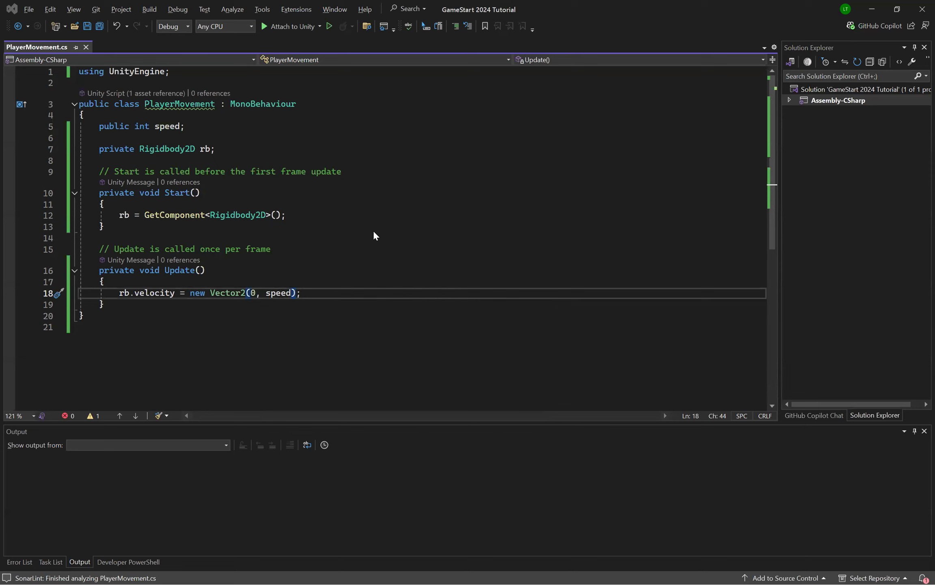
key(alt+Tab)
click(449, 32)
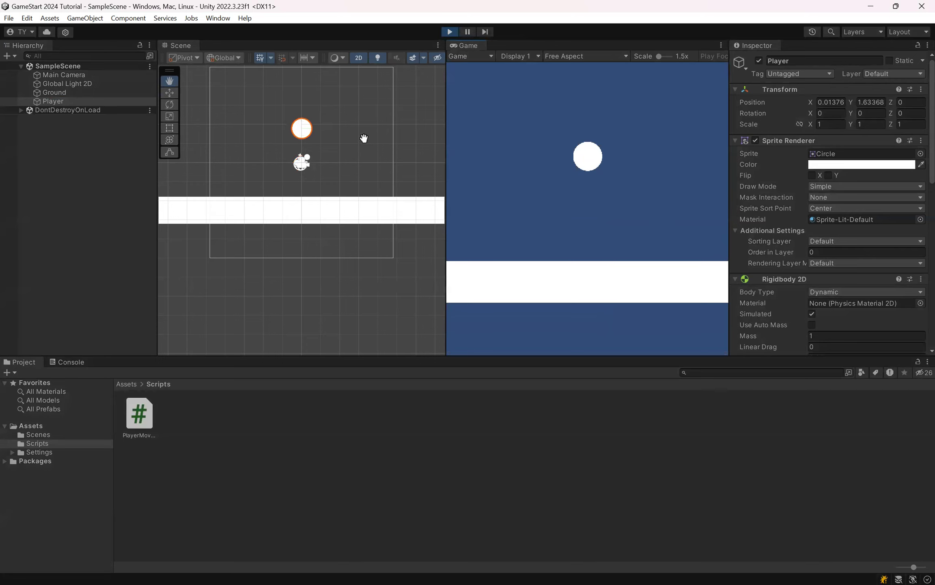
key(ctrl+p)
Step: In Visual Studio, replace the first Vector2 argument with speed and save the script
key(alt+Tab)
click(257, 296)
key(BackSpace)
text(speed)
key(ctrl+s)
Step: Switch to Unity, run the scene to check the Player's diagonal movement, and stop it
key(alt+Tab)
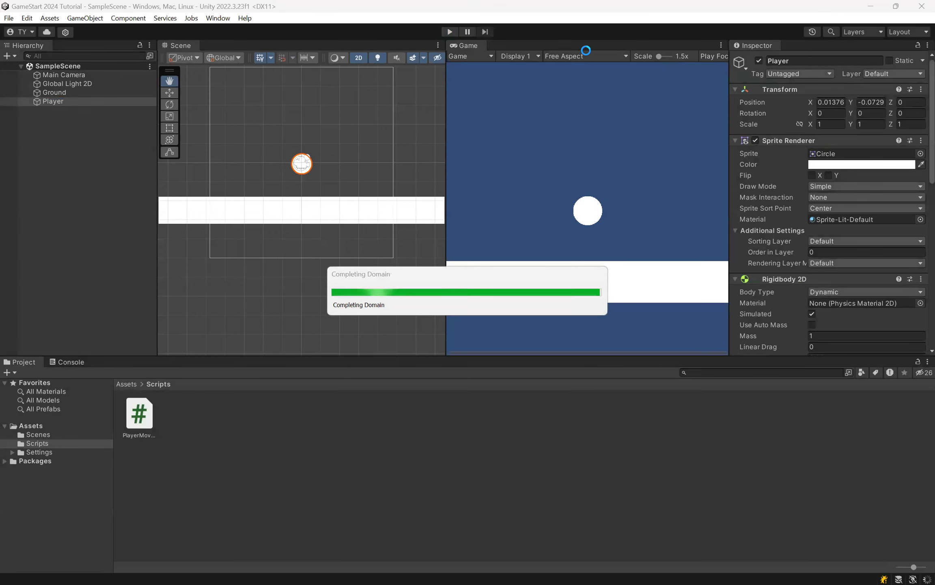
click(451, 32)
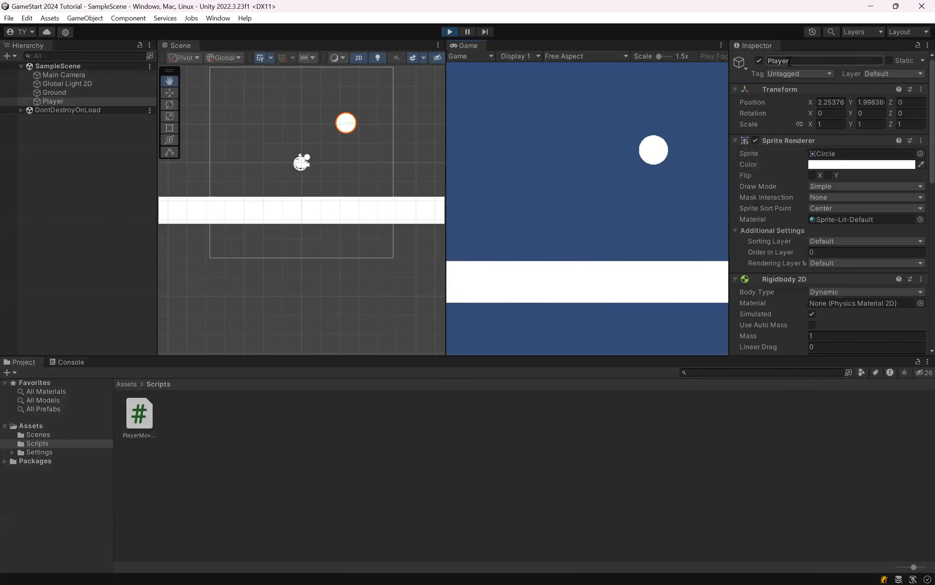
click(450, 31)
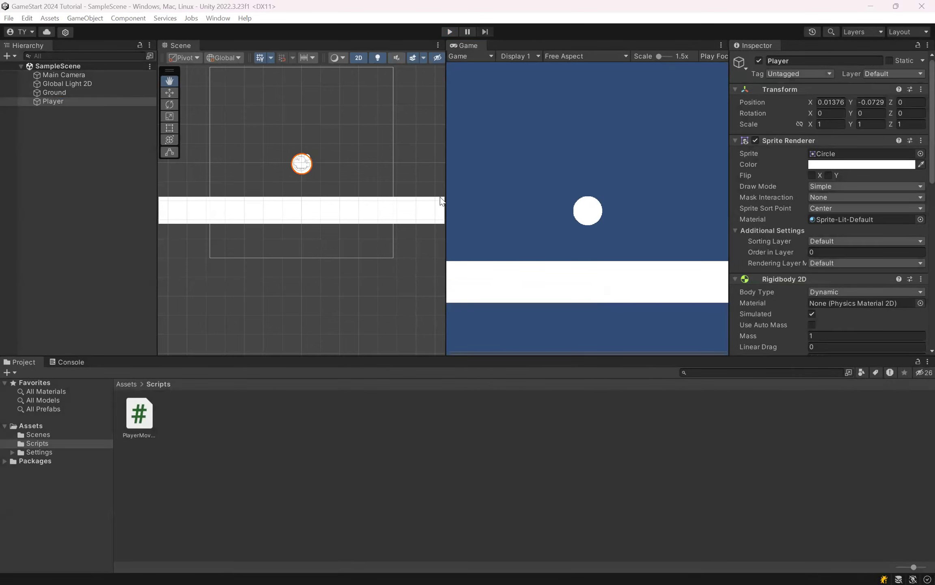
Step: Back in Visual Studio, examine the two speed arguments and the full rb.velocity statement in the Update method
key(alt+Tab)
double_click(260, 293)
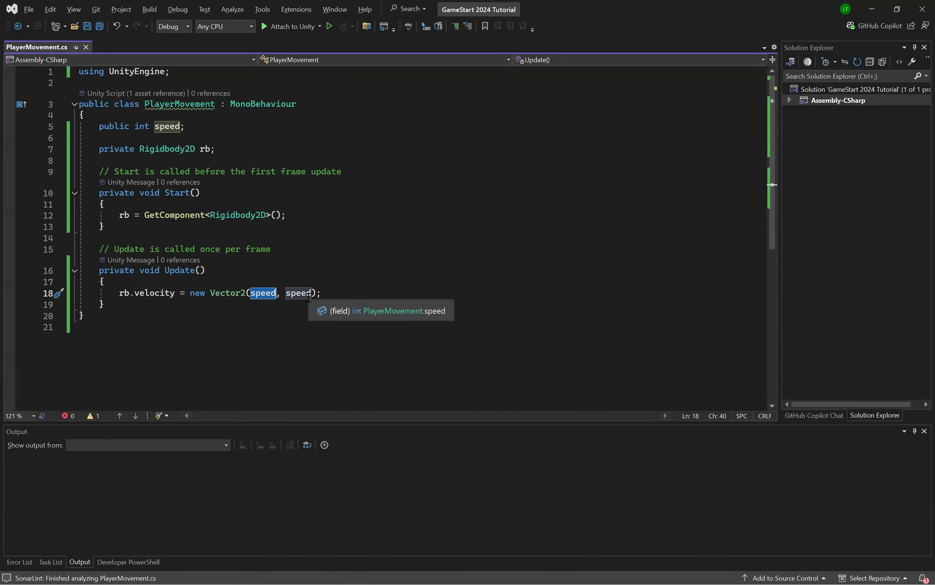
key(shift+alt+period)
key(shift+alt+comma)
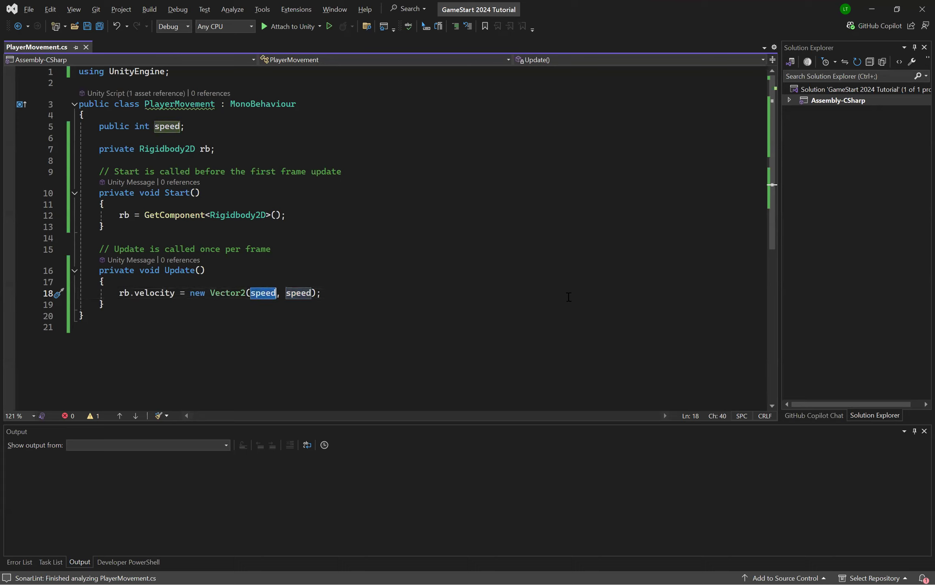
click(335, 293)
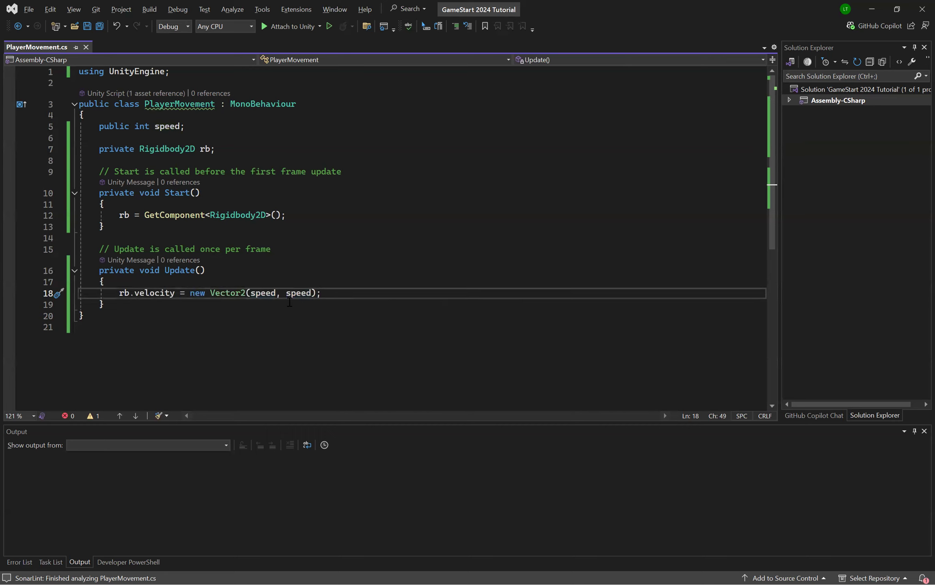
double_click(268, 294)
click(362, 294)
drag(325, 294, 119, 292)
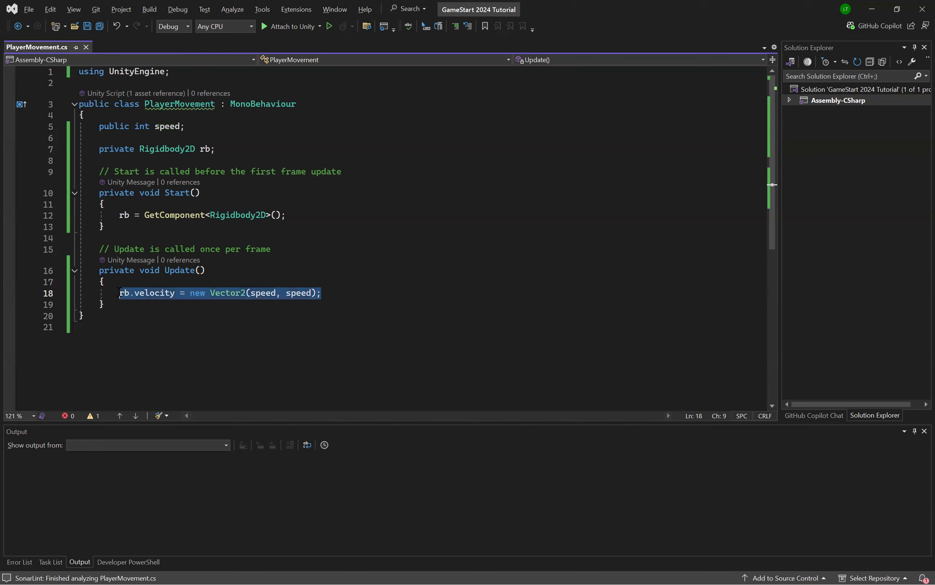
click(398, 296)
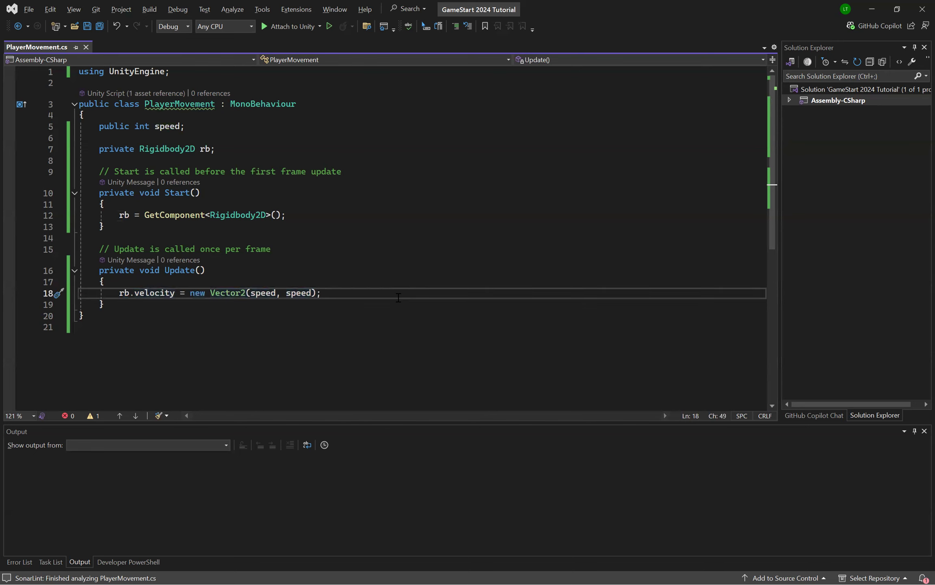
Step: Switch to Unity and open the Speed value of the Player's Player Movement script for editing
key(alt+Tab)
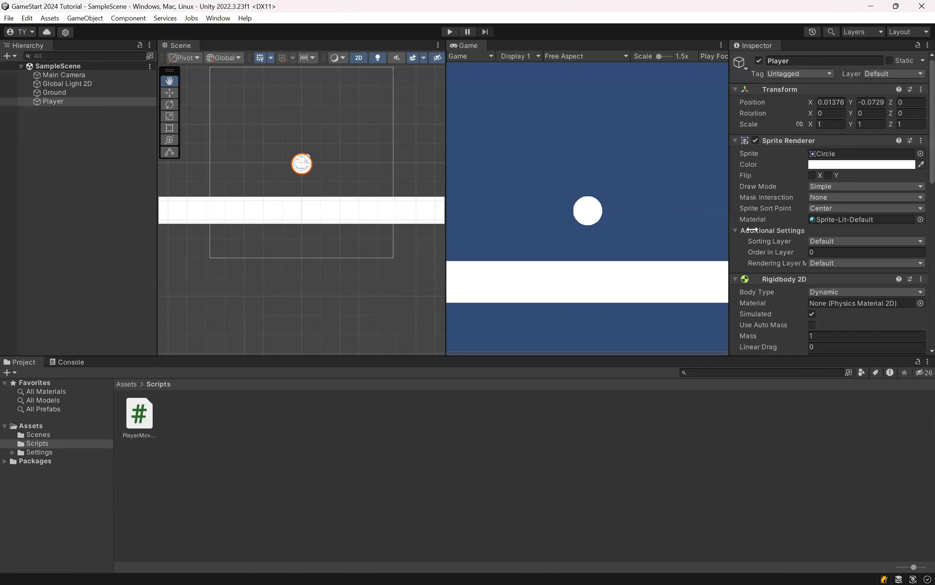
scroll(827, 243, down, 10)
click(815, 284)
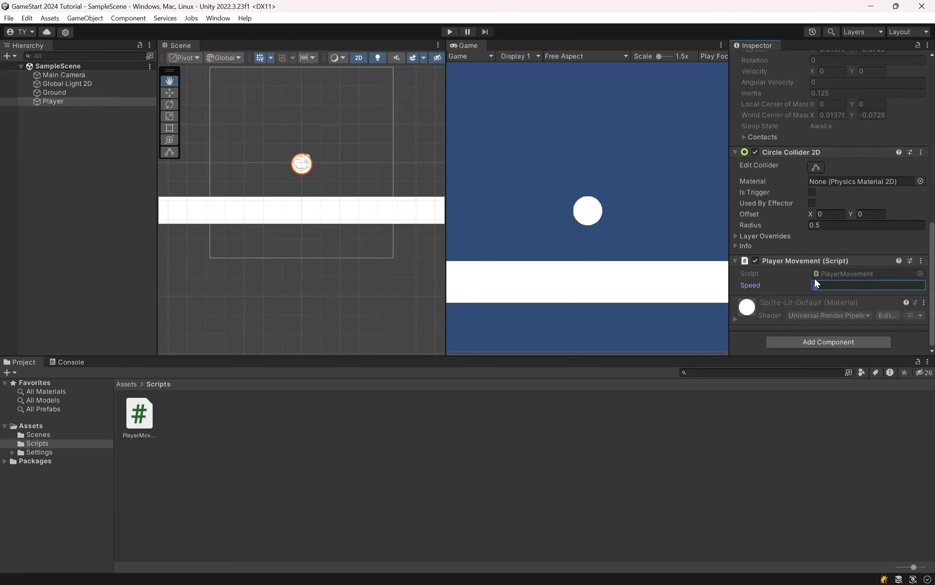
Step: Switch to the PowerPoint slide show and advance to the Float slide to read its points
key(alt+Tab)
key(alt+Tab)
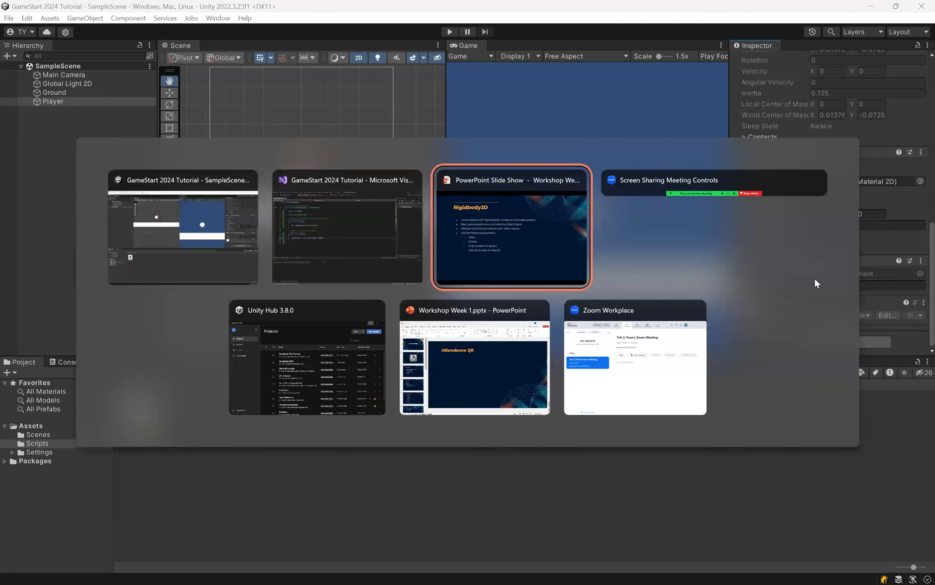
key(Right)
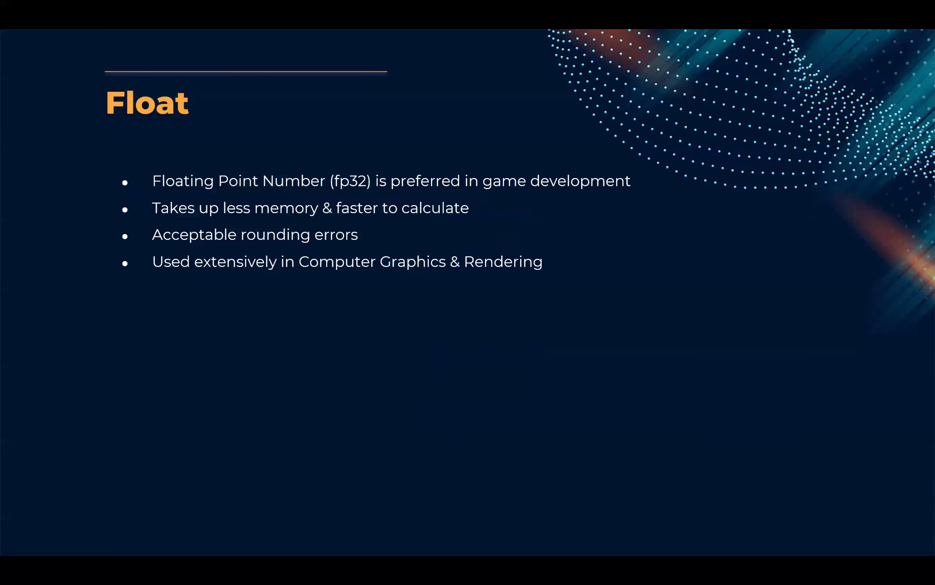
key(alt+Tab)
key(alt+Tab)
key(Escape)
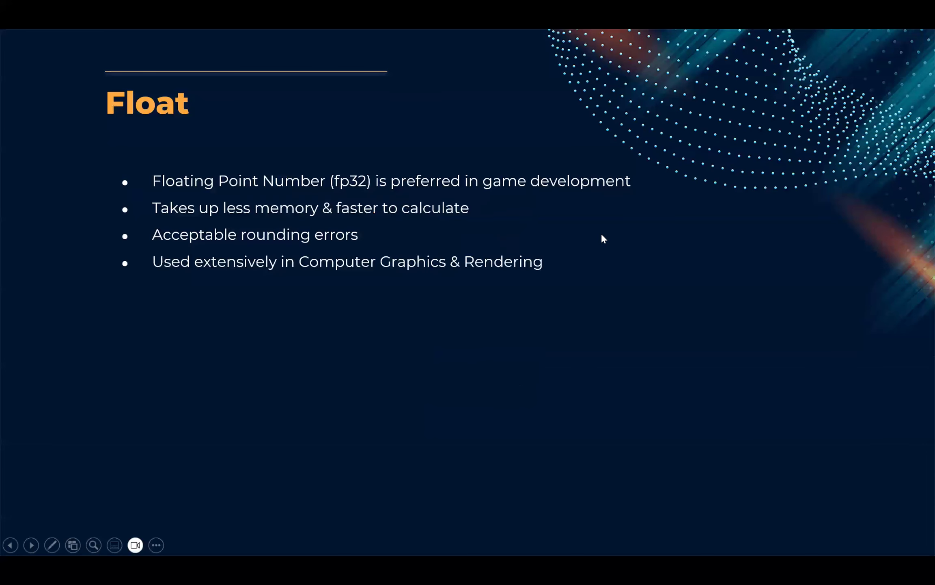
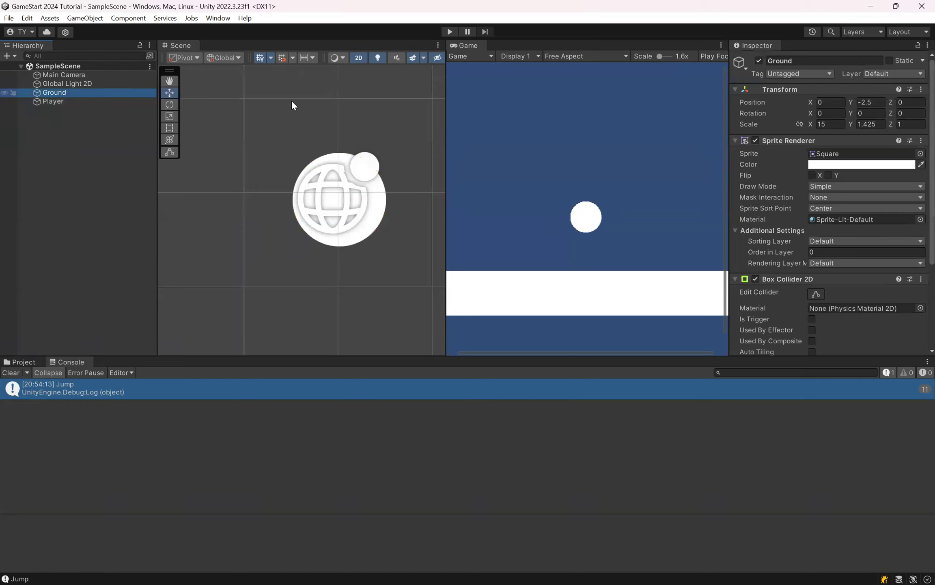
Step: Open the layer definitions for adding a layer to the Ground object and dock the Inspector as a full-height column beside the other views
click(897, 73)
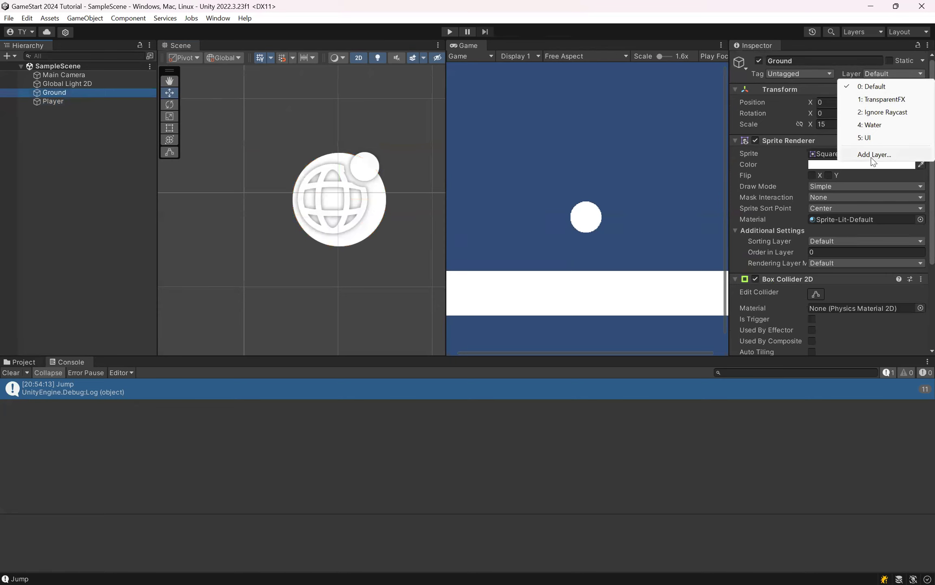
click(911, 157)
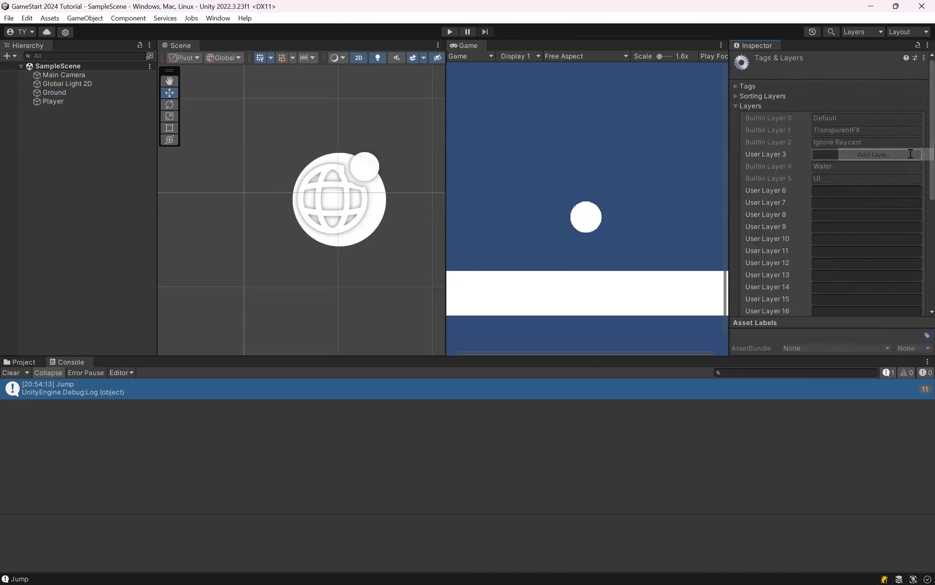
scroll(796, 138, down, 3)
scroll(795, 108, up, 3)
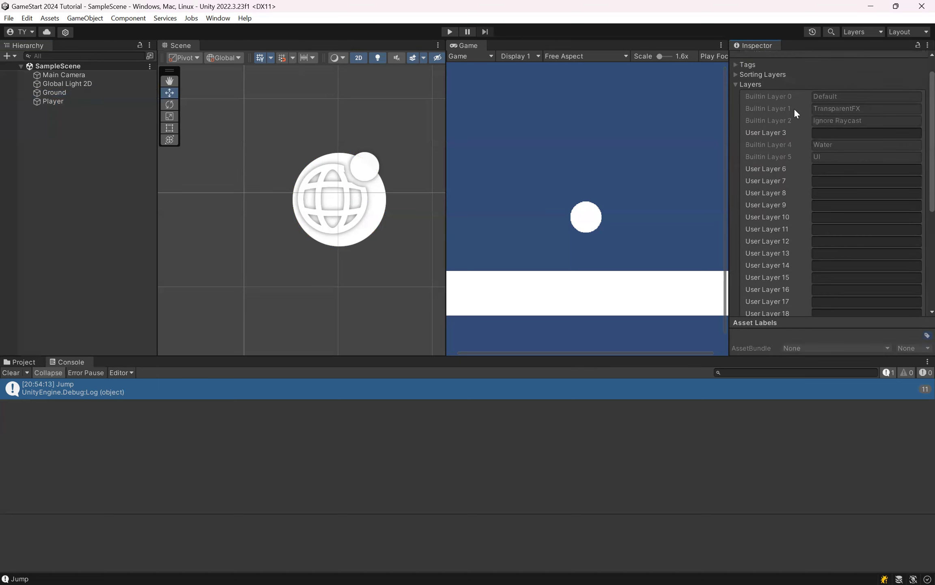
drag(763, 46, 918, 215)
drag(827, 140, 752, 163)
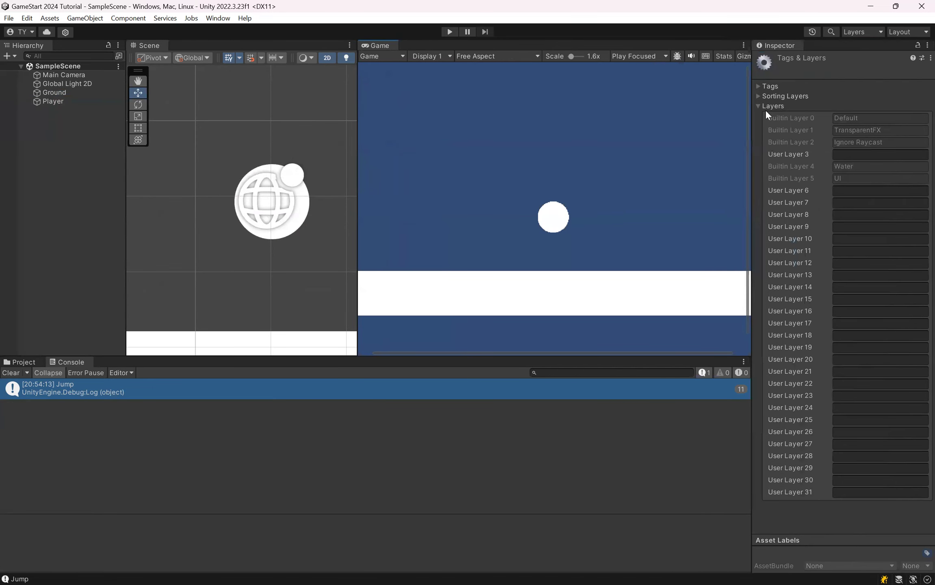
drag(751, 144, 755, 145)
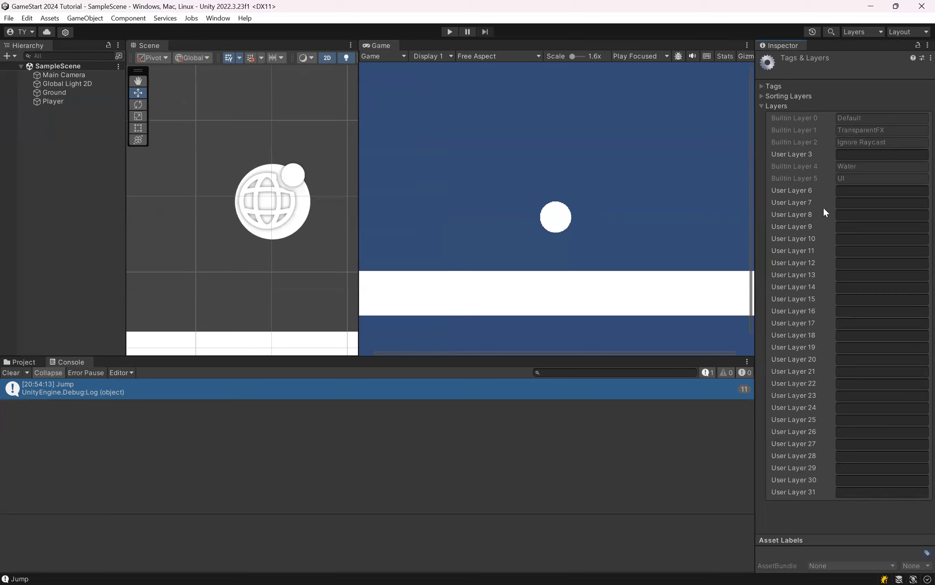
Step: Name User Layer 6 "Ground", assign that layer to the Ground object and save the scene
click(839, 191)
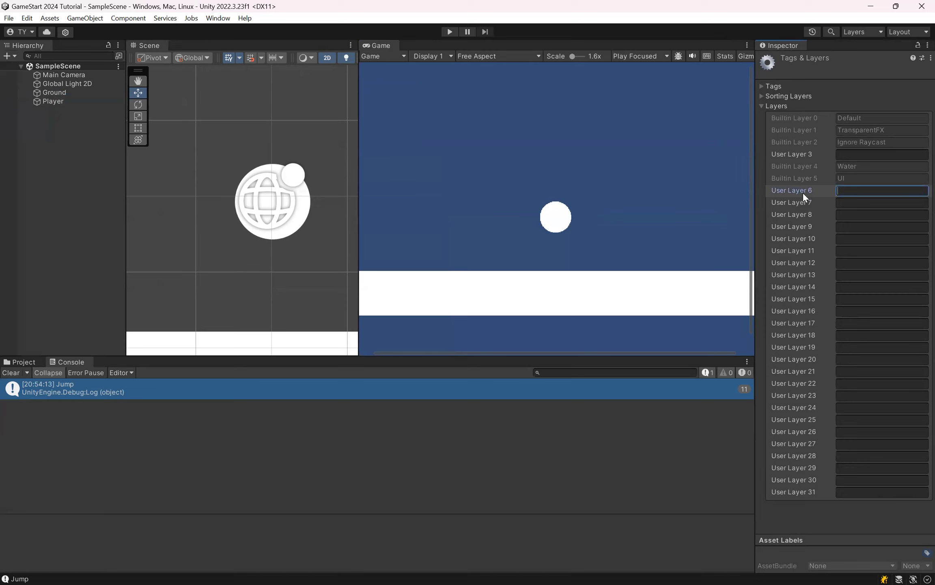
text(Ground)
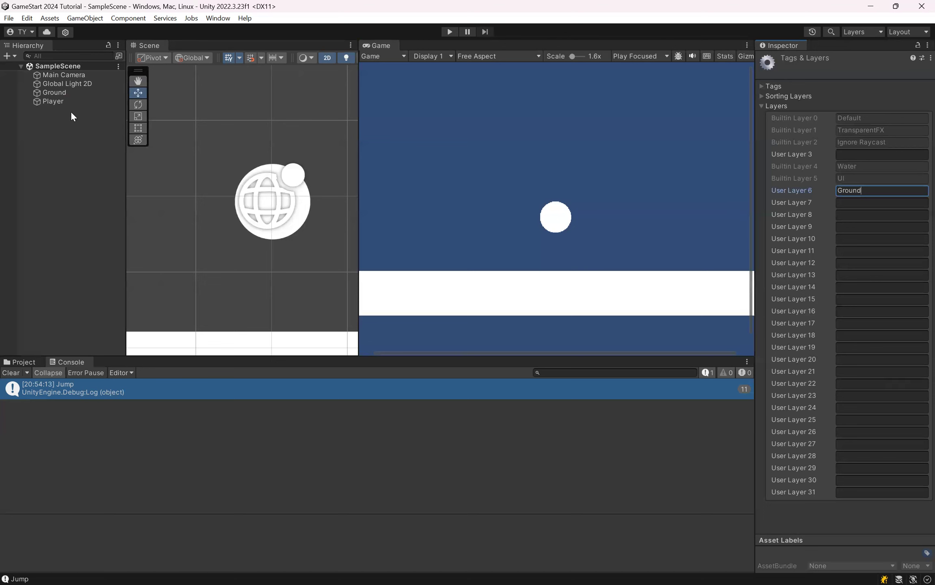
click(73, 94)
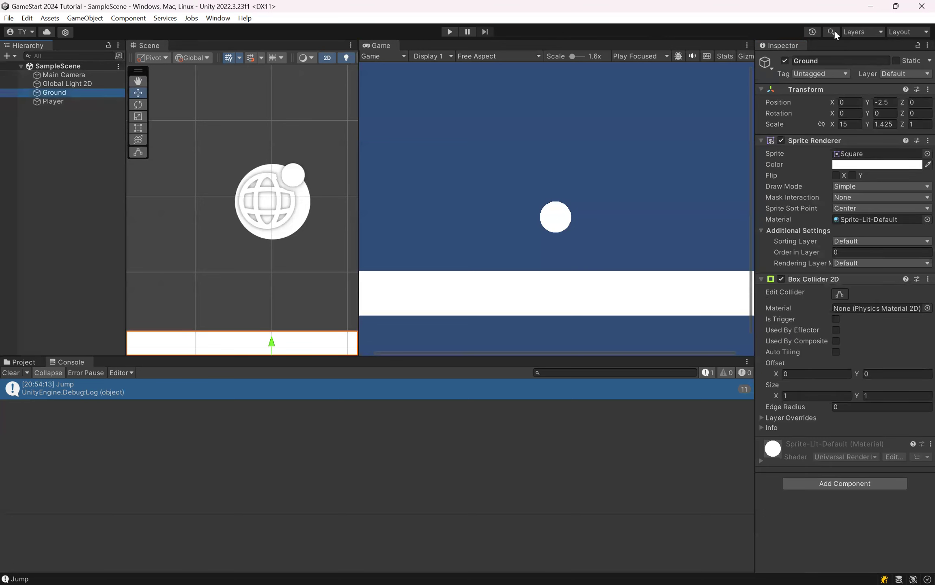
click(916, 75)
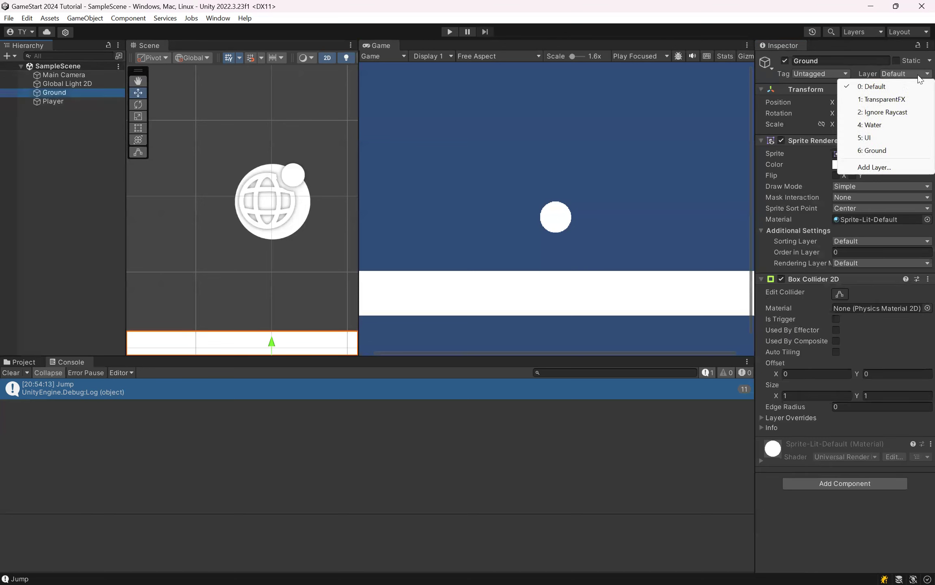
click(880, 156)
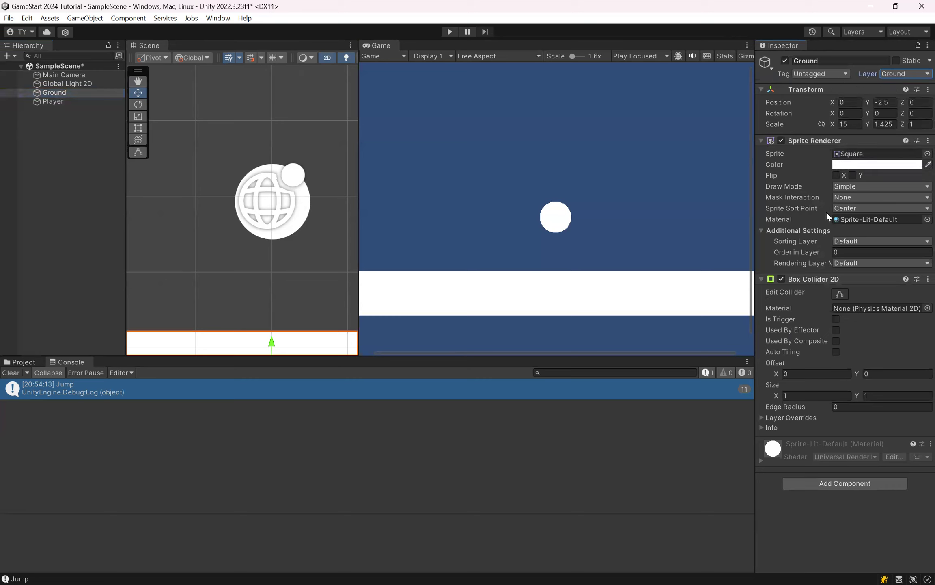
key(ctrl+s)
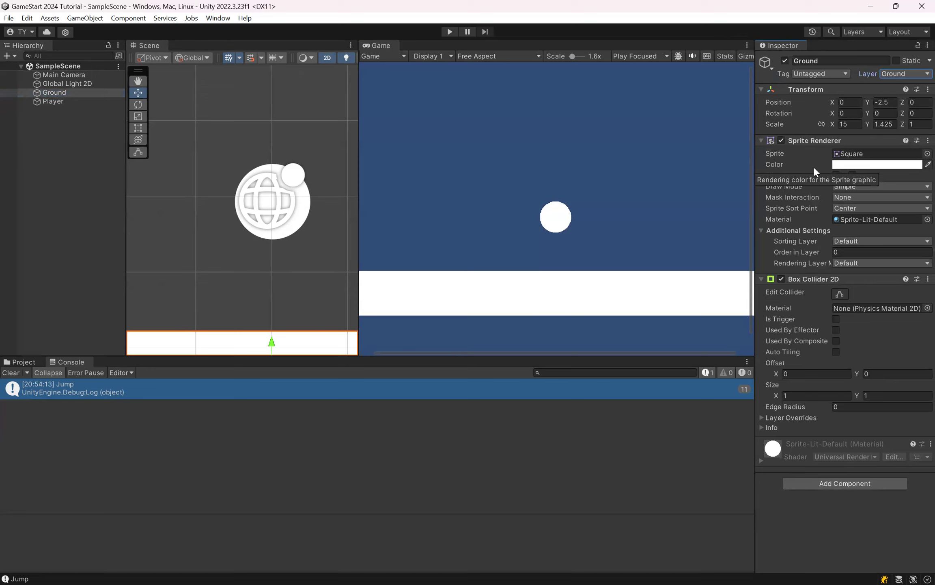
click(892, 77)
click(892, 77)
click(892, 77)
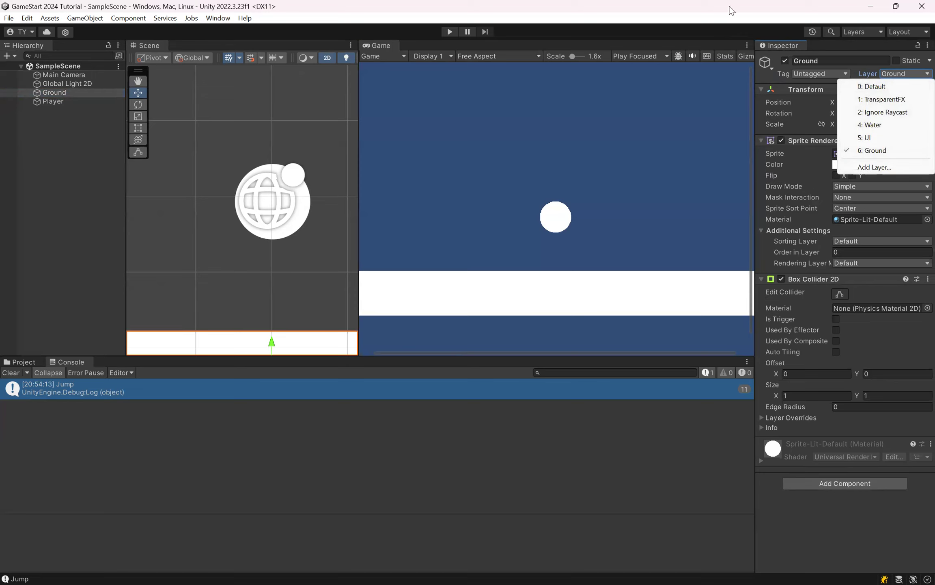
click(774, 76)
Step: Switch to Visual Studio, declare a public LayerMask field named groundLayer below jumpSpeed in PlayerMovement, and save the script
key(alt+Tab)
key(alt+Tab)
key(alt+Tab)
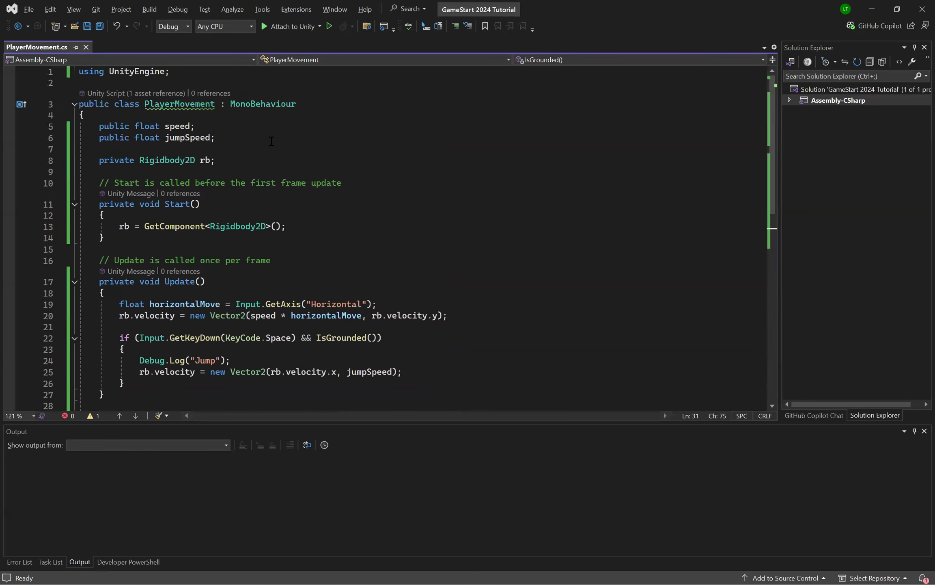
key(Return)
text(public Lay)
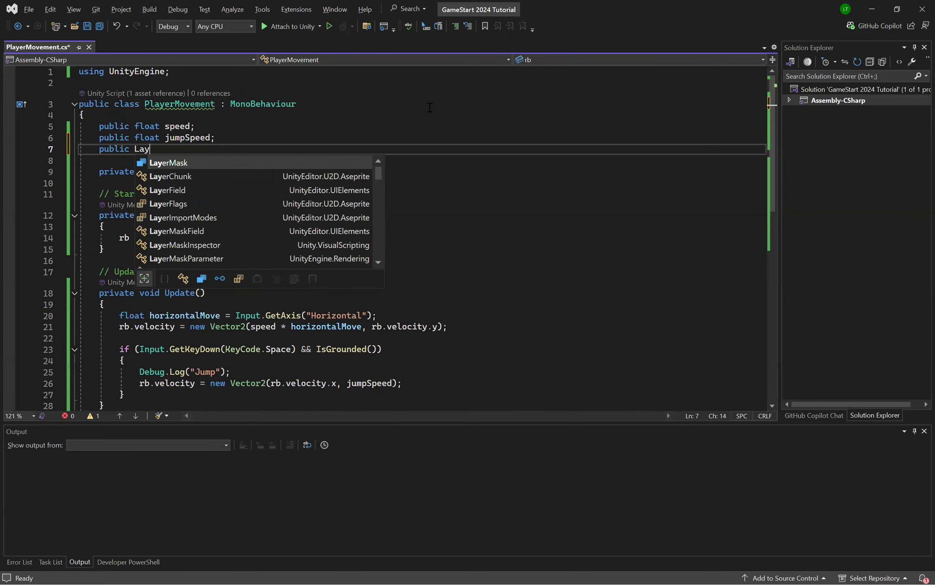
text(erMask groundLayer;)
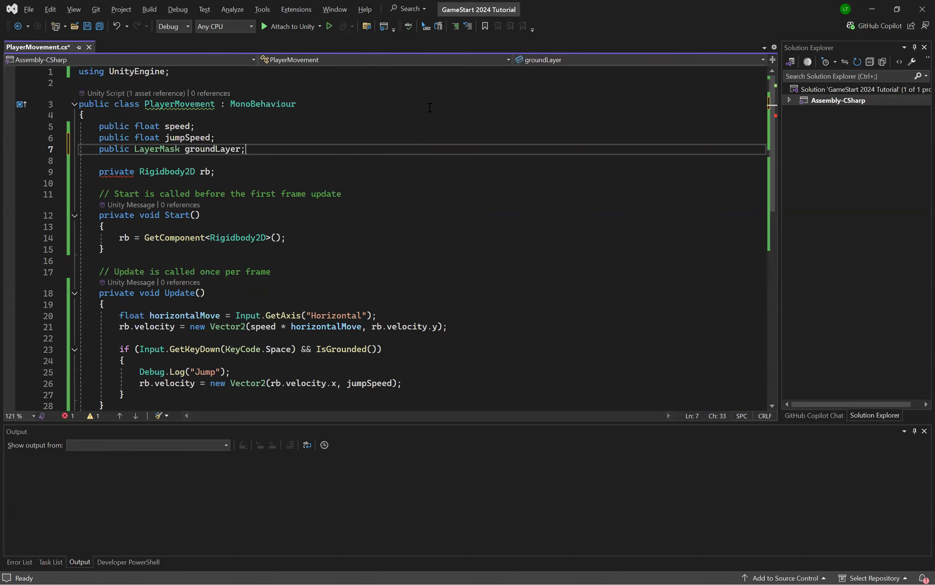
key(ctrl+s)
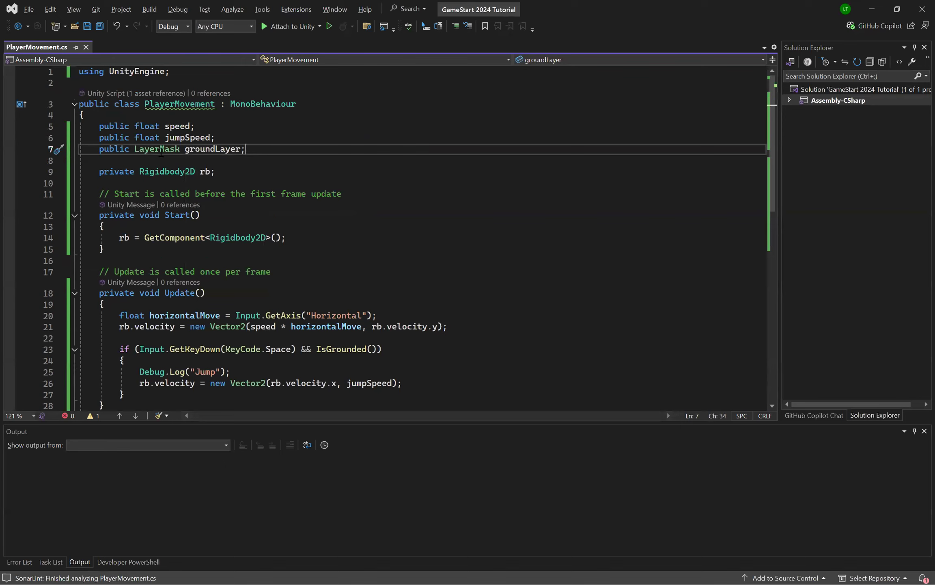
Step: Add groundLayer.value as the fourth argument of the Physics2D.Raycast call in IsGrounded, after 0.51f, and save the script
scroll(231, 159, down, 6)
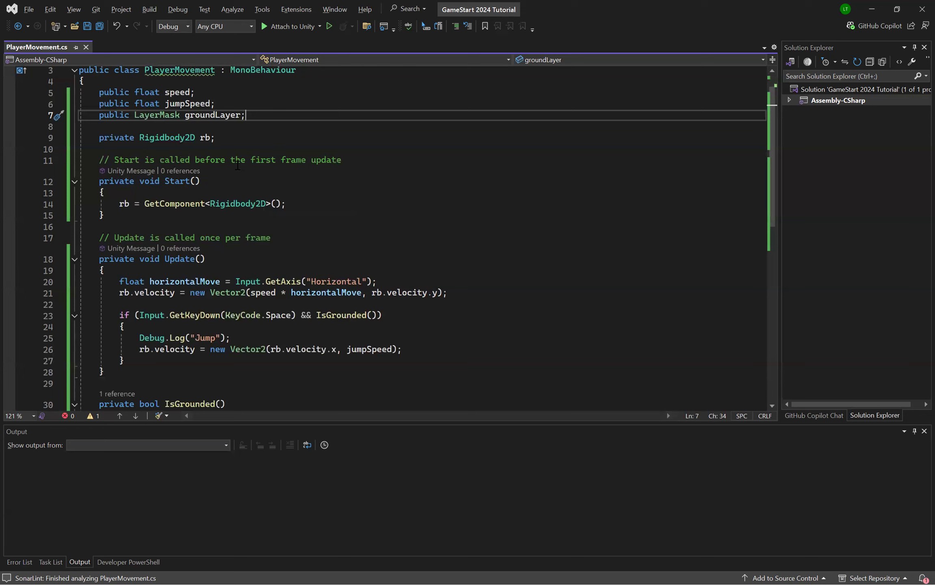
click(443, 226)
text(, grt)
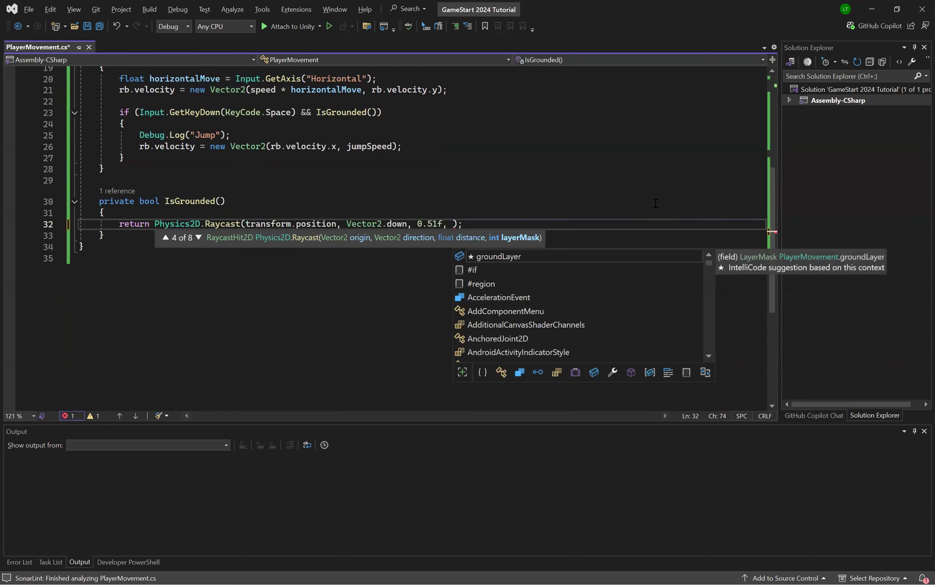
text(oun)
key(BackSpace)
key(BackSpace)
key(BackSpace)
key(BackSpace)
key(BackSpace)
key(BackSpace)
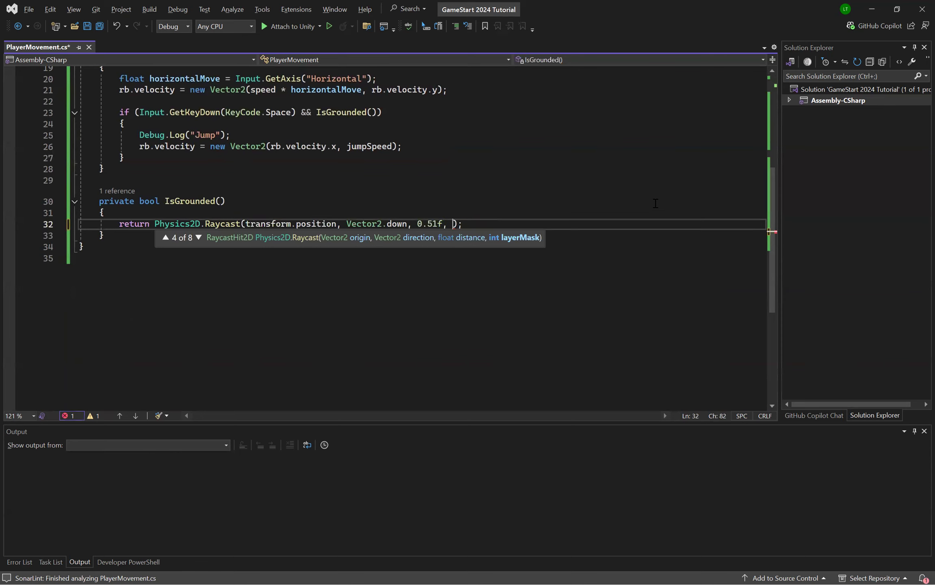
text(groundLay)
text(er.value)
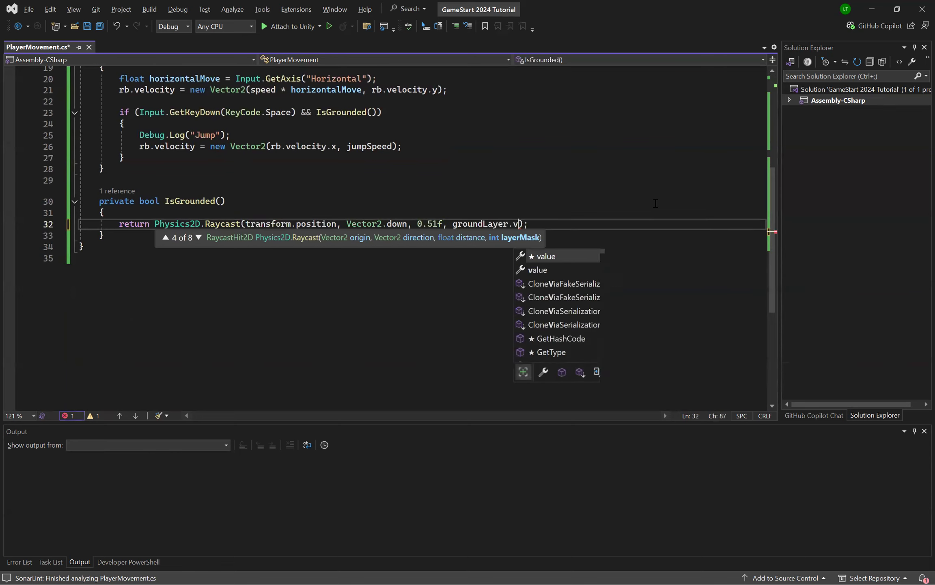
key(Up)
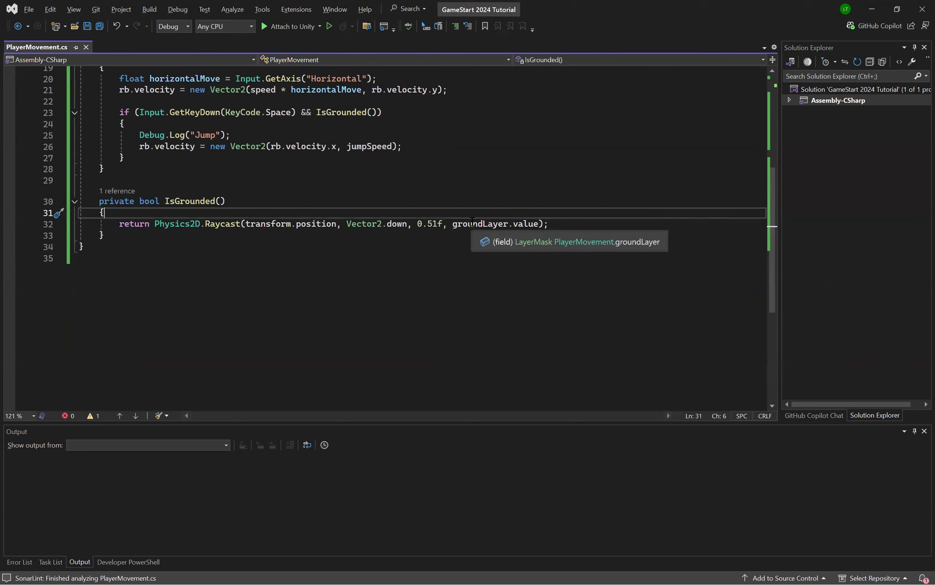
Step: Review the script from the groundLayer declaration down to its use in the IsGrounded raycast
click(573, 220)
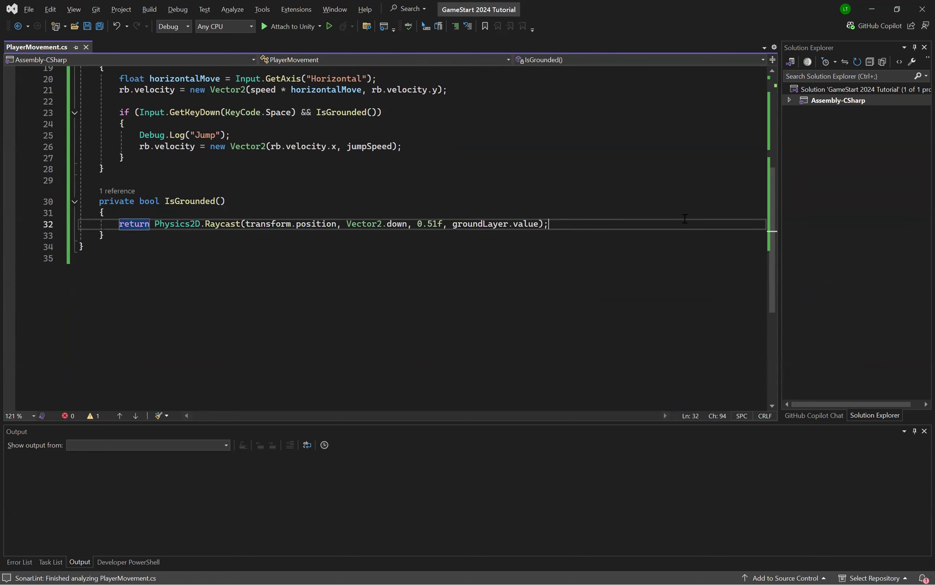
scroll(609, 219, up, 4)
scroll(649, 219, down, 5)
scroll(685, 218, up, 2)
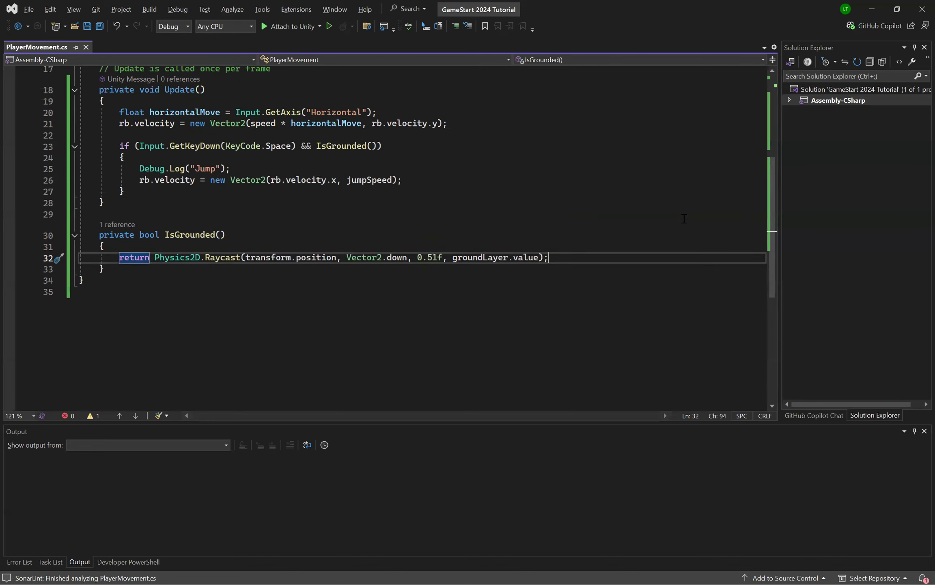
scroll(684, 218, up, 5)
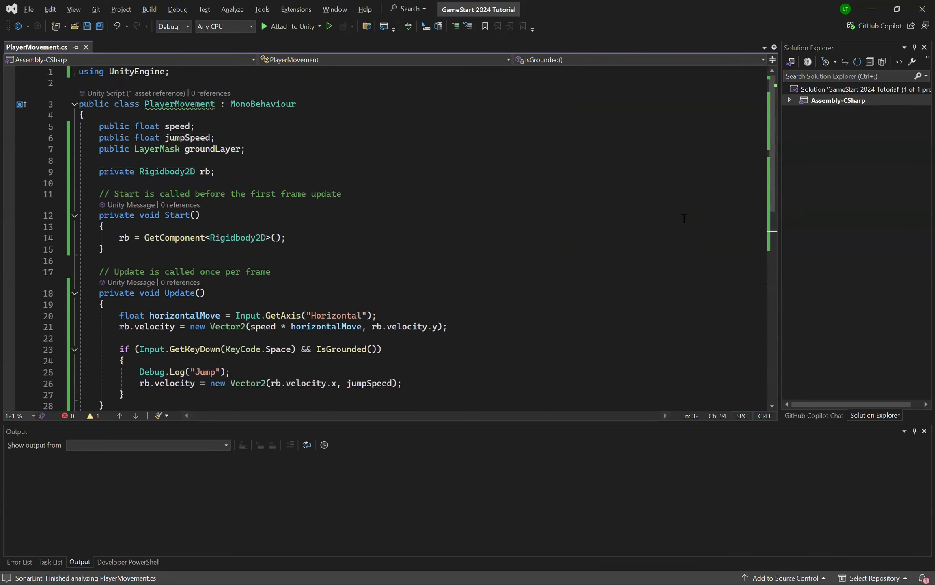
scroll(685, 218, down, 7)
double_click(472, 189)
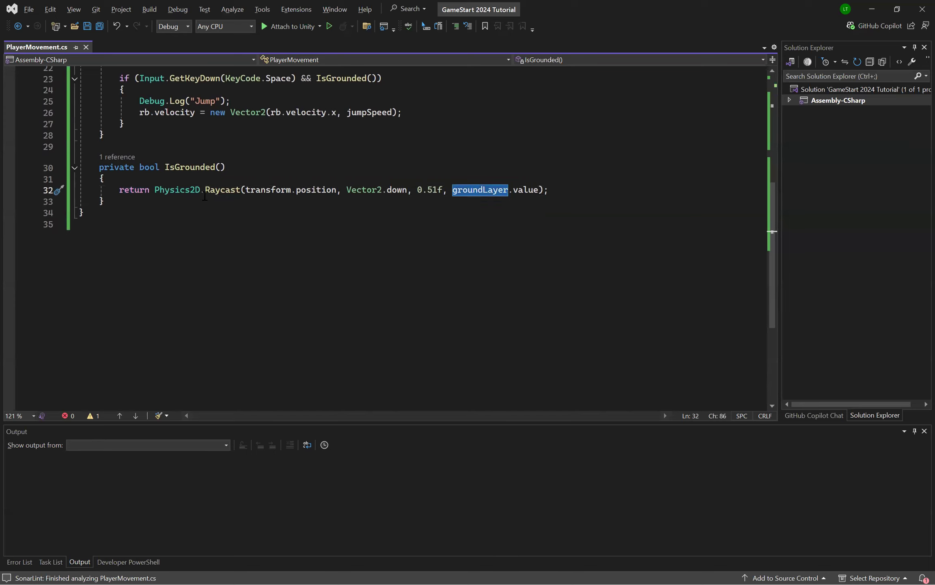
click(577, 196)
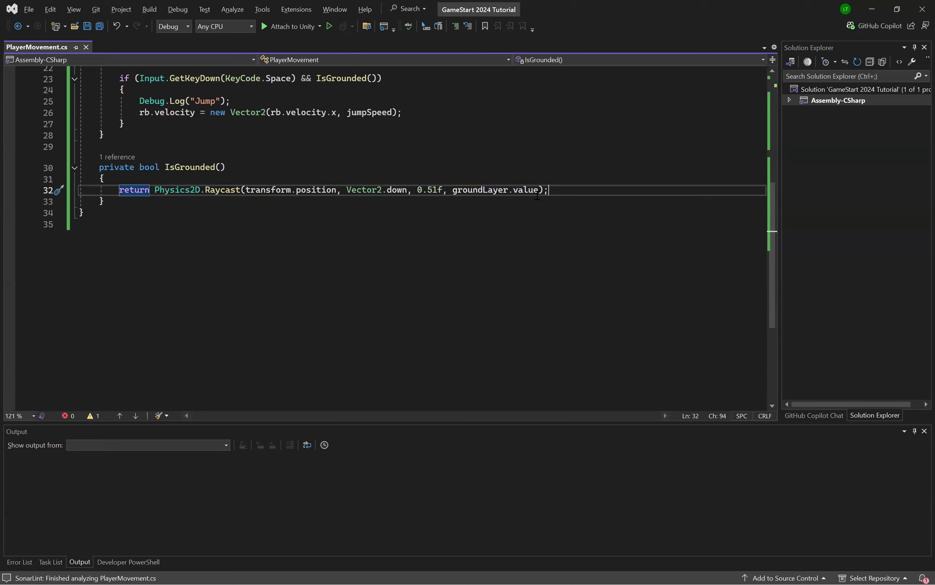
Step: Examine the raycast's groundLayer.value argument along with its transform.position and Vector2.down arguments
mouse_move(458, 192)
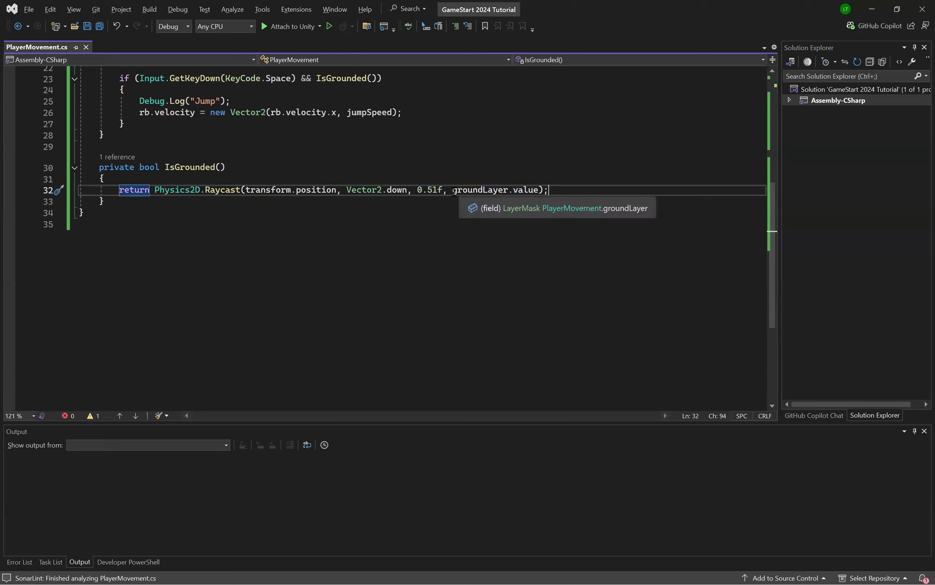
drag(453, 190, 538, 189)
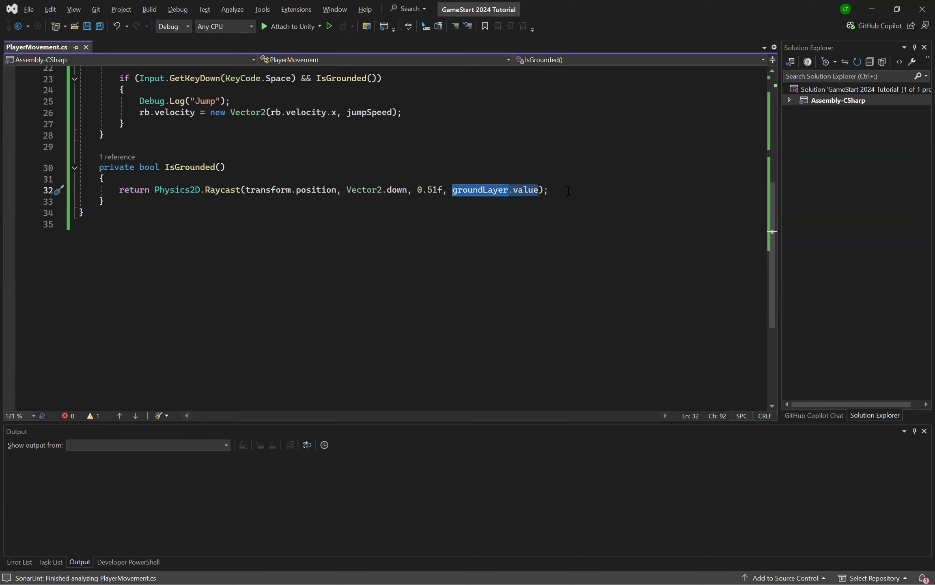
click(569, 191)
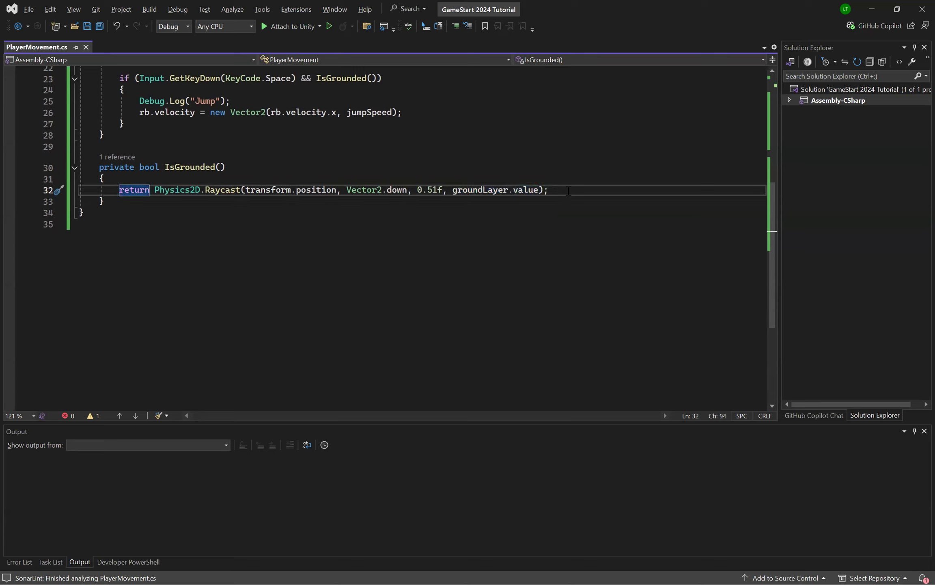
click(246, 189)
shift+click(407, 190)
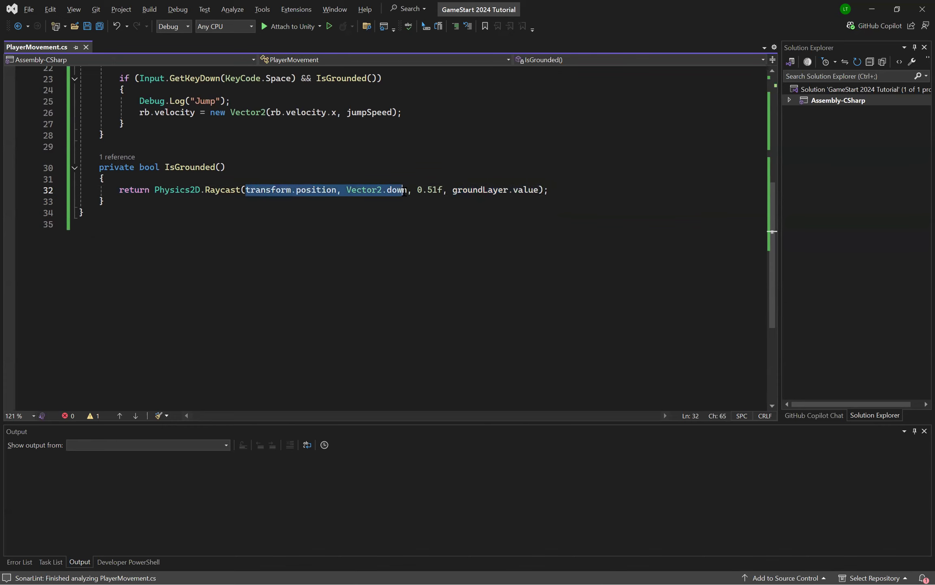
click(588, 184)
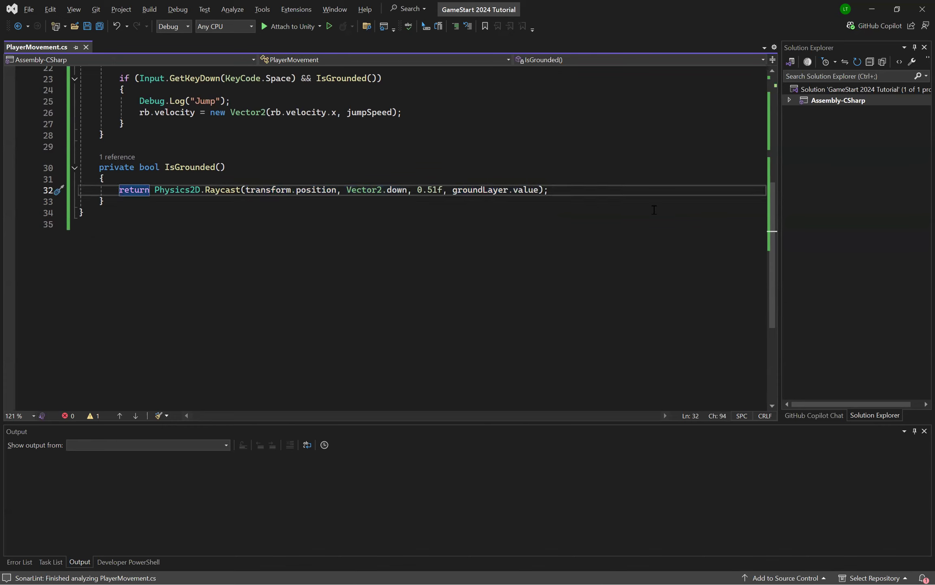
Step: Switch to Unity and set Ground Layer to Ground in the Player's Player Movement script
key(alt+Tab)
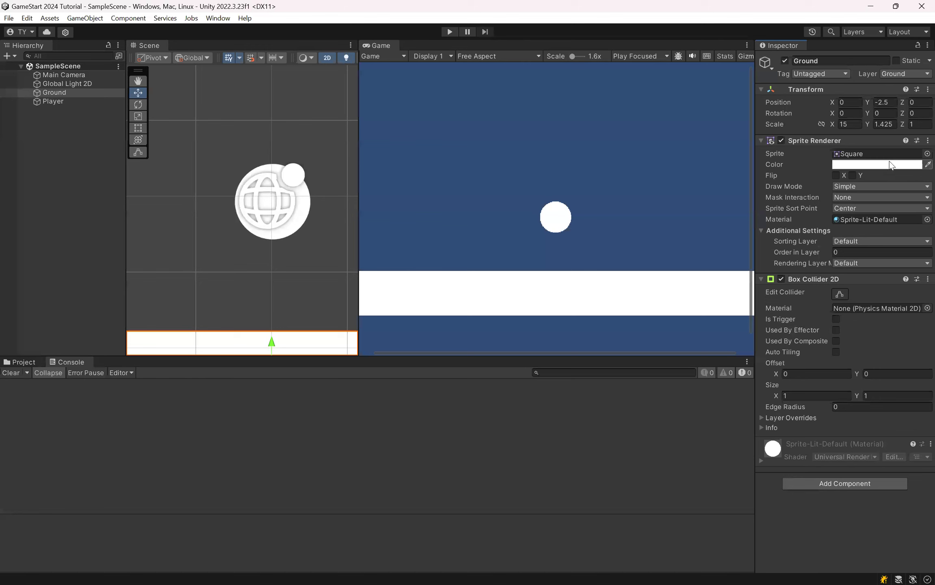
click(52, 101)
scroll(839, 254, down, 10)
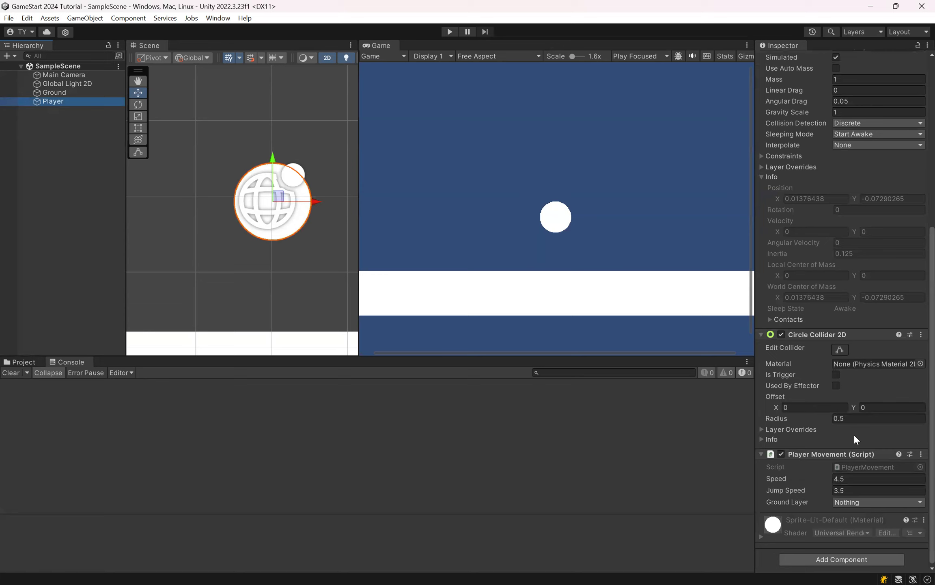
click(841, 503)
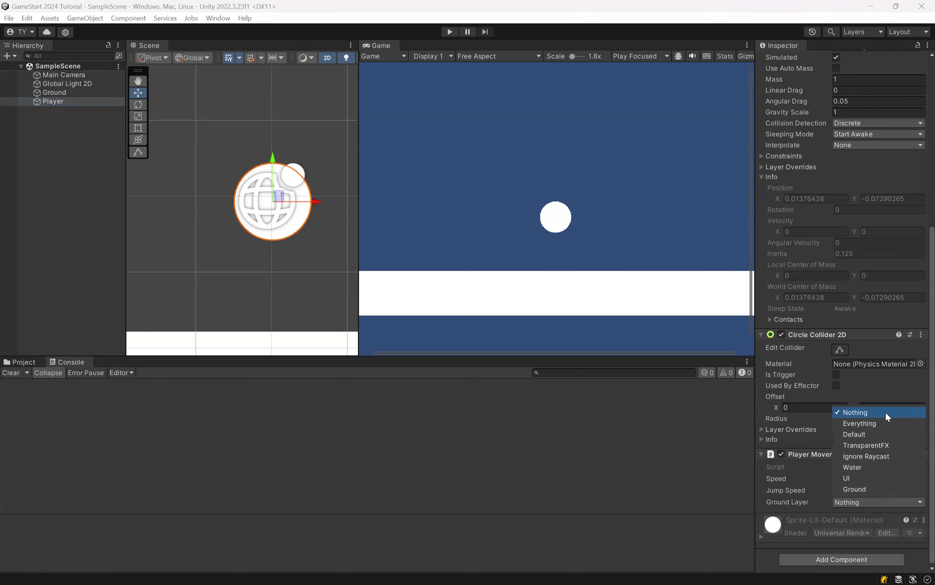
click(864, 488)
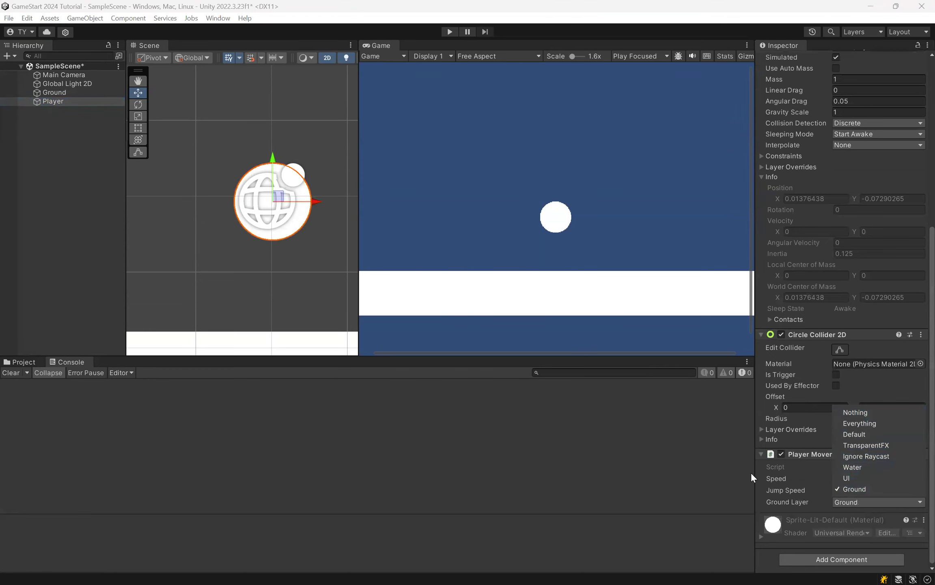
Step: Keep Ground as the selected Ground Layer for Player Movement and save SampleScene
click(913, 501)
key(ctrl+s)
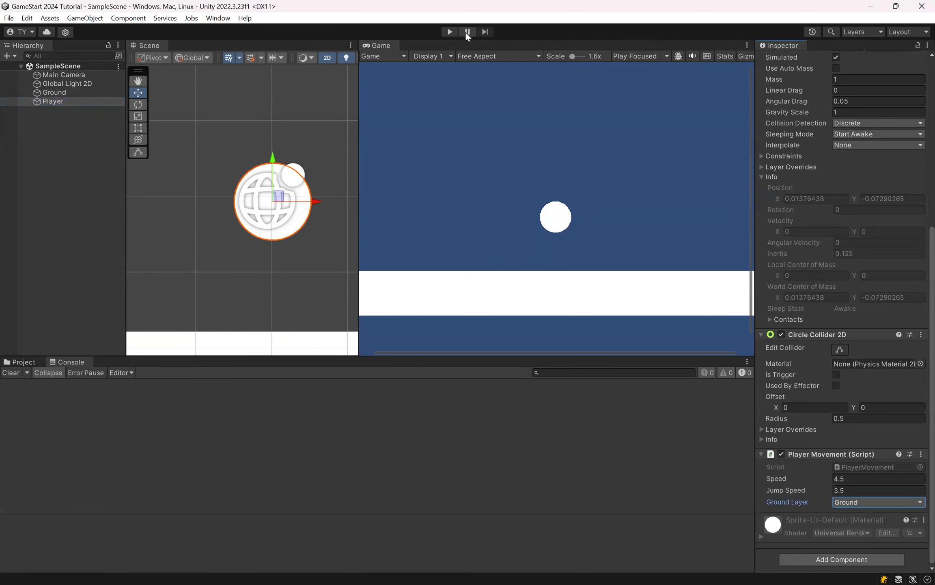
Step: Run the scene in Play mode and test the Player's jump repeatedly in place, both on the ground and in mid-air
key(ctrl+p)
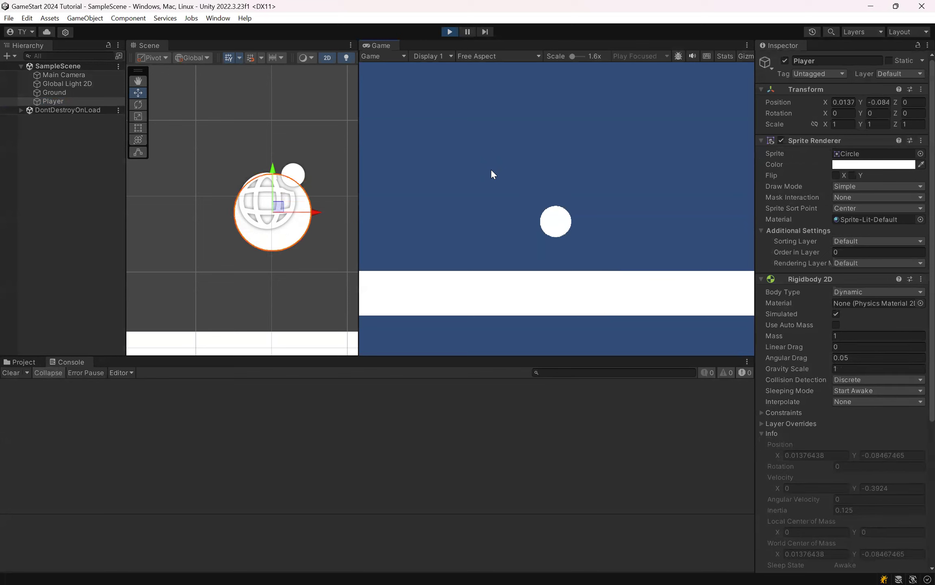
key(space)
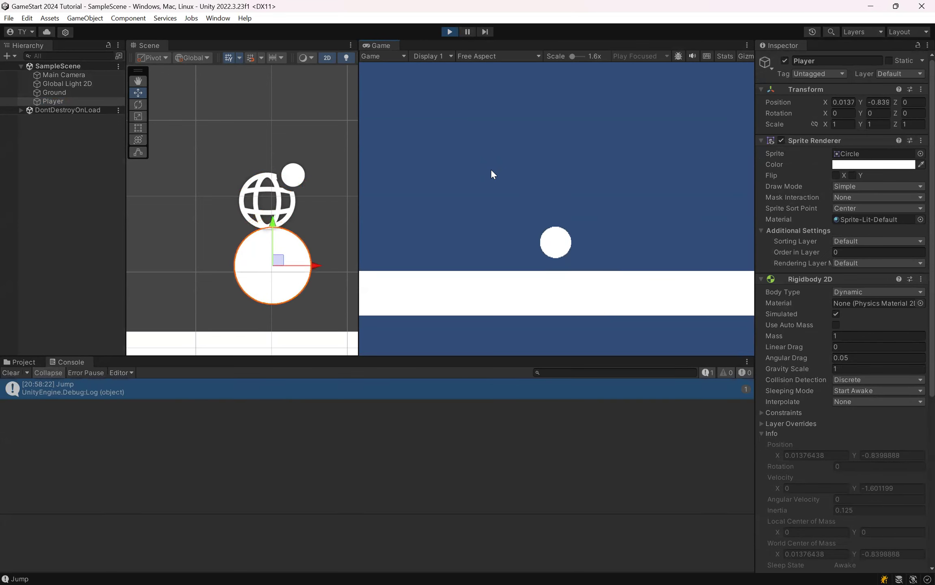
key(space)
key(space)
key(space)
key(space)
key(space)
key(space)
key(space)
key(space)
key(space)
Step: Test moving the Player right and left while jumping repeatedly, and stop Play mode
key(space)
key(d)
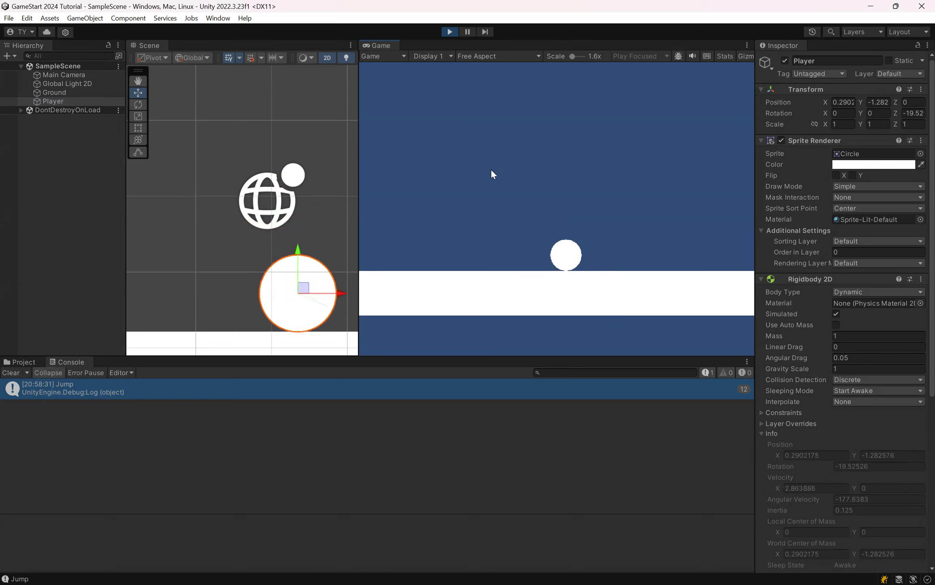
key(a)
key(space)
key(d)
key(space)
key(space)
key(a)
key(space)
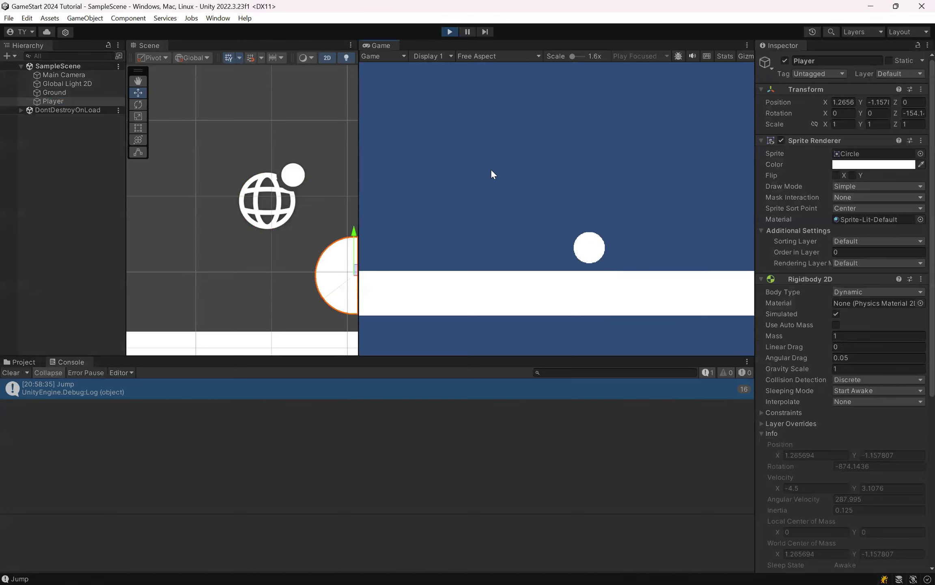
key(space)
key(d)
key(space)
key(space)
key(space)
key(space)
key(a)
key(space)
key(space)
key(space)
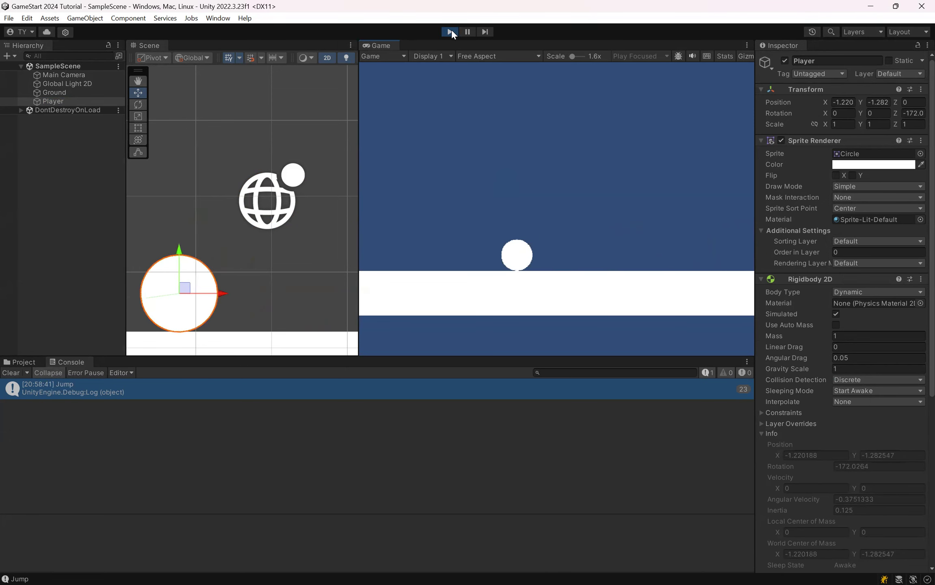
click(449, 32)
Step: Switch to Visual Studio to review the Update and IsGrounded code in PlayerMovement.cs, and return to Unity
key(alt+Tab)
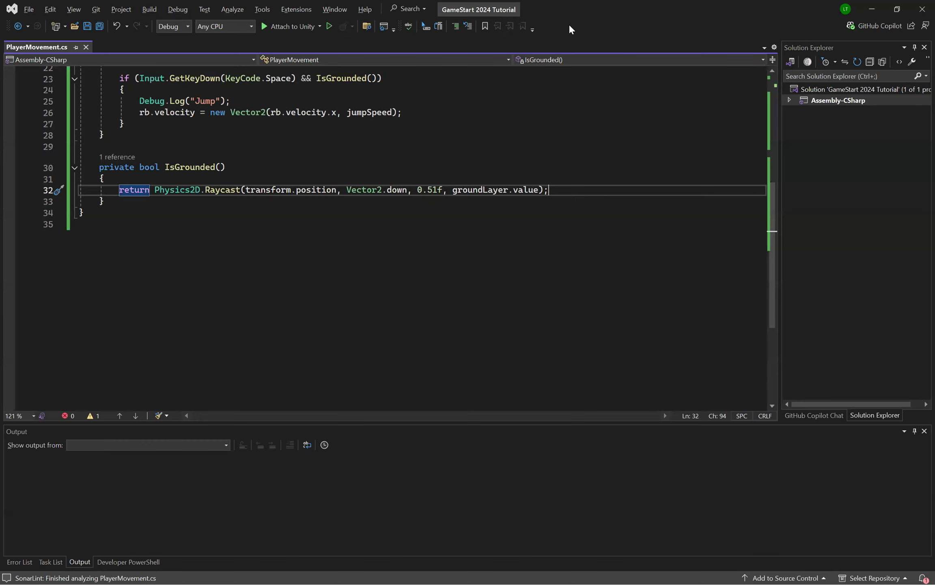
scroll(379, 264, up, 3)
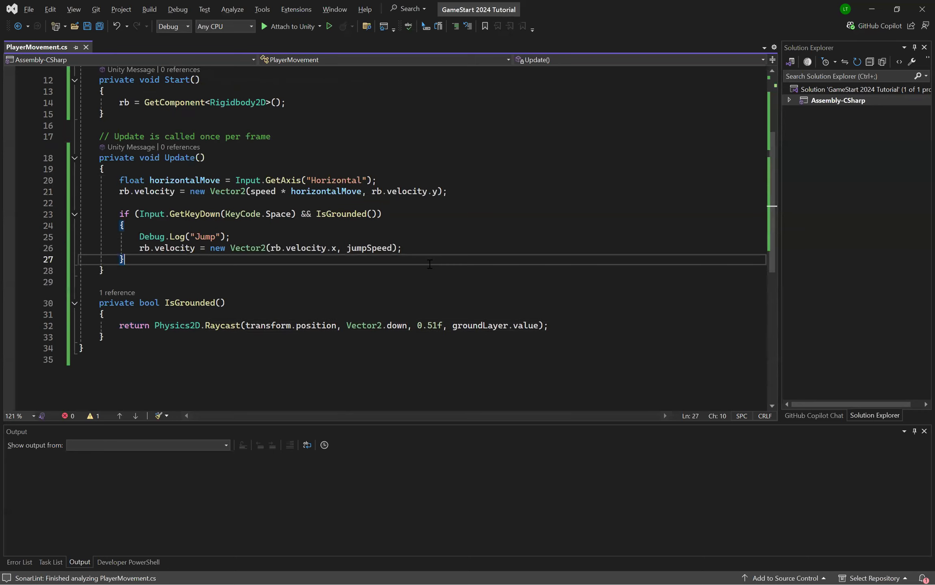
key(alt+Tab)
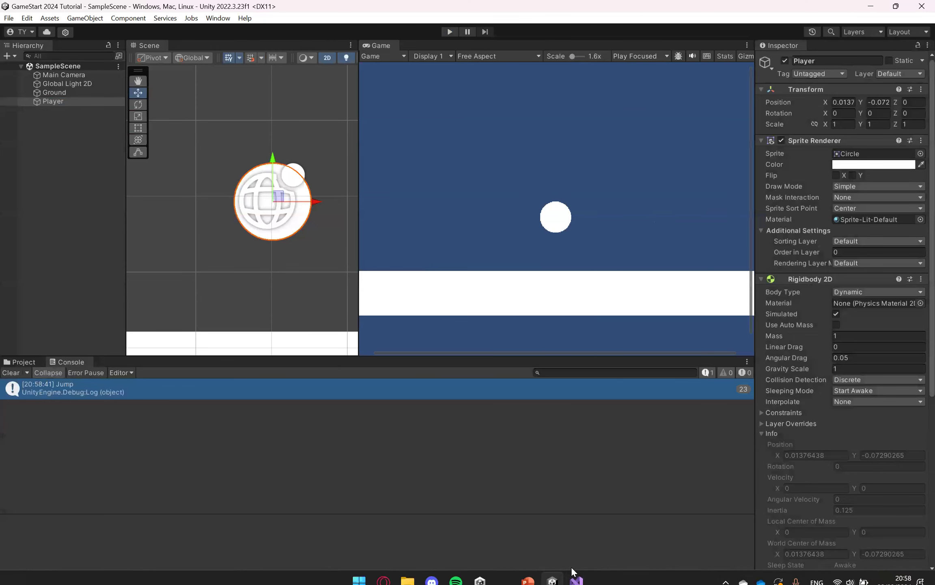
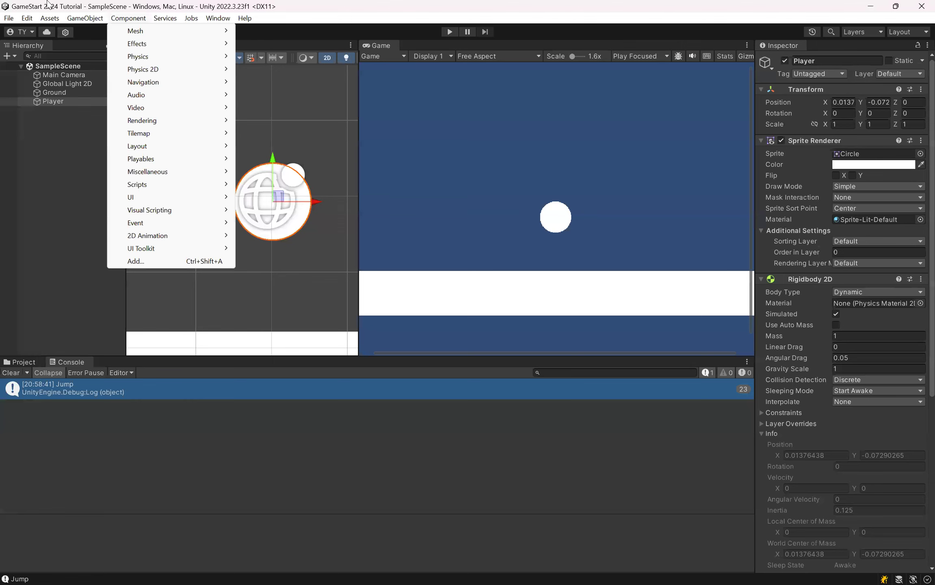
Step: Review the External Script Editor choices in the External Tools preferences, regenerate the project files, and close Preferences
mouse_move(27, 18)
click(64, 400)
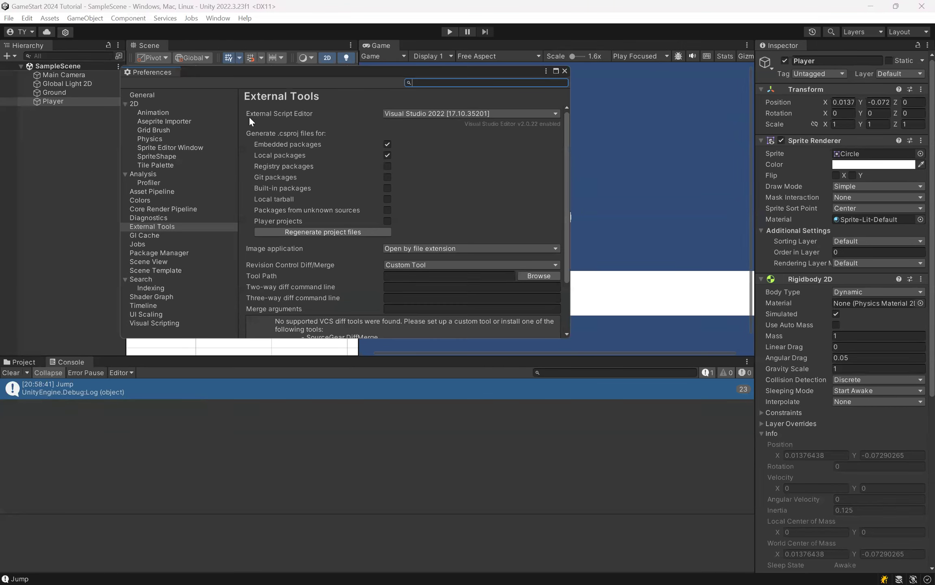
click(429, 113)
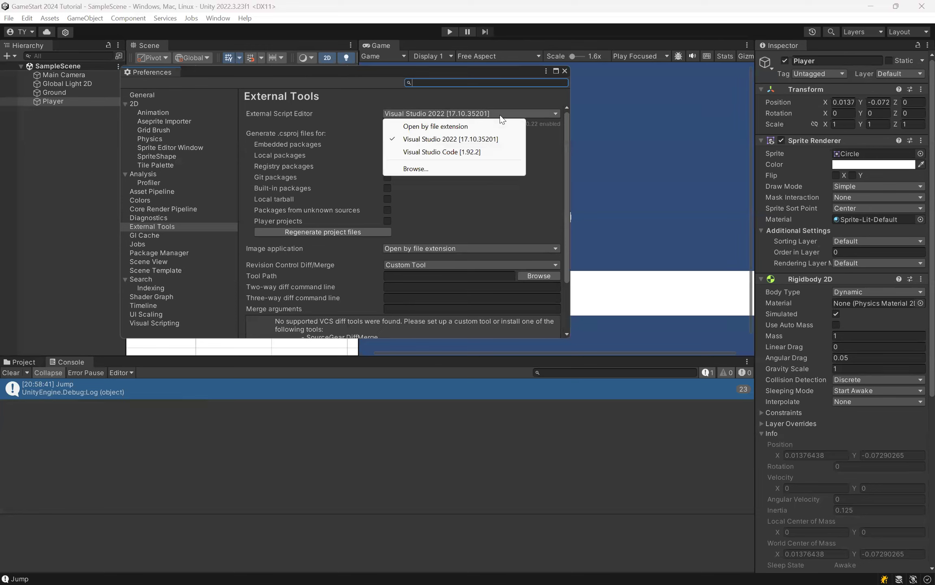
click(321, 240)
click(318, 234)
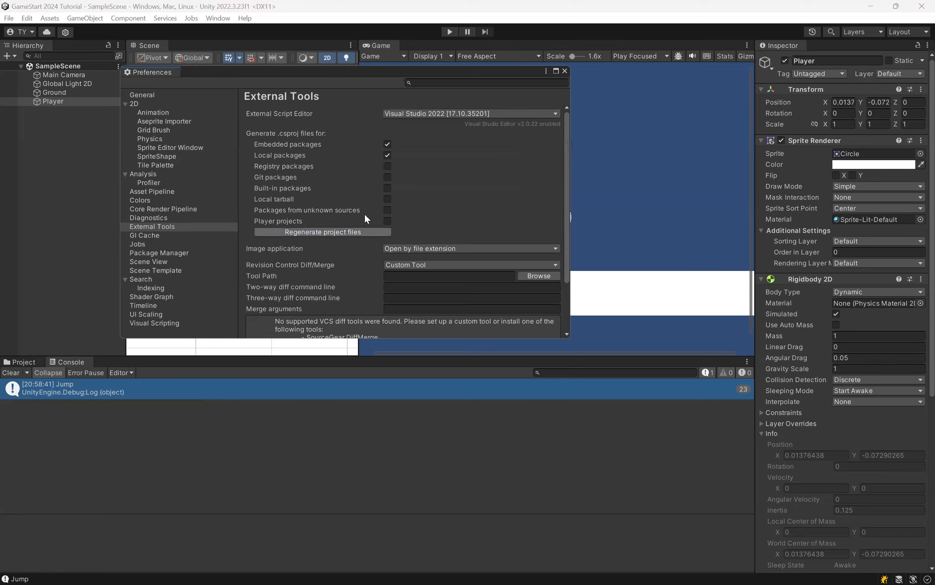
click(565, 71)
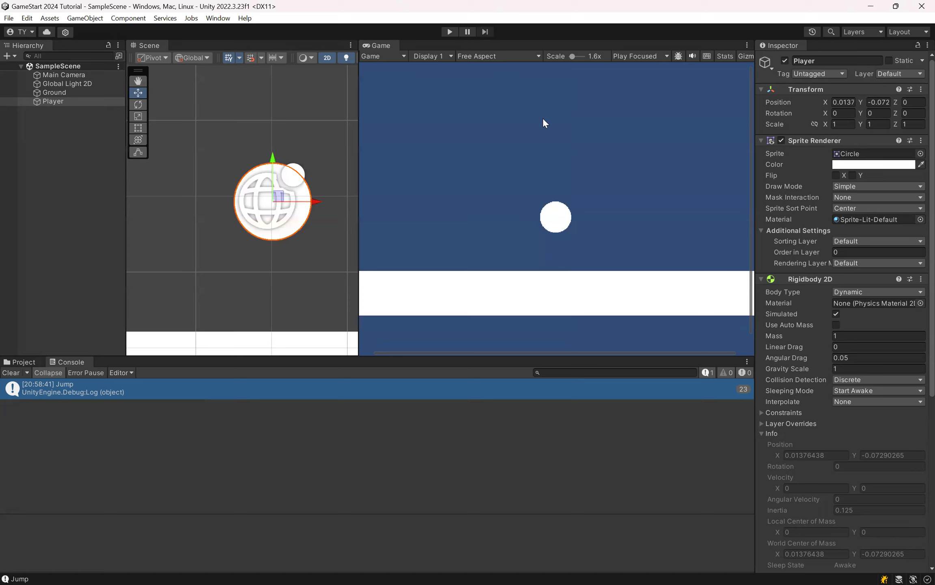
Step: Switch to Visual Studio Code, show its extensions, and close the open assign1.py file
key(super)
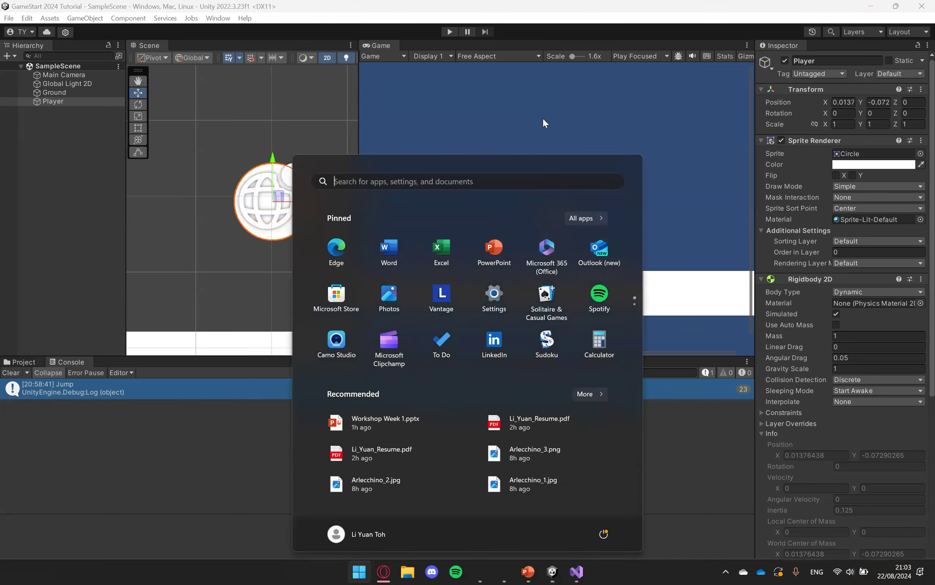
text(vscode)
key(Return)
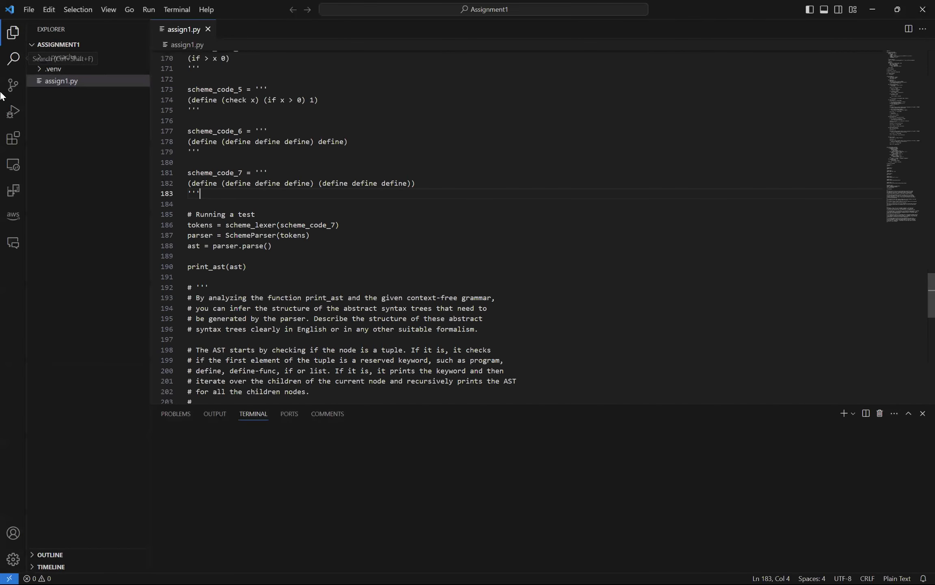
click(13, 140)
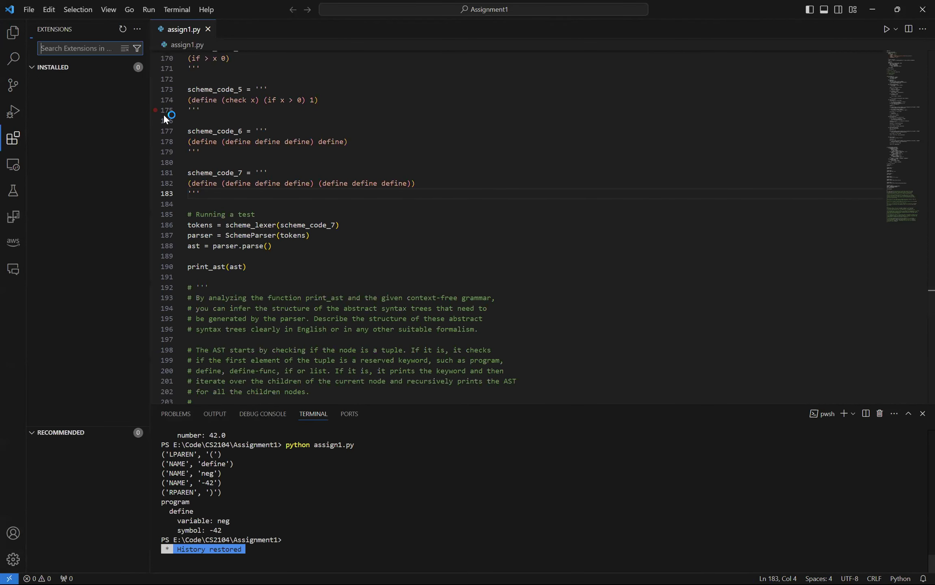
click(208, 29)
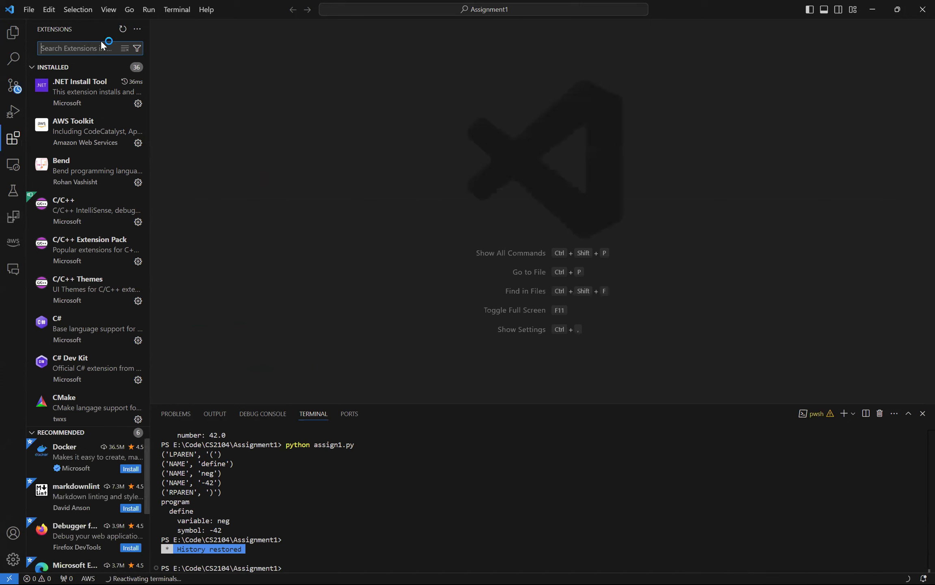
Step: Search the extensions for "c#" and view the details of Microsoft's C# and C# Dev Kit extensions
text(c#)
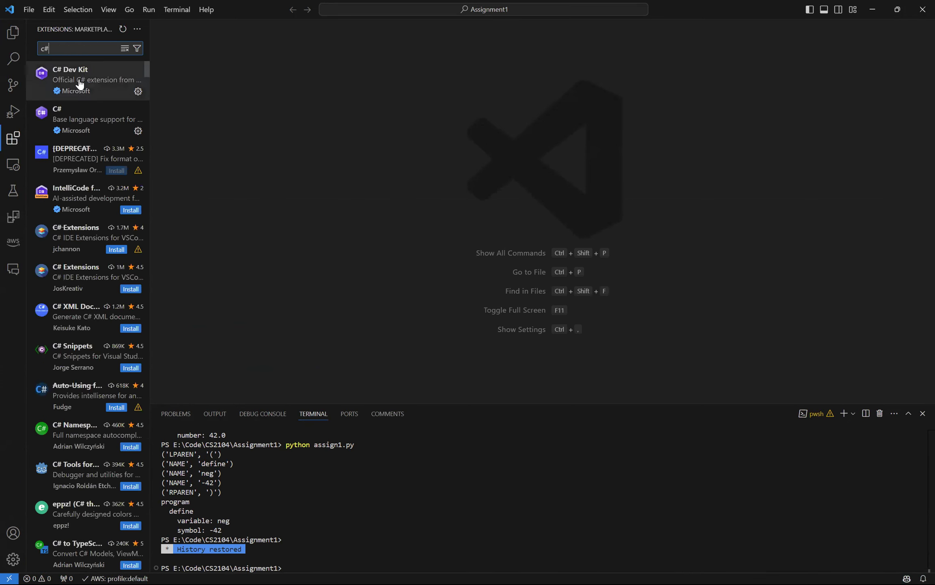
click(76, 138)
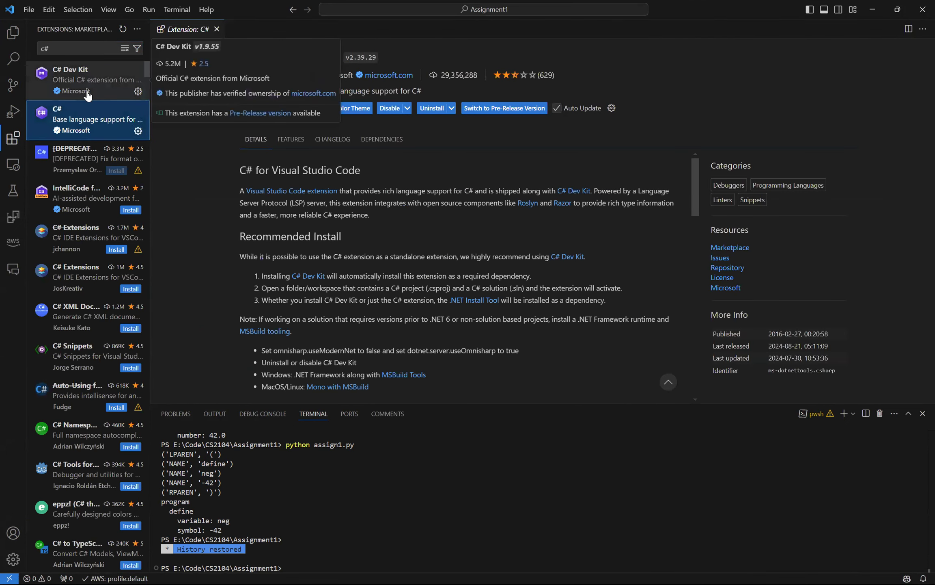
click(87, 92)
Step: Search the extensions for "unity" and view the details of Microsoft's Unity extension
click(77, 44)
key(BackSpace)
key(BackSpace)
text(unity)
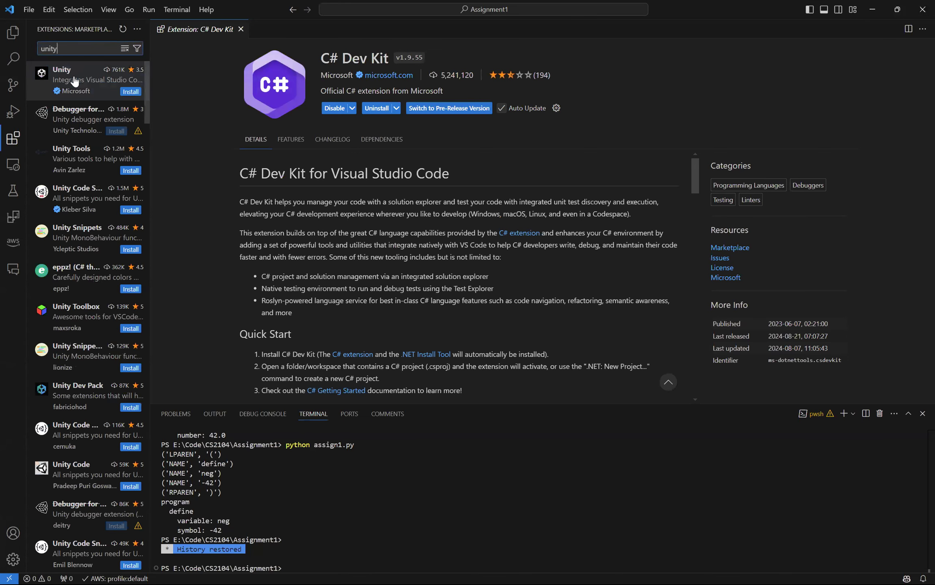
click(83, 93)
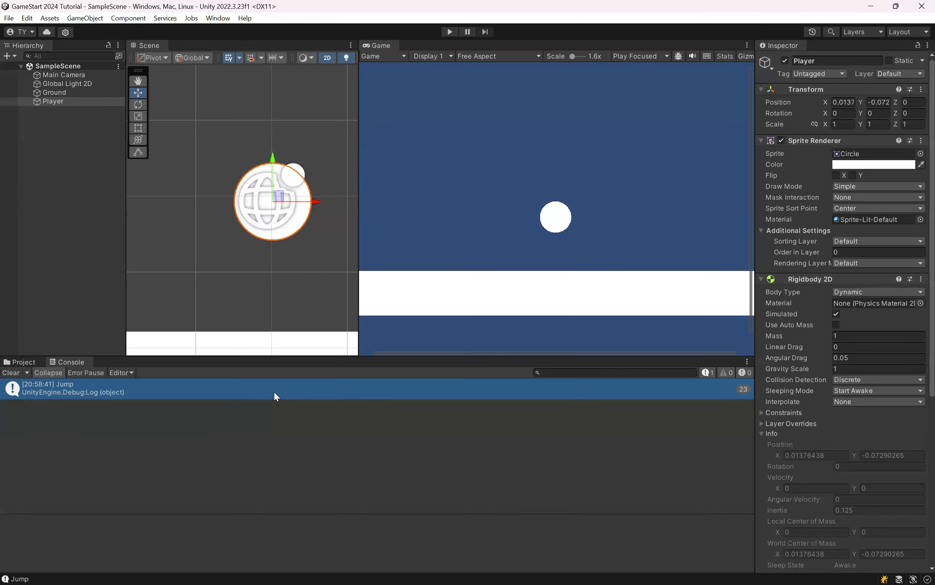
key(super)
text(visual)
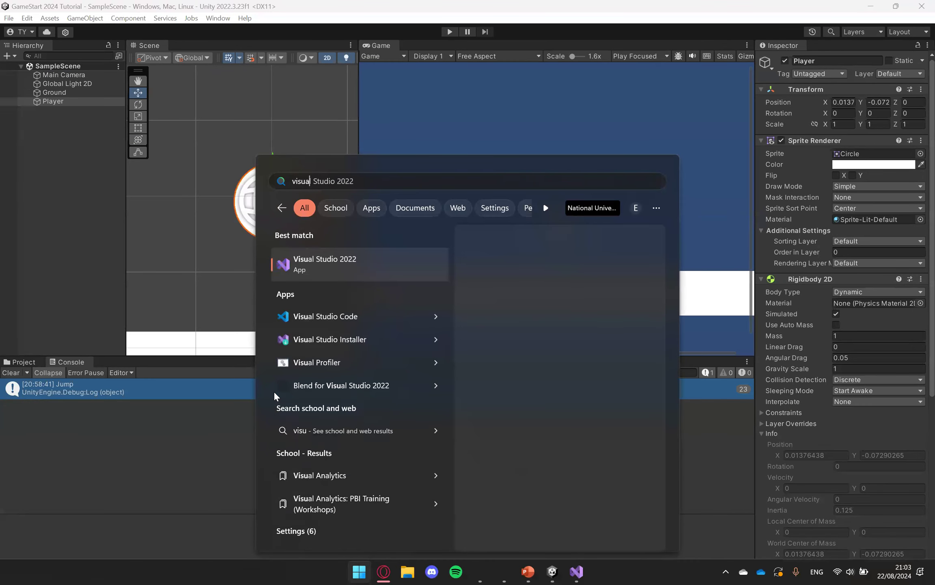
key(Down)
key(Return)
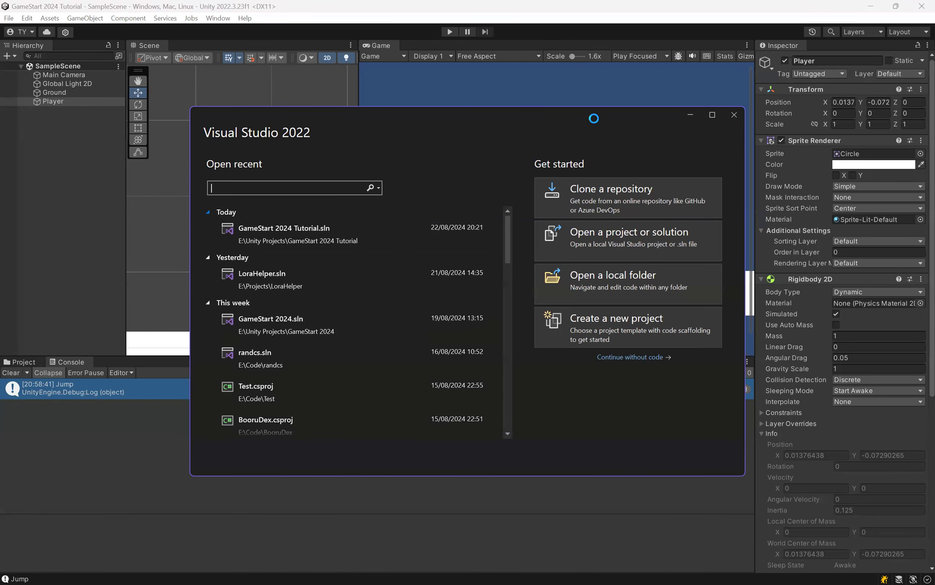
Step: Search the system for Visual Studio Installer, launch it, and reposition its window
key(super)
text(visual Studio Cod)
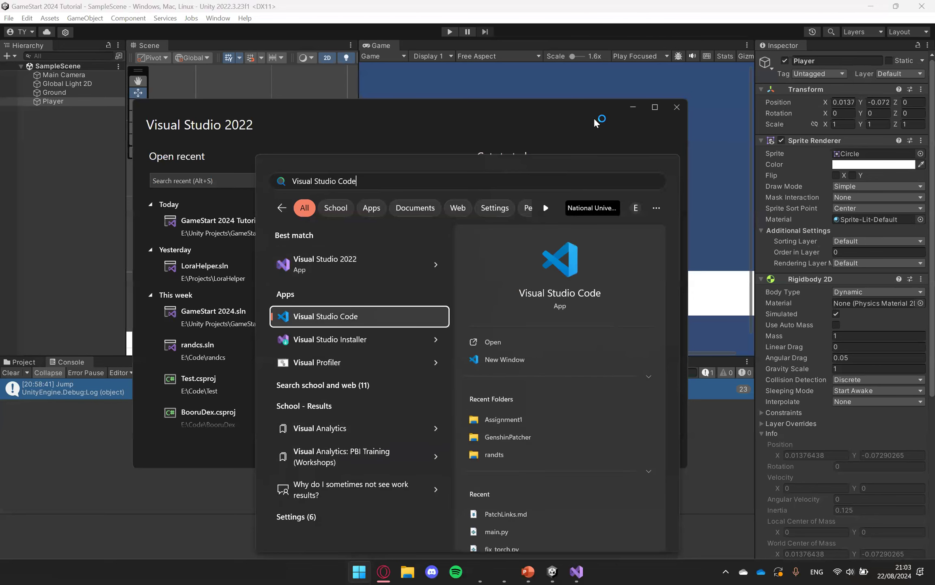
key(BackSpace)
key(BackSpace)
key(BackSpace)
text(Install)
key(Return)
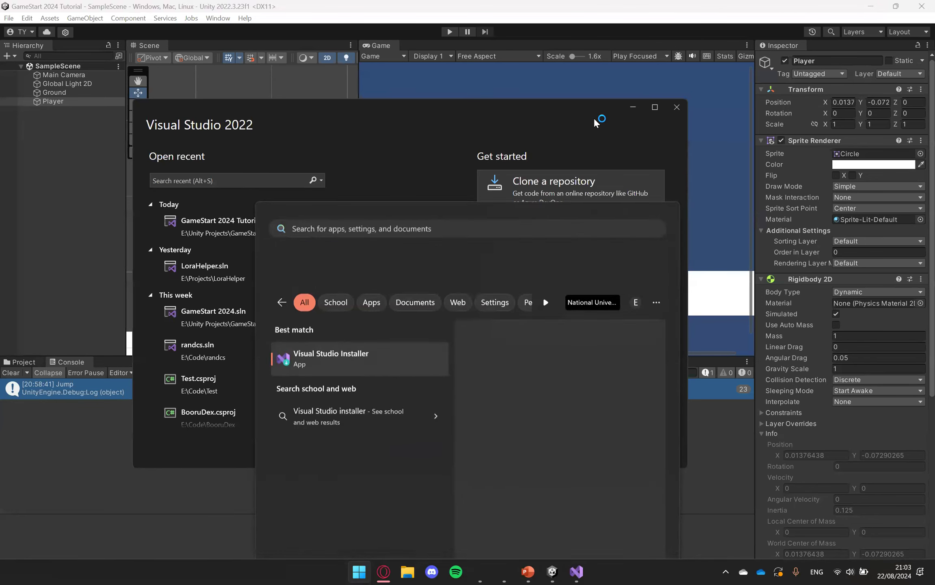
drag(352, 106, 266, 76)
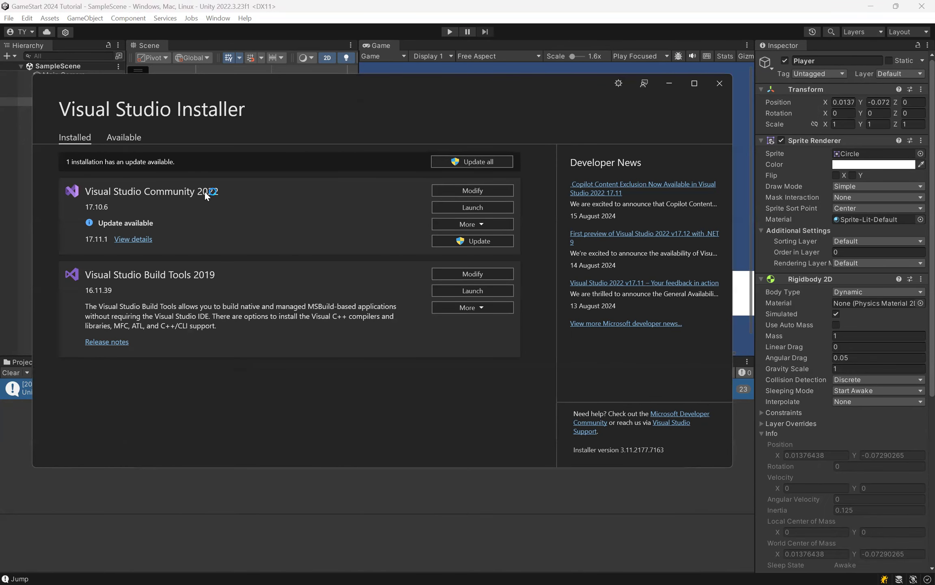
Step: Open the modification options for Visual Studio Community 2022 and examine the Game development with Unity workload
click(505, 190)
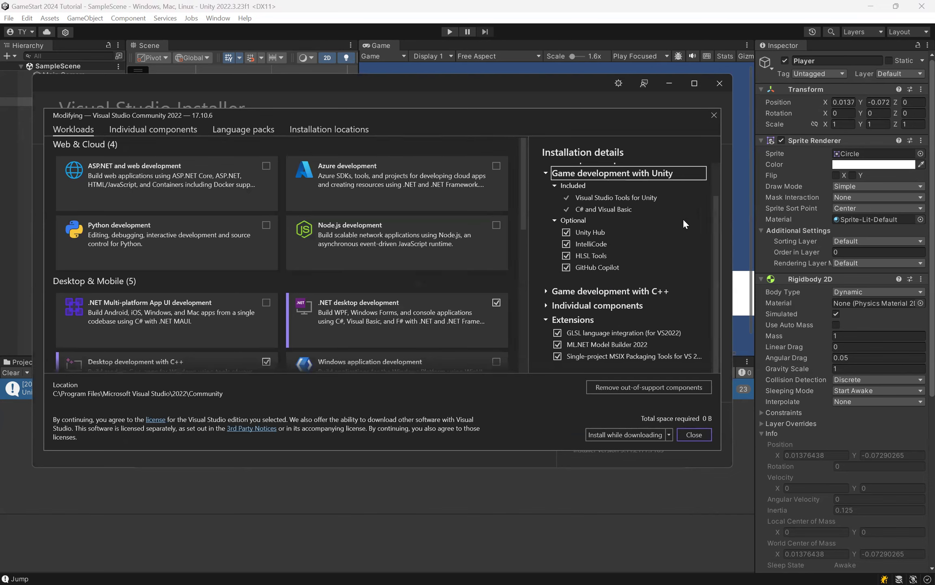
click(653, 174)
scroll(300, 183, down, 6)
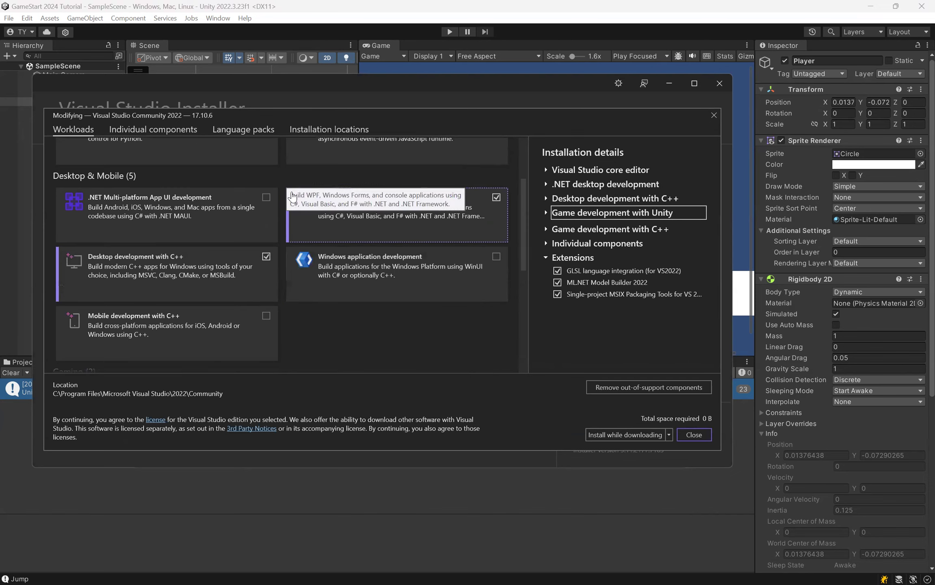
scroll(418, 203, down, 7)
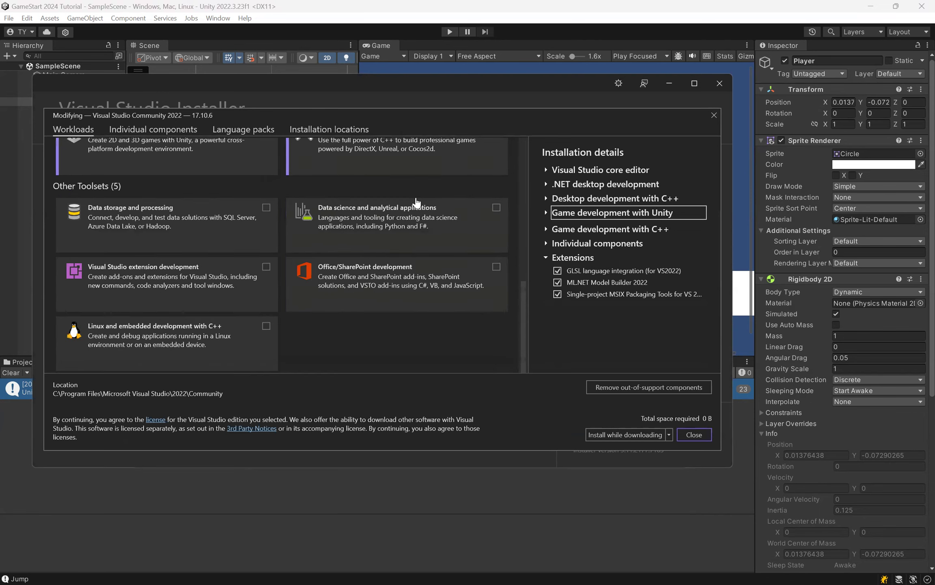
scroll(130, 236, up, 6)
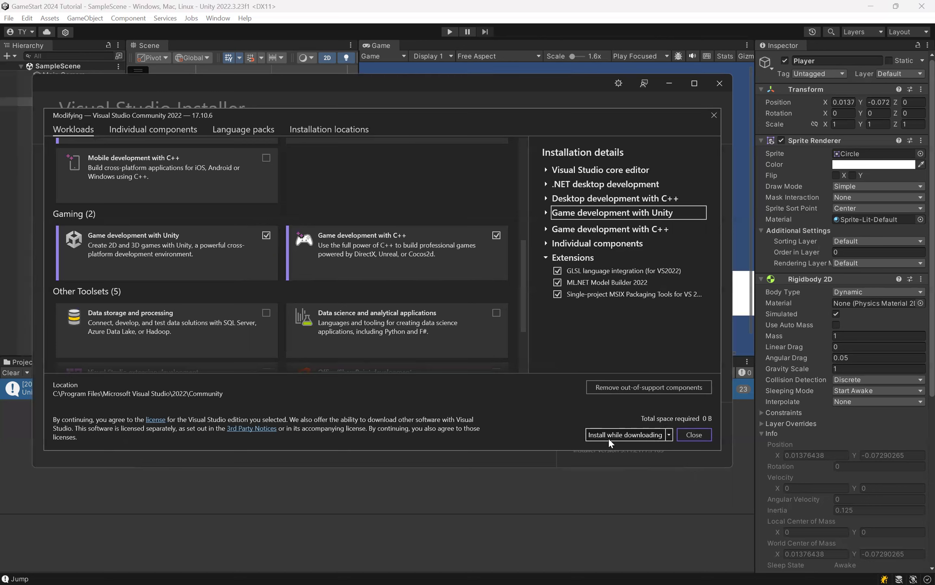
Step: Close the installer without modifying the workloads, and close the Visual Studio 2022 start window to return to Unity
click(693, 435)
click(719, 84)
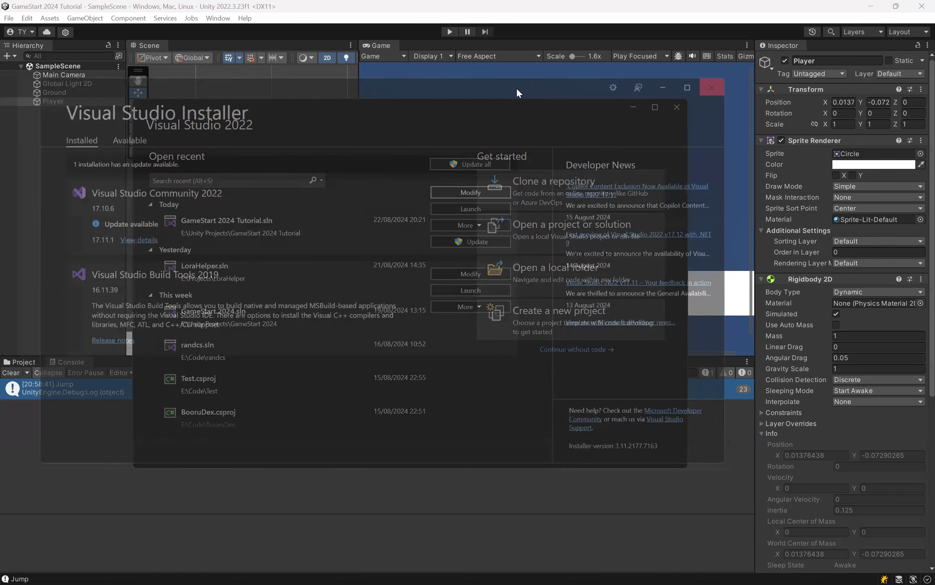
click(678, 108)
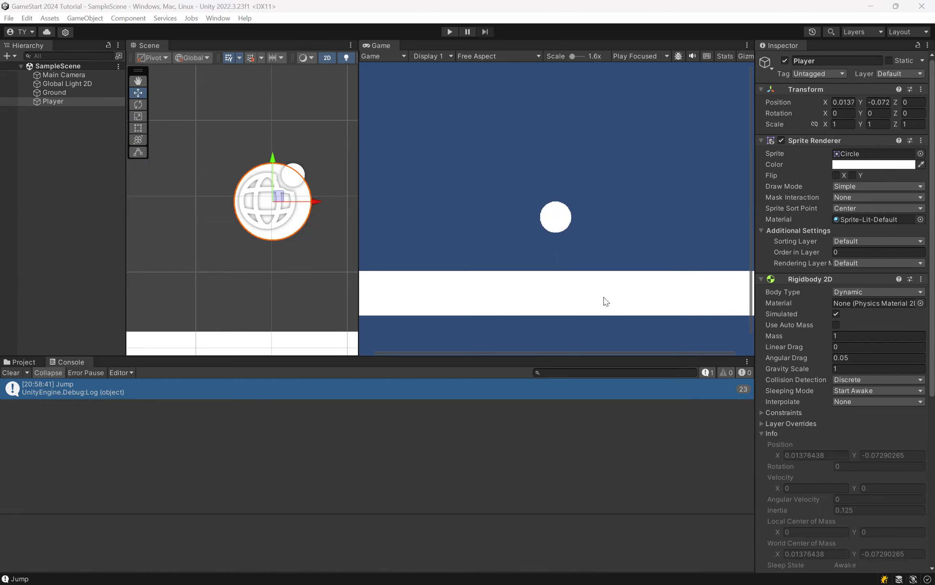
key(alt+Tab)
key(alt+Tab)
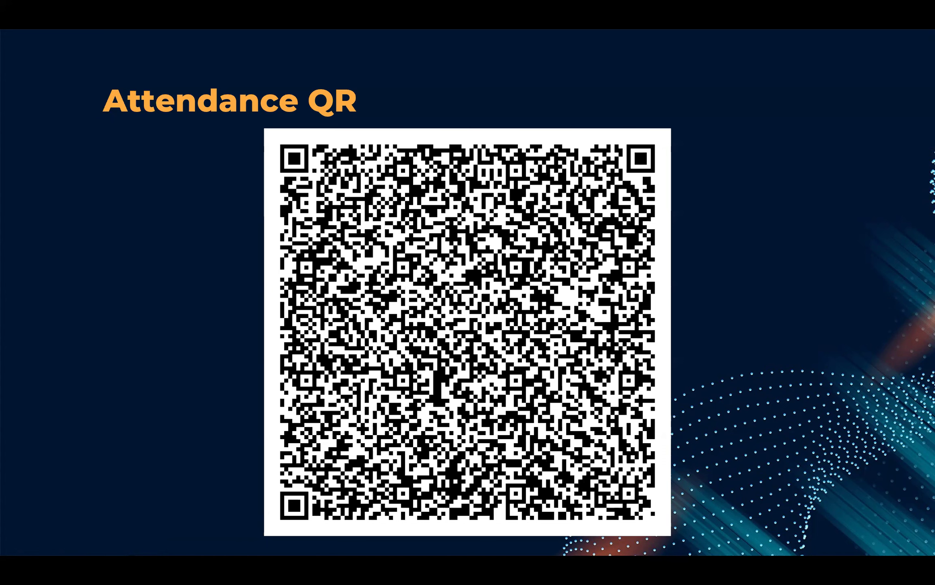
click(207, 224)
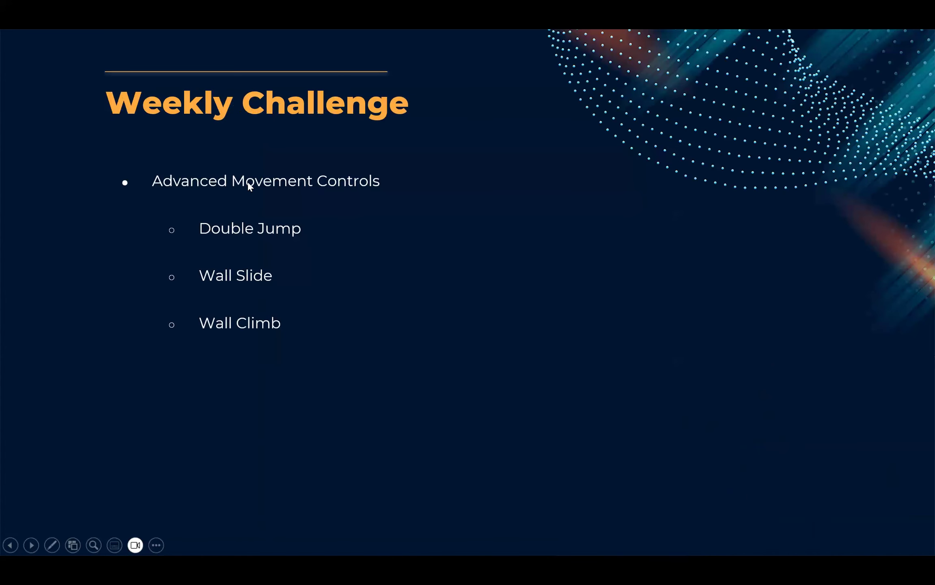
click(227, 168)
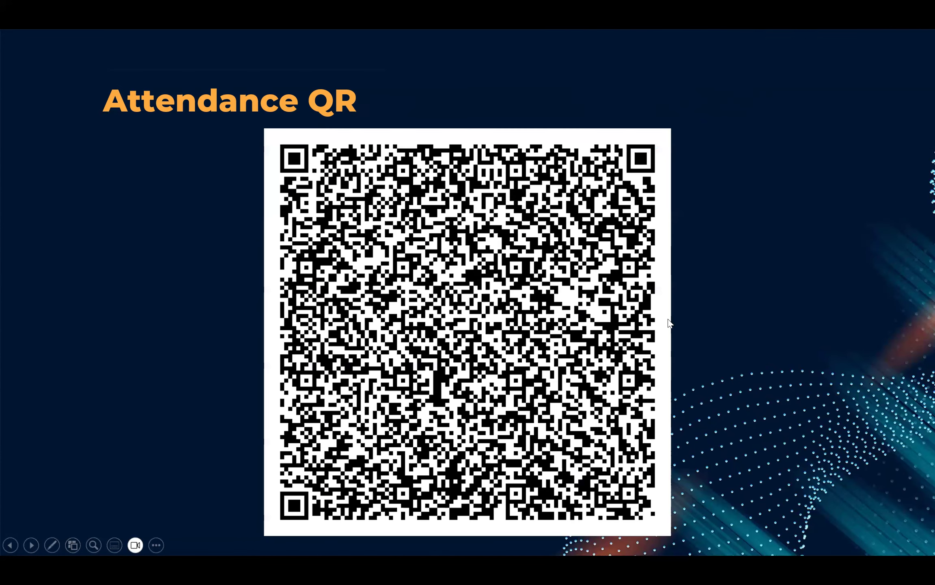
key(Left)
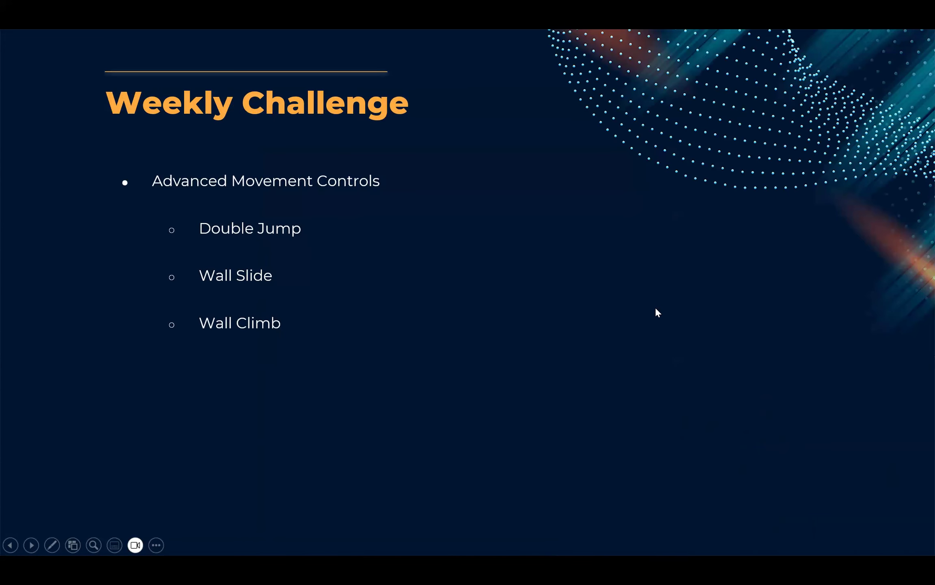